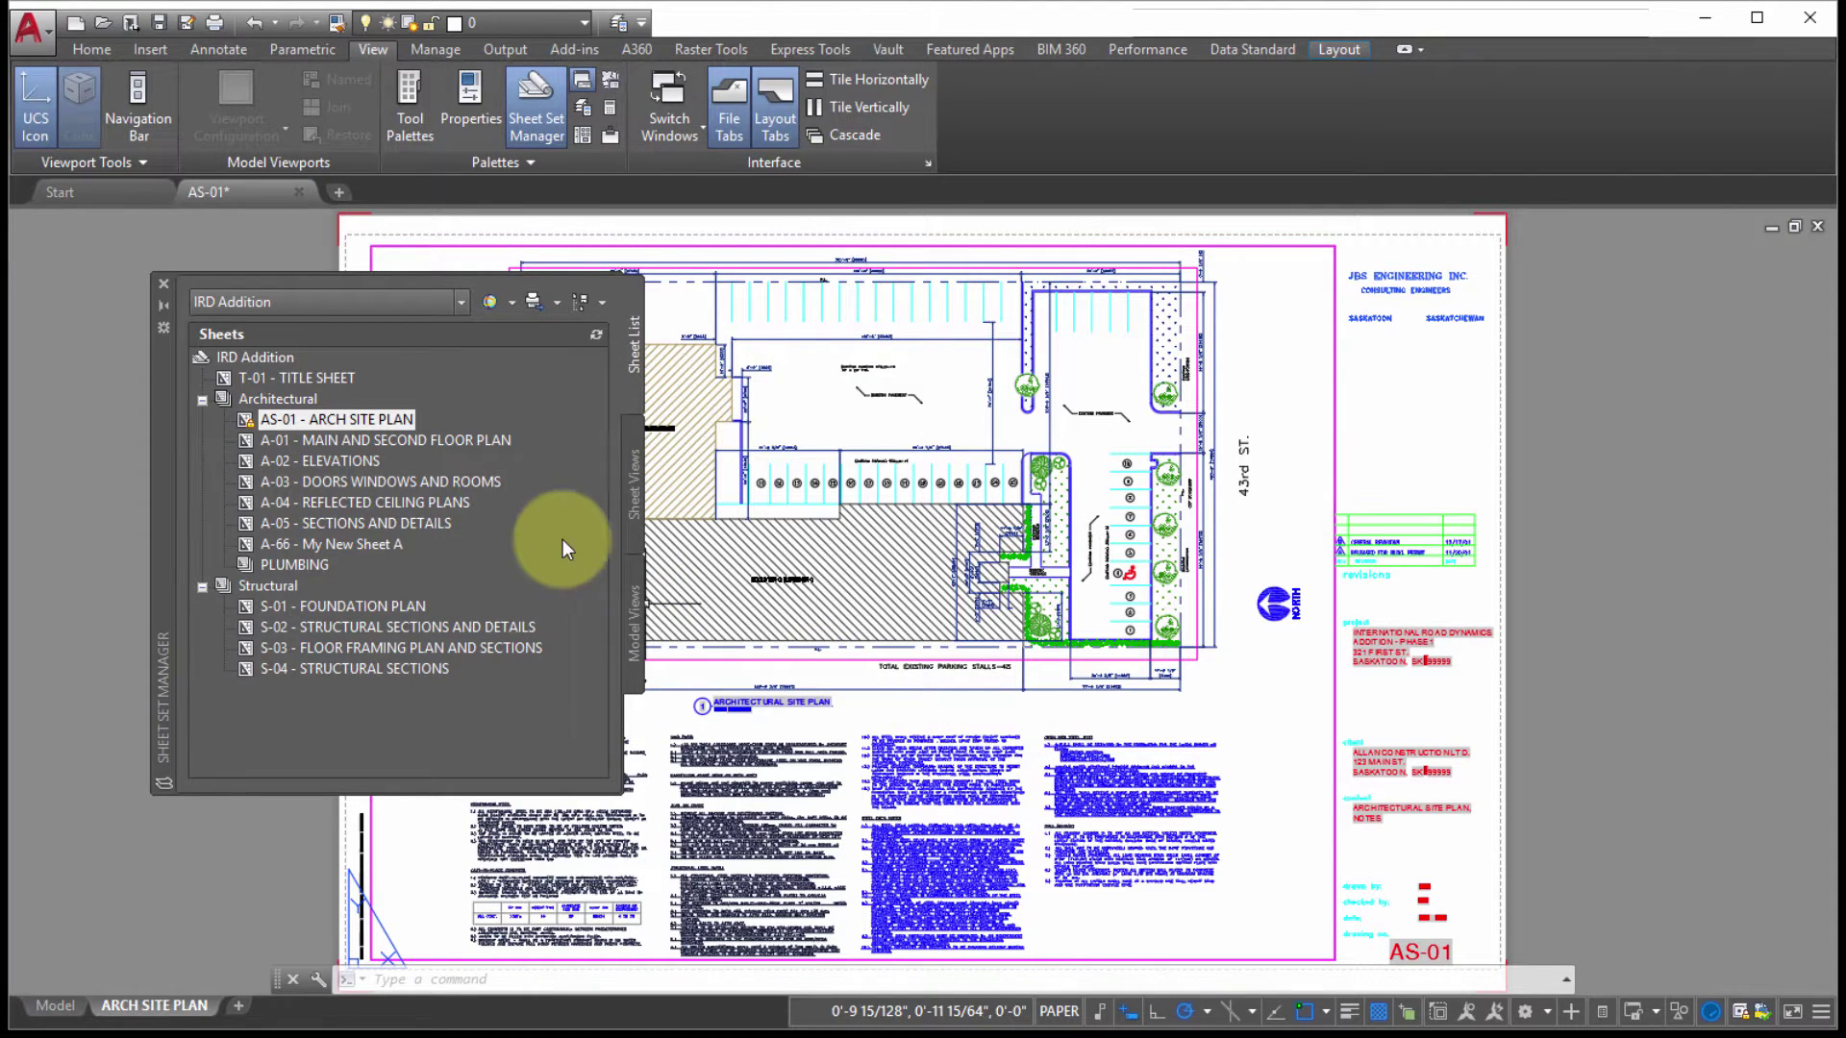
{"action": "middle_click", "coordinate": [502, 221]}
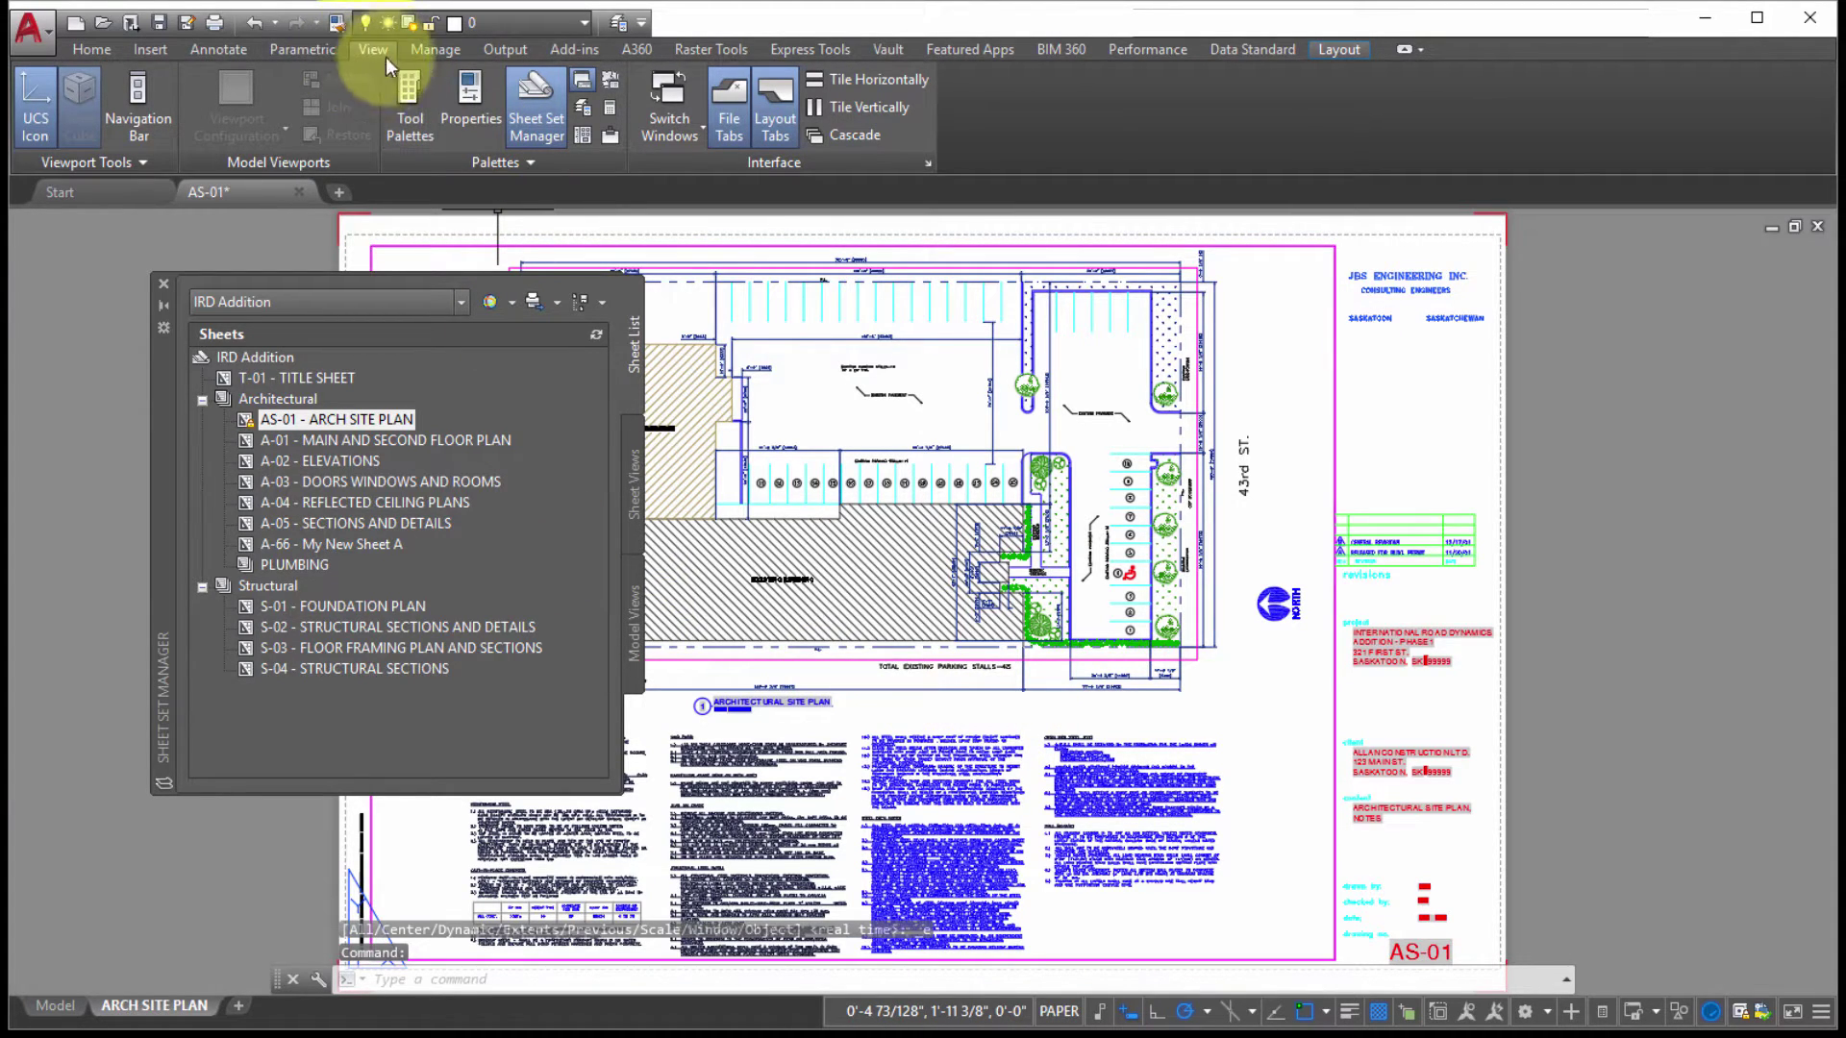
{"action": "left_click", "coordinate": [541, 100]}
{"action": "left_click", "coordinate": [540, 103]}
{"action": "left_click", "coordinate": [540, 108]}
{"action": "left_click", "coordinate": [541, 109]}
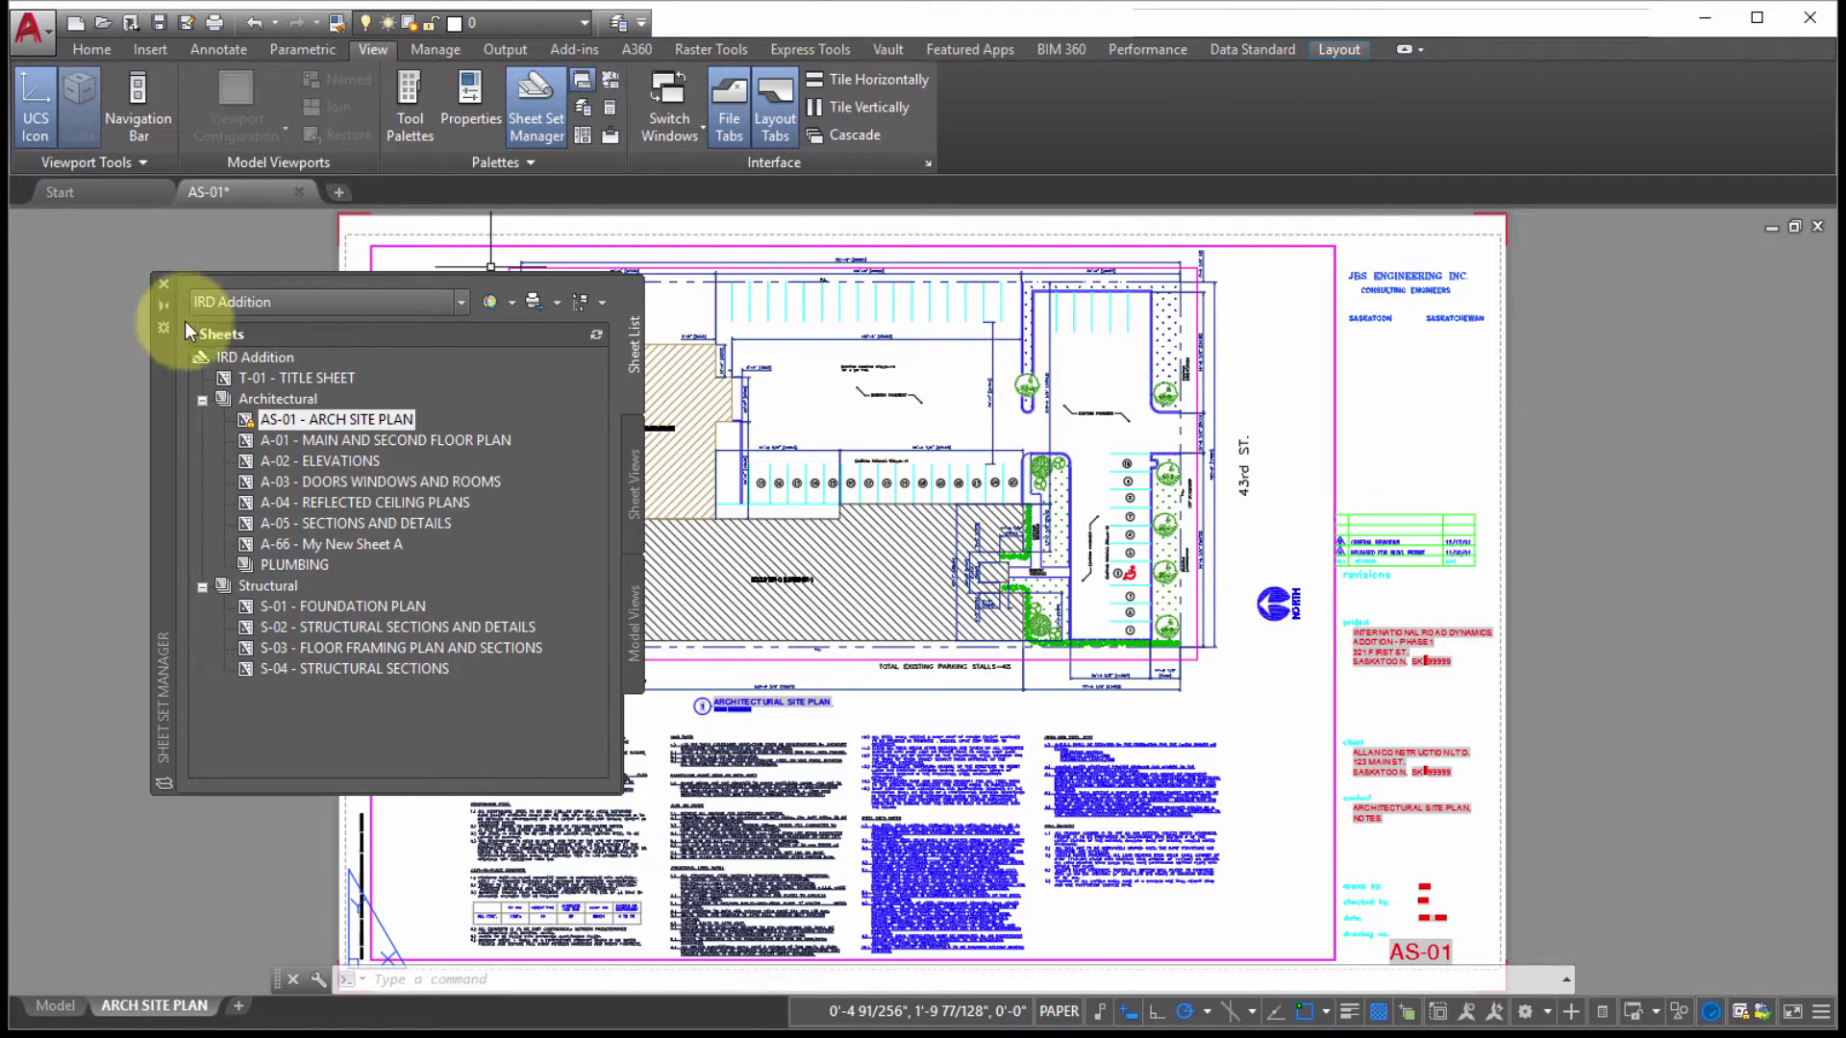
Open the recently used sheet set AutoCAD 2010 Demo.dst in the Sheet Set Manager.
{"action": "left_click", "coordinate": [463, 302]}
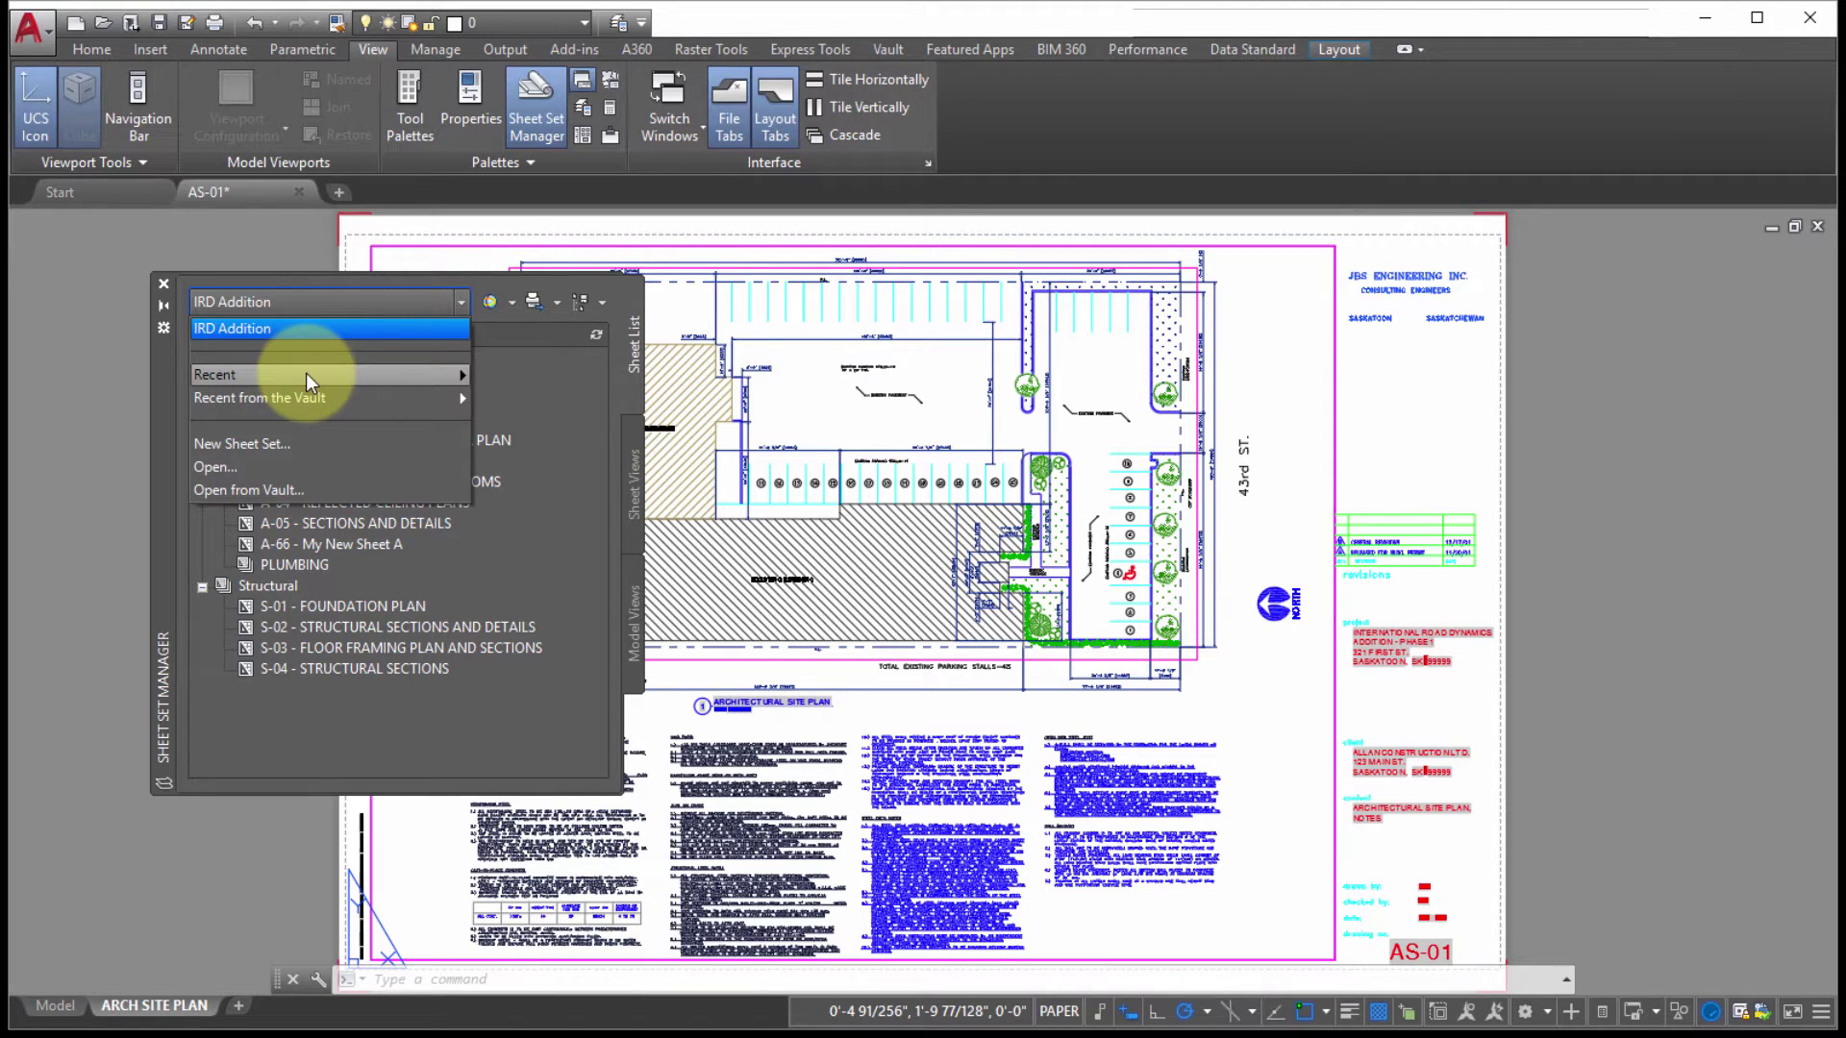
{"action": "mouse_move", "coordinate": [308, 375]}
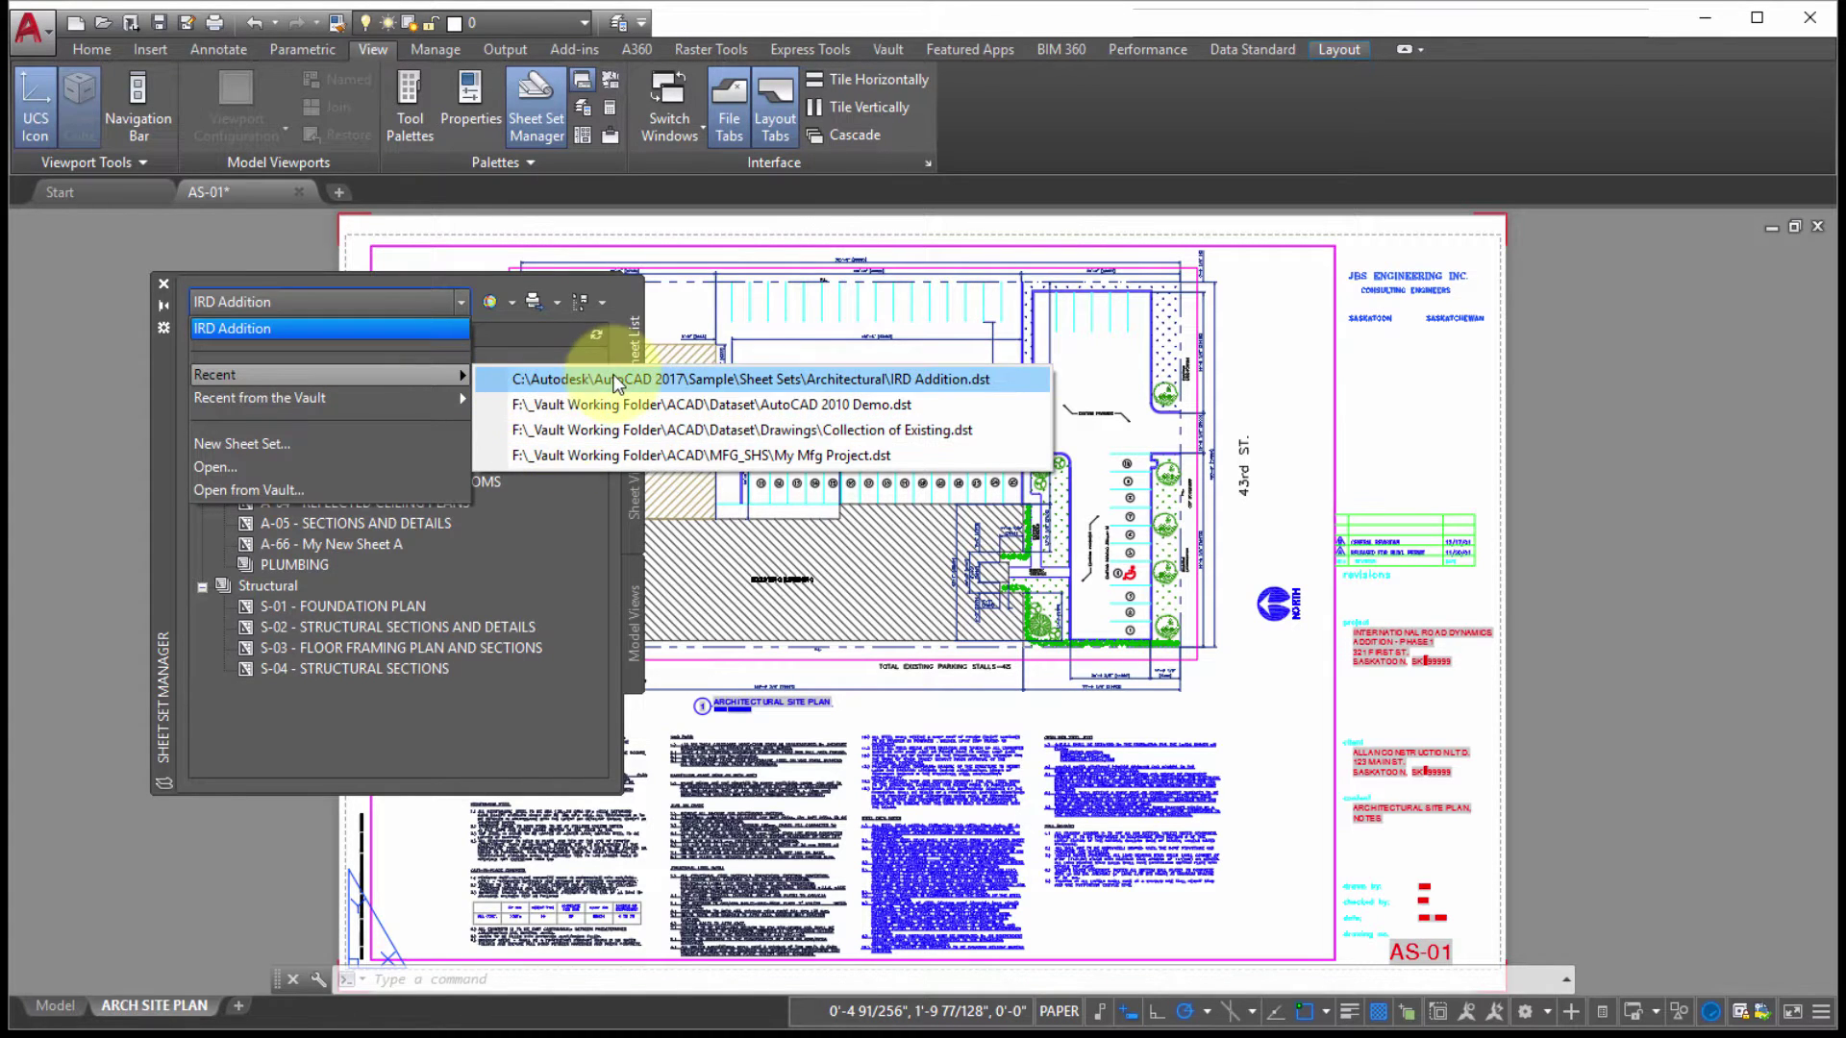
{"action": "left_click", "coordinate": [604, 405]}
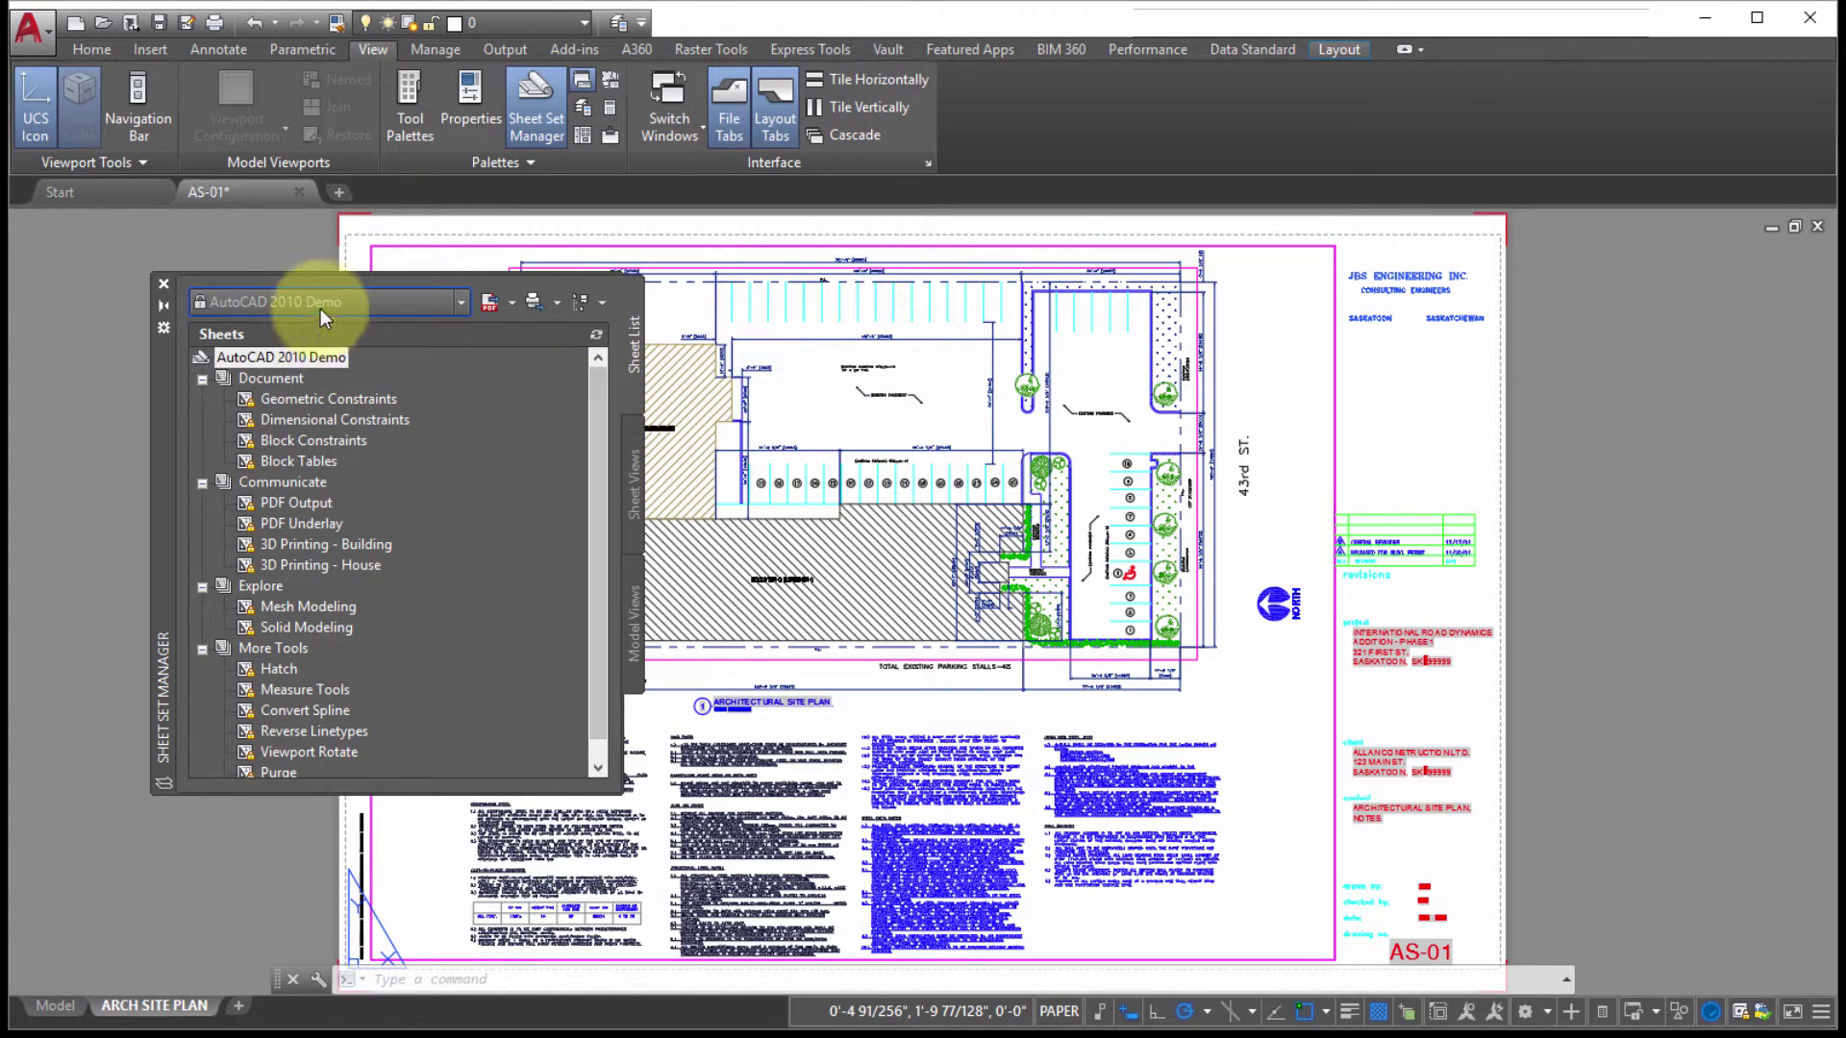
Close the AutoCAD 2010 Demo sheet set and return to the IRD Addition sheet list.
{"action": "left_click", "coordinate": [260, 302]}
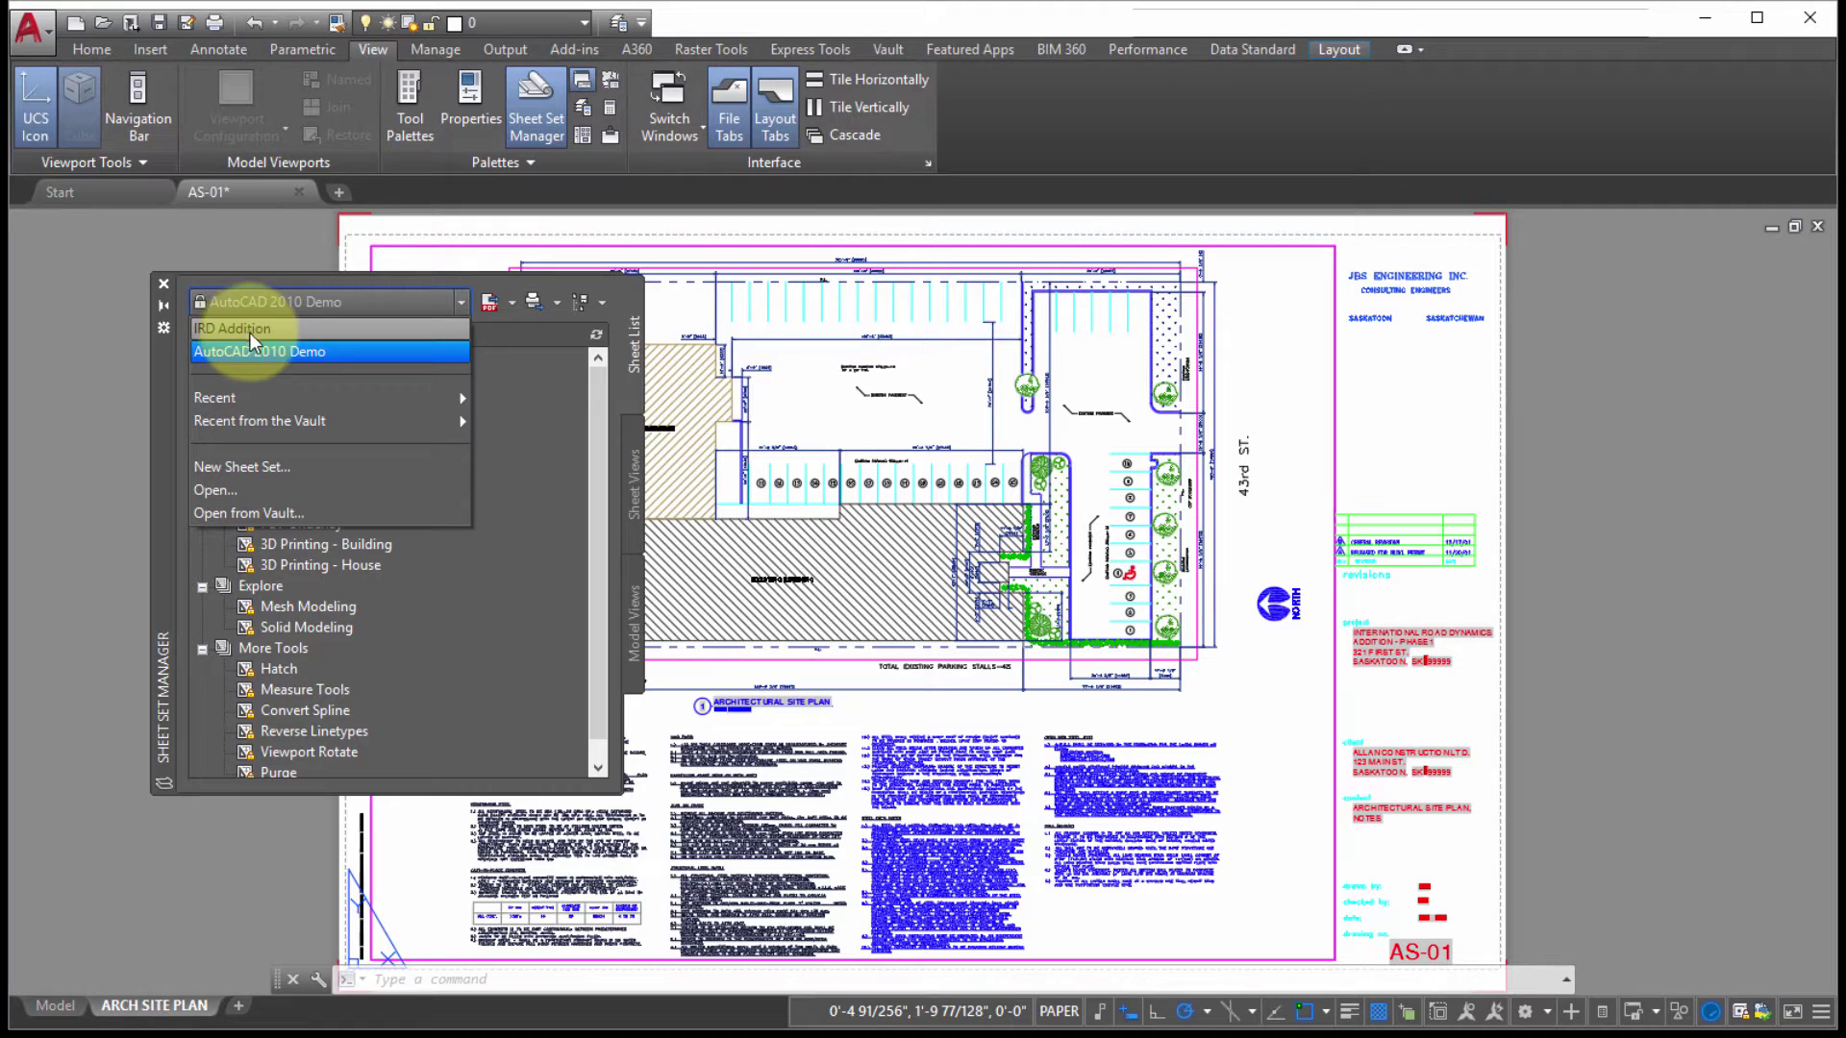
{"action": "right_click", "coordinate": [251, 357]}
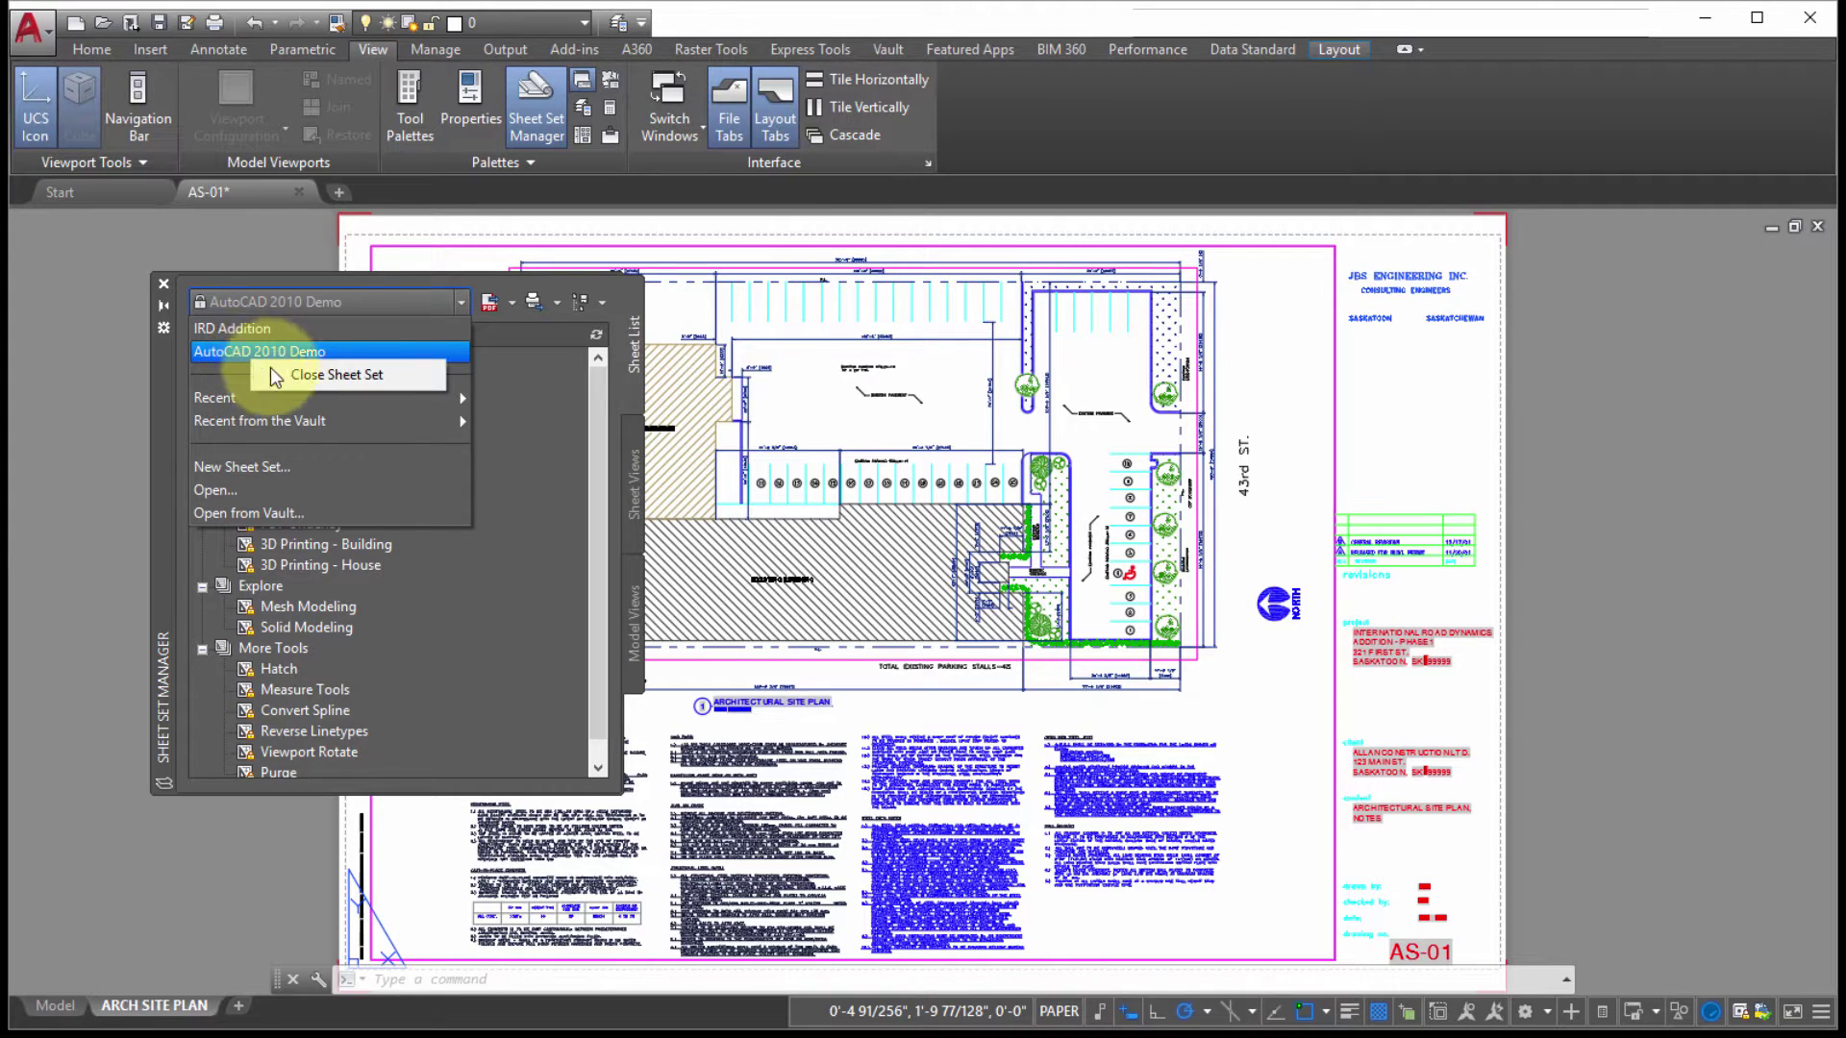
{"action": "left_click", "coordinate": [318, 379]}
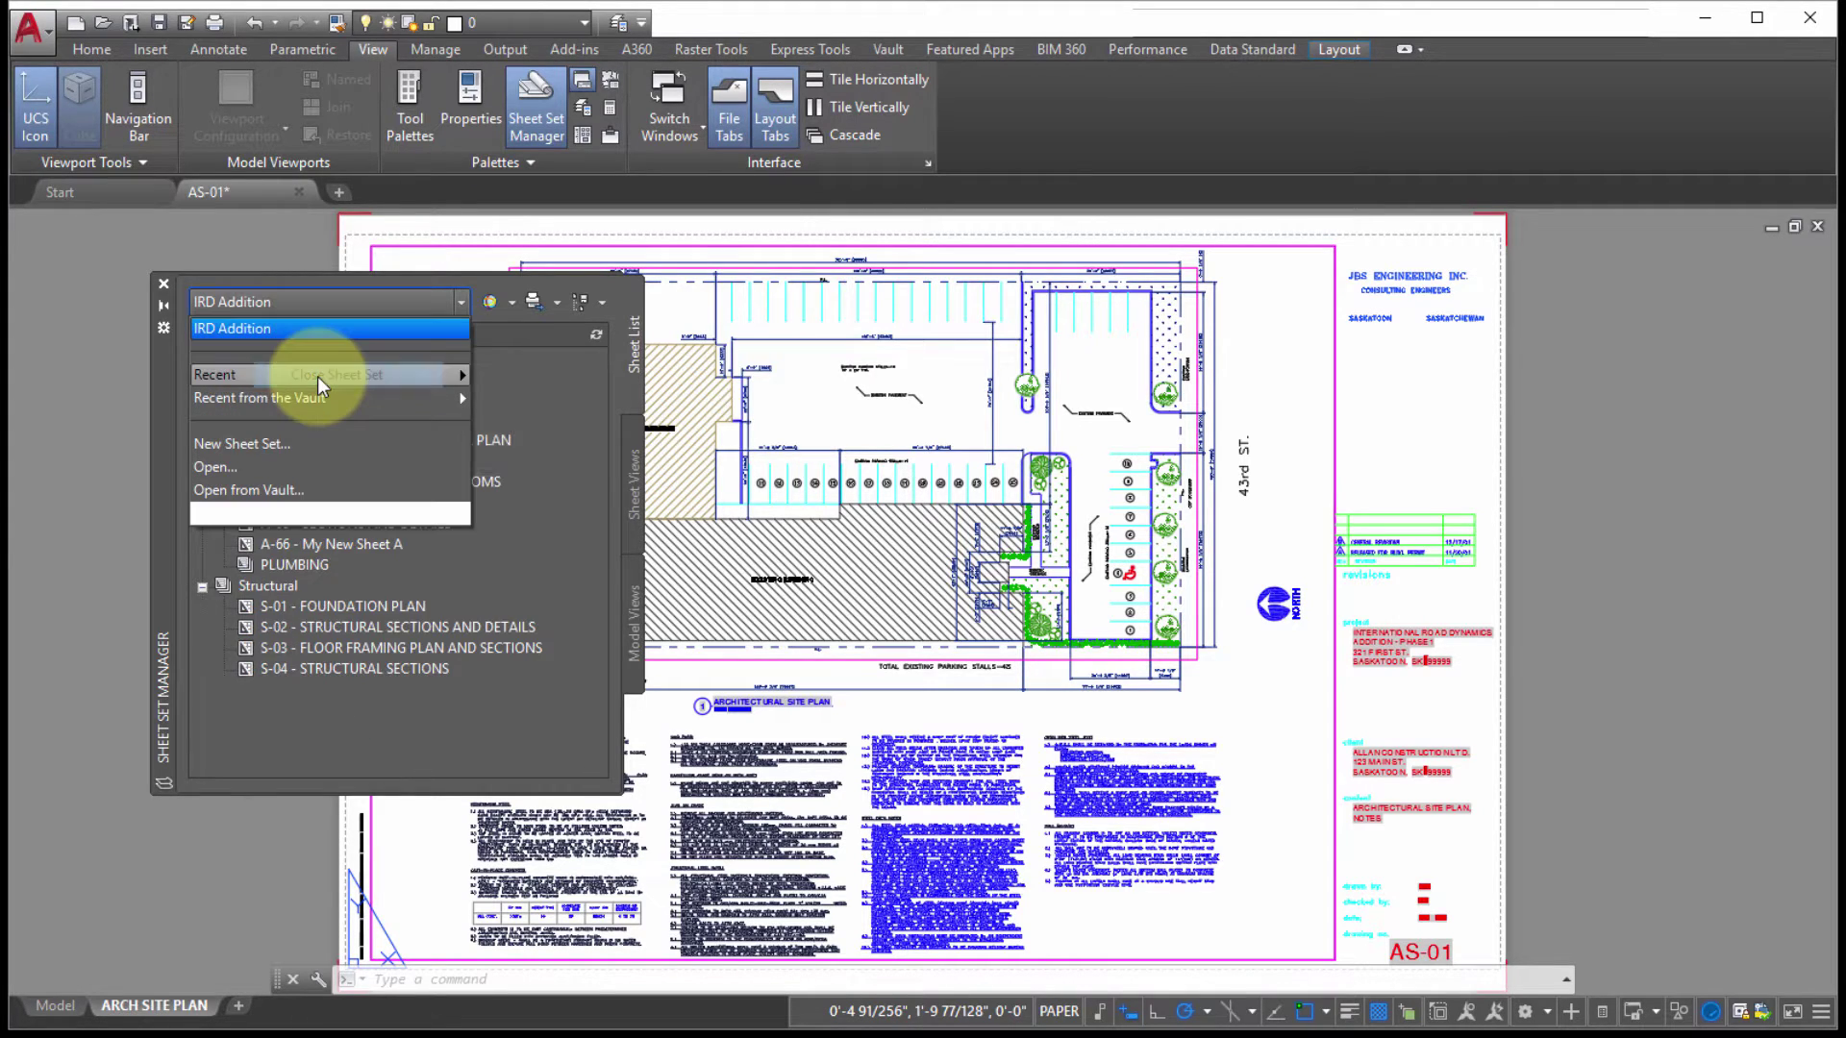
{"action": "mouse_move", "coordinate": [317, 377]}
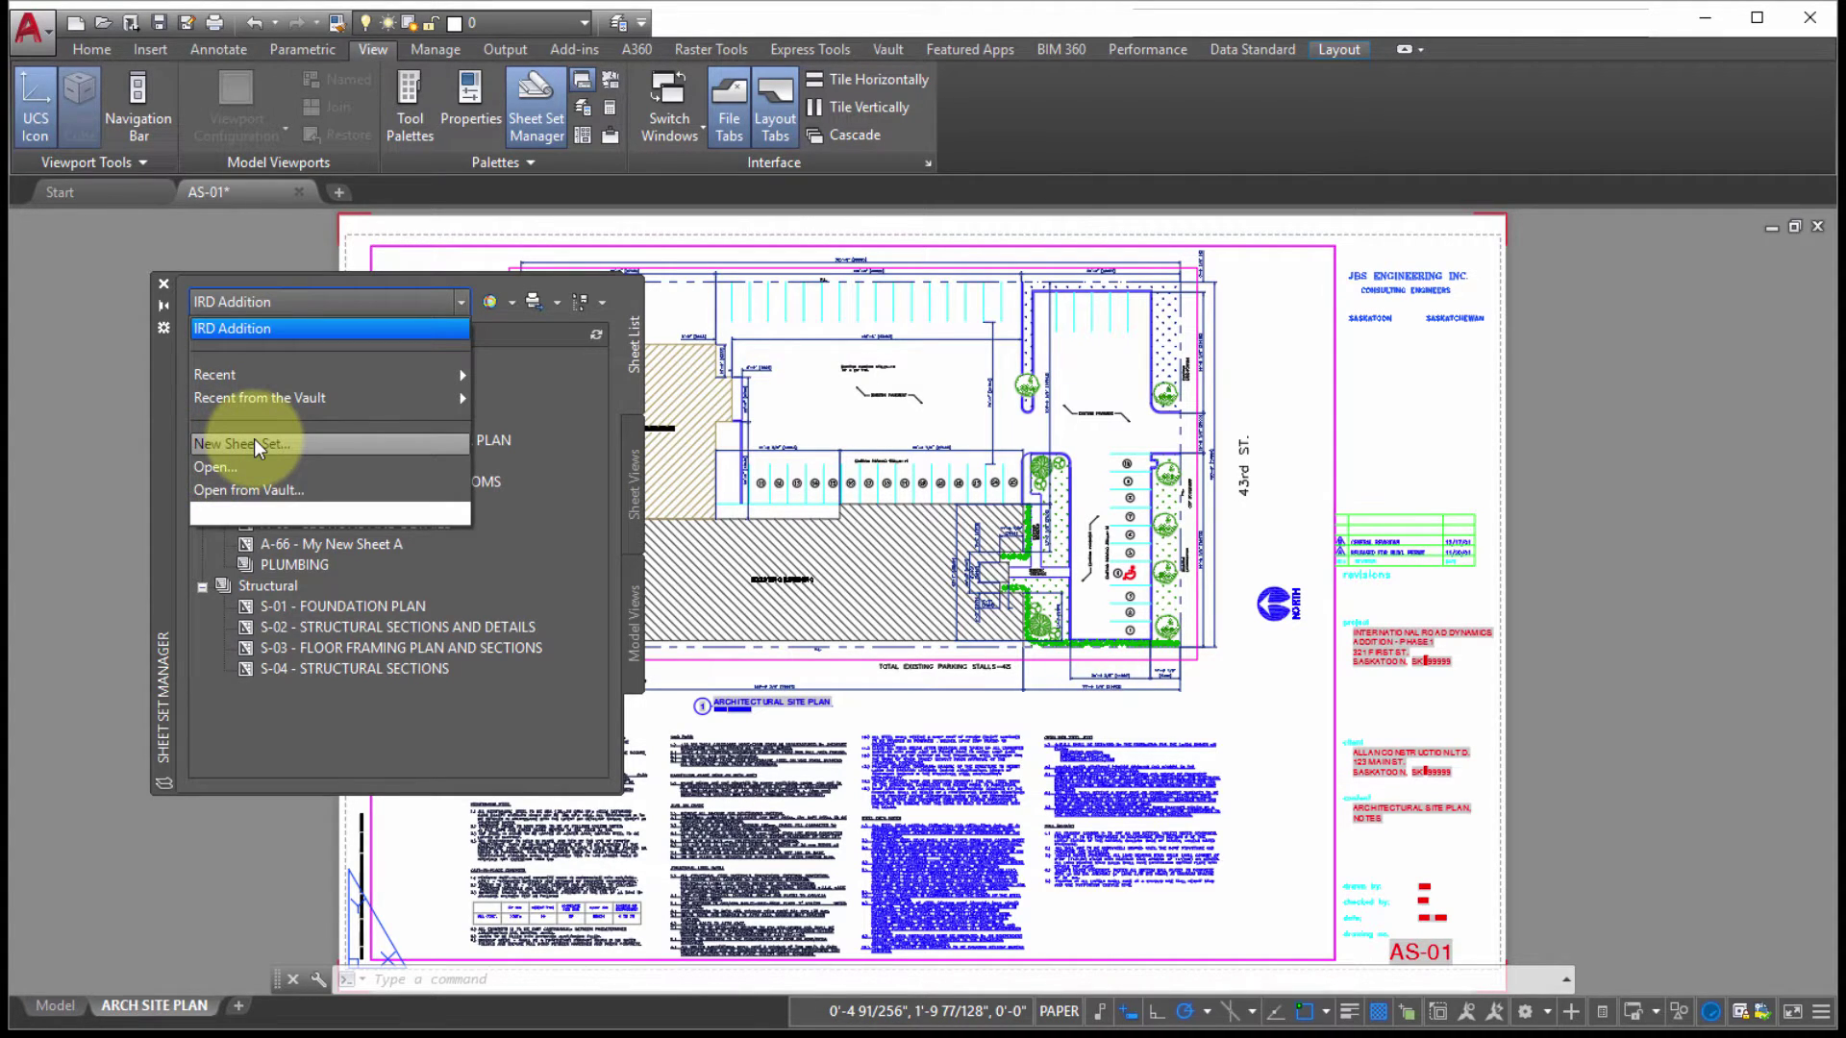
{"action": "left_click", "coordinate": [176, 367]}
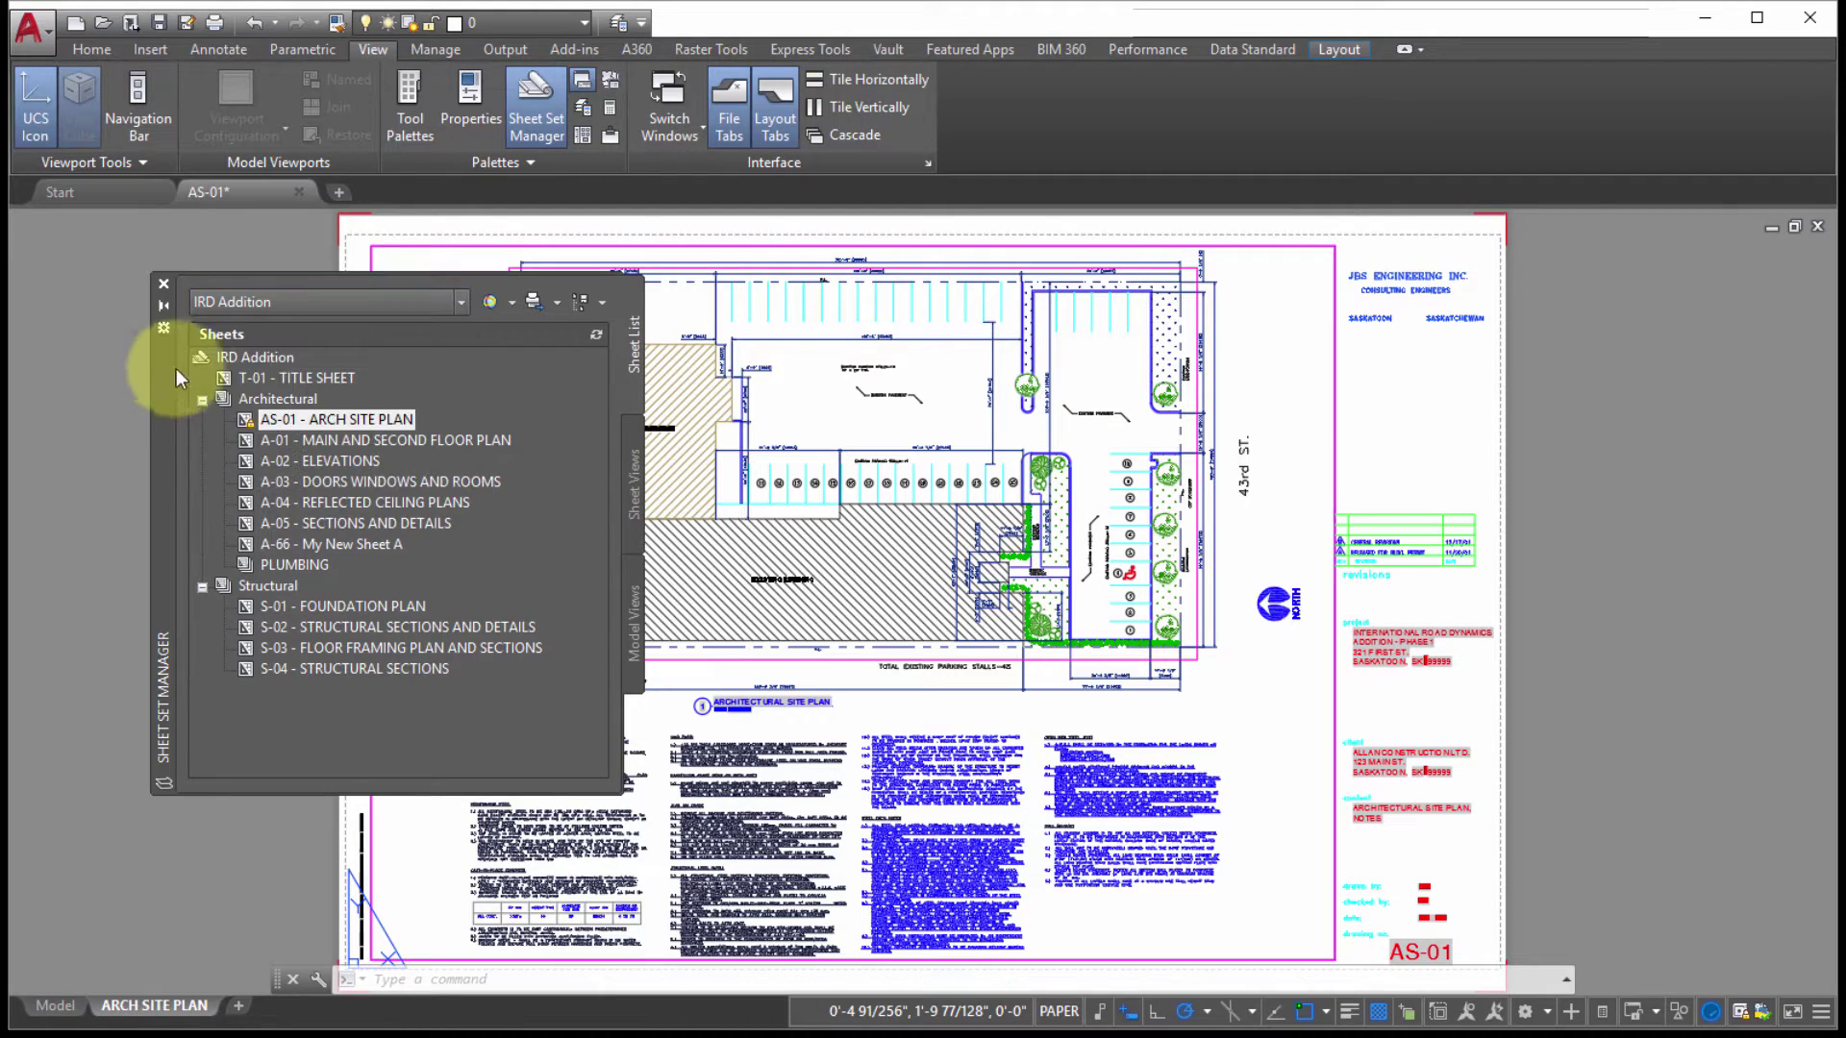
{"action": "right_click", "coordinate": [251, 361]}
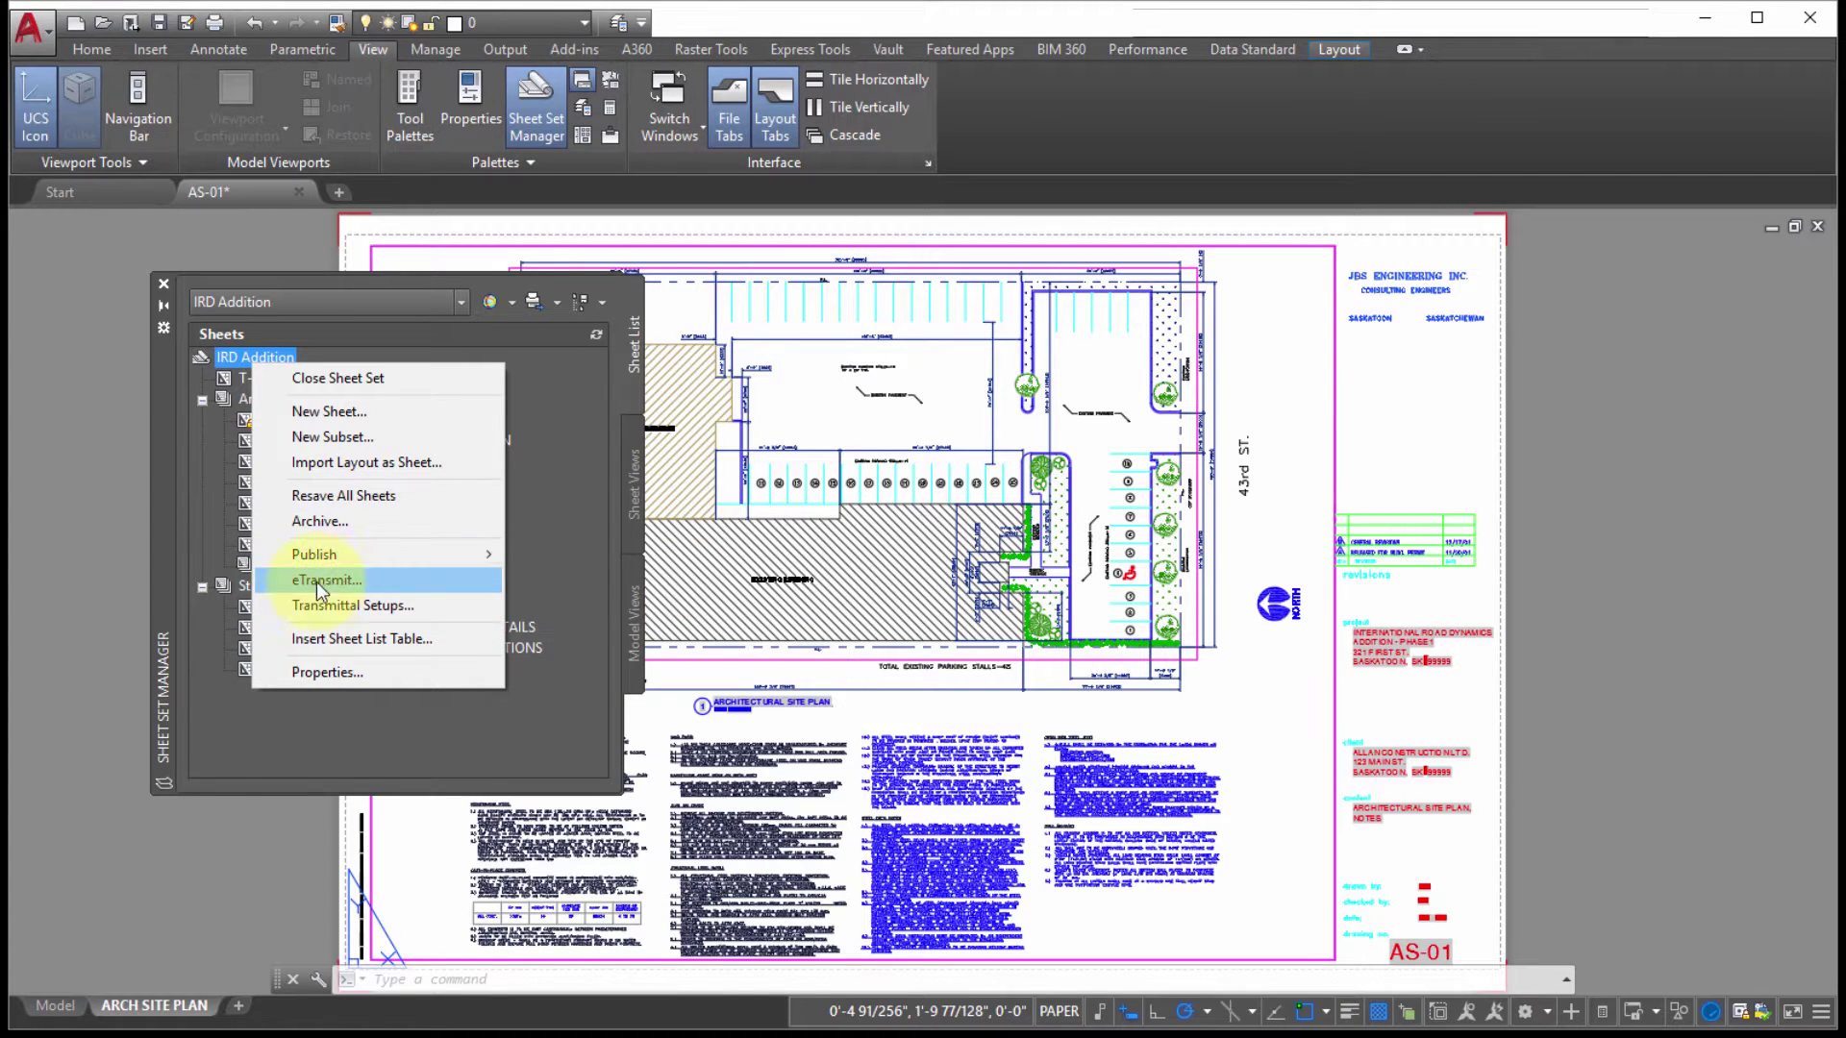
{"action": "key", "text": "Escape"}
{"action": "key", "text": "Escape"}
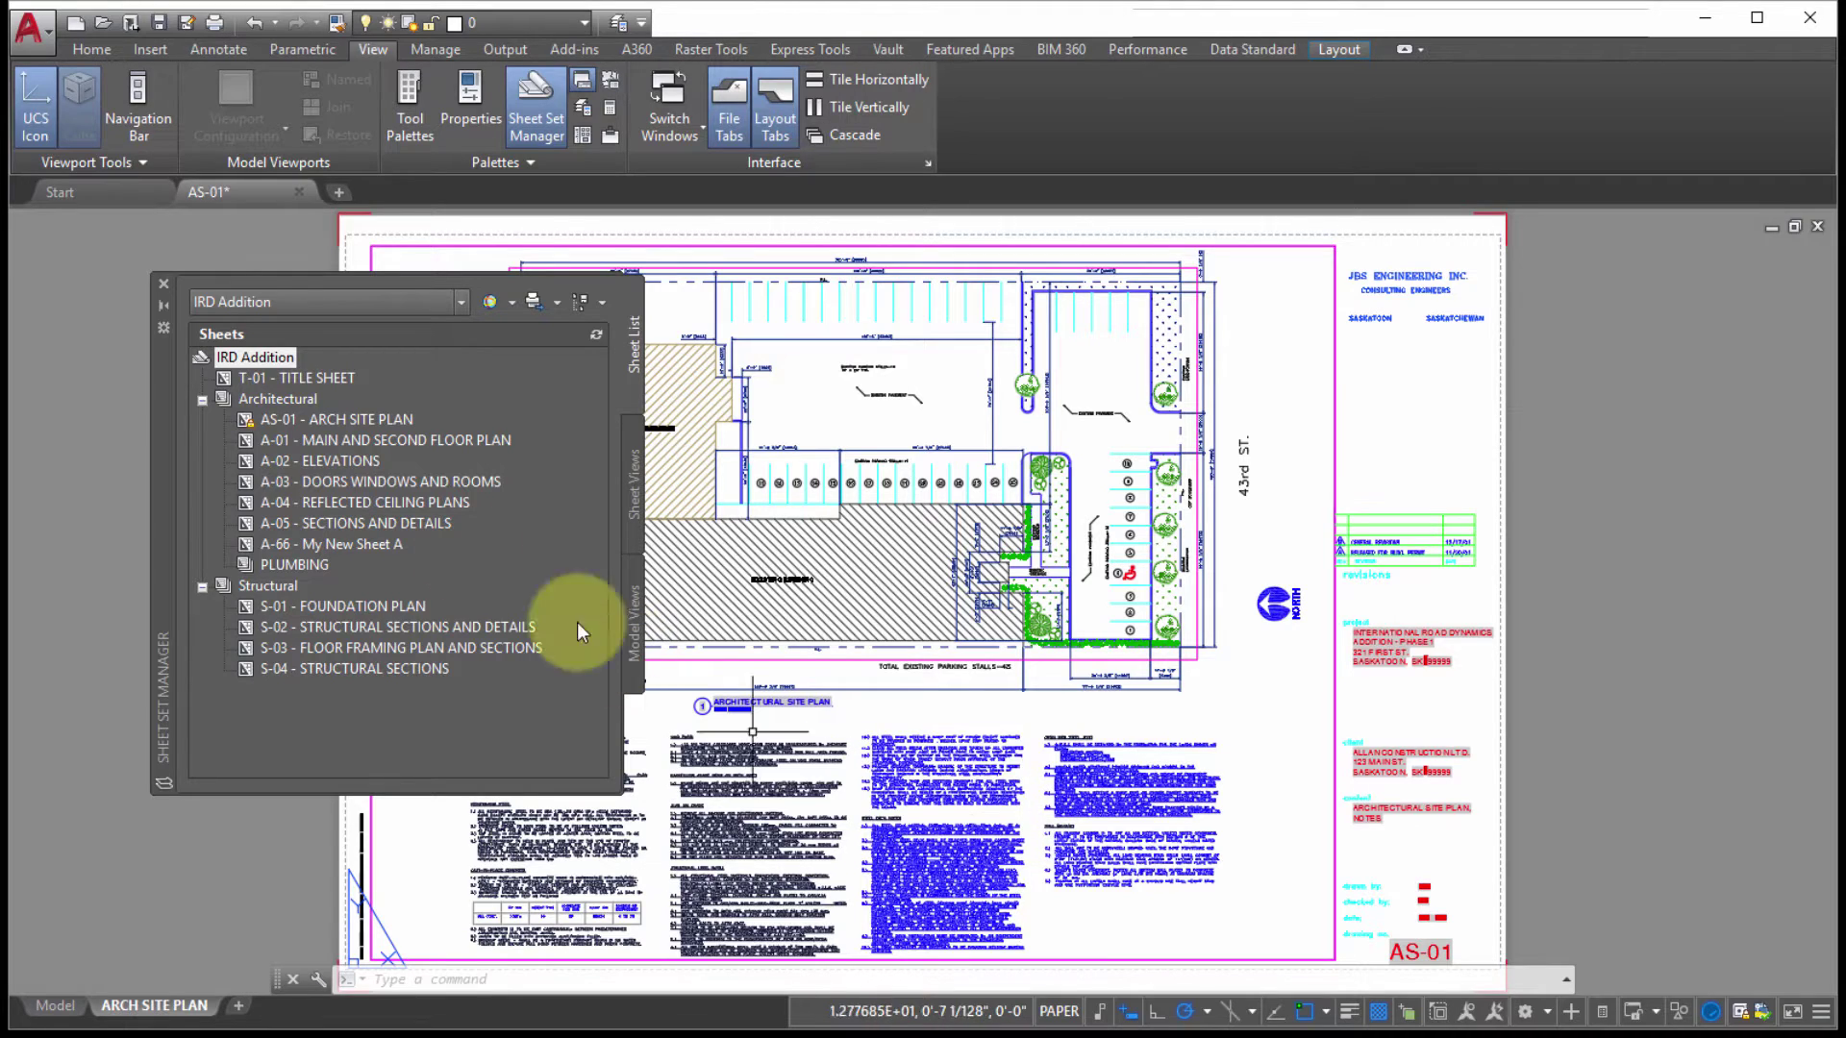
{"action": "right_click", "coordinate": [242, 352]}
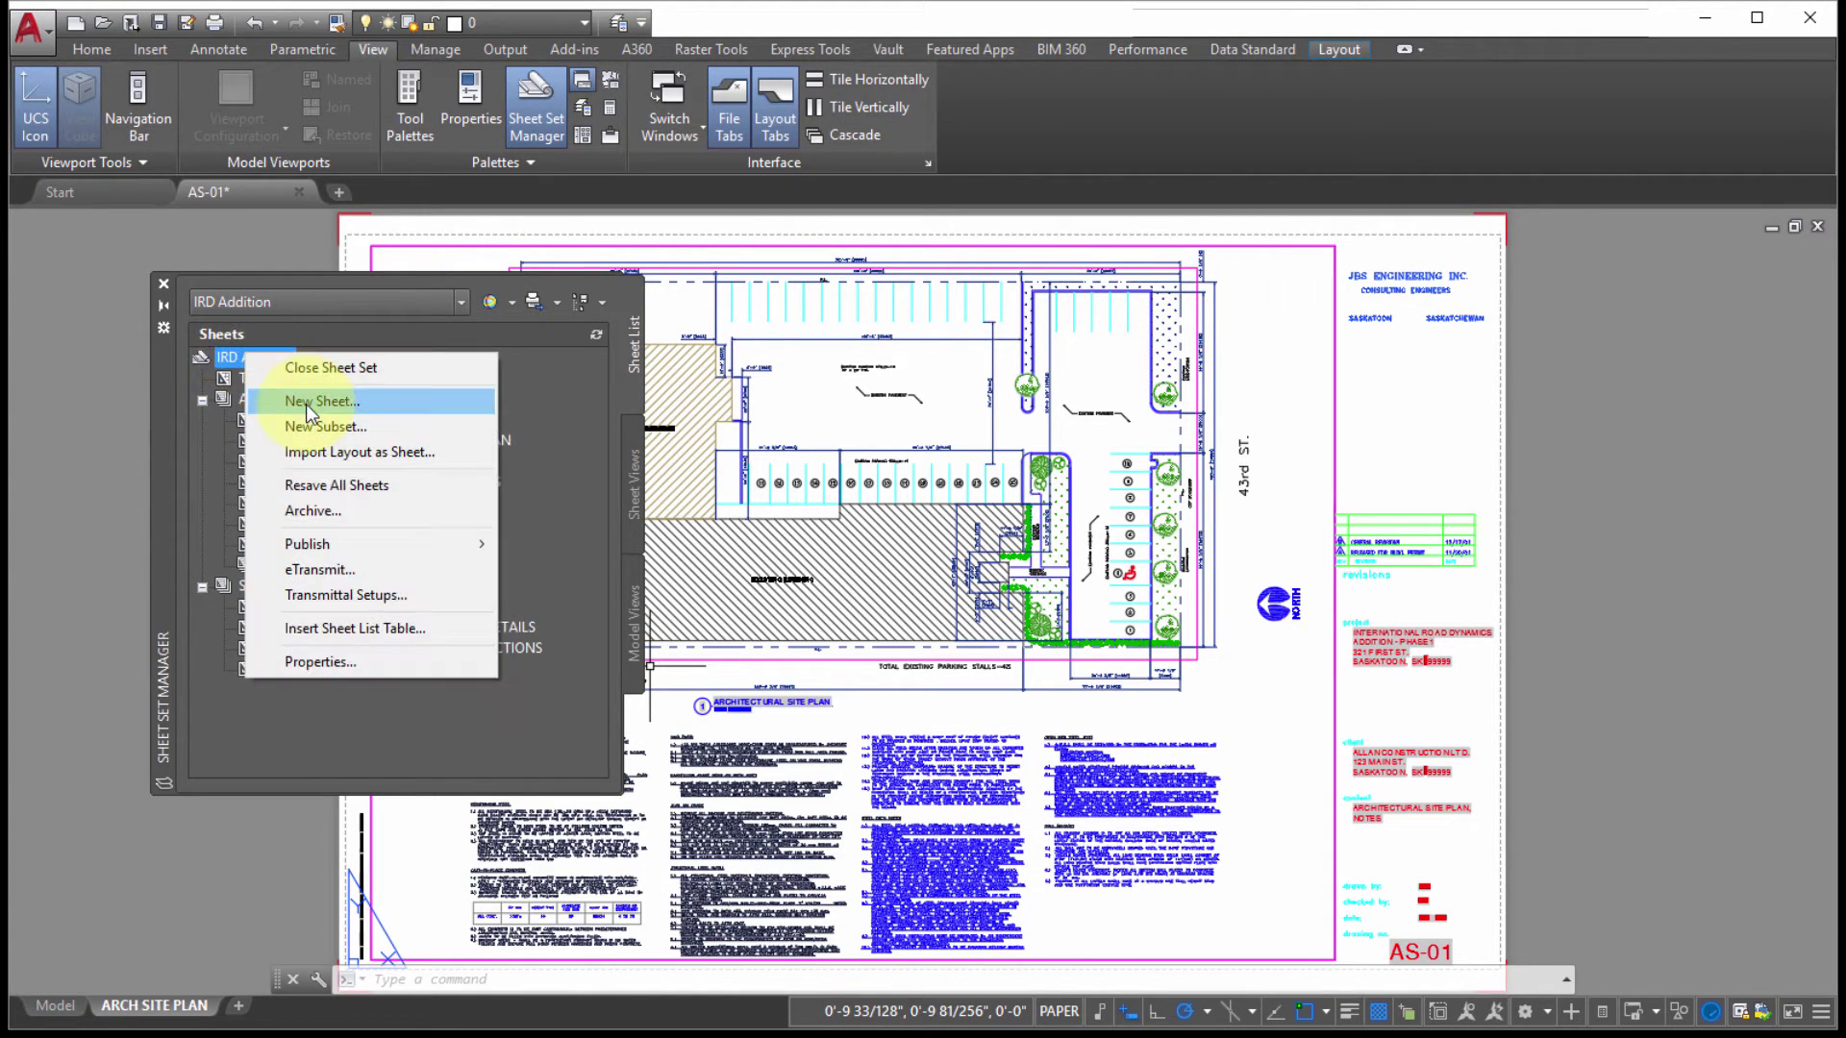
{"action": "left_click", "coordinate": [188, 467]}
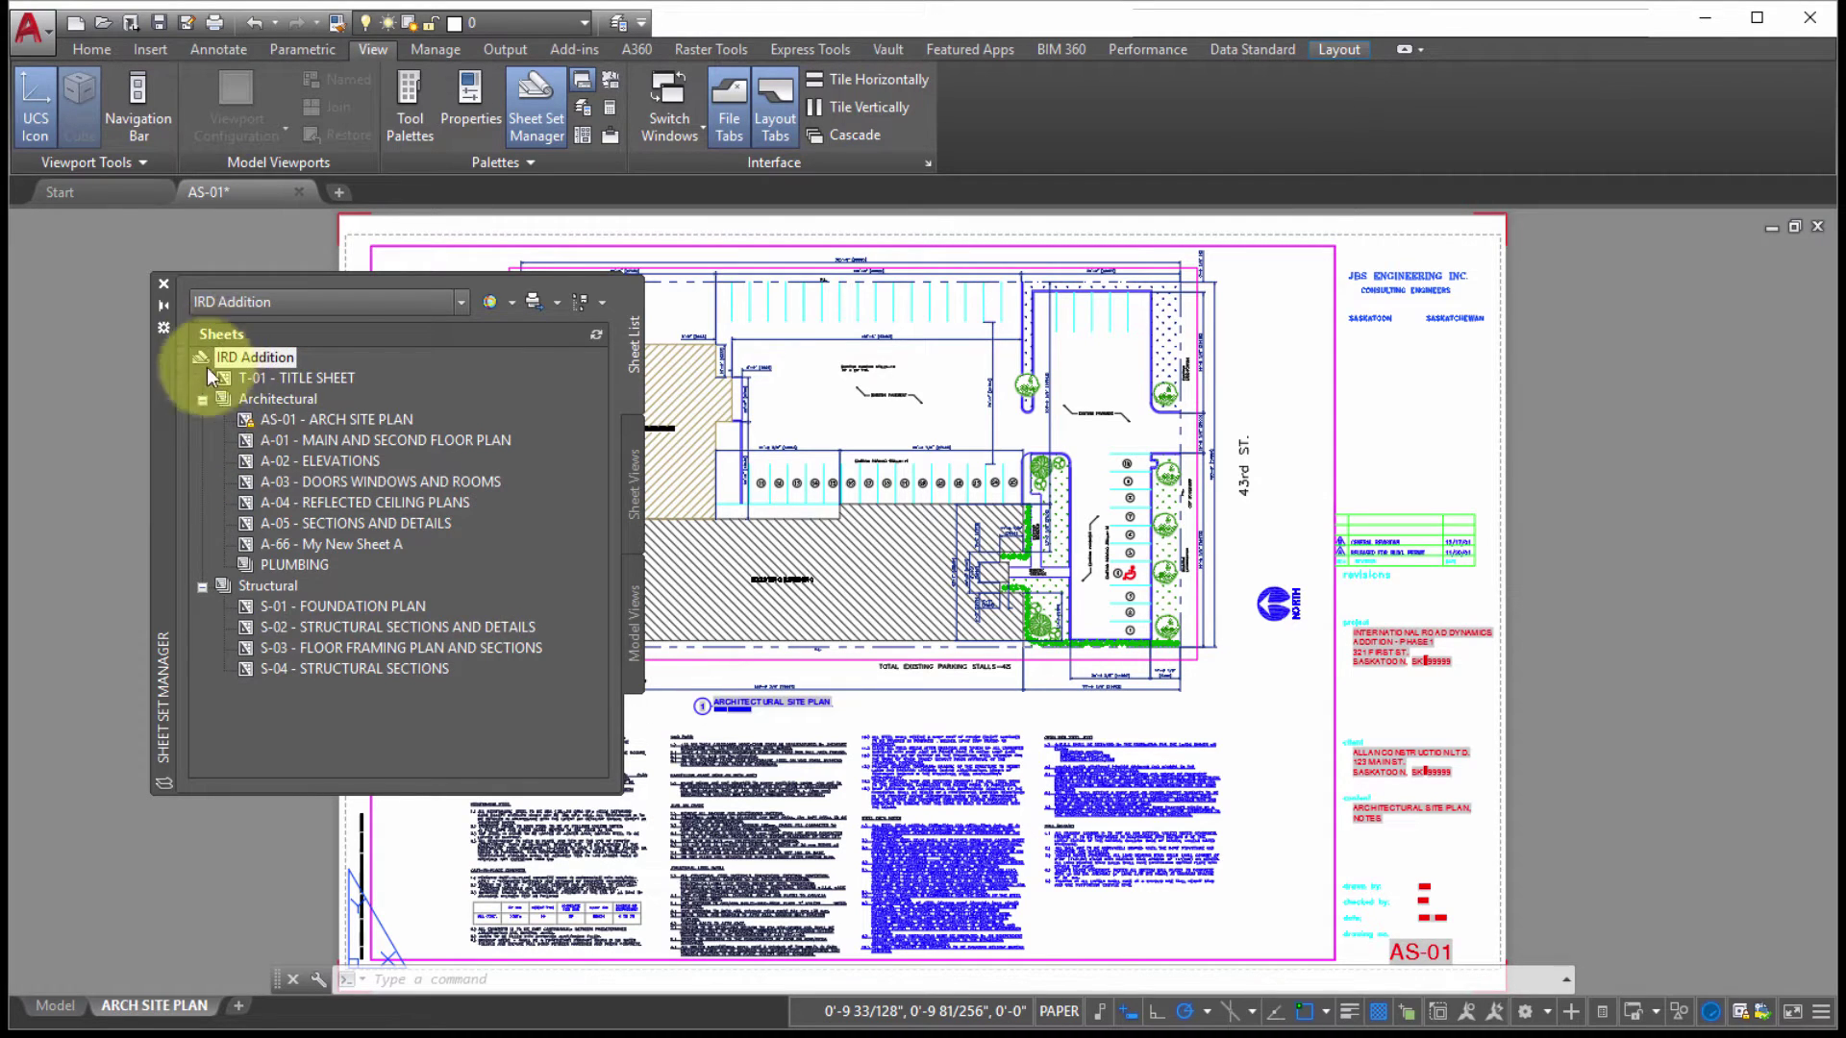
Start a new sheet in the Architectural subset with number AM and sheet title TO BE DEMOLISHED.
{"action": "right_click", "coordinate": [267, 396]}
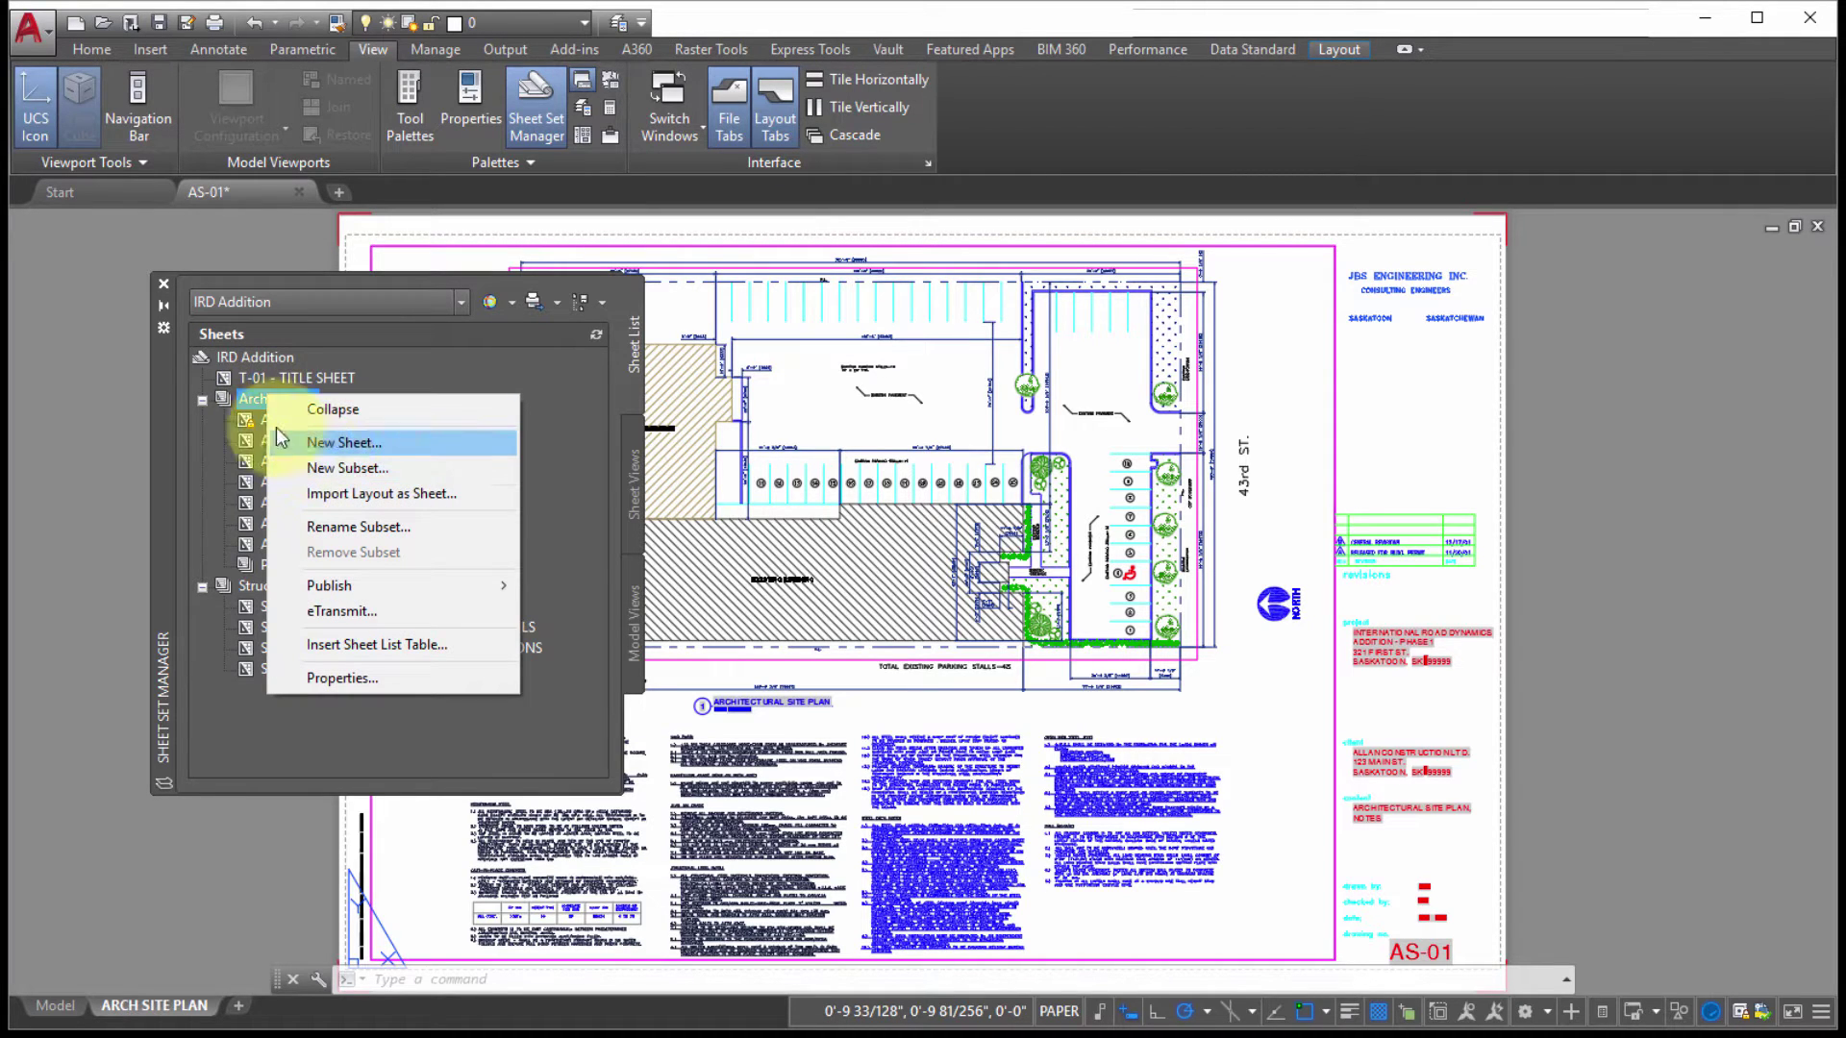
{"action": "left_click", "coordinate": [339, 442]}
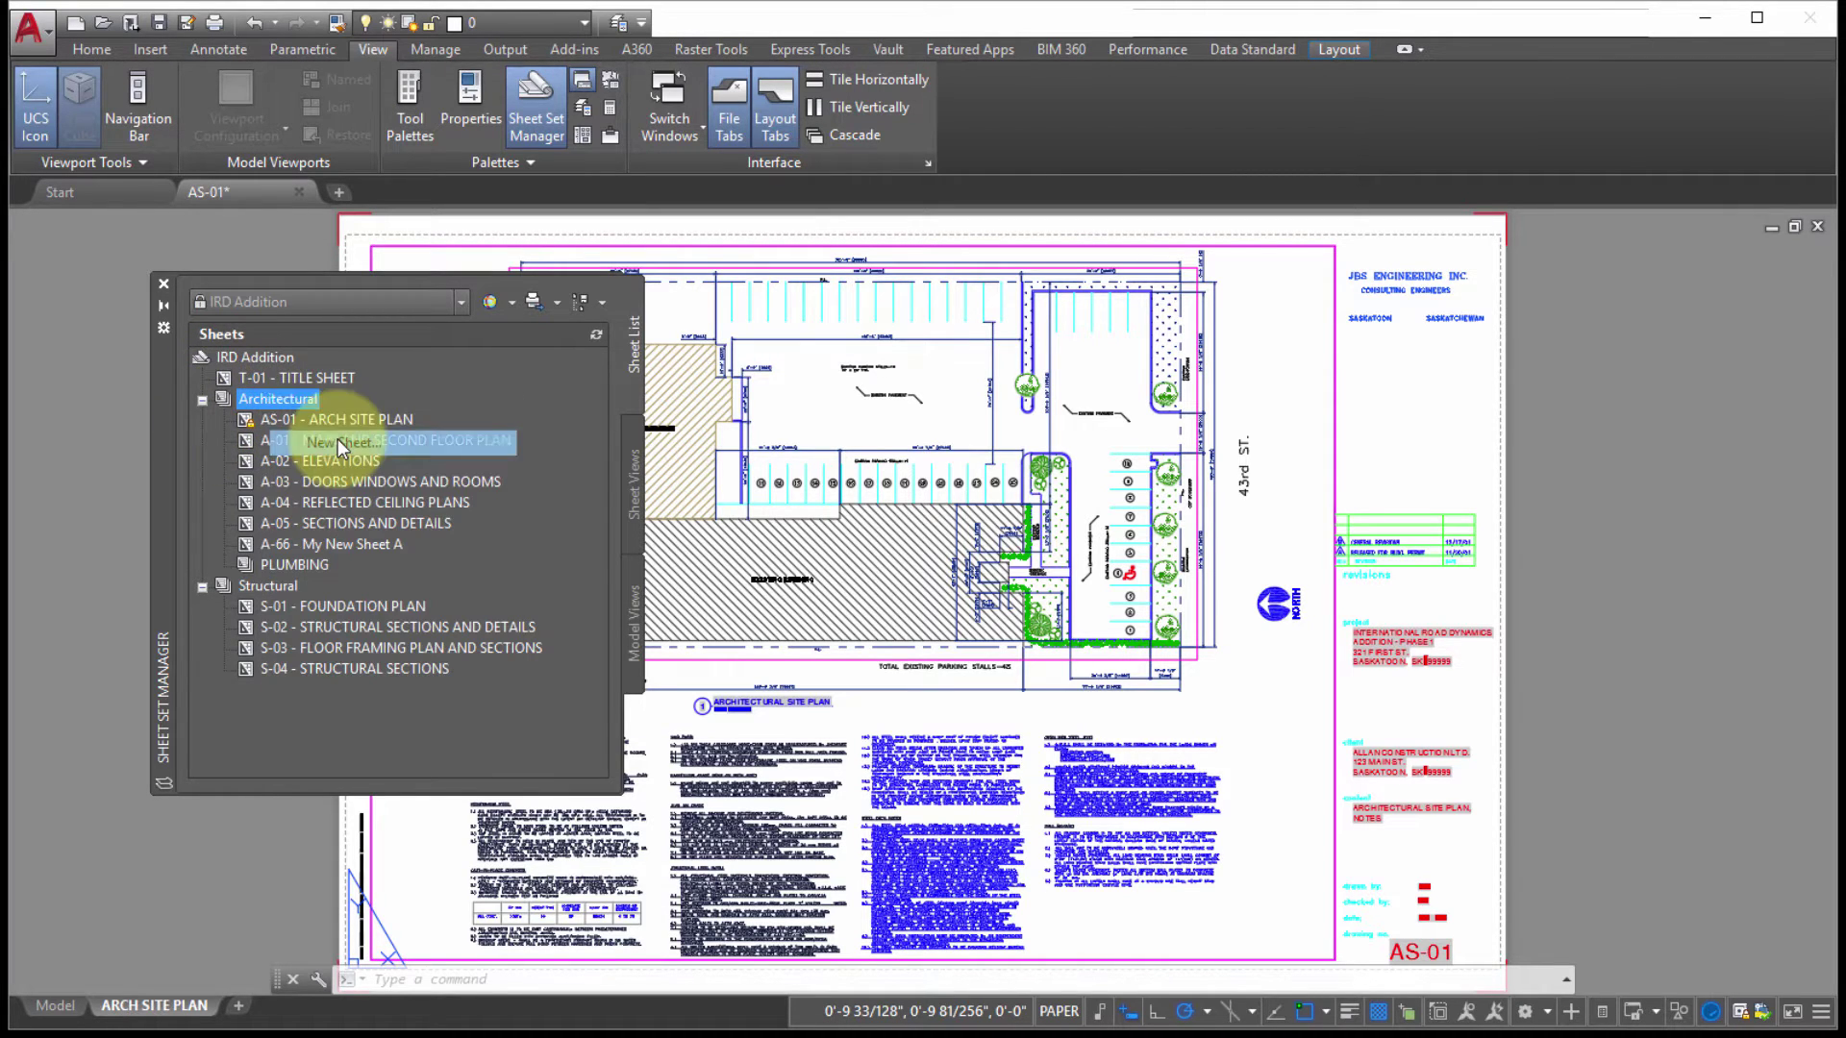
{"action": "left_click_drag", "start_coordinate": [1186, 471], "coordinate": [760, 368]}
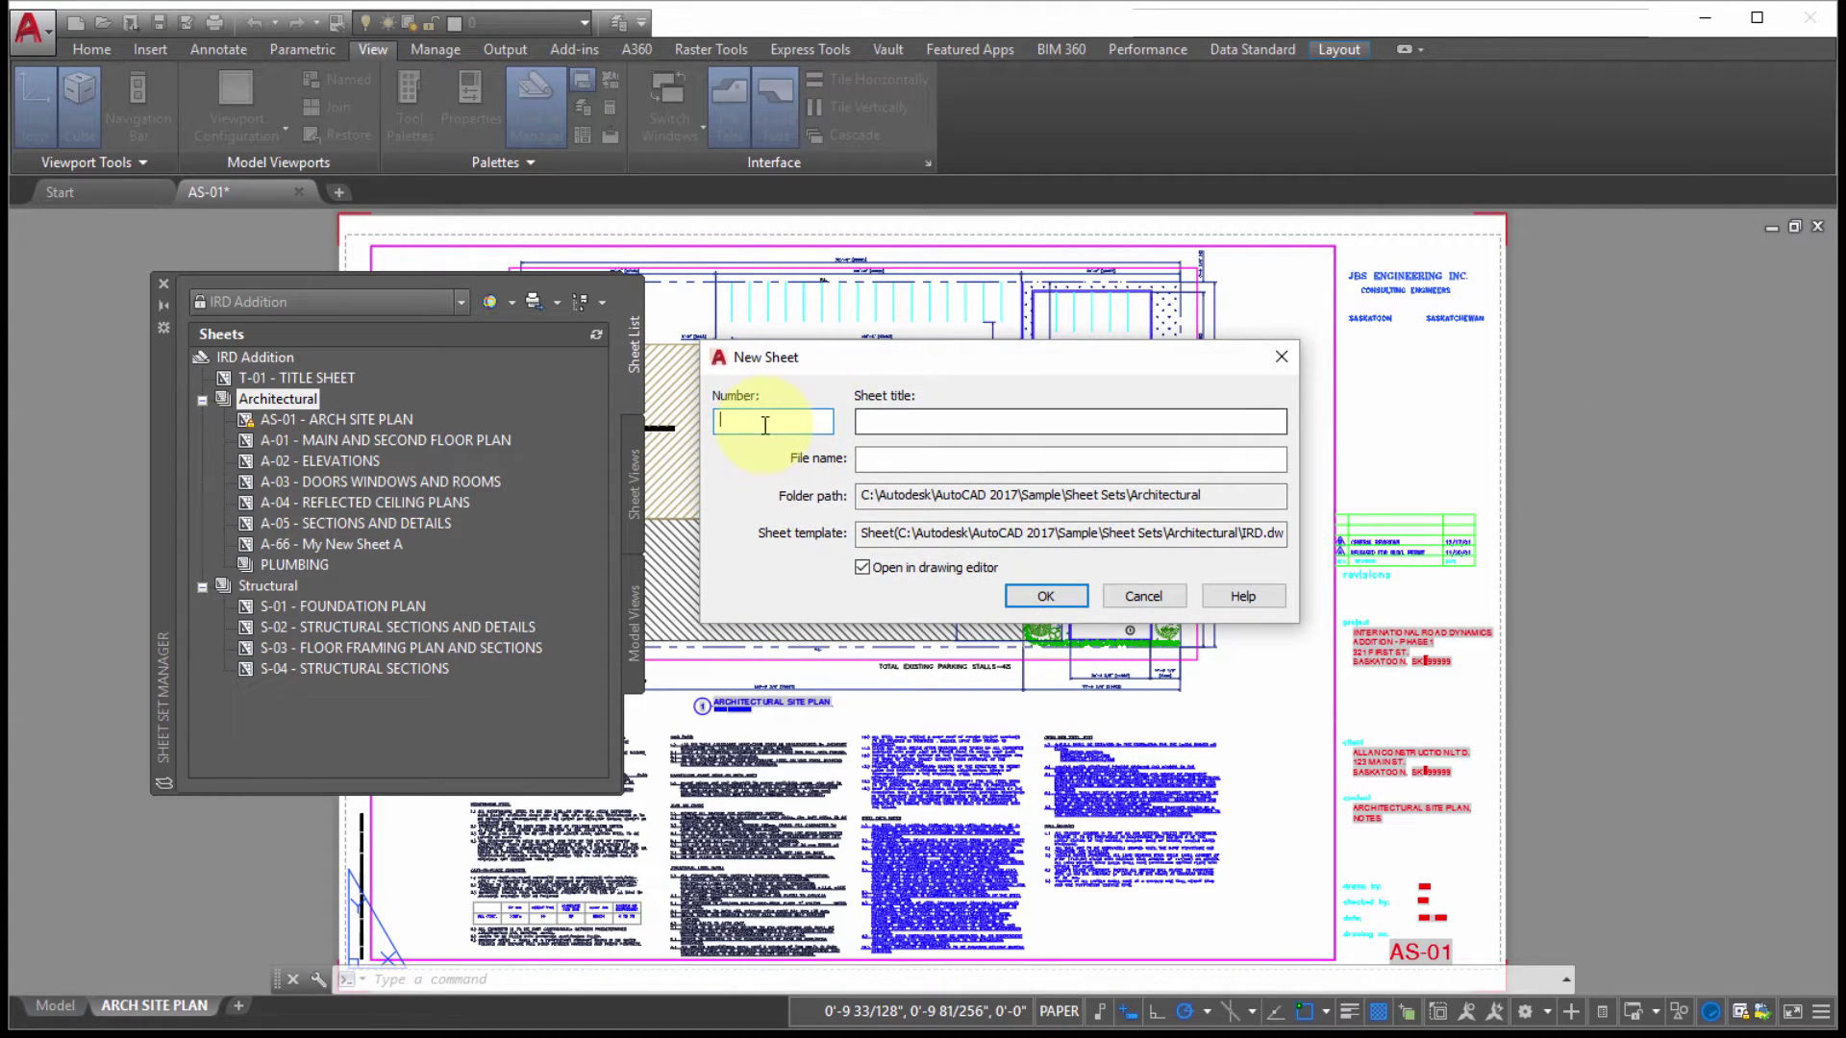
{"action": "type", "text": "AM"}
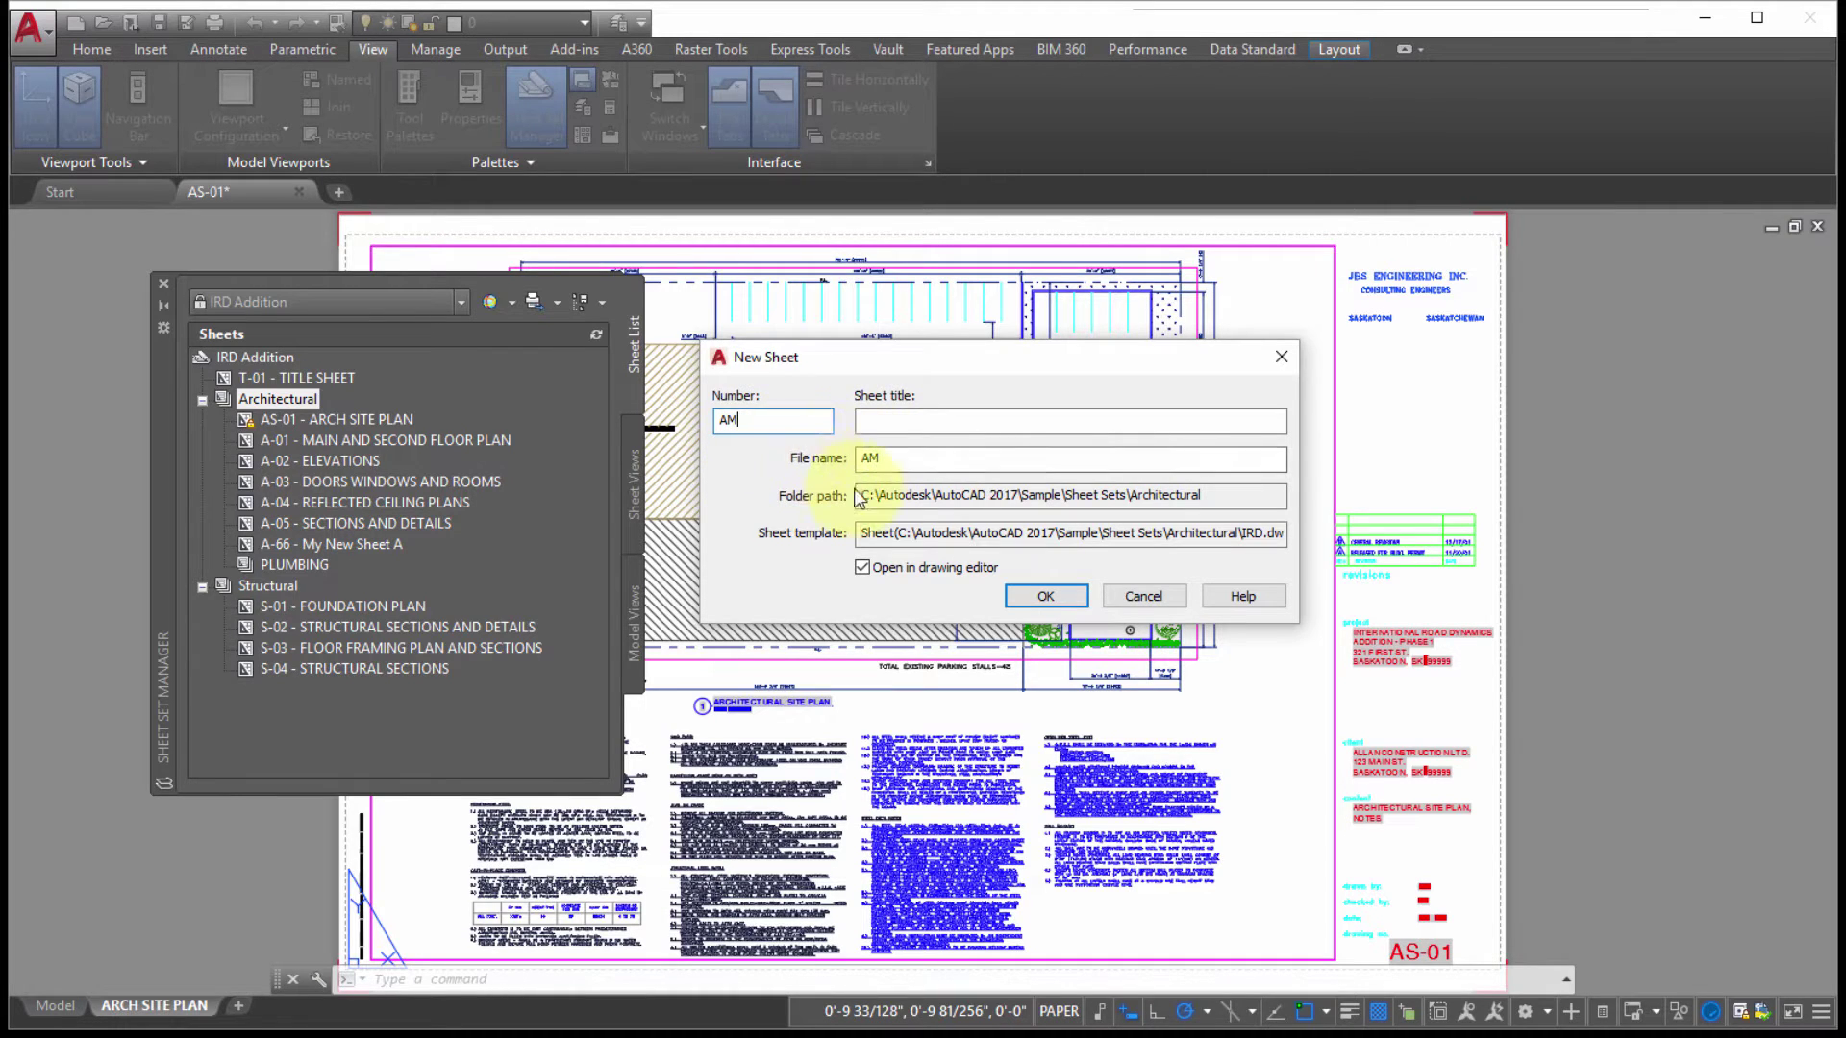
{"action": "left_click", "coordinate": [887, 416]}
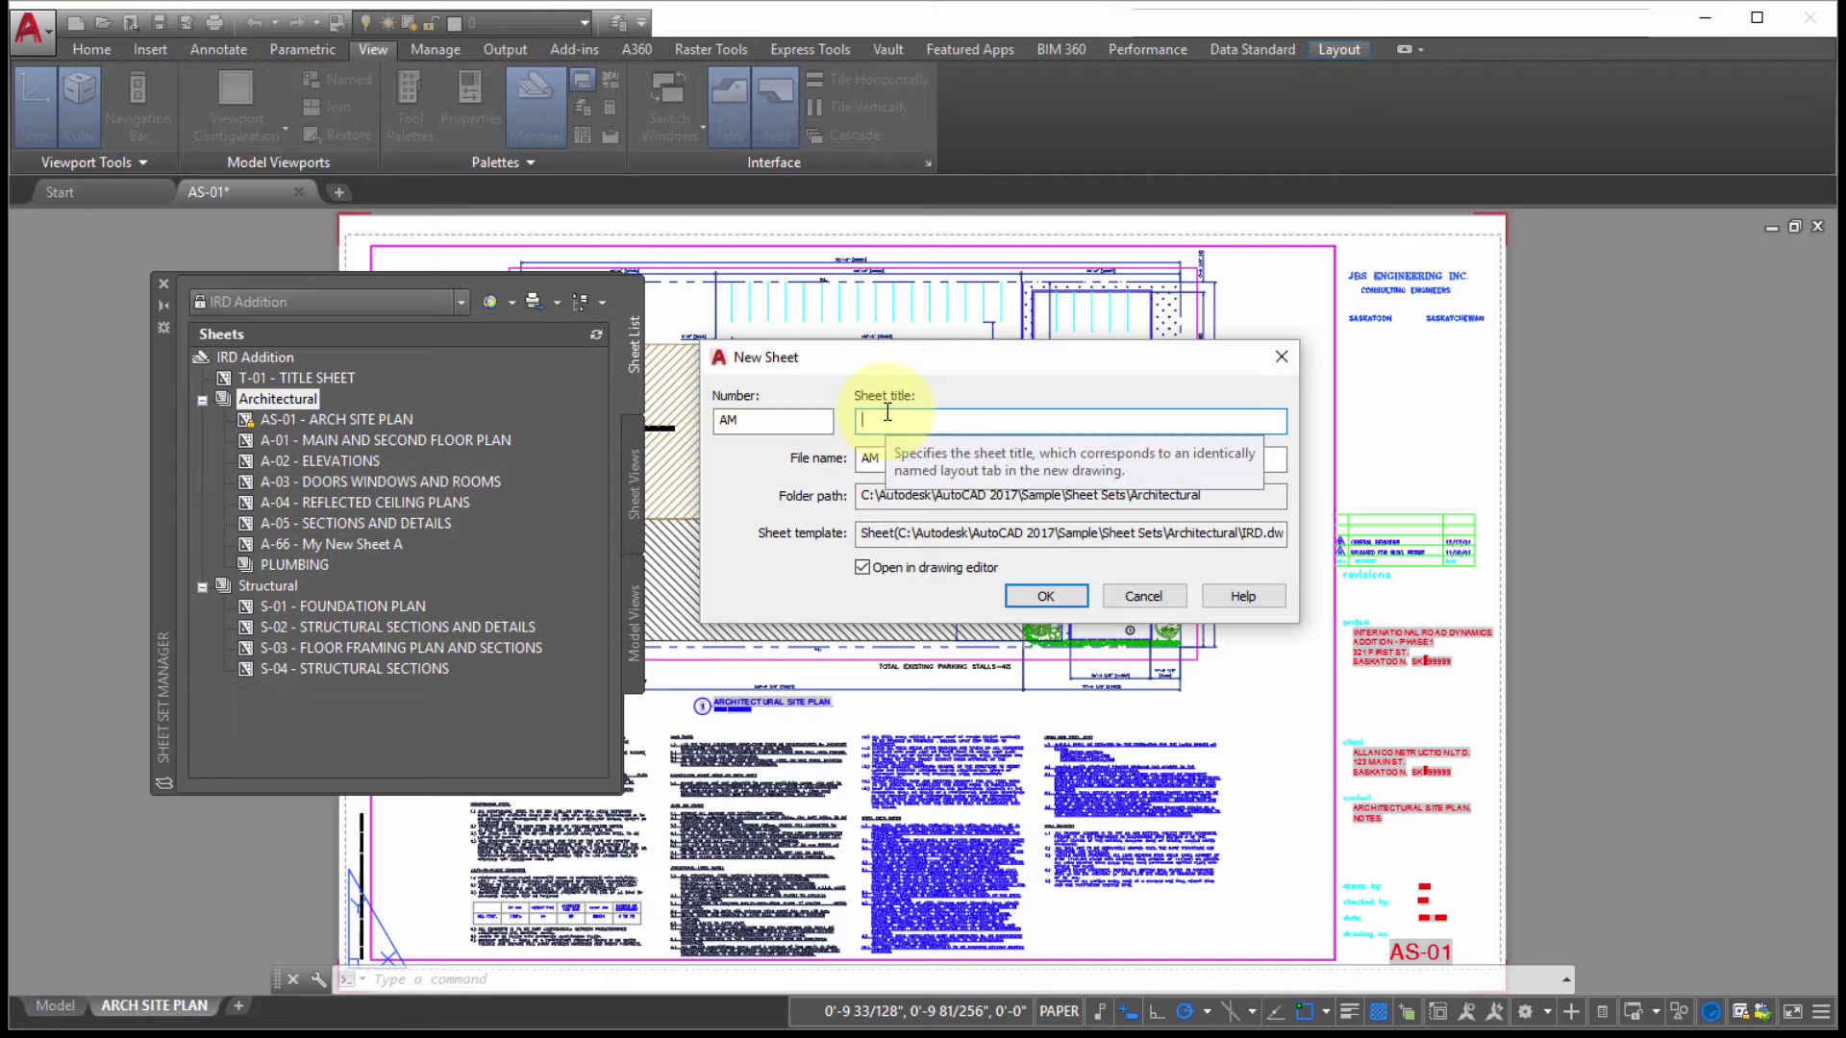
{"action": "type", "text": "D"}
{"action": "key", "text": "BackSpace"}
{"action": "type", "text": "TO BE DEMOSL"}
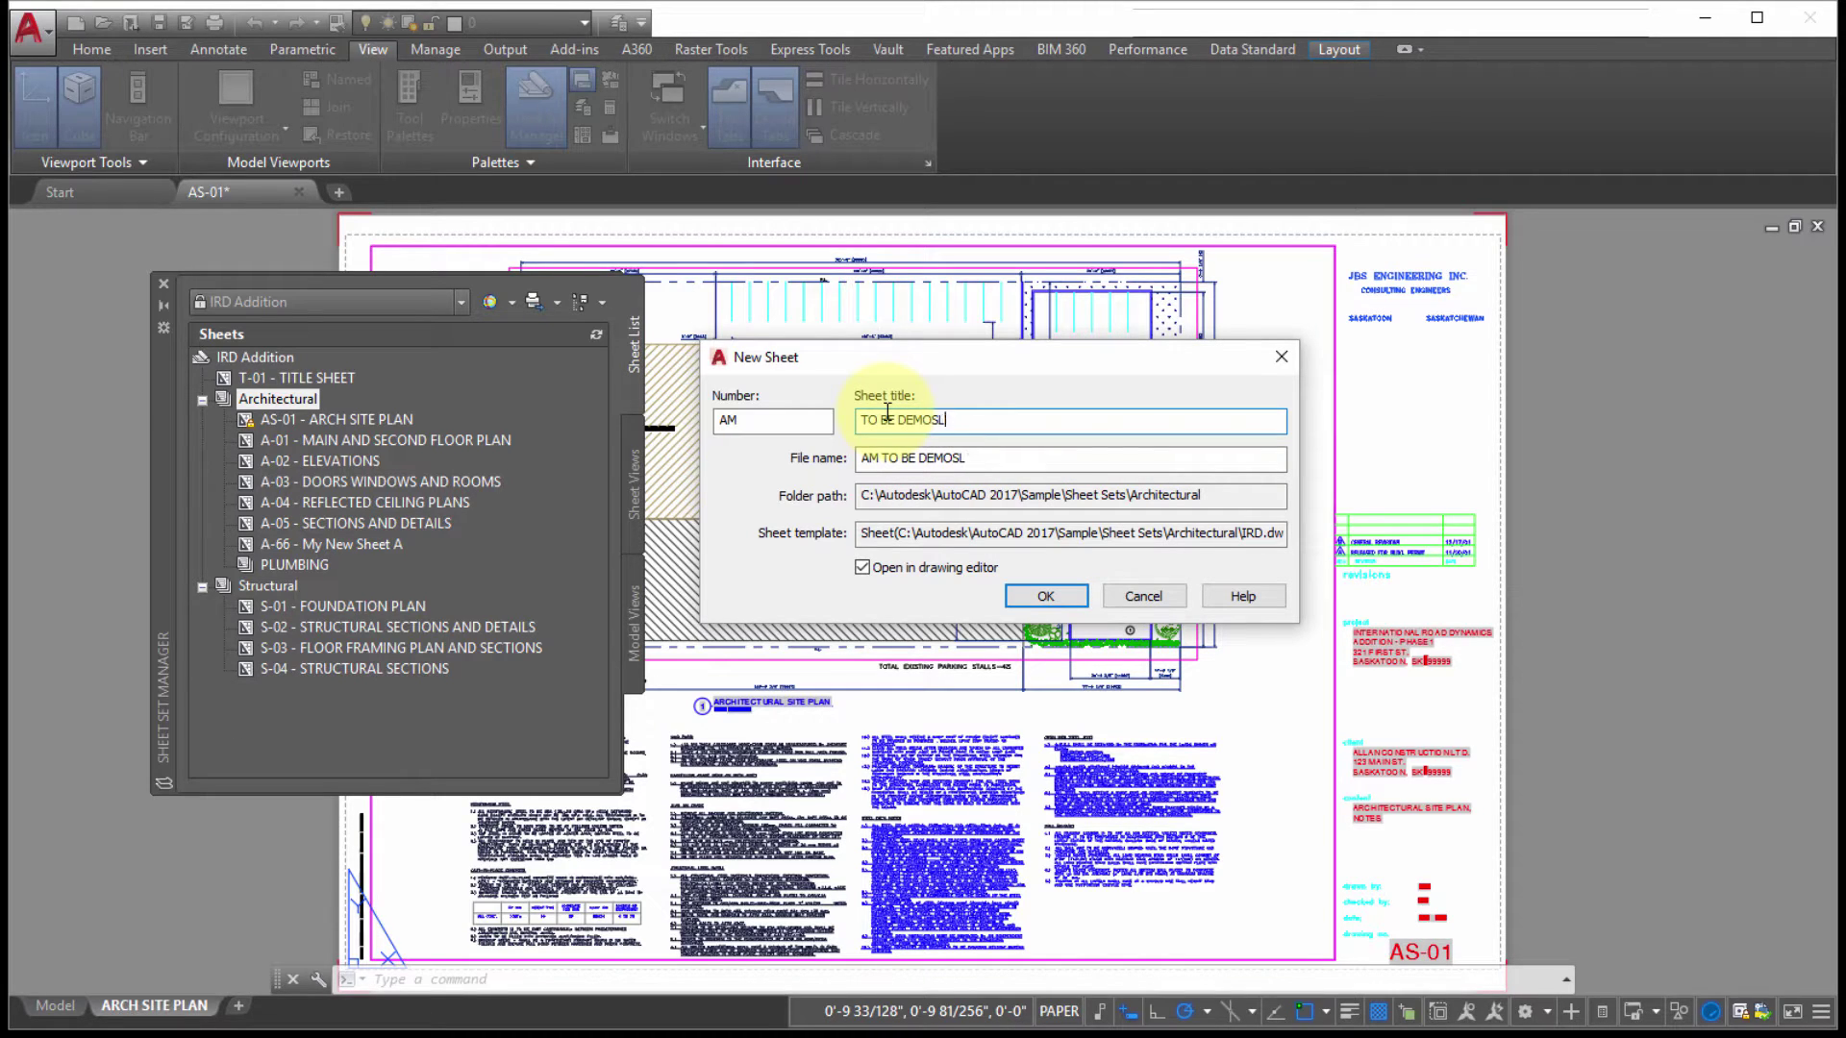
{"action": "key", "text": "BackSpace"}
{"action": "type", "text": "LISHED"}
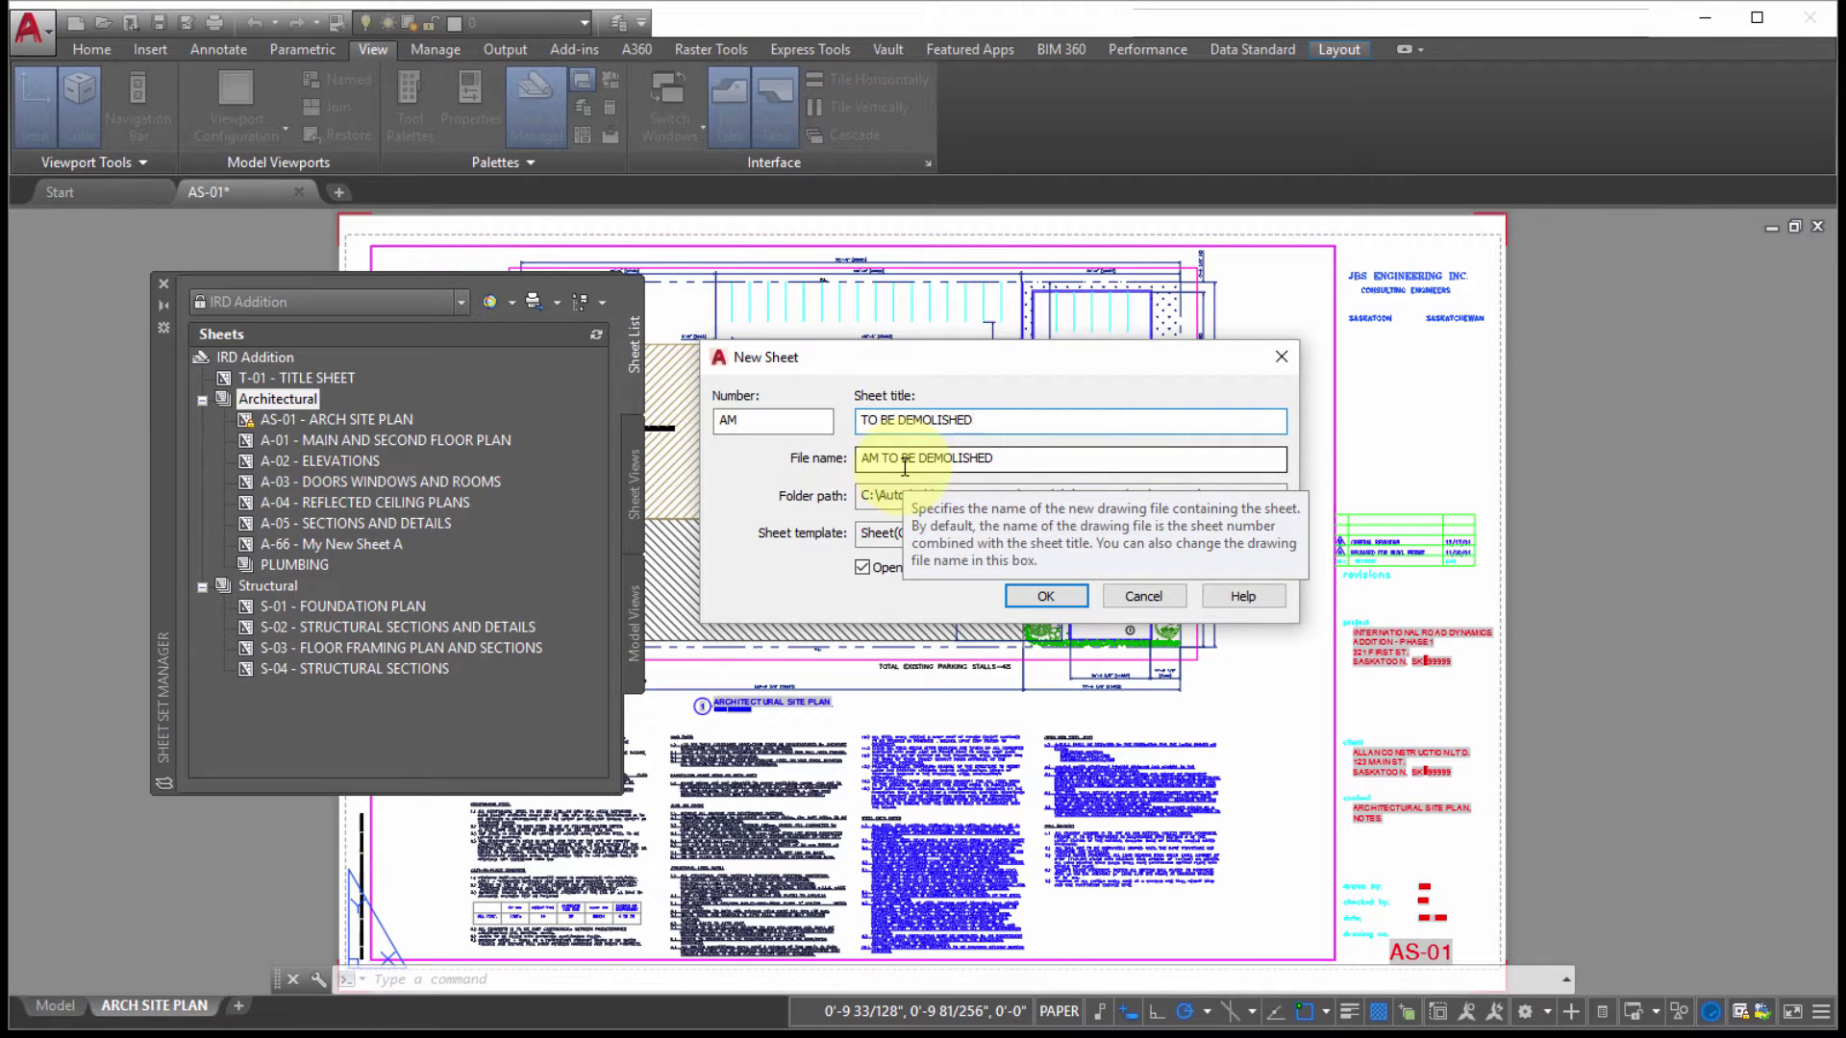
Set the file name to TO BE DEMOLISHED and create the sheet without opening it in the drawing editor.
{"action": "left_click_drag", "start_coordinate": [1014, 460], "coordinate": [817, 461]}
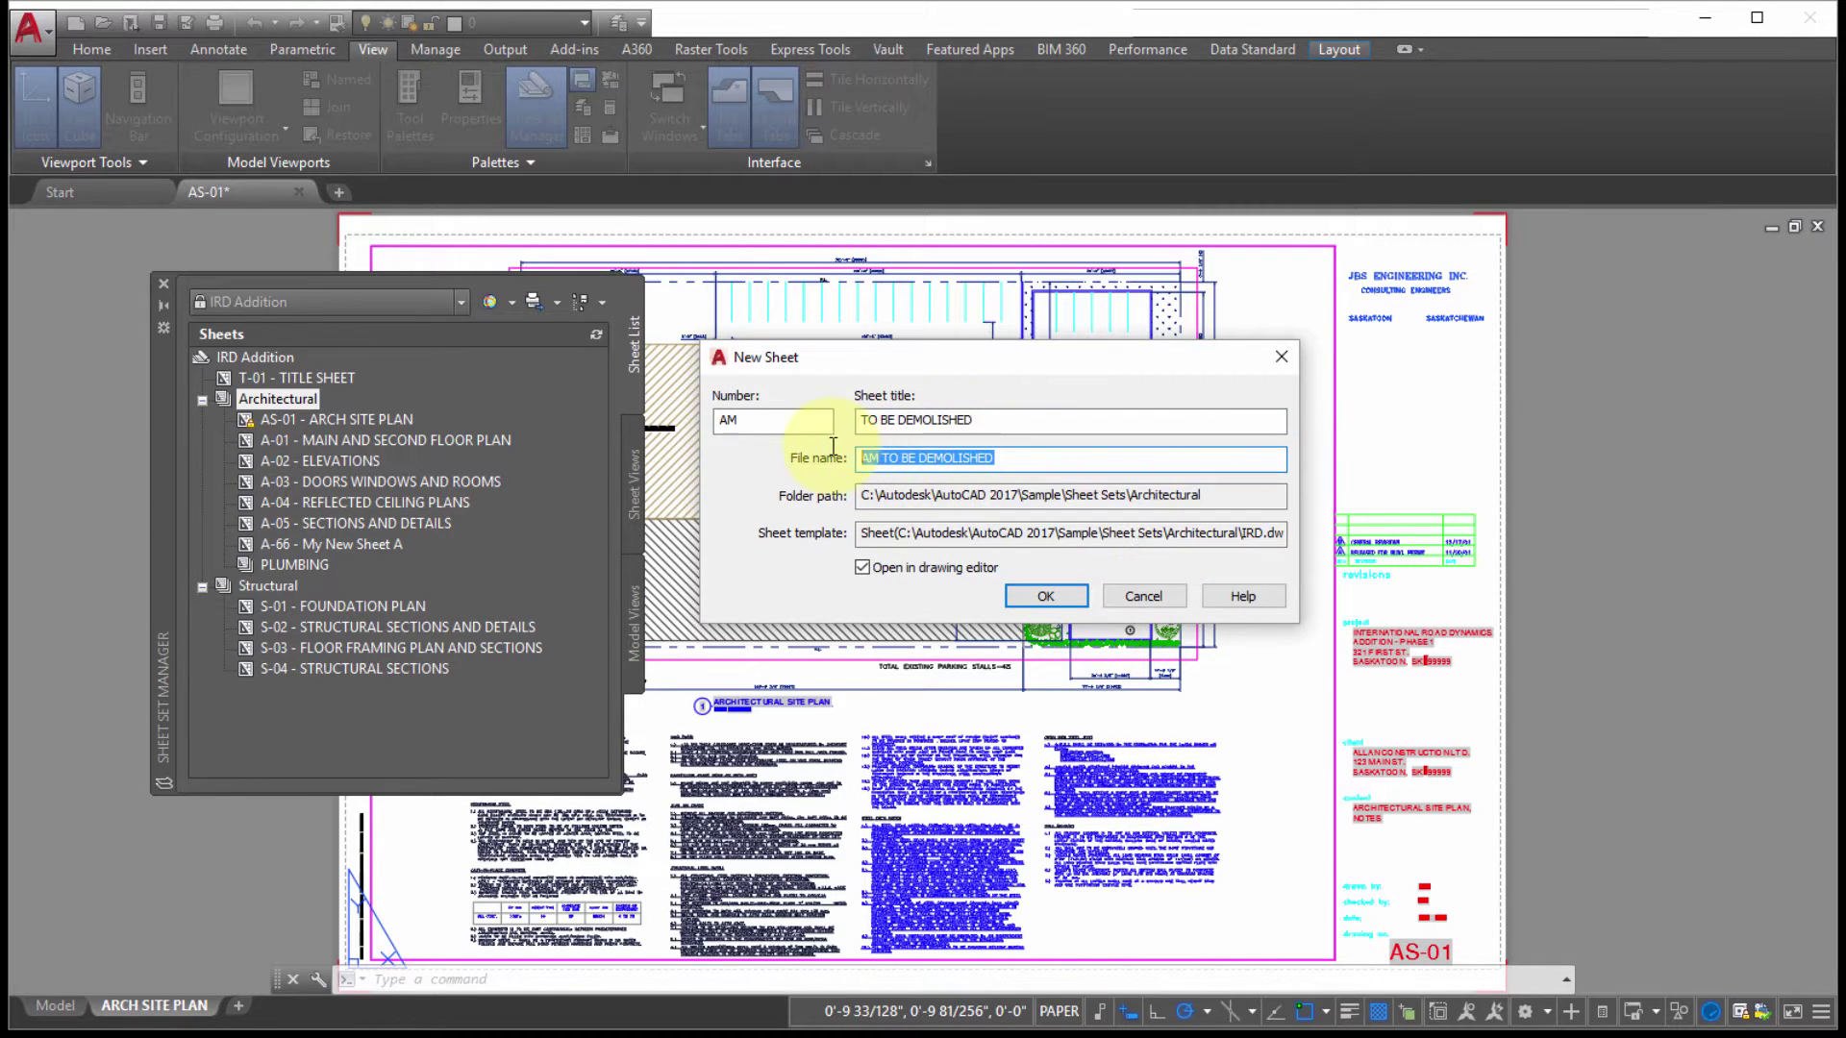
{"action": "type", "text": "TO BE DEMOLISHED"}
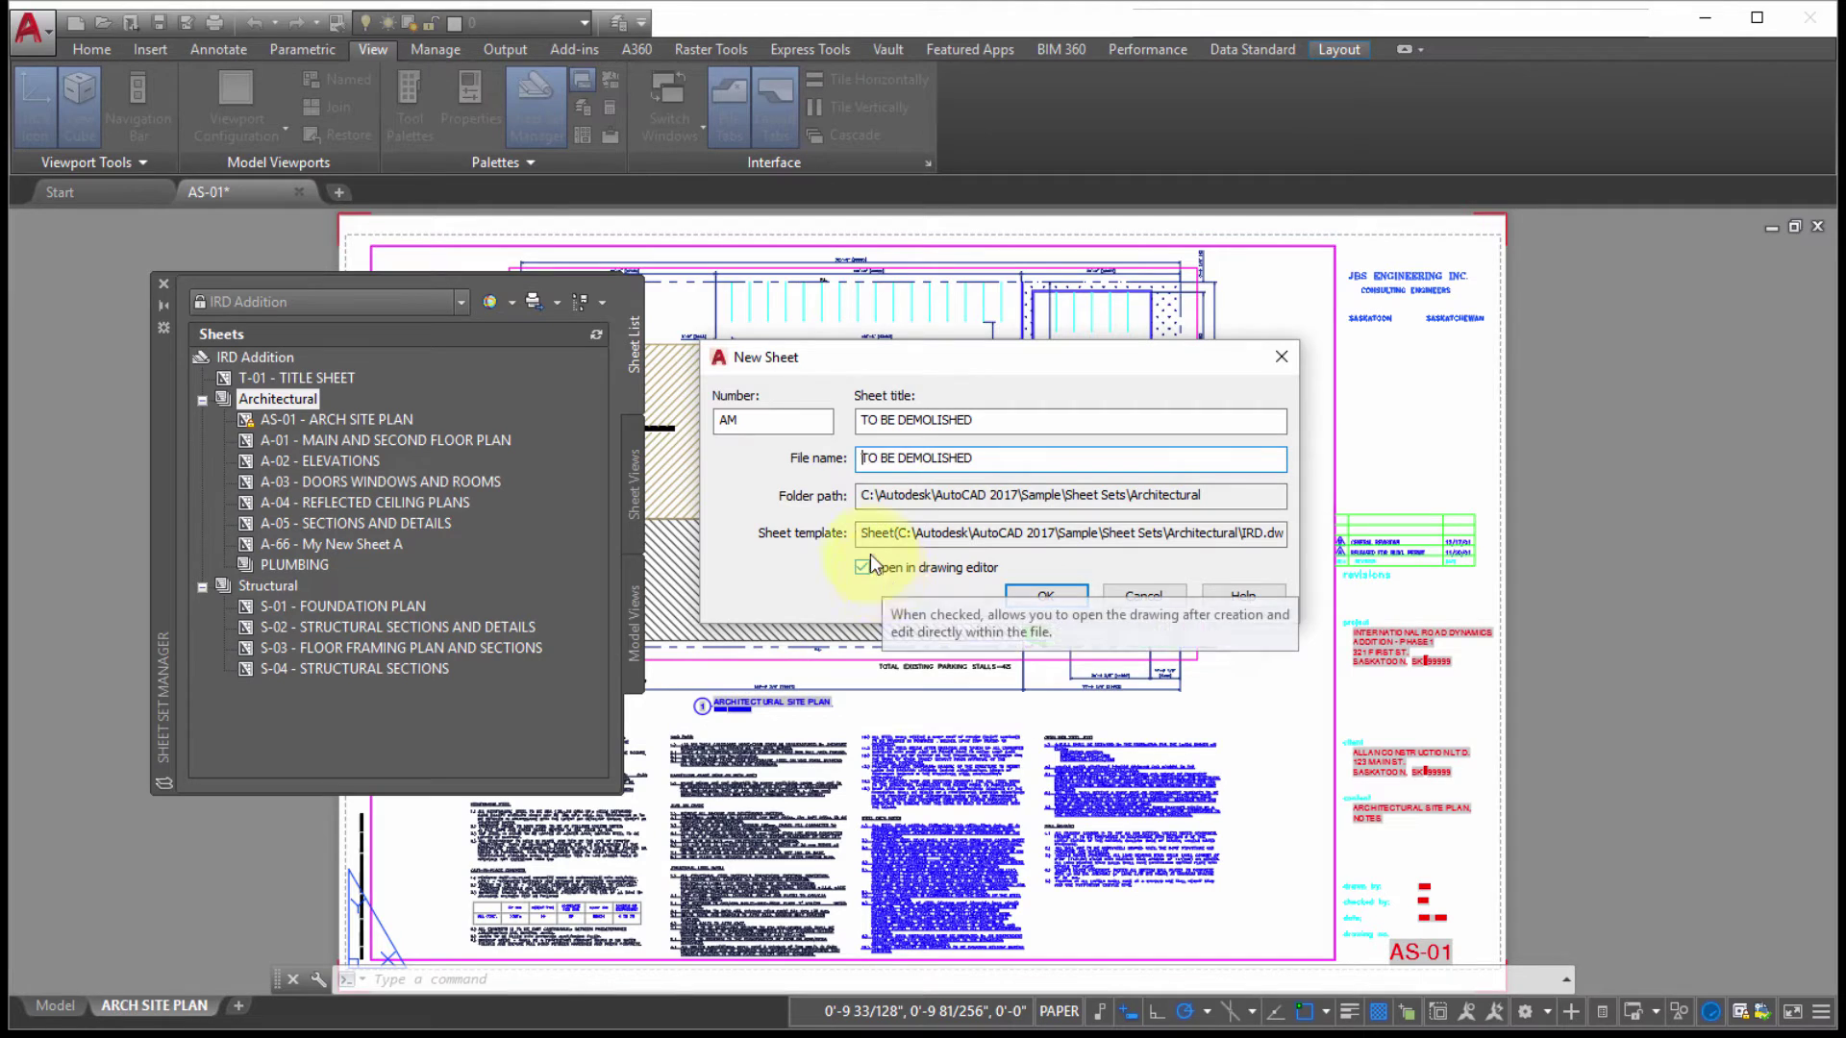
{"action": "left_click_drag", "start_coordinate": [1207, 494], "coordinate": [862, 494]}
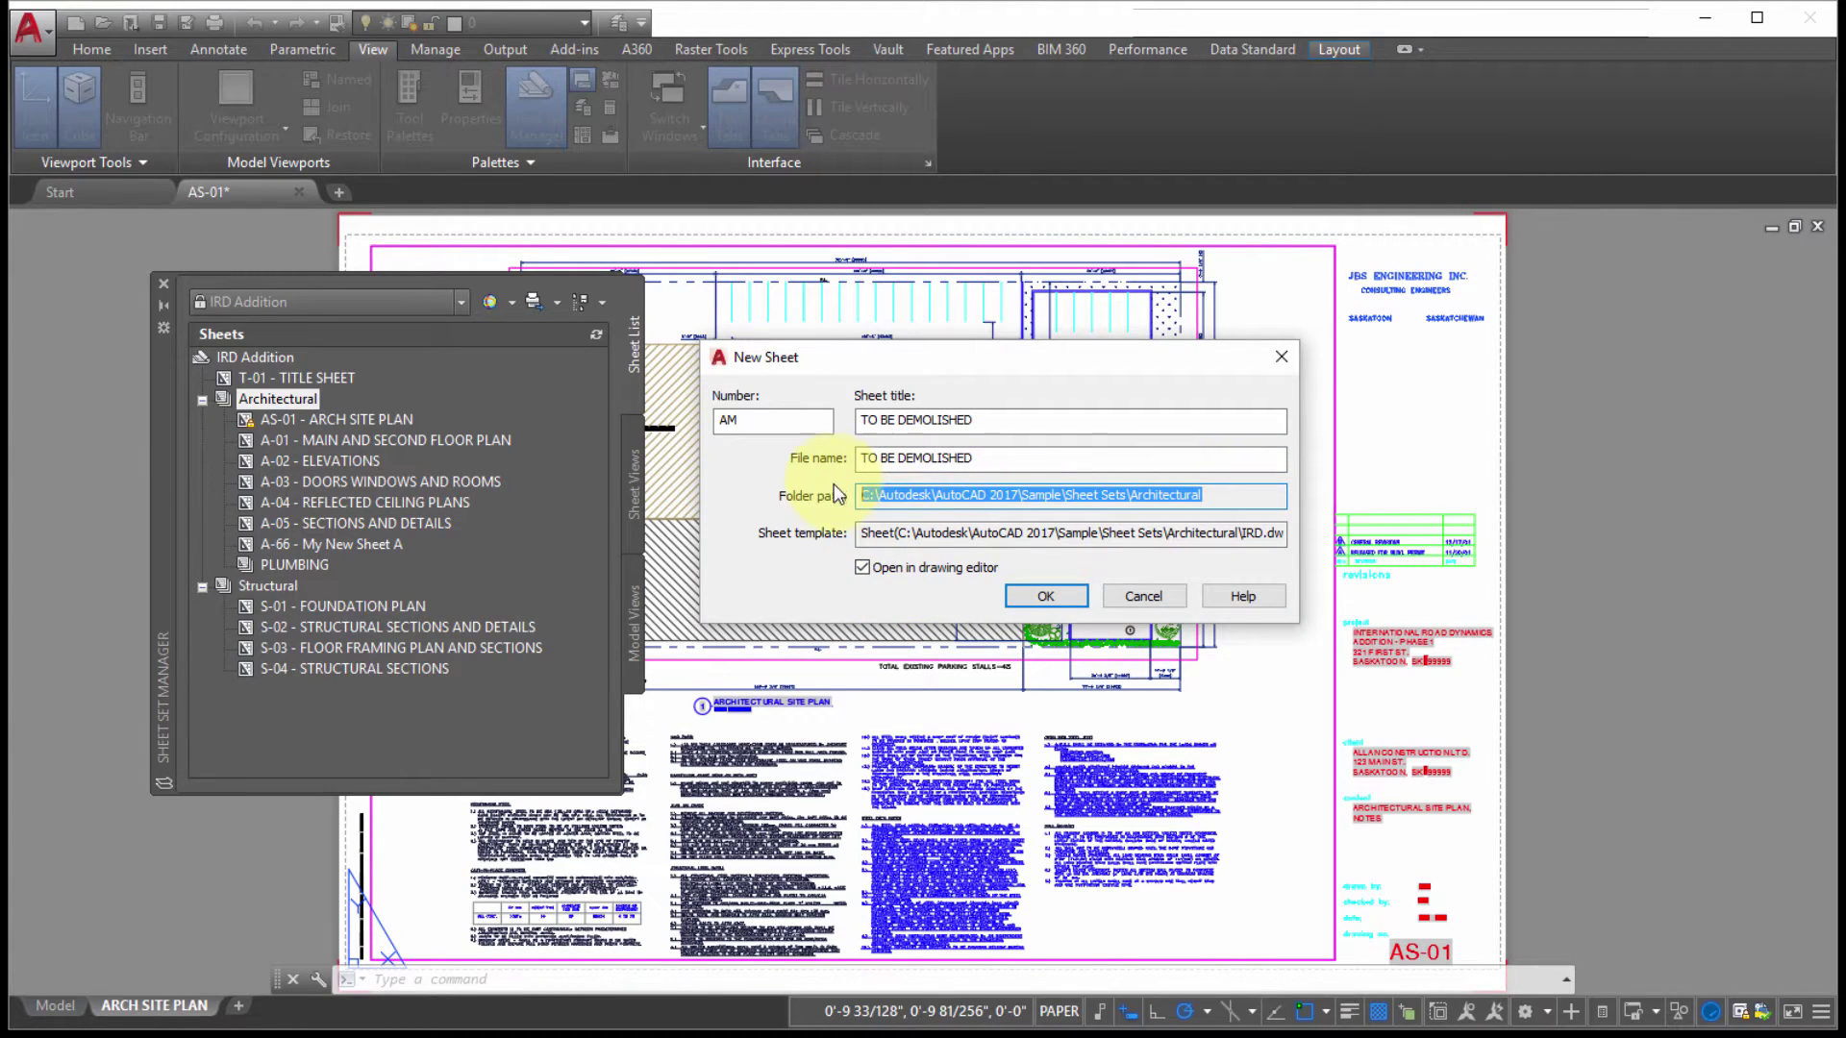
{"action": "left_click", "coordinate": [916, 567]}
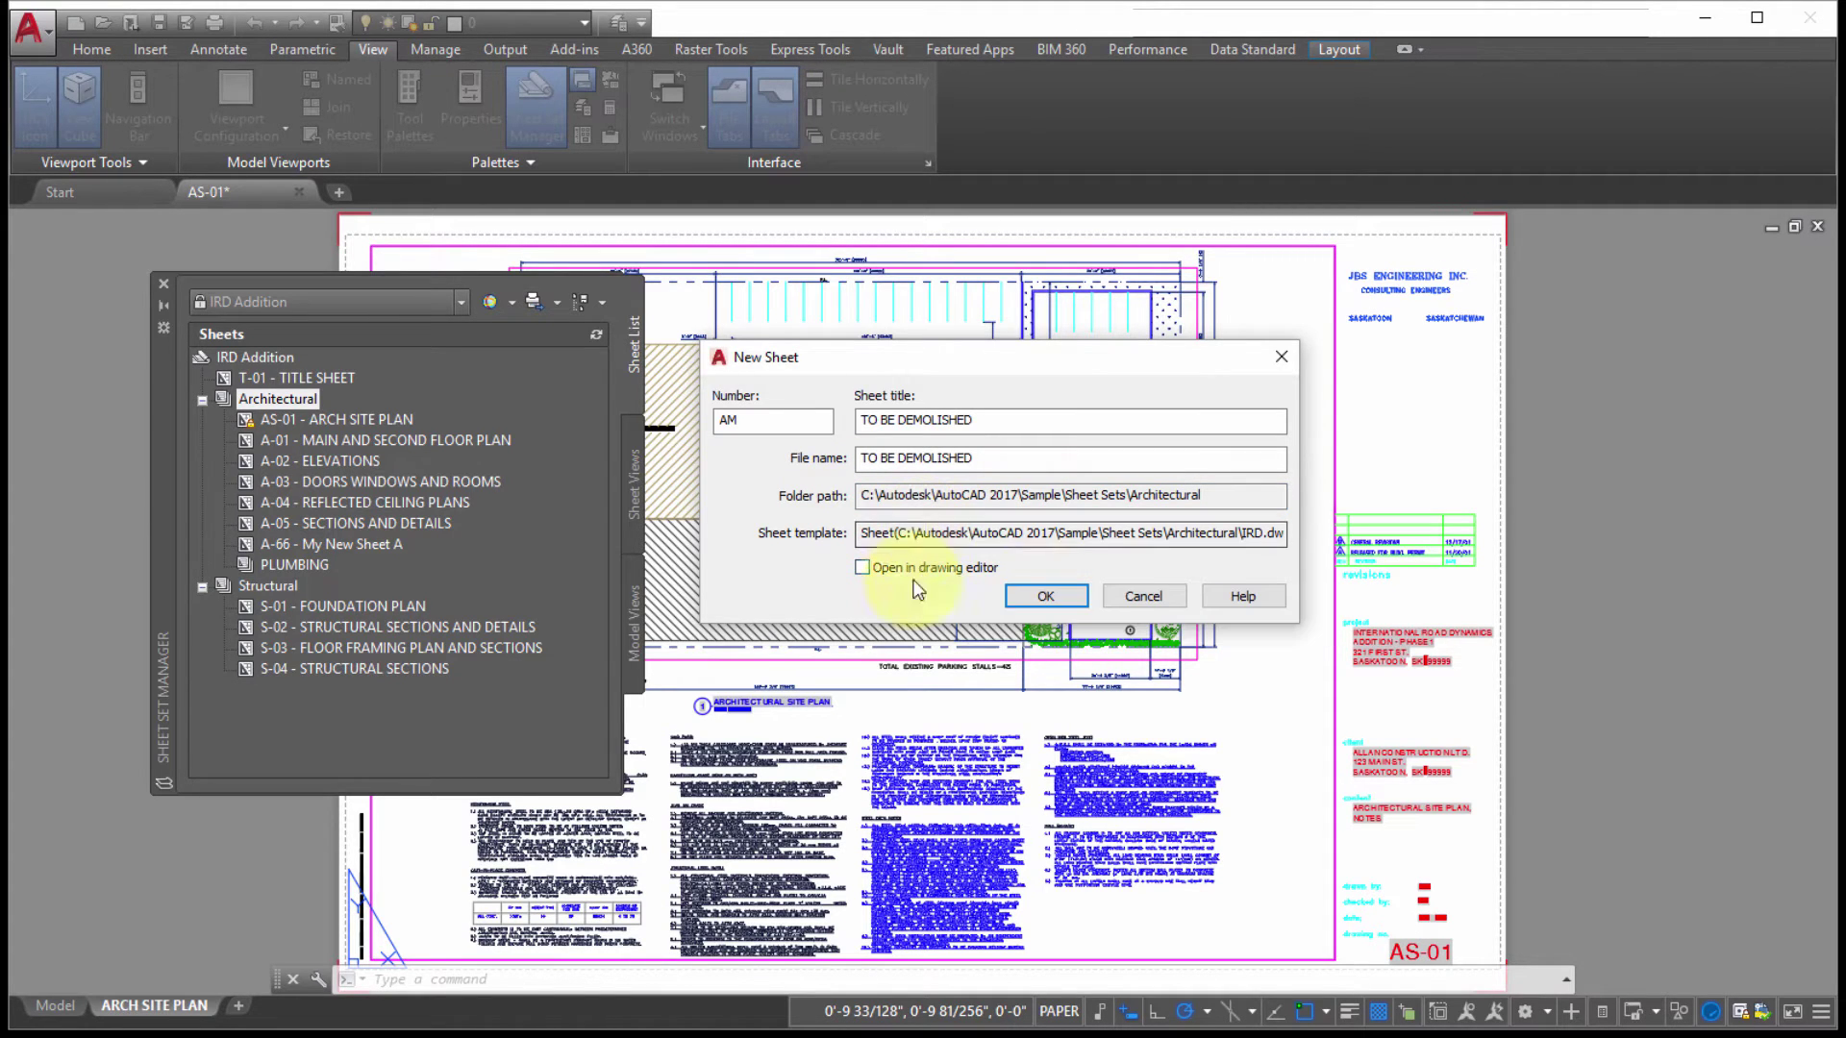
{"action": "left_click", "coordinate": [1046, 597]}
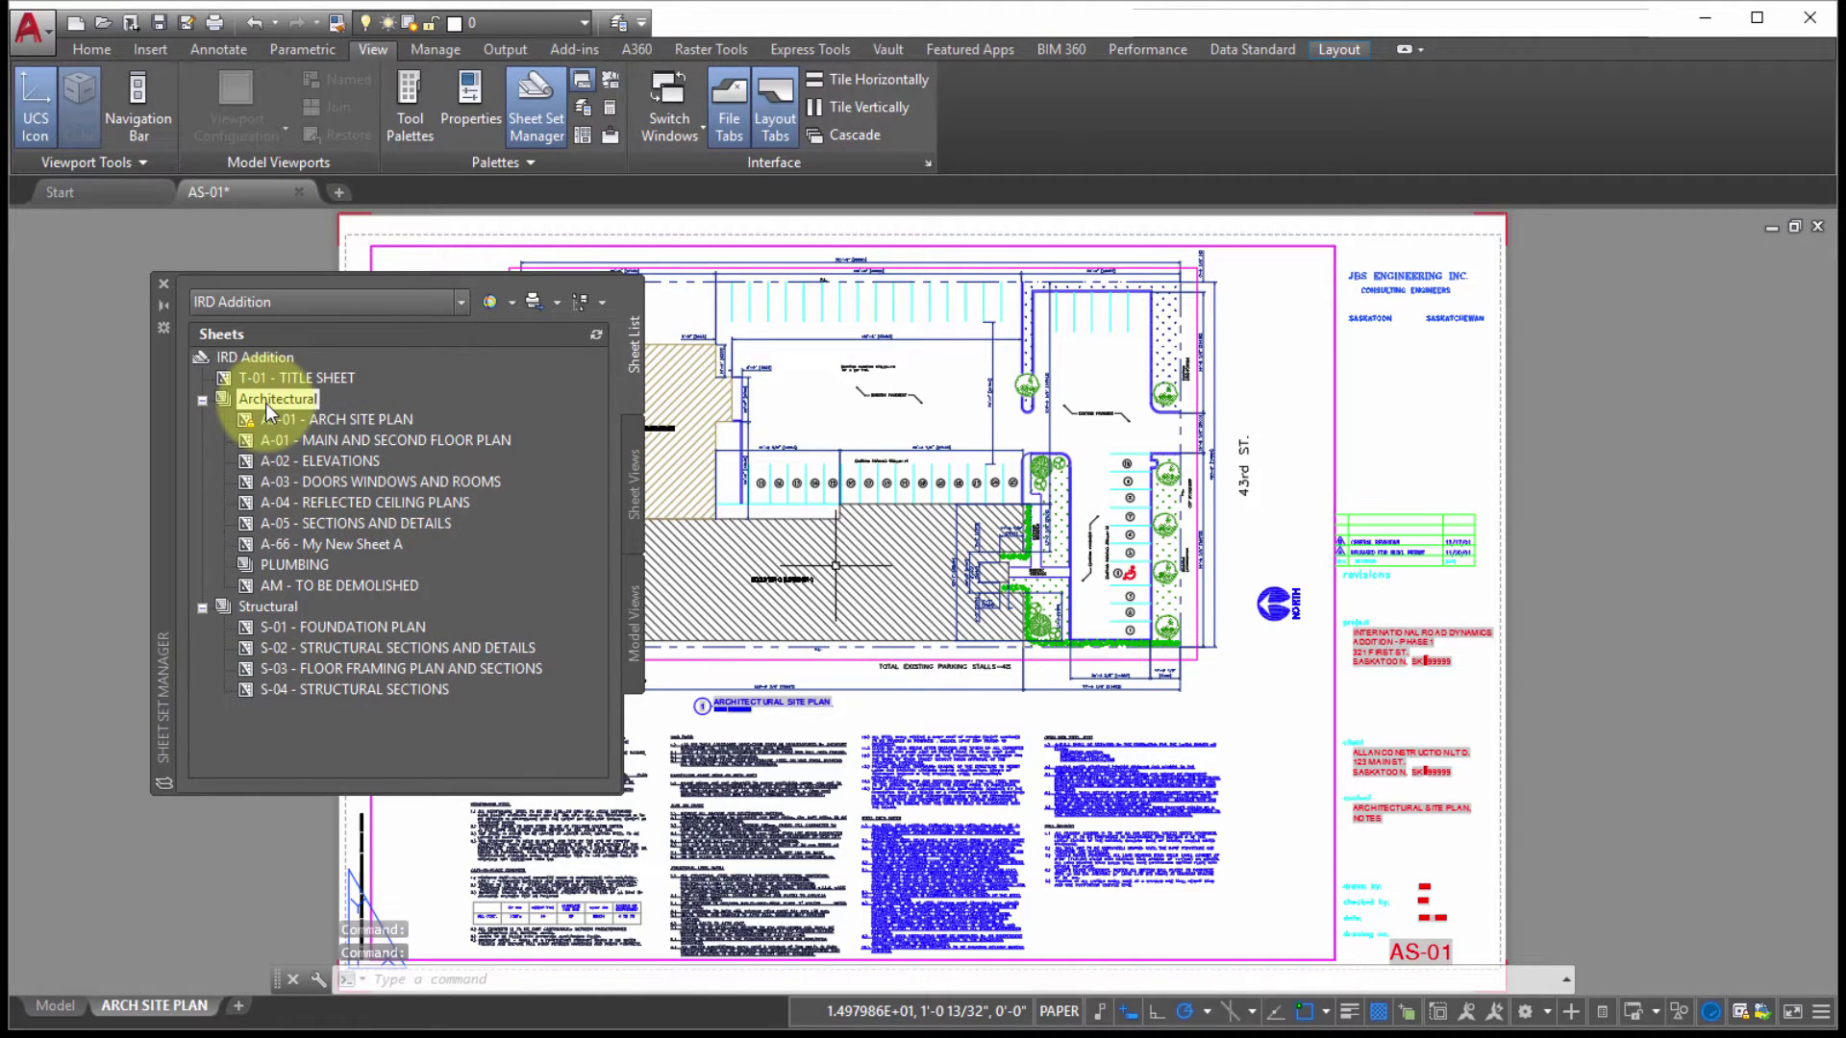
Move the AM - TO BE DEMOLISHED sheet directly below AS-01 and check for its drawing file in the Architectural folder in File Explorer.
{"action": "left_click_drag", "start_coordinate": [335, 586], "coordinate": [343, 421]}
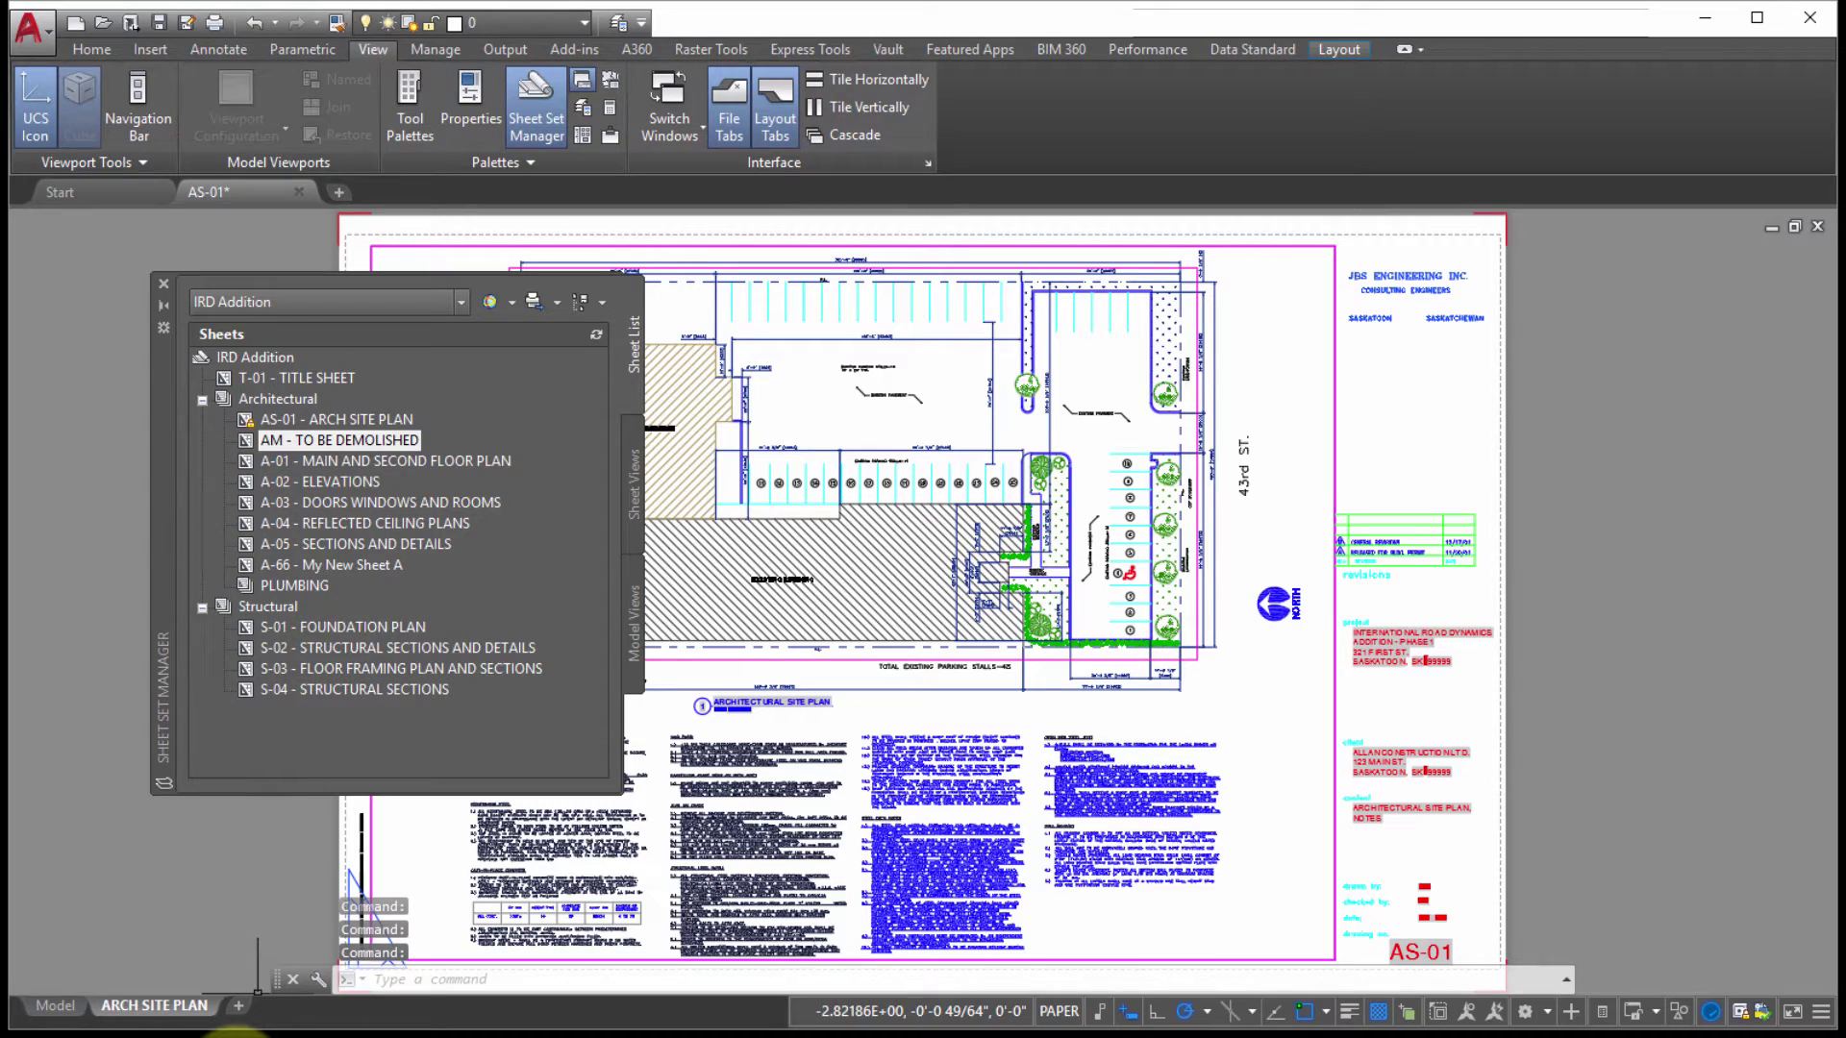
{"action": "left_click", "coordinate": [236, 1036]}
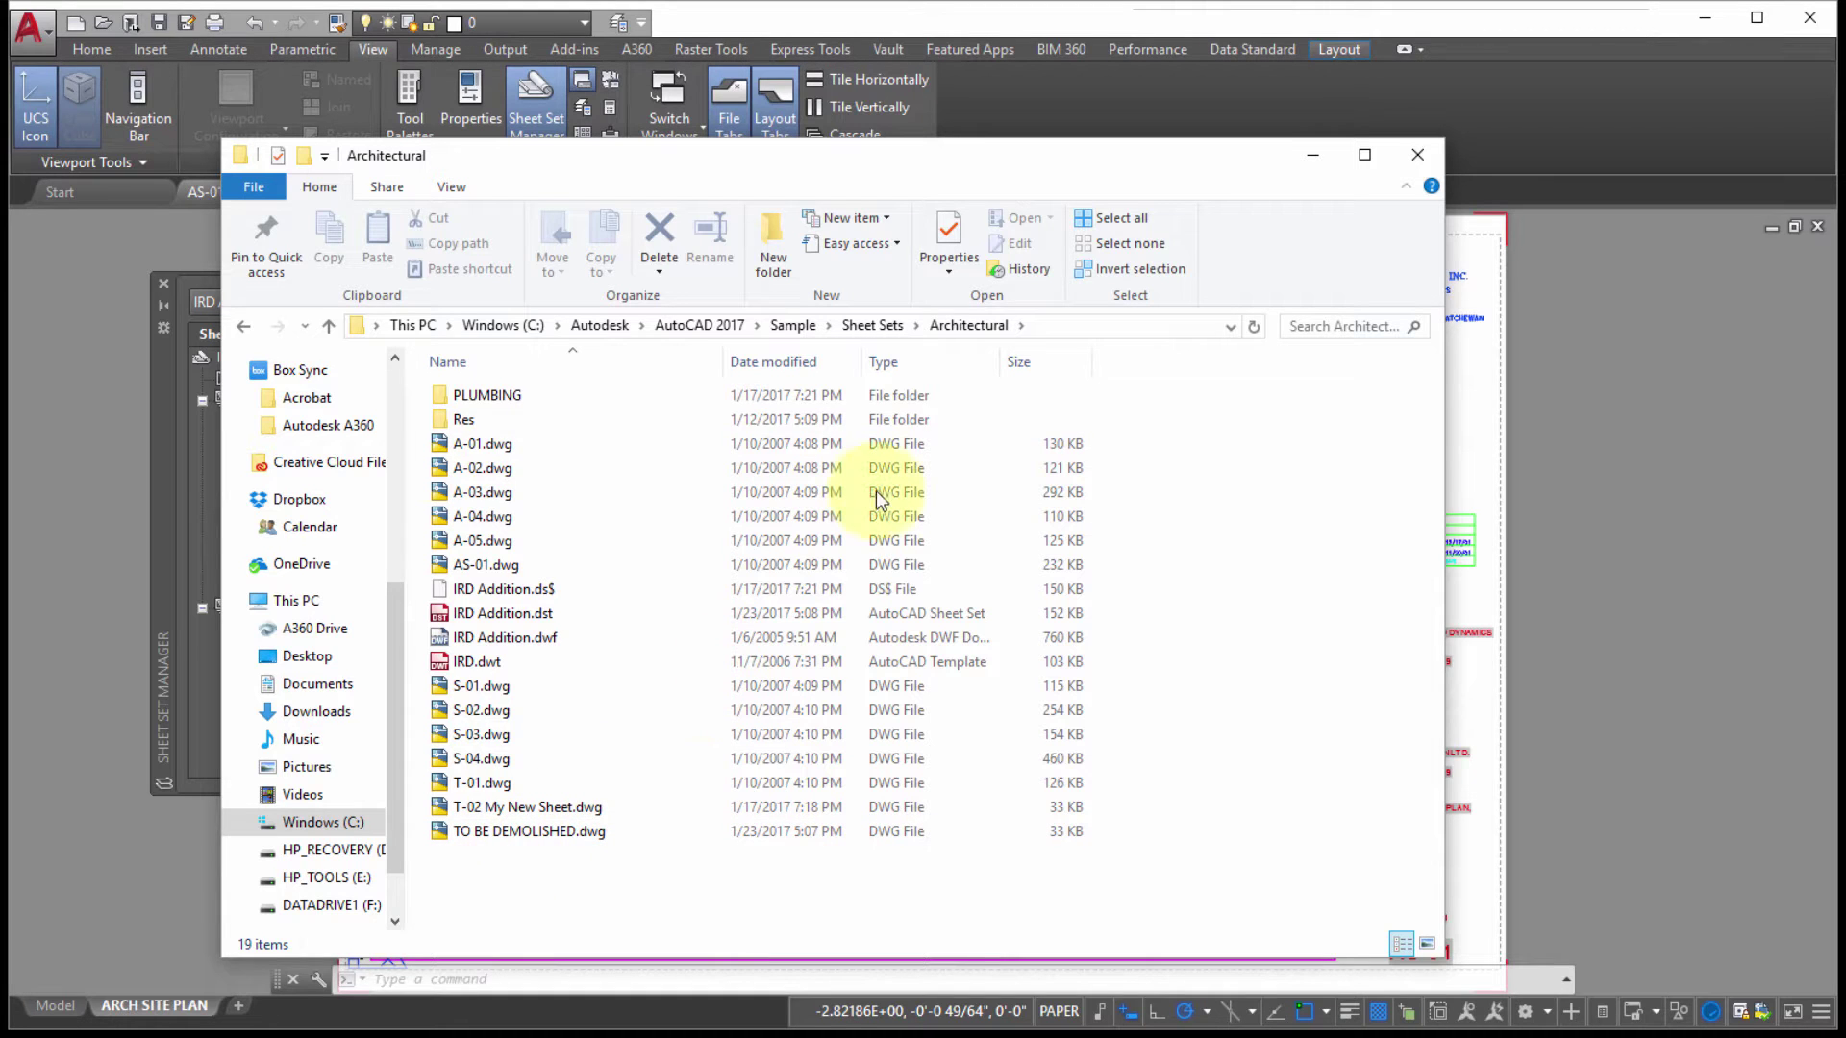
{"action": "left_click", "coordinate": [1310, 159]}
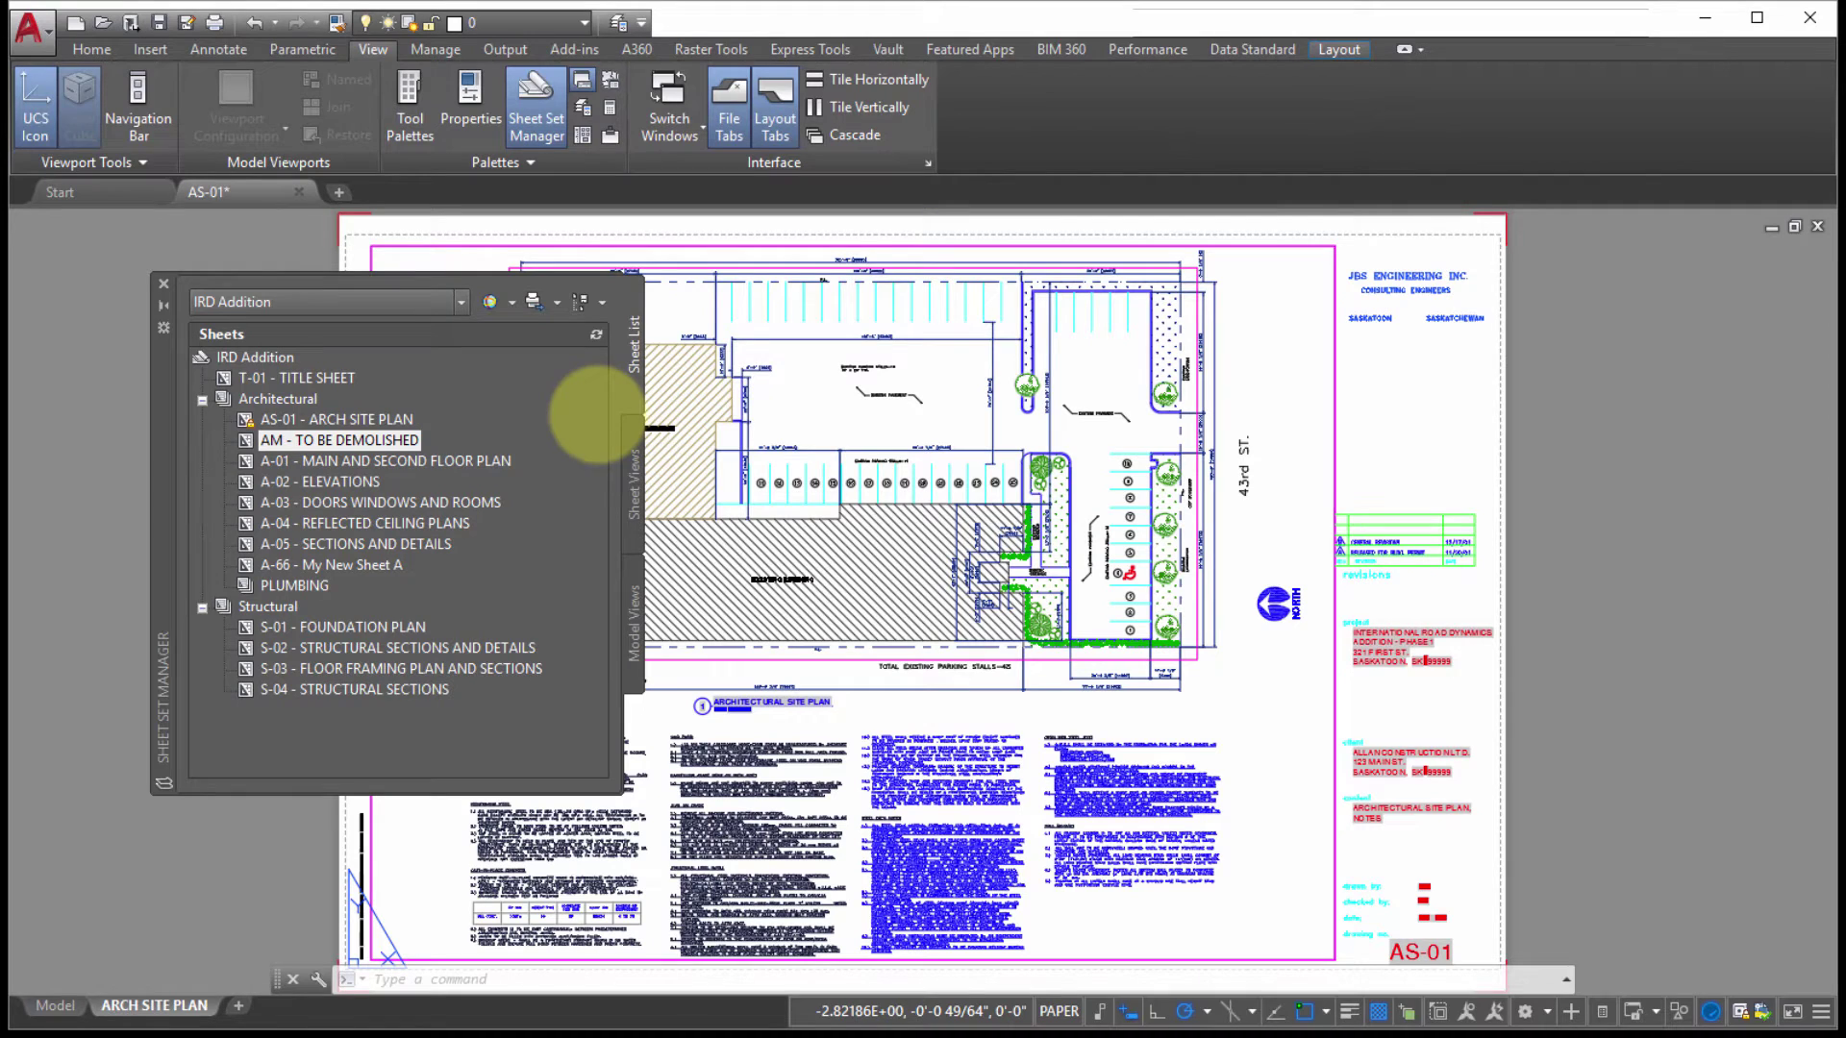
Set Prompt for Template to Yes for the Architectural subset and apply the change to its nested subsets.
{"action": "right_click", "coordinate": [268, 397]}
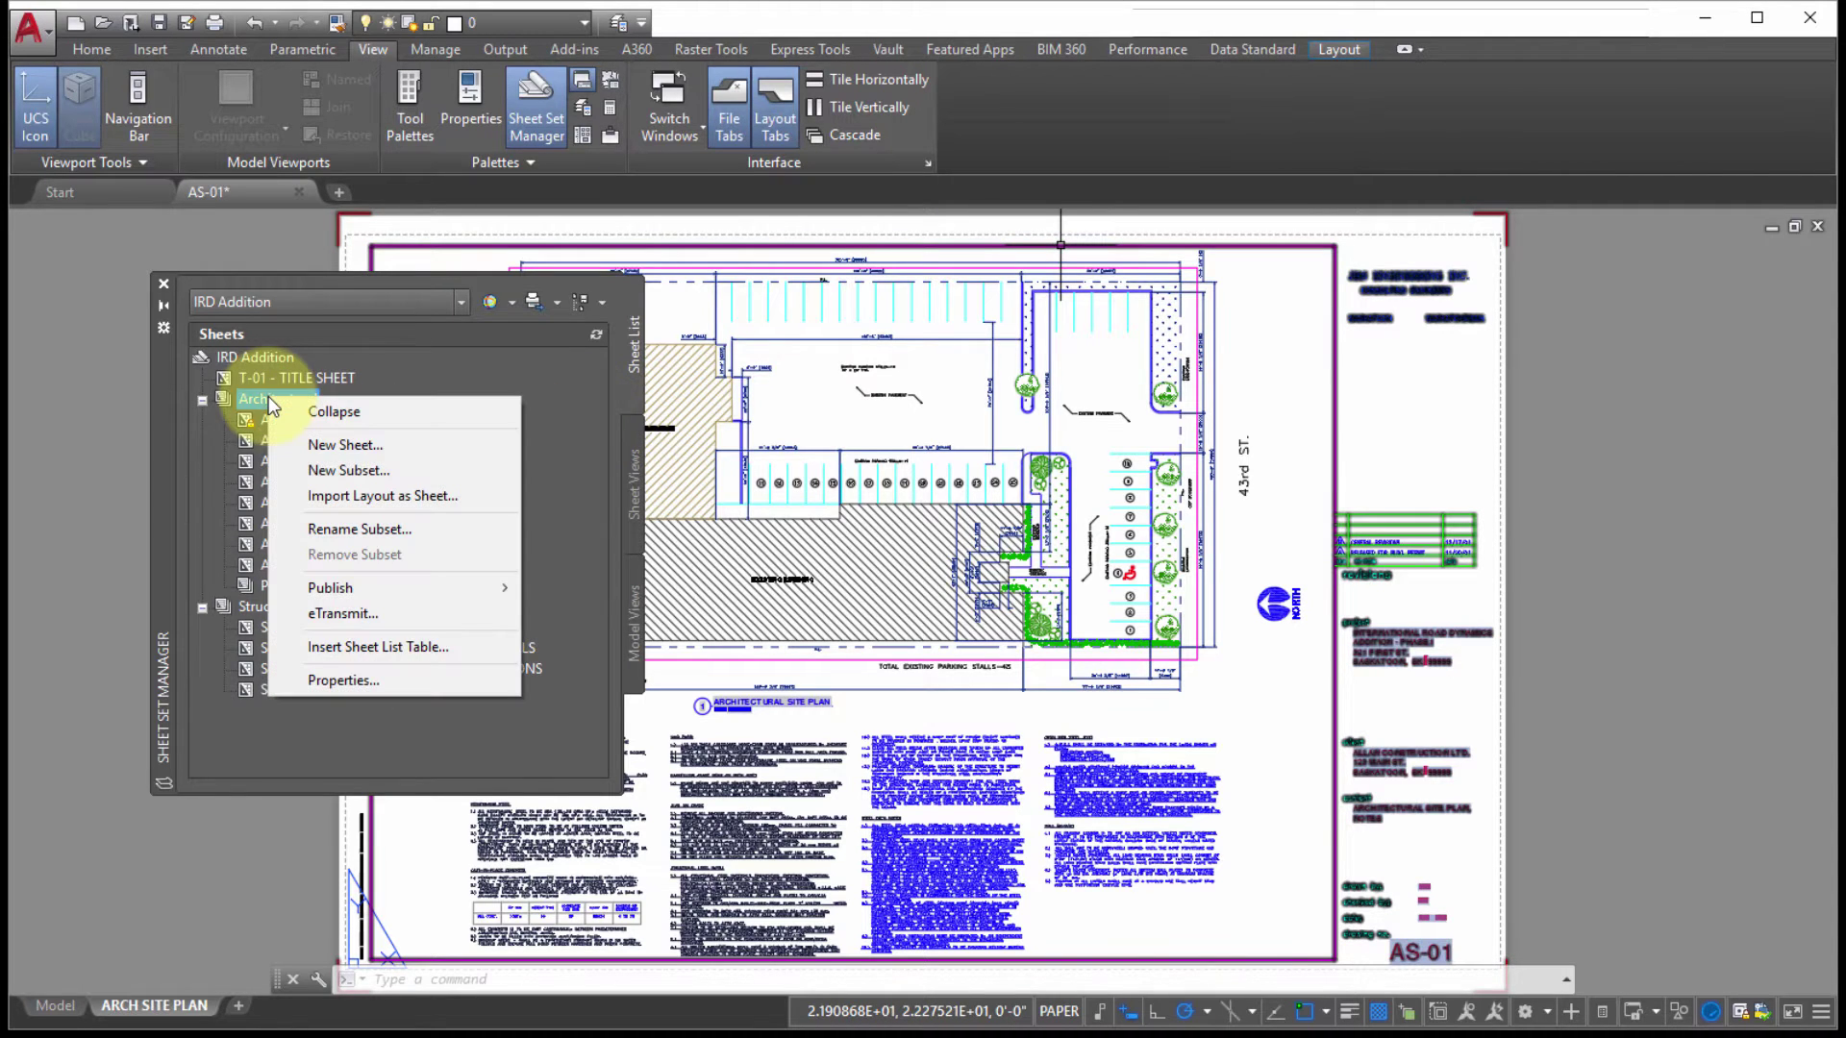
{"action": "left_click", "coordinate": [334, 683]}
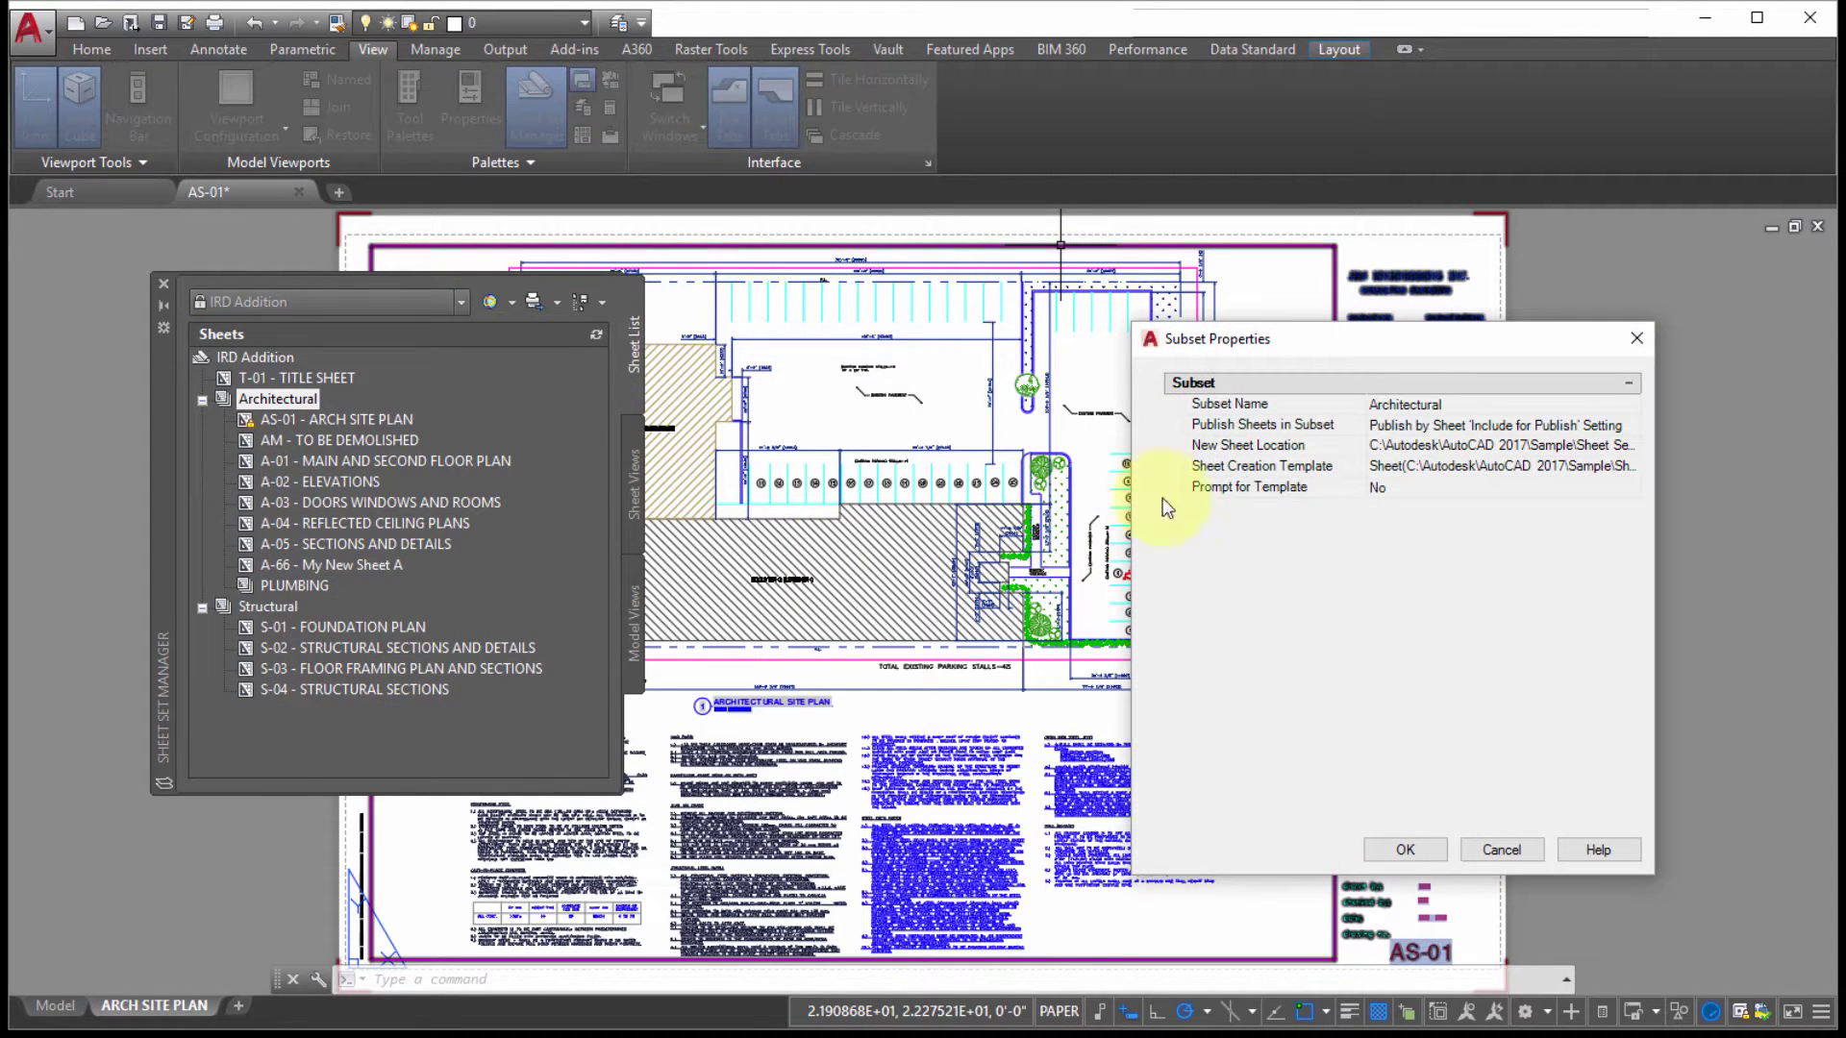
{"action": "left_click_drag", "start_coordinate": [1291, 347], "coordinate": [937, 269]}
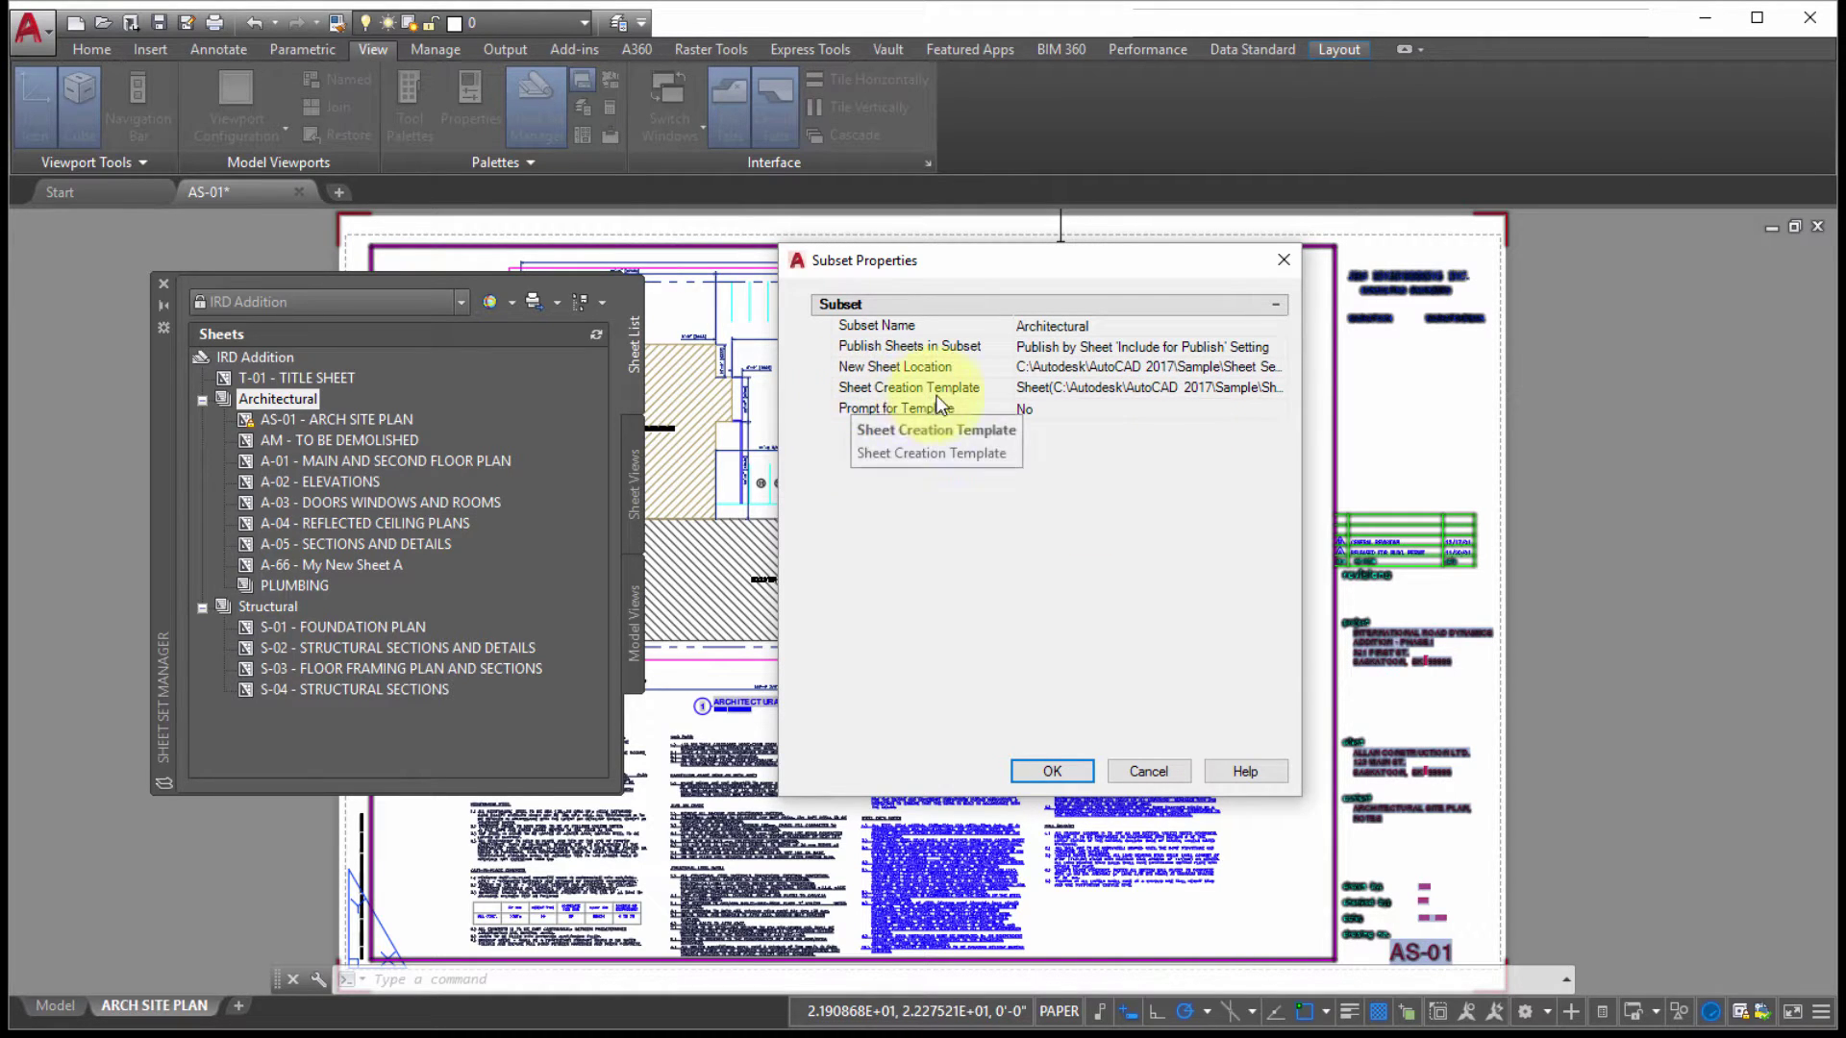
{"action": "left_click", "coordinate": [1051, 405]}
{"action": "left_click", "coordinate": [1060, 407]}
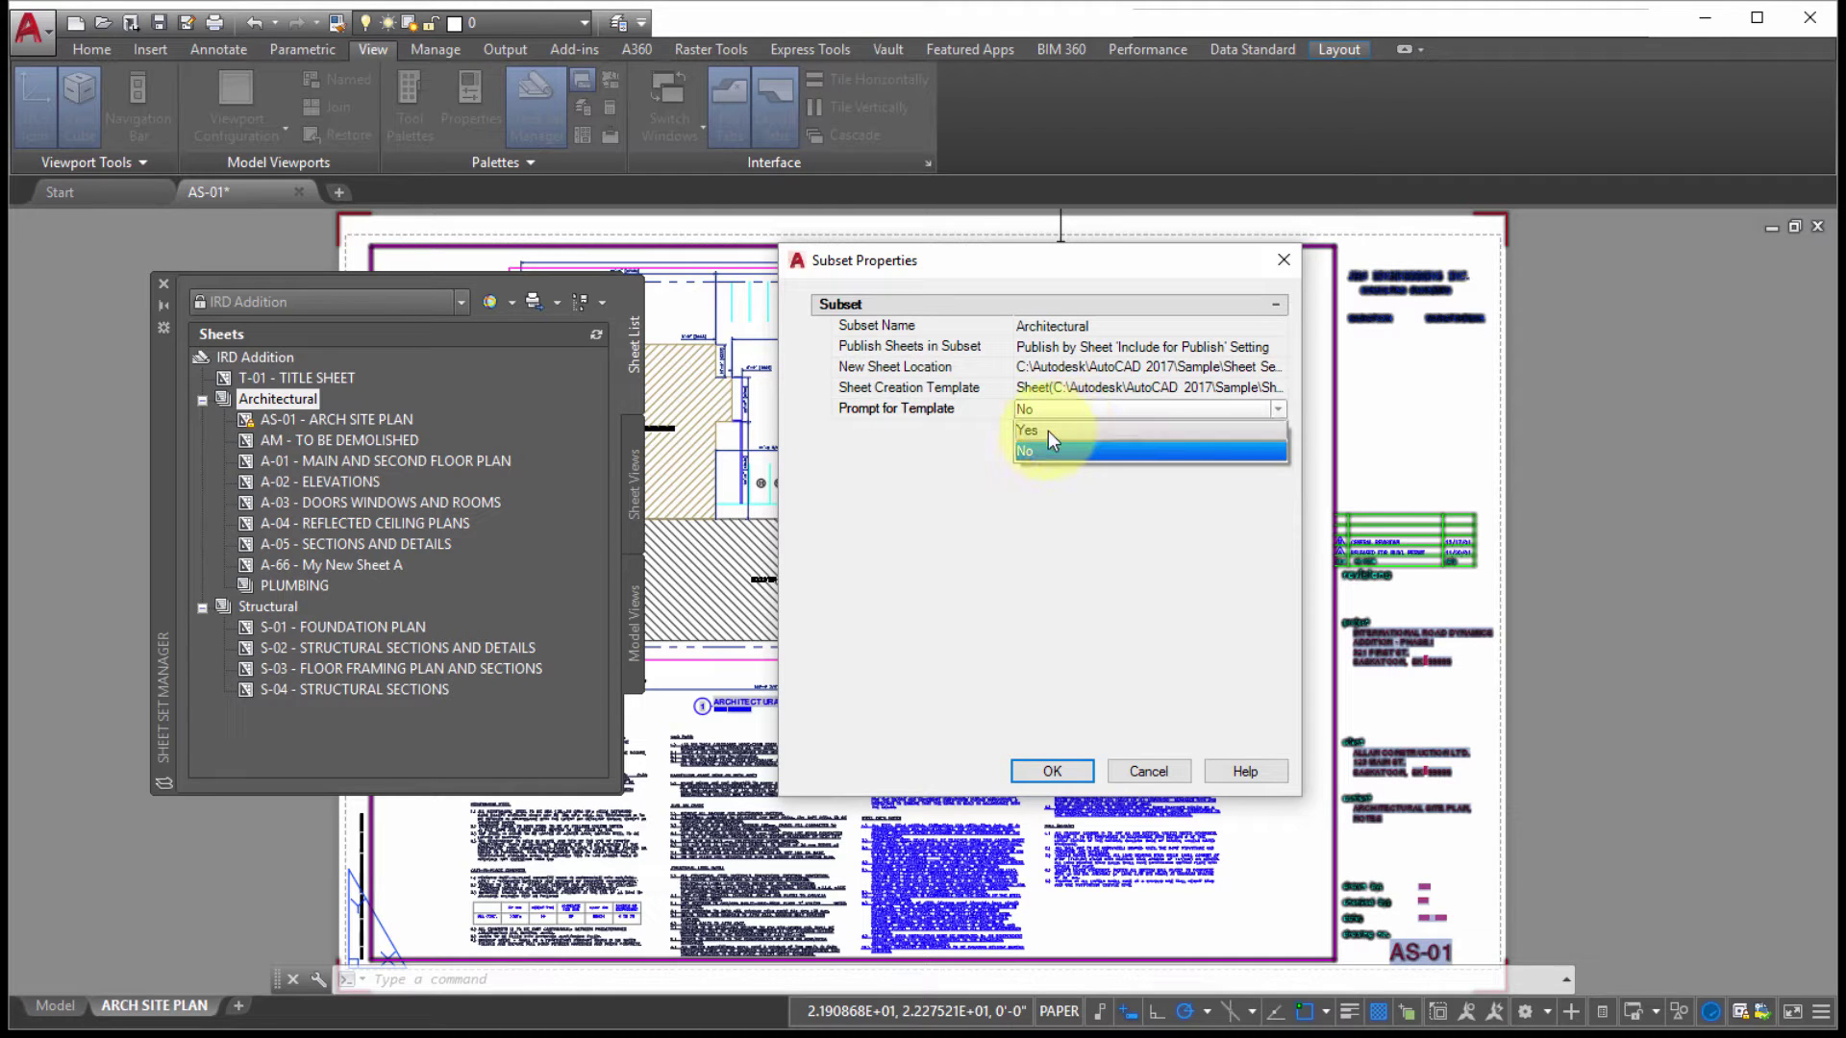
{"action": "left_click", "coordinate": [1048, 431]}
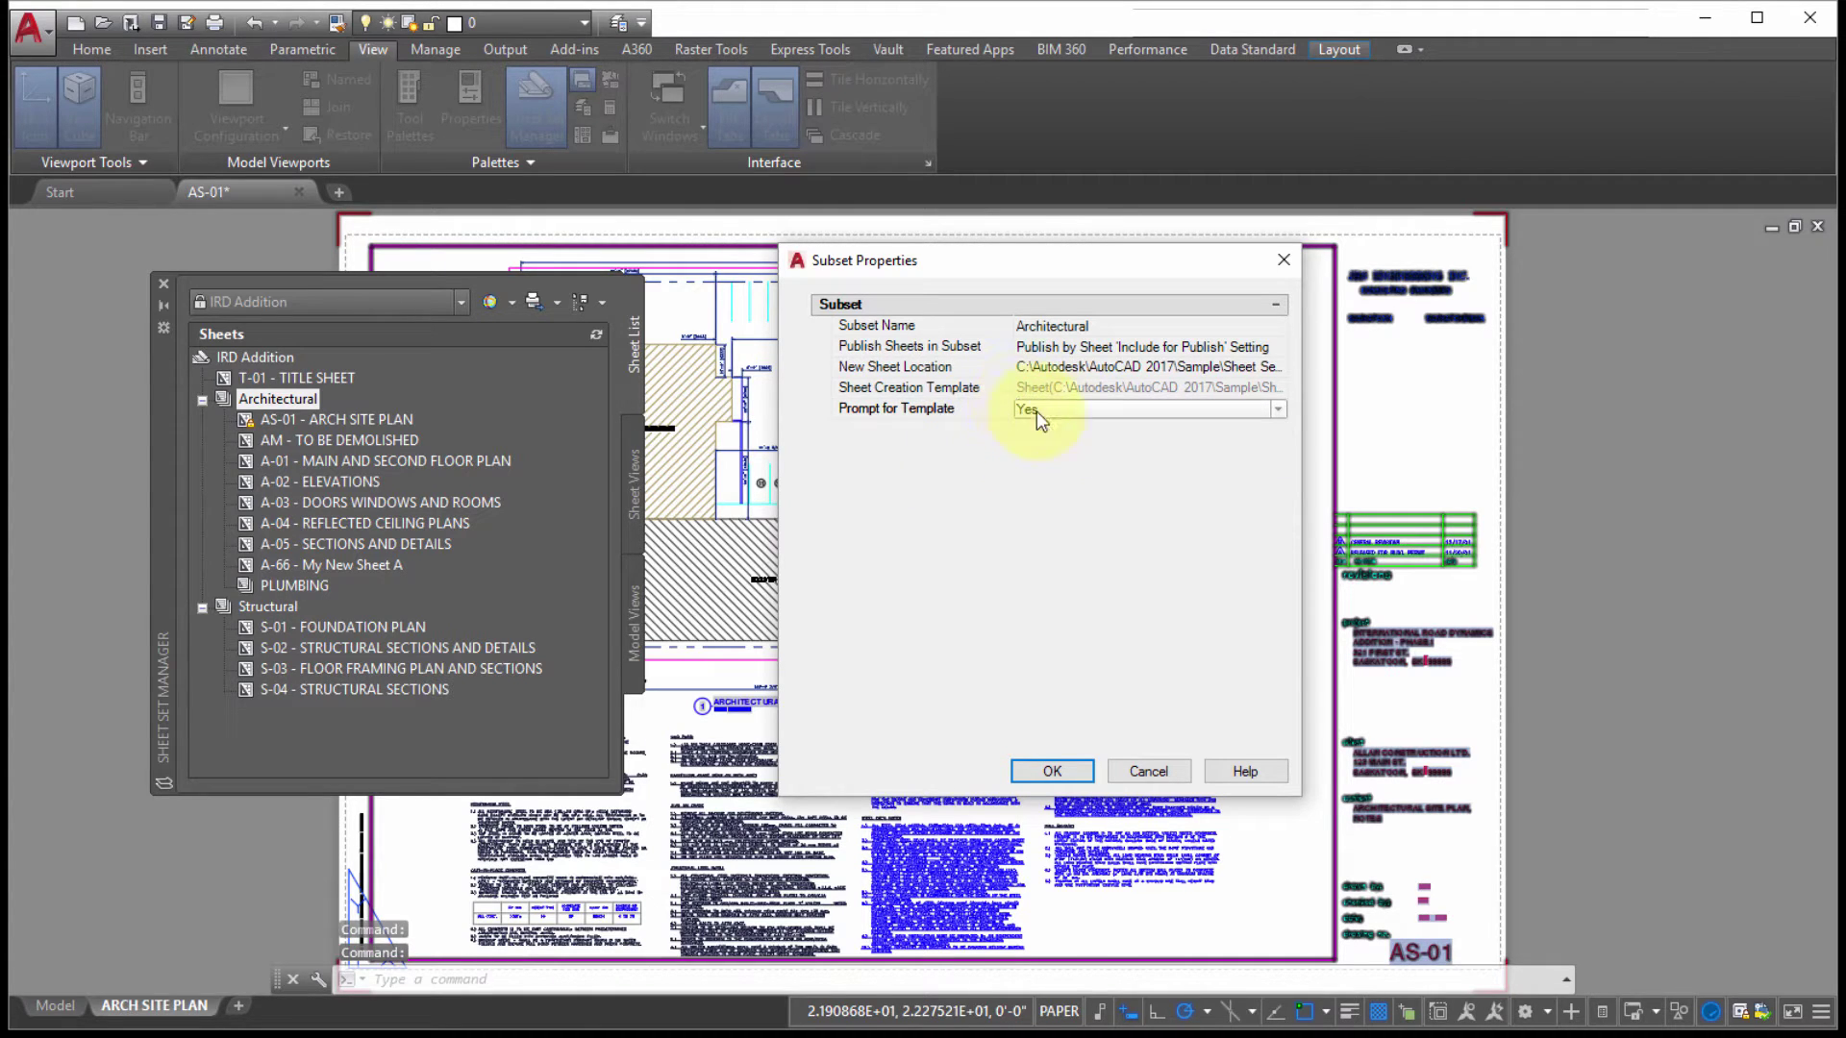
{"action": "left_click", "coordinate": [1051, 771]}
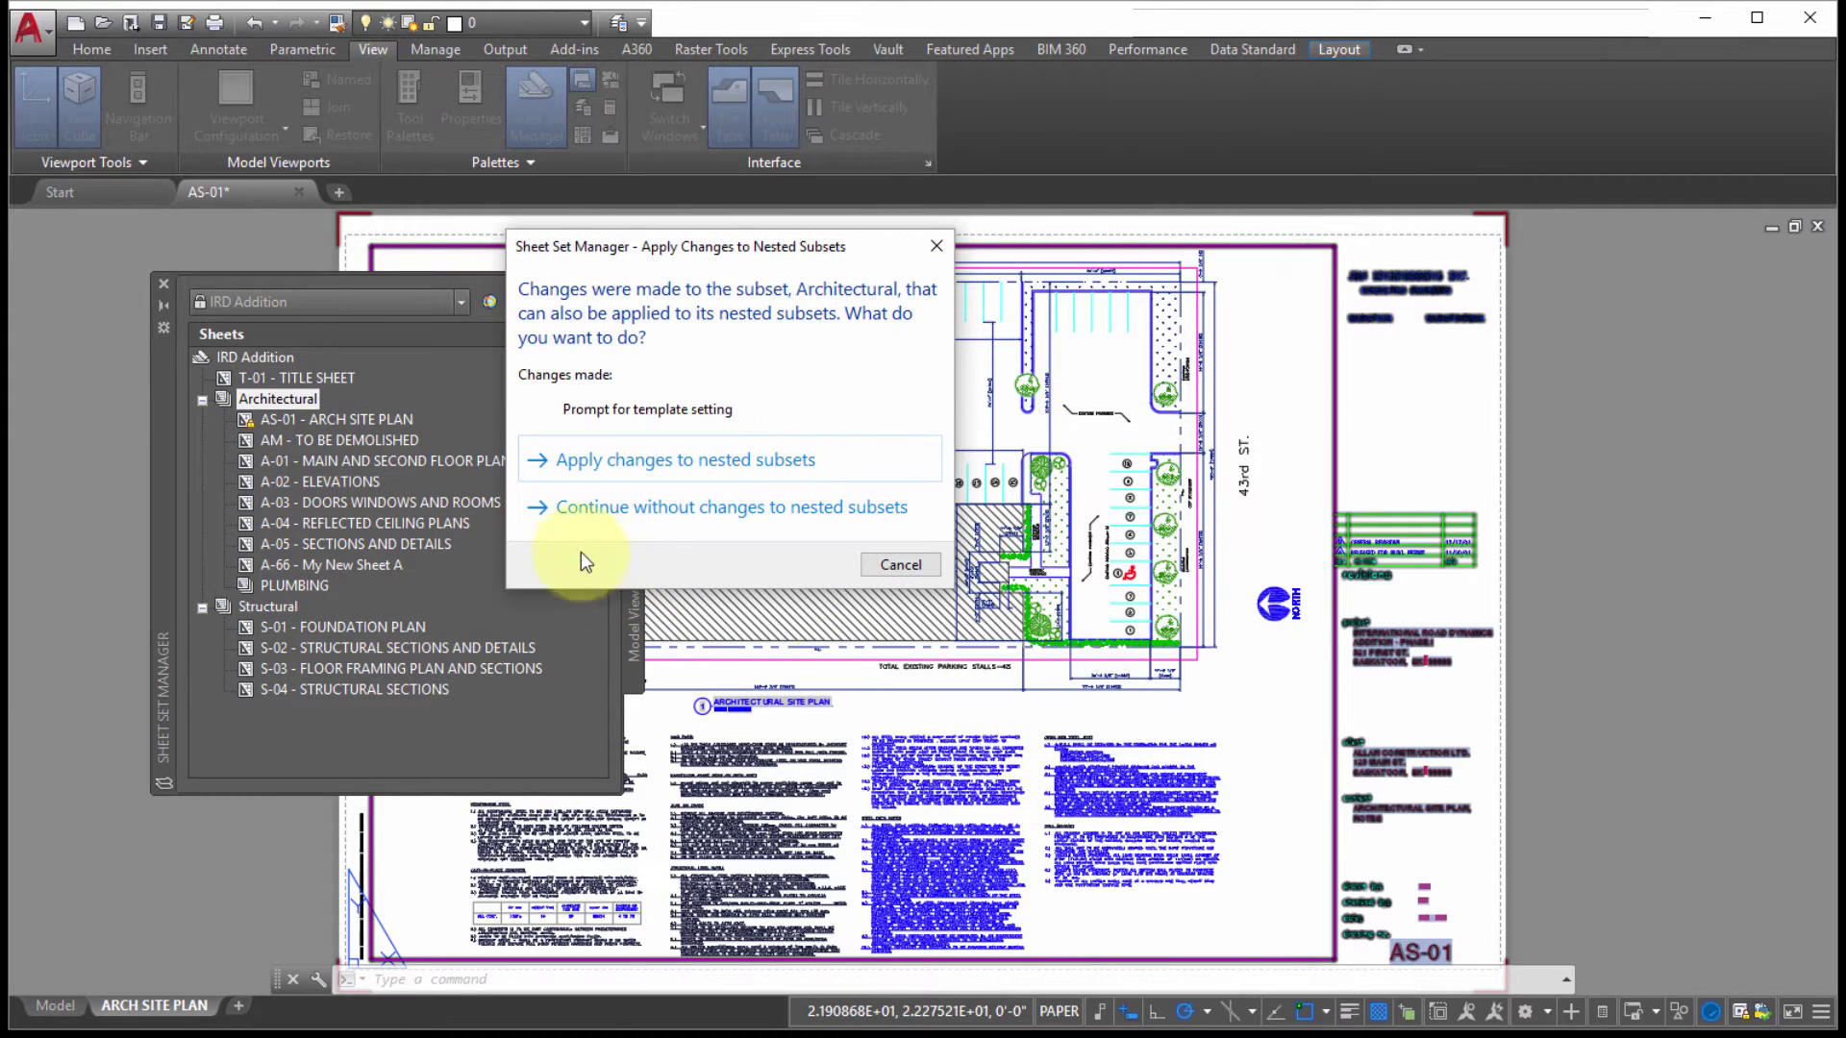
{"action": "left_click", "coordinate": [673, 460]}
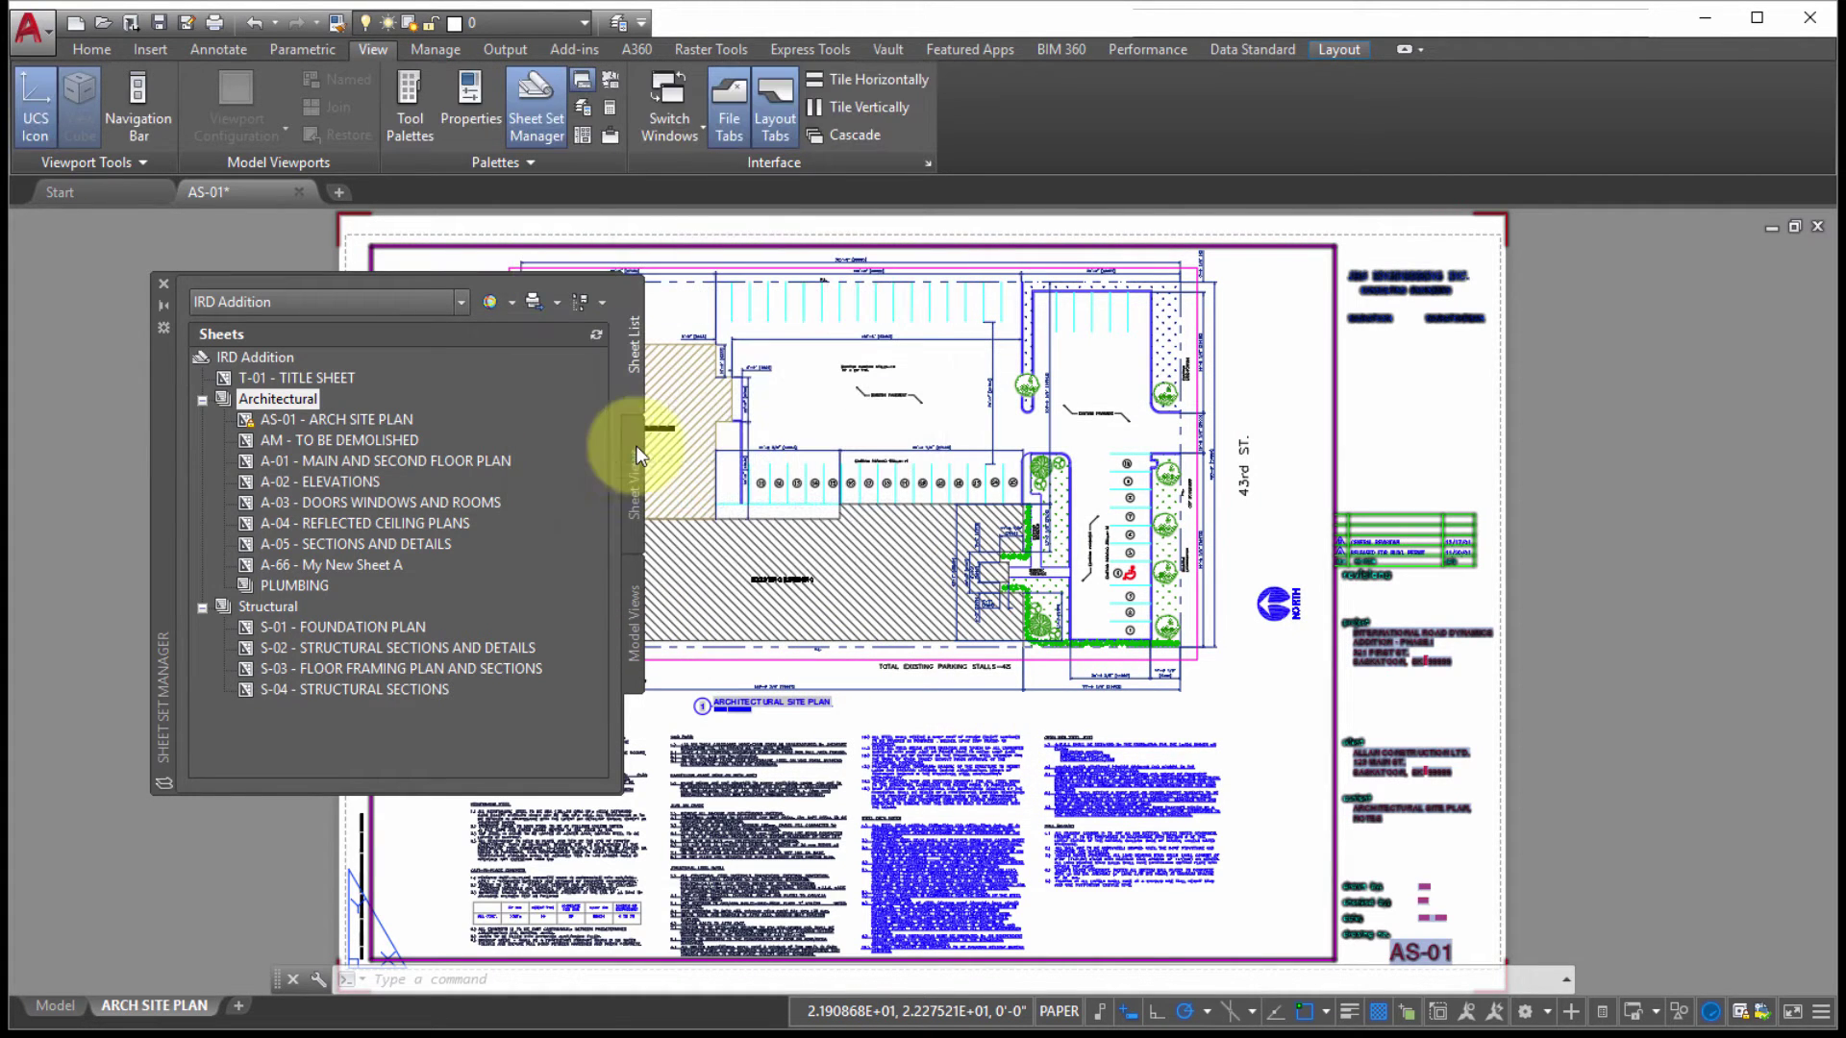
Start a new sheet in the Architectural subset to check the template selection prompt, and cancel it.
{"action": "right_click", "coordinate": [278, 404]}
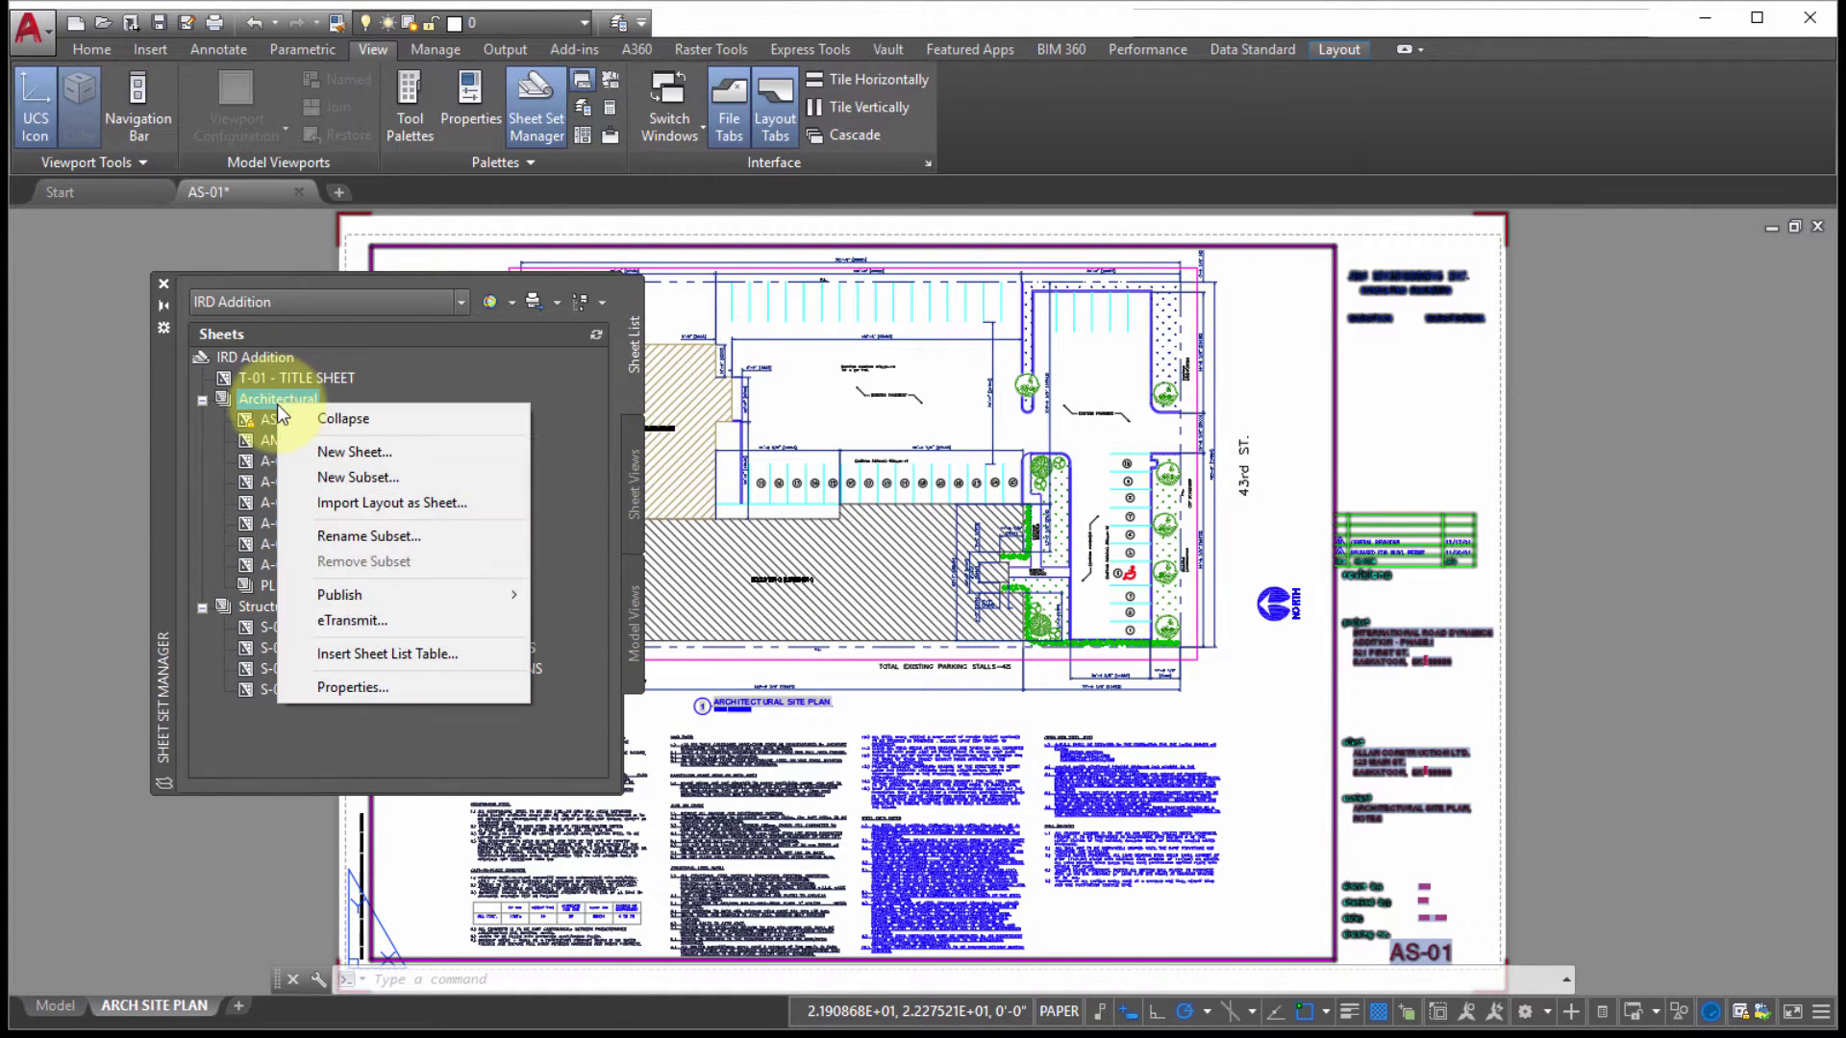
{"action": "left_click", "coordinate": [319, 449]}
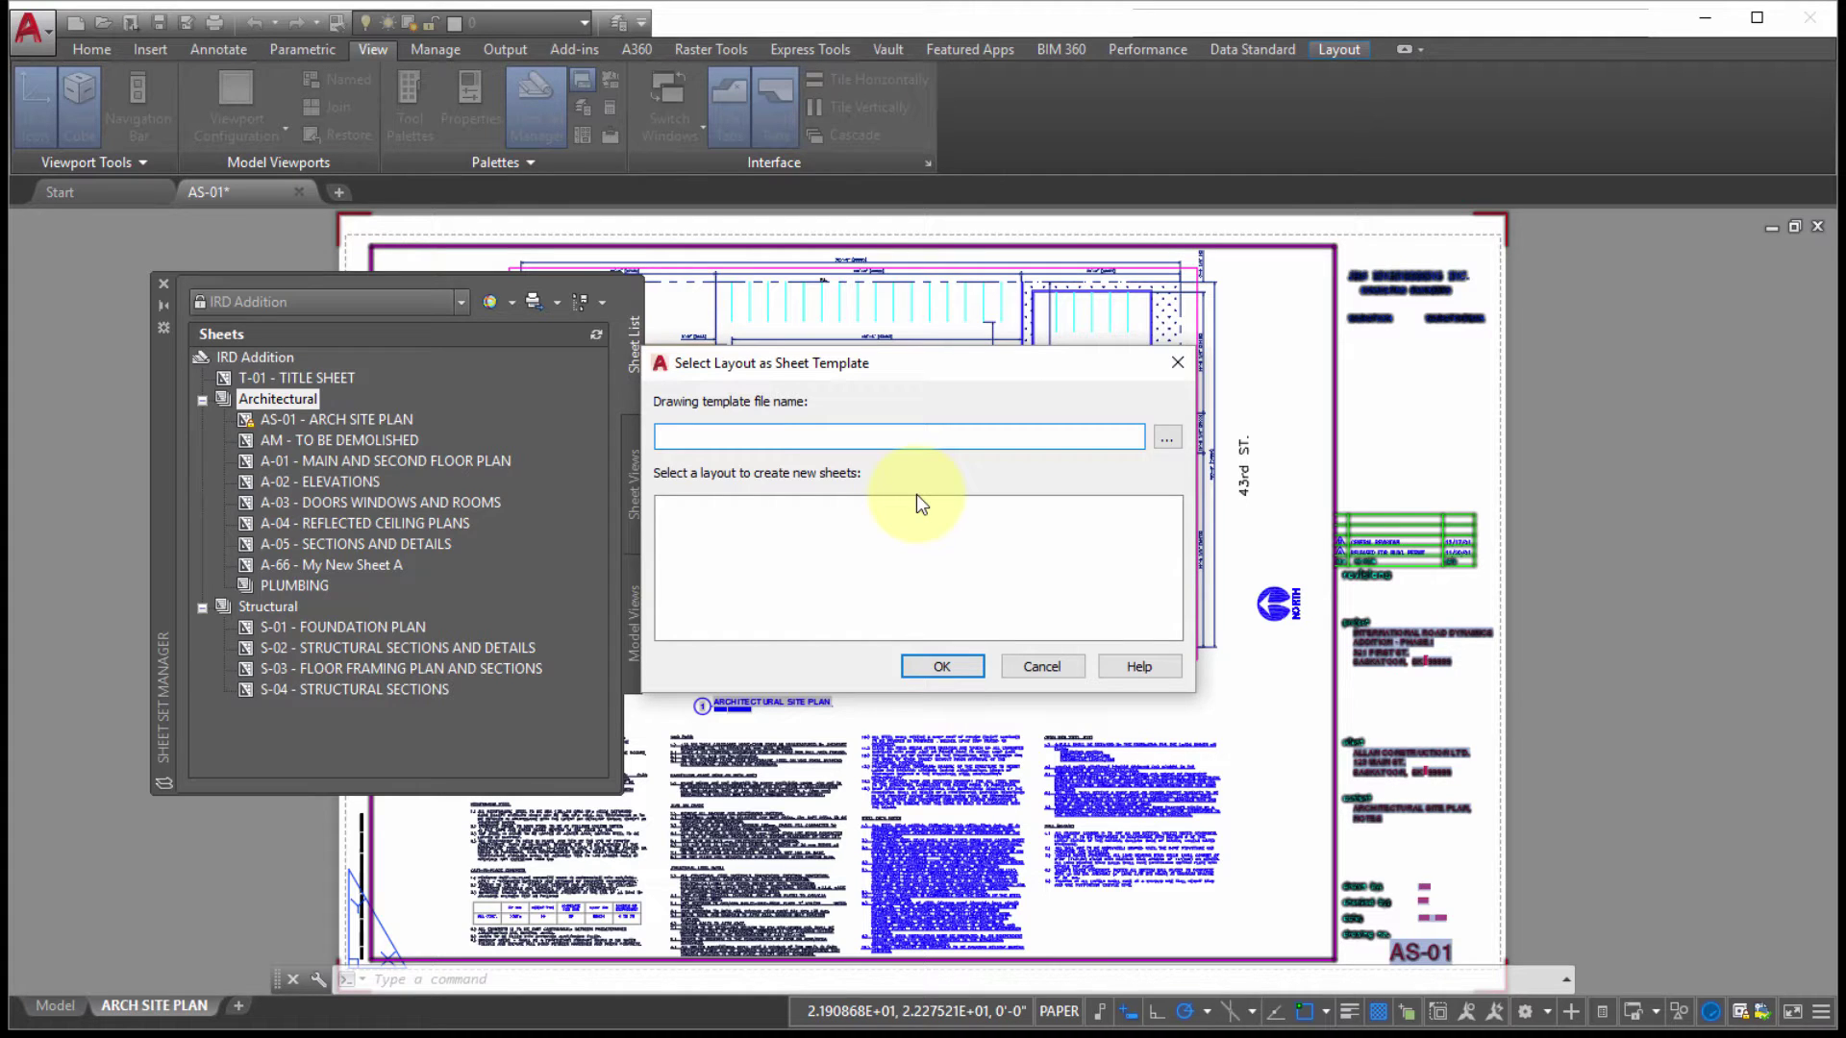
{"action": "left_click", "coordinate": [1042, 667]}
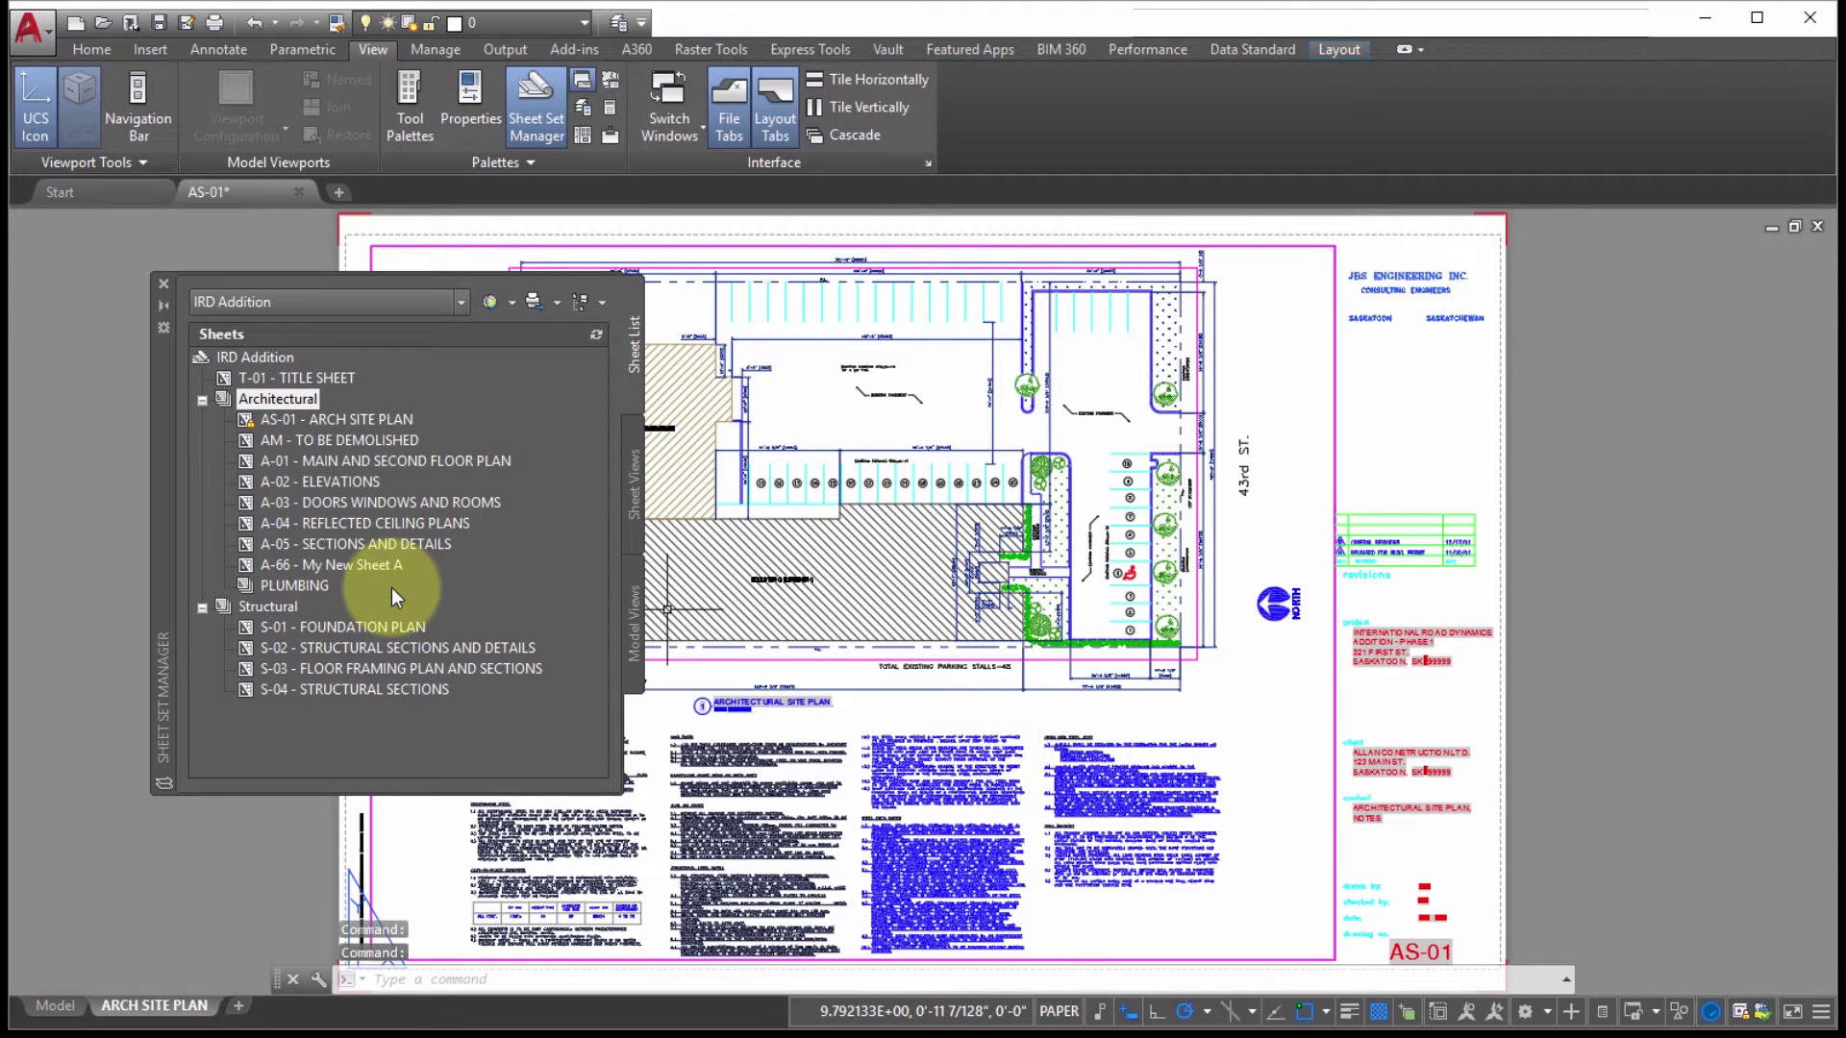
Start a new subset named Electrical under Architectural with Create Folder Hierarchy set to Yes.
{"action": "right_click", "coordinate": [286, 401]}
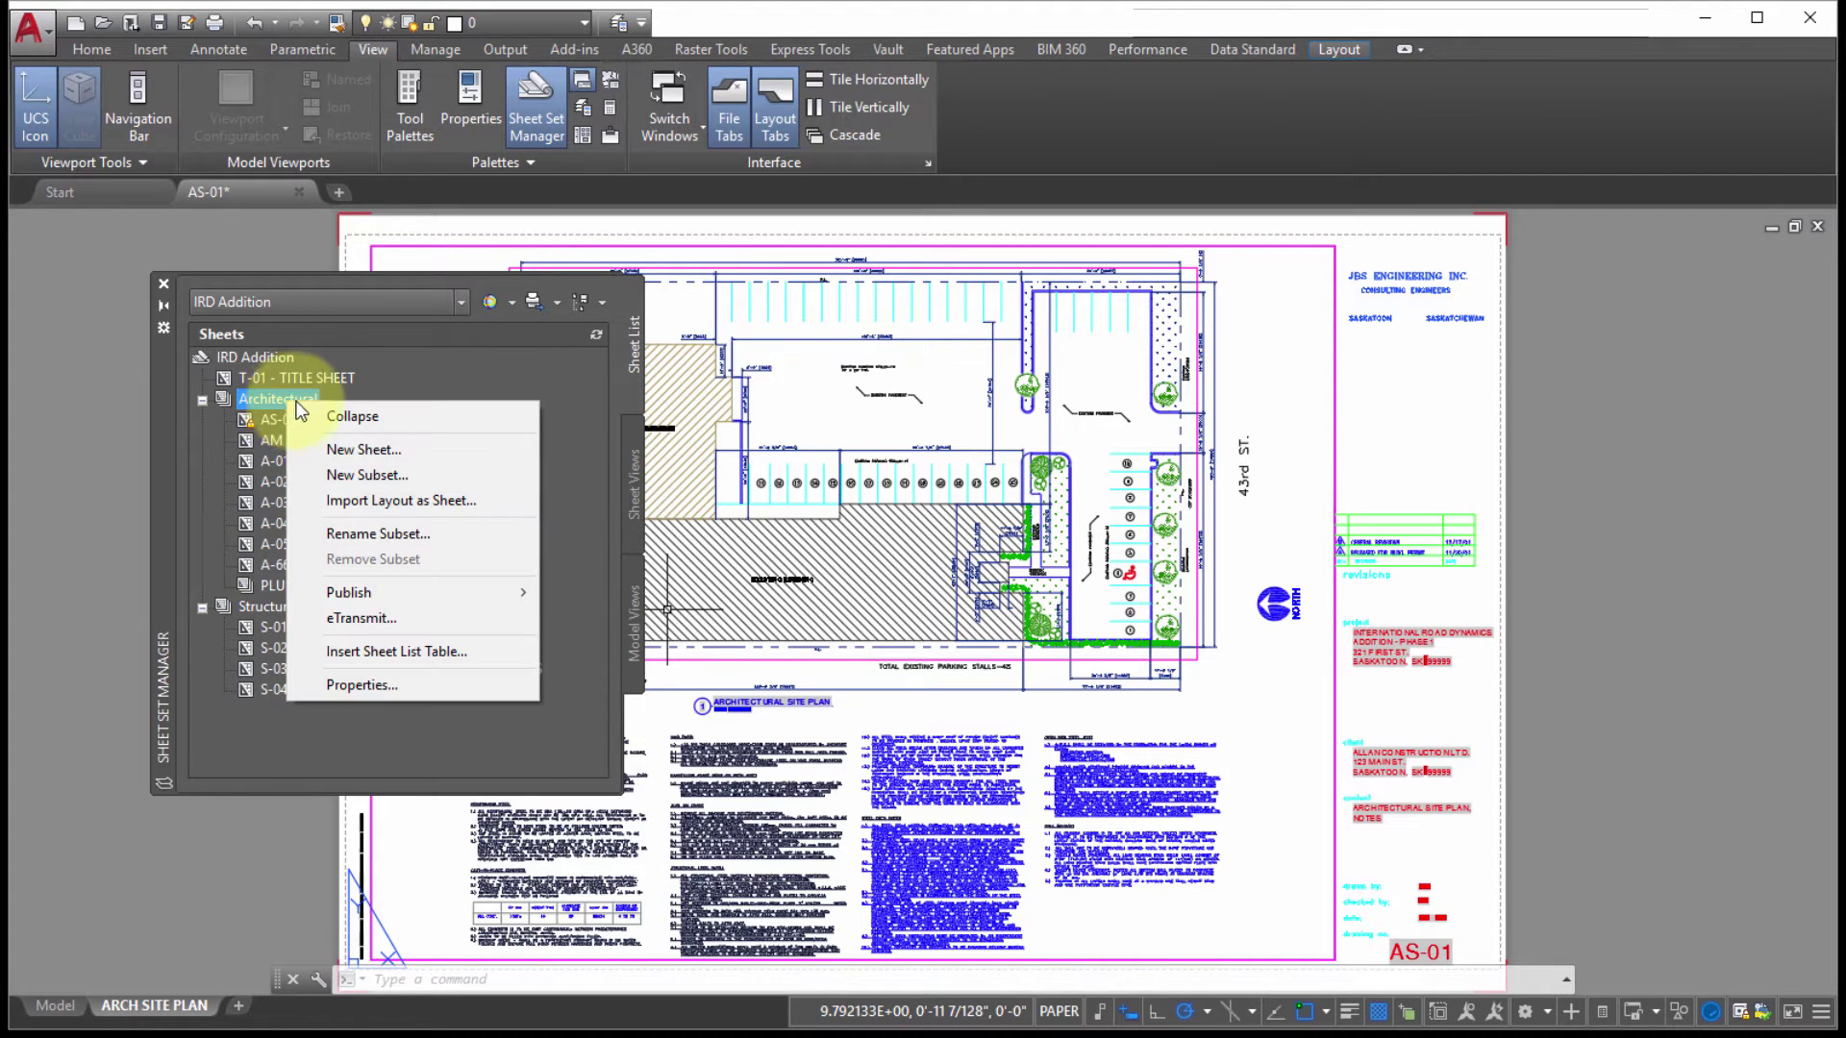
{"action": "left_click", "coordinate": [356, 475]}
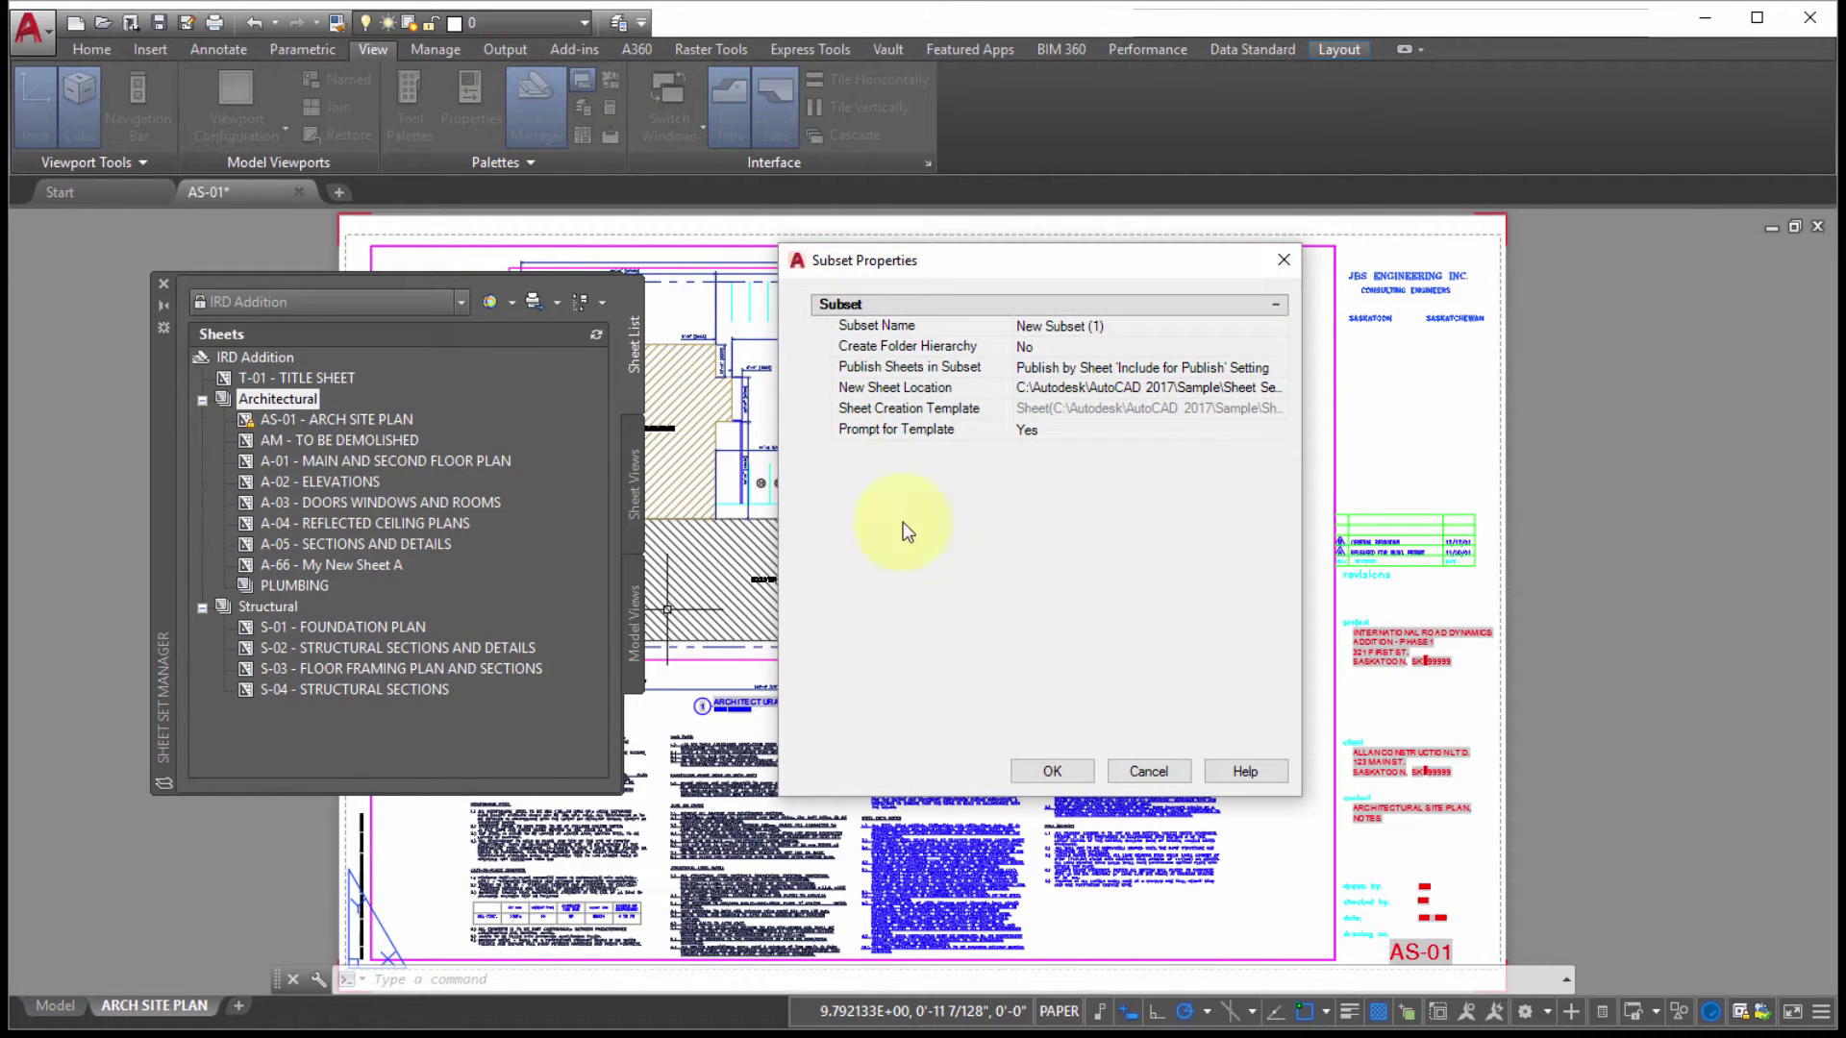
{"action": "left_click", "coordinate": [1171, 328]}
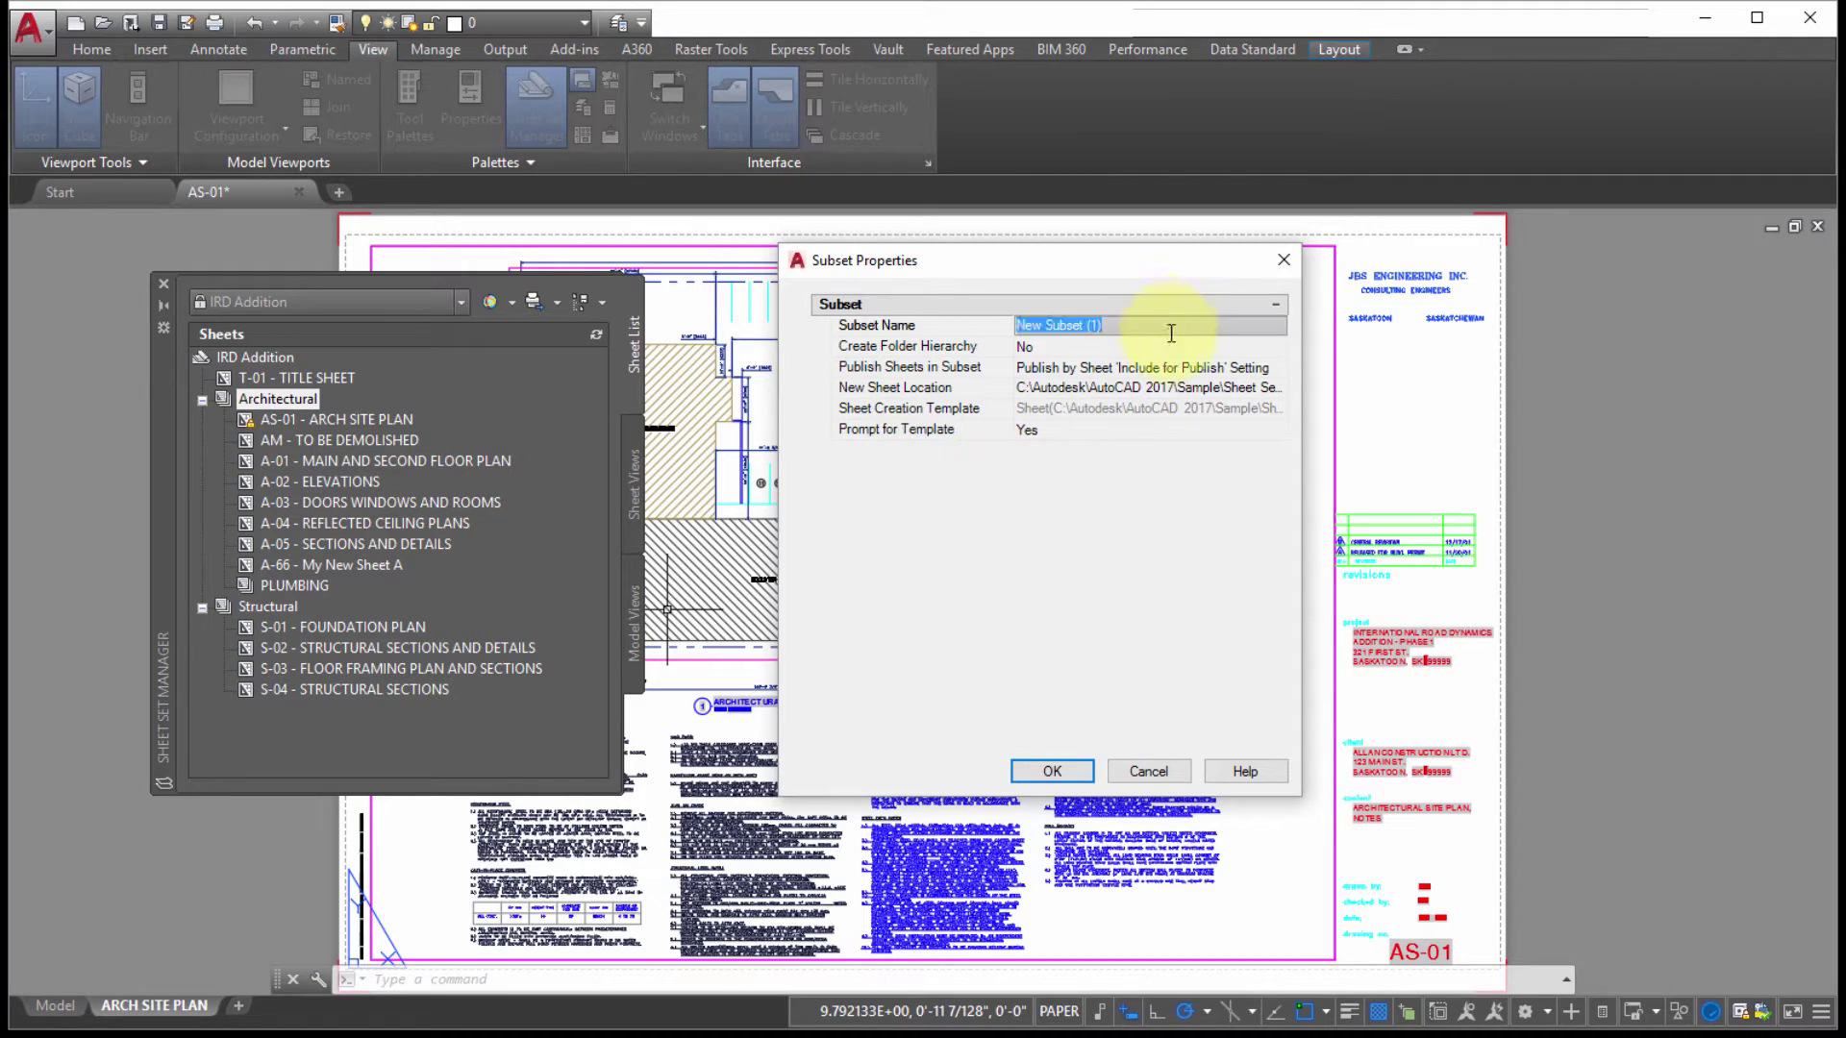
{"action": "type", "text": "E"}
{"action": "left_click", "coordinate": [1100, 345]}
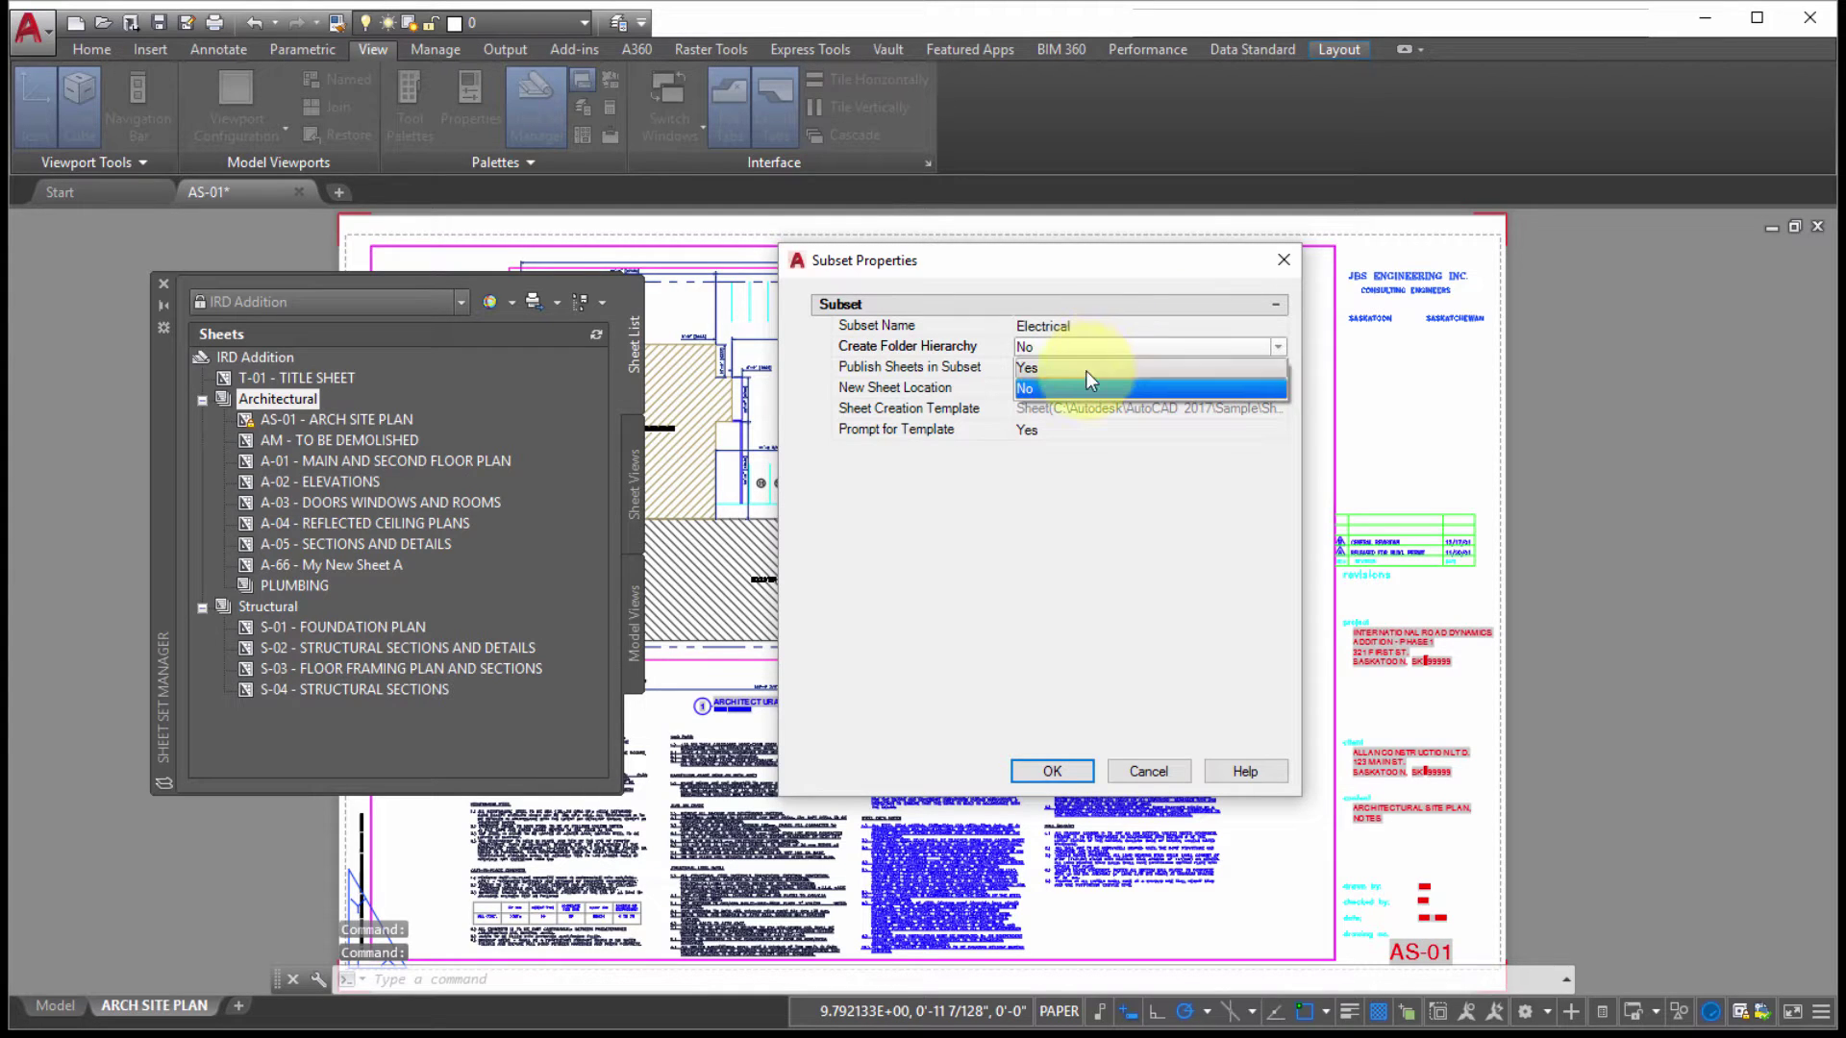
{"action": "left_click", "coordinate": [1084, 368]}
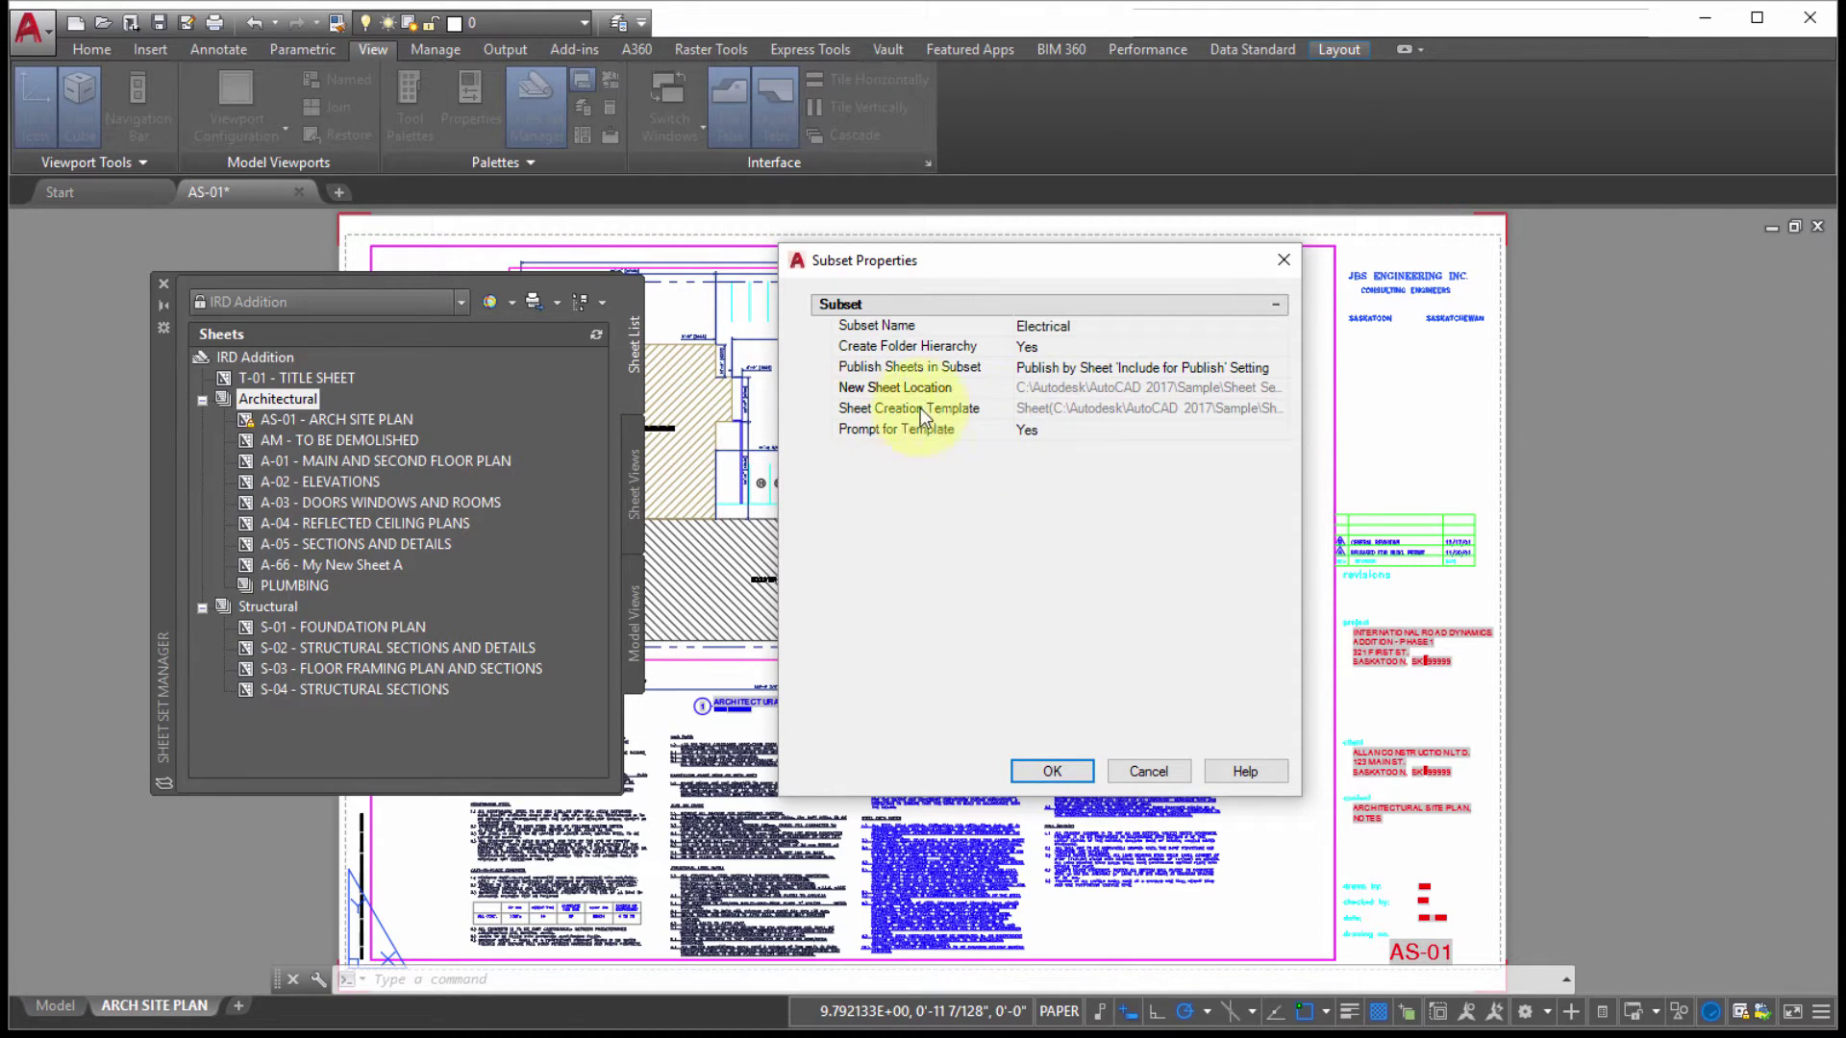
Set Prompt for Template to No, choose the SAVED layout of IRD.dwt as sheet creation template, and create the Electrical subset.
{"action": "left_click", "coordinate": [1082, 407]}
{"action": "left_click", "coordinate": [1074, 430]}
{"action": "left_click", "coordinate": [1088, 431]}
{"action": "left_click", "coordinate": [1077, 471]}
{"action": "left_click", "coordinate": [1275, 413]}
{"action": "left_click", "coordinate": [1278, 409]}
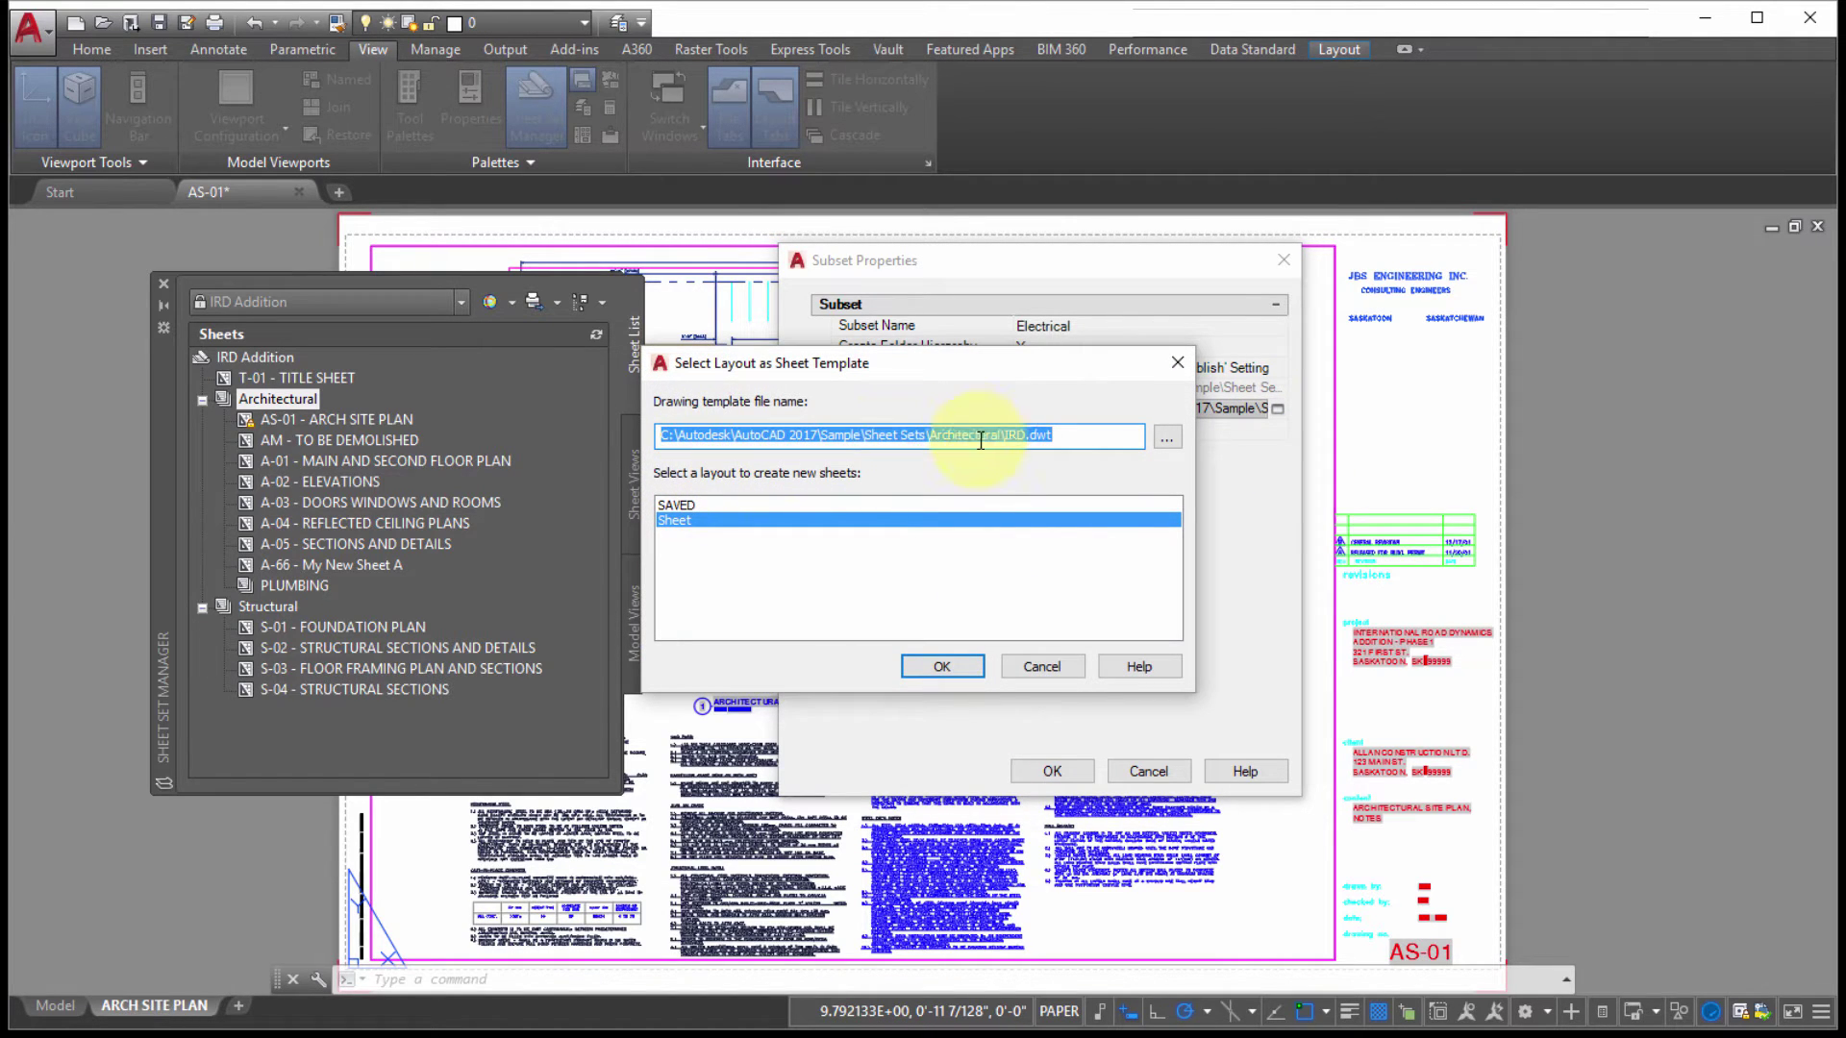
{"action": "left_click", "coordinate": [709, 506]}
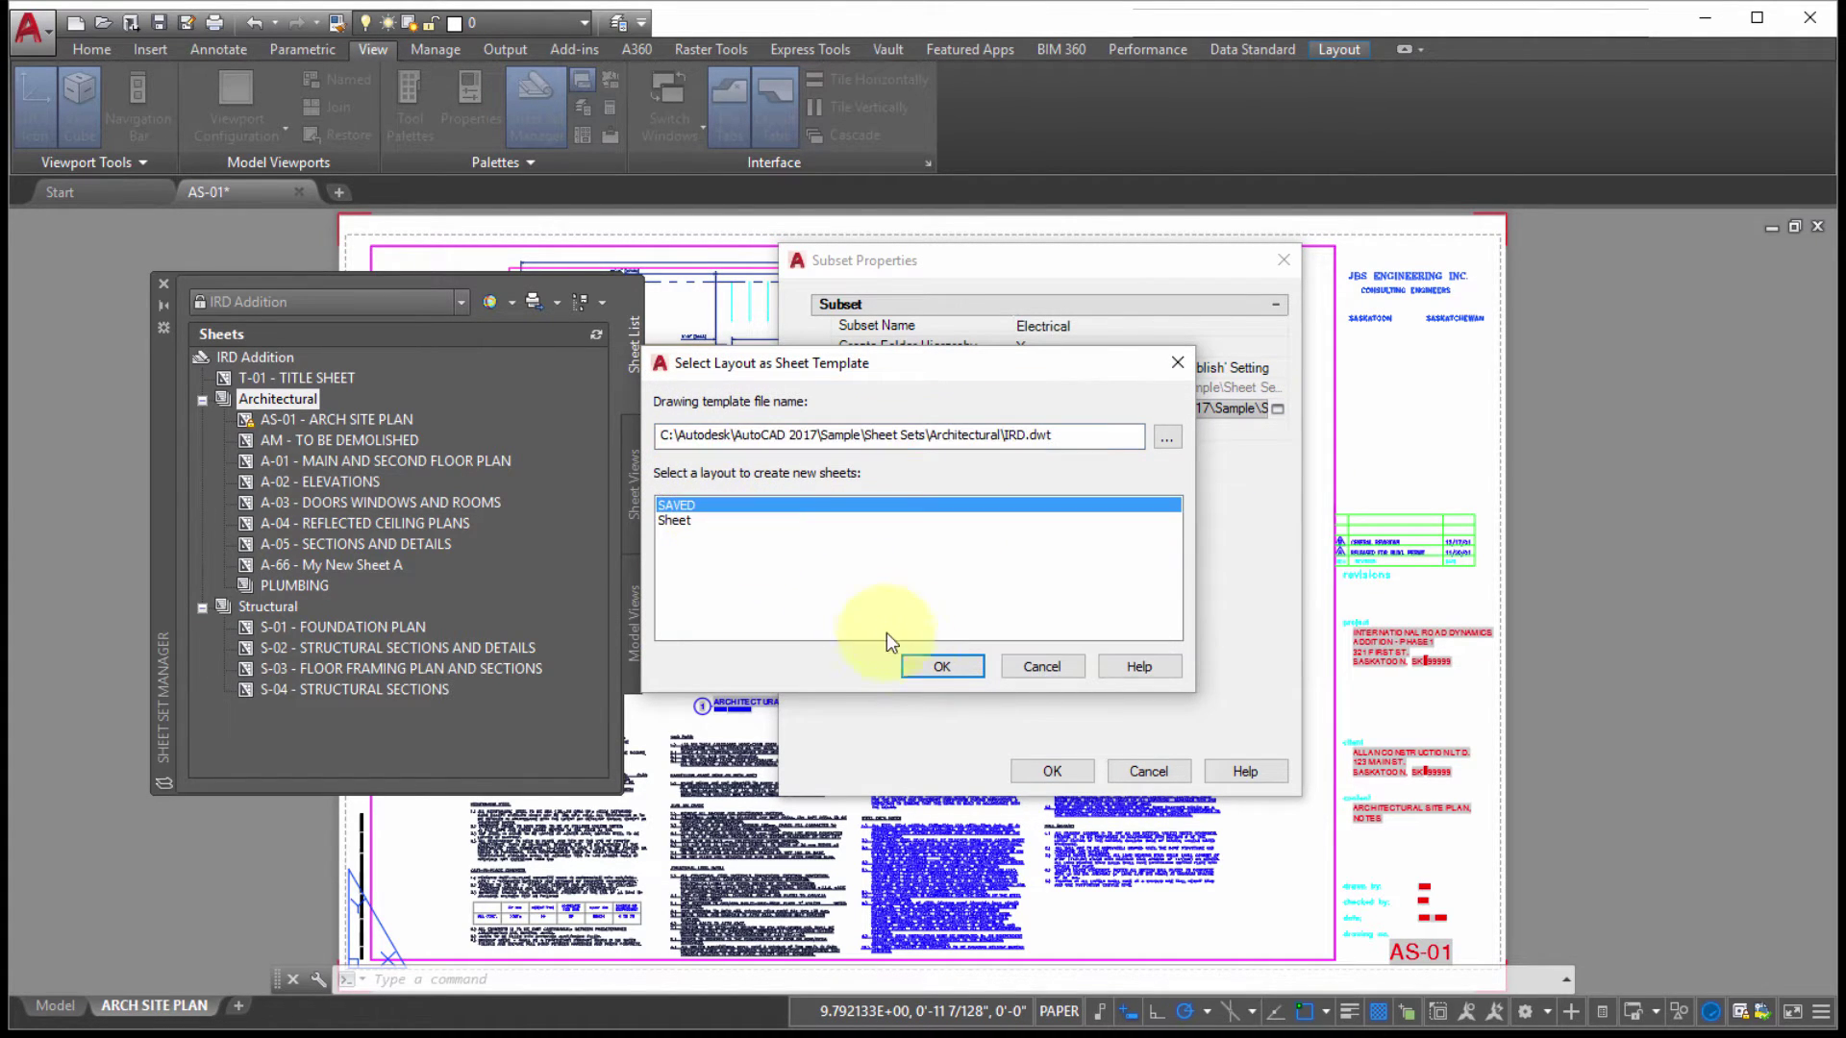
{"action": "left_click", "coordinate": [942, 667]}
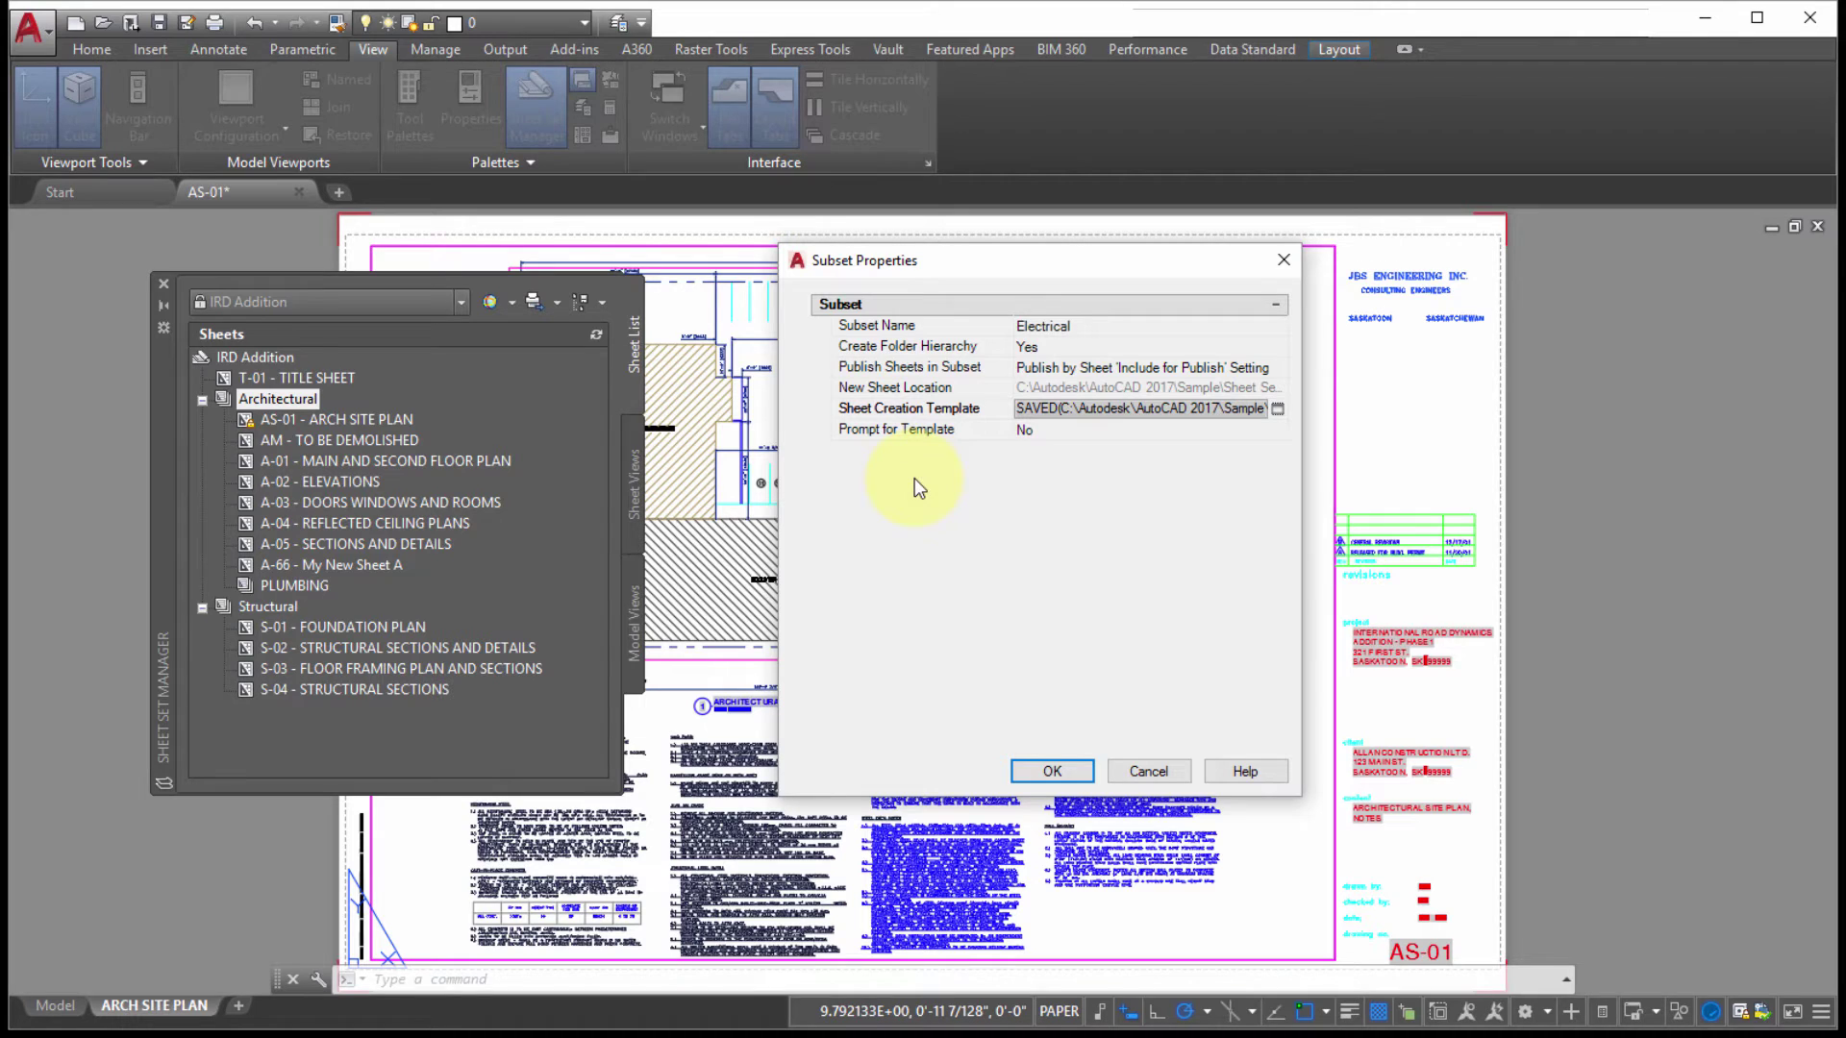
{"action": "left_click", "coordinate": [1050, 771]}
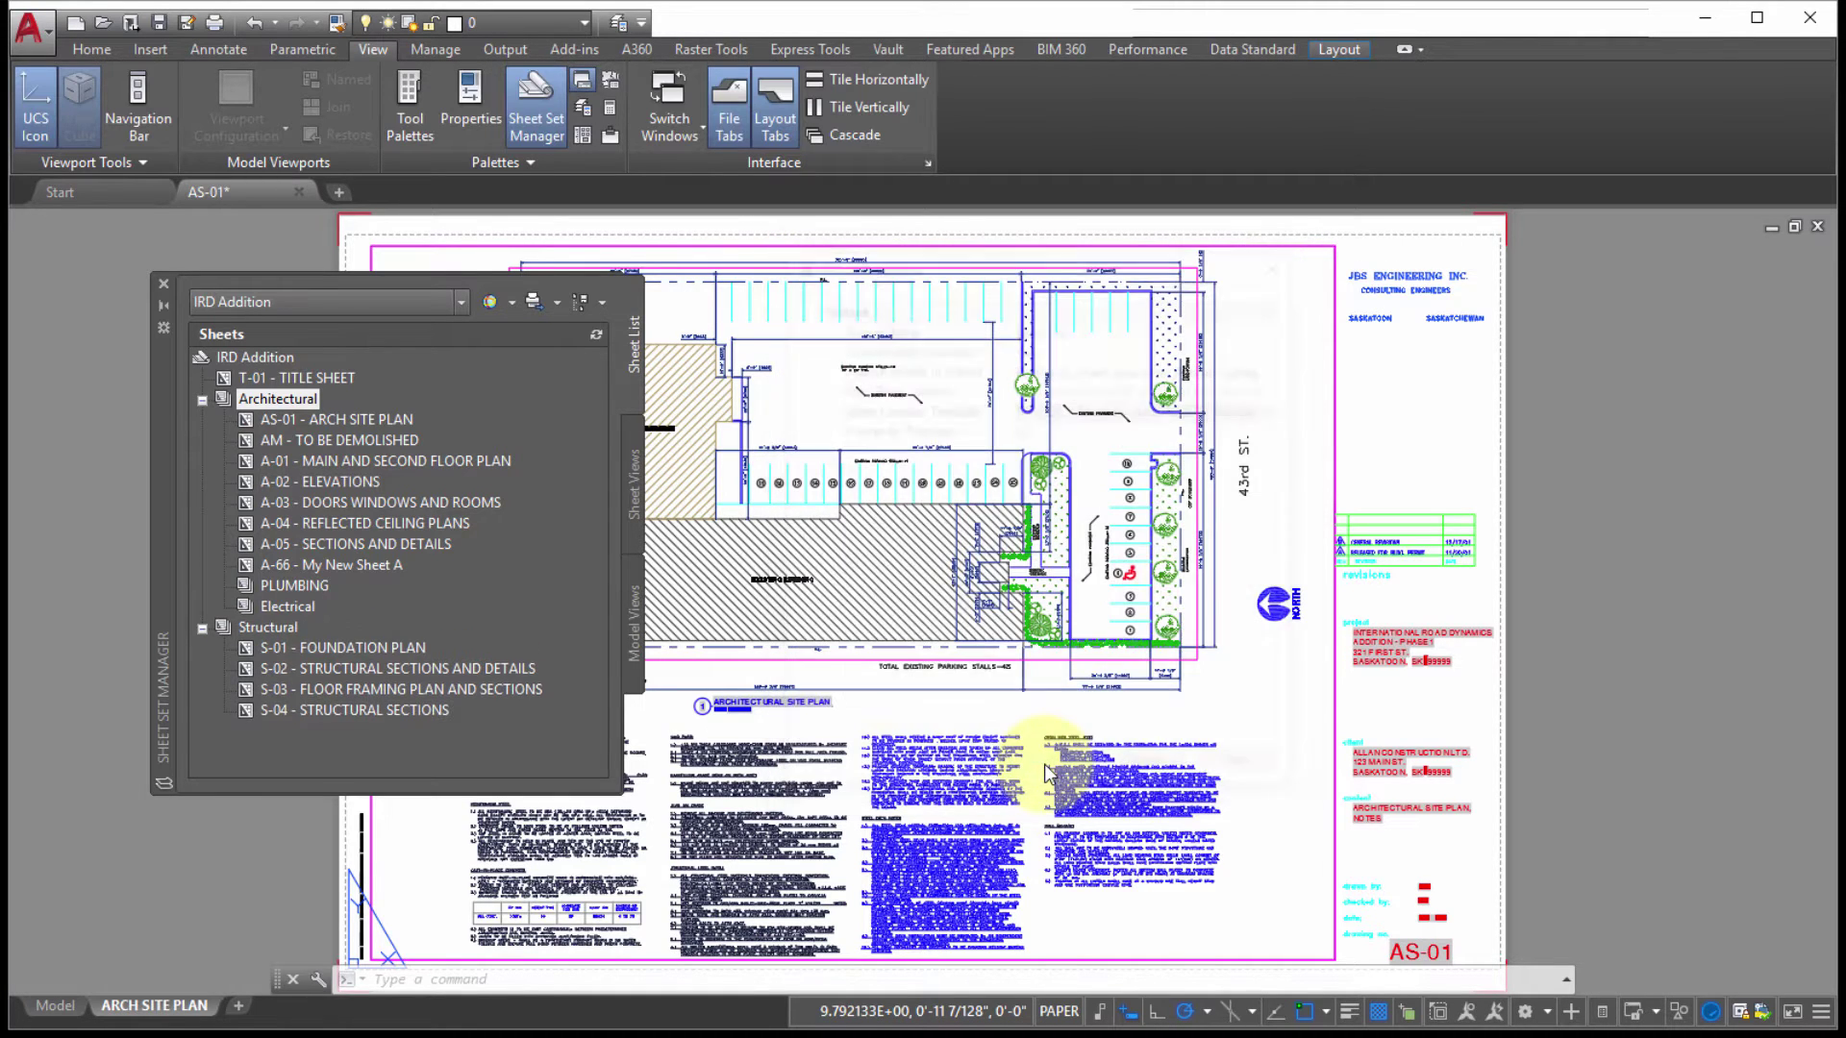
Create a new sheet in the Electrical subset with number E1 and sheet title Base, without opening it in the drawing editor.
{"action": "right_click", "coordinate": [300, 608]}
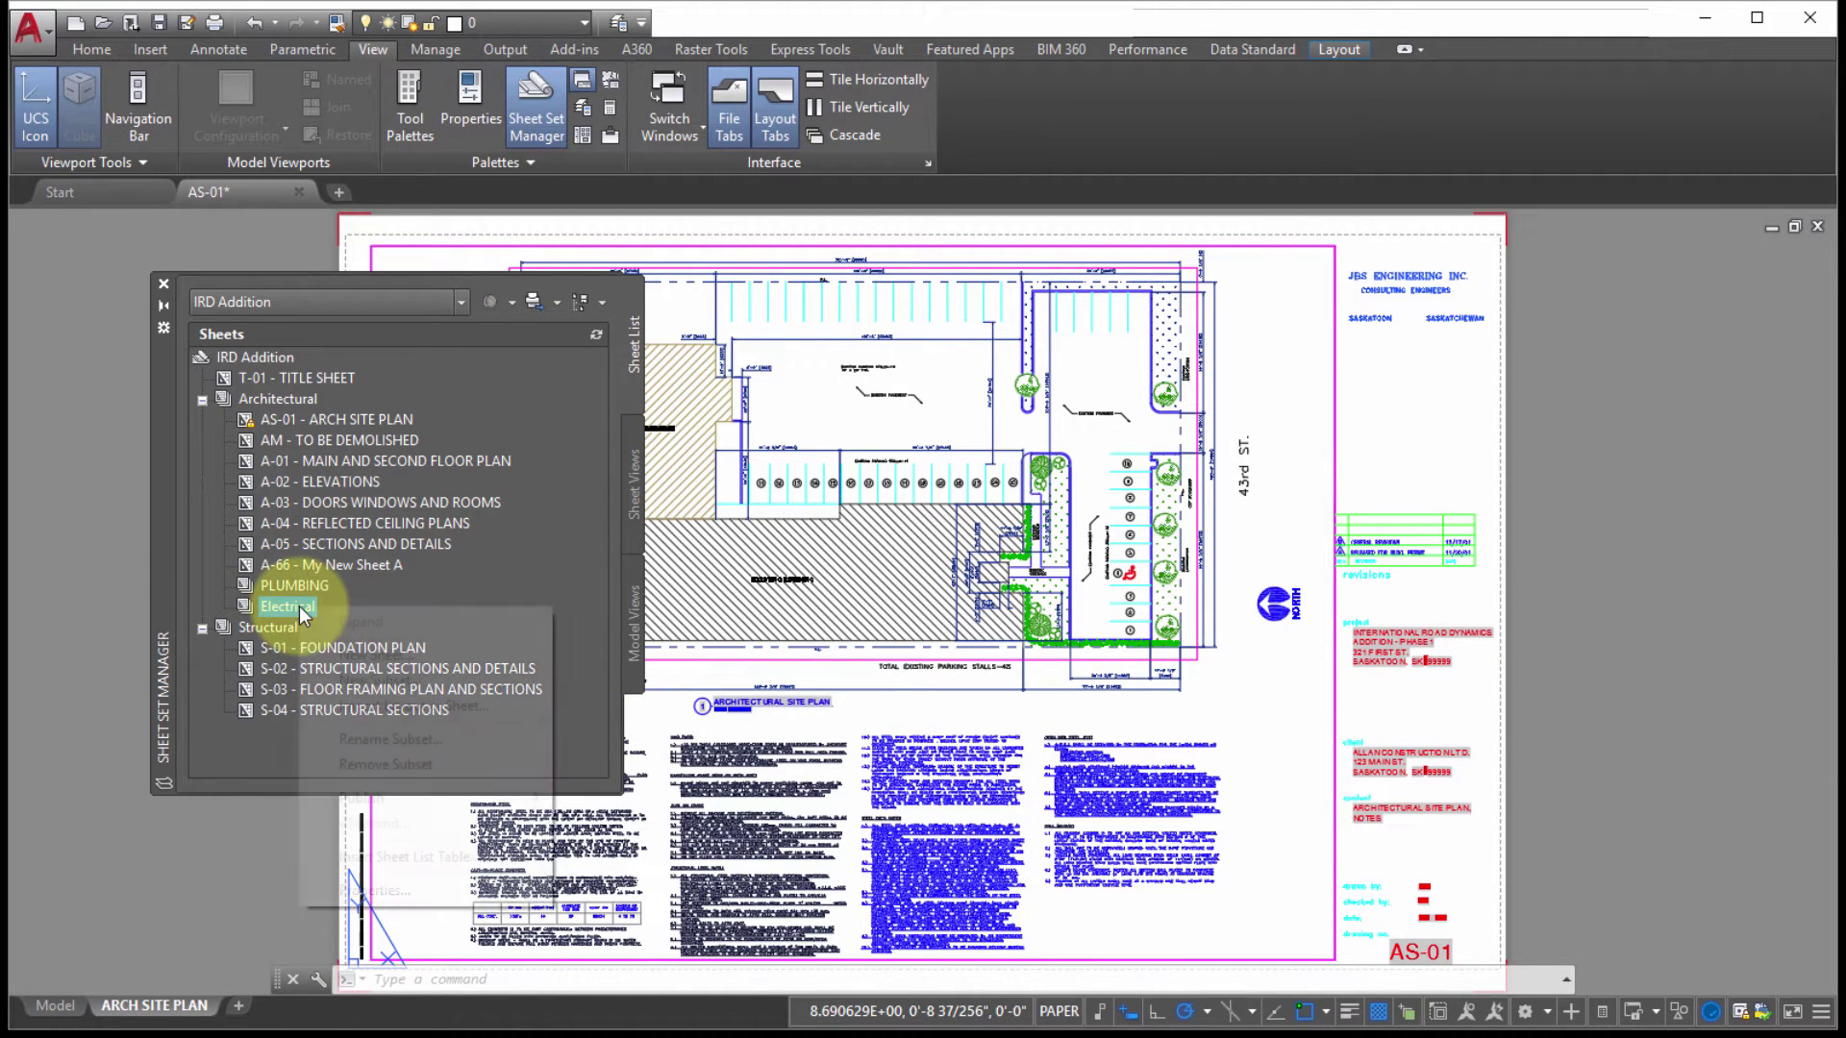
{"action": "left_click", "coordinate": [379, 655]}
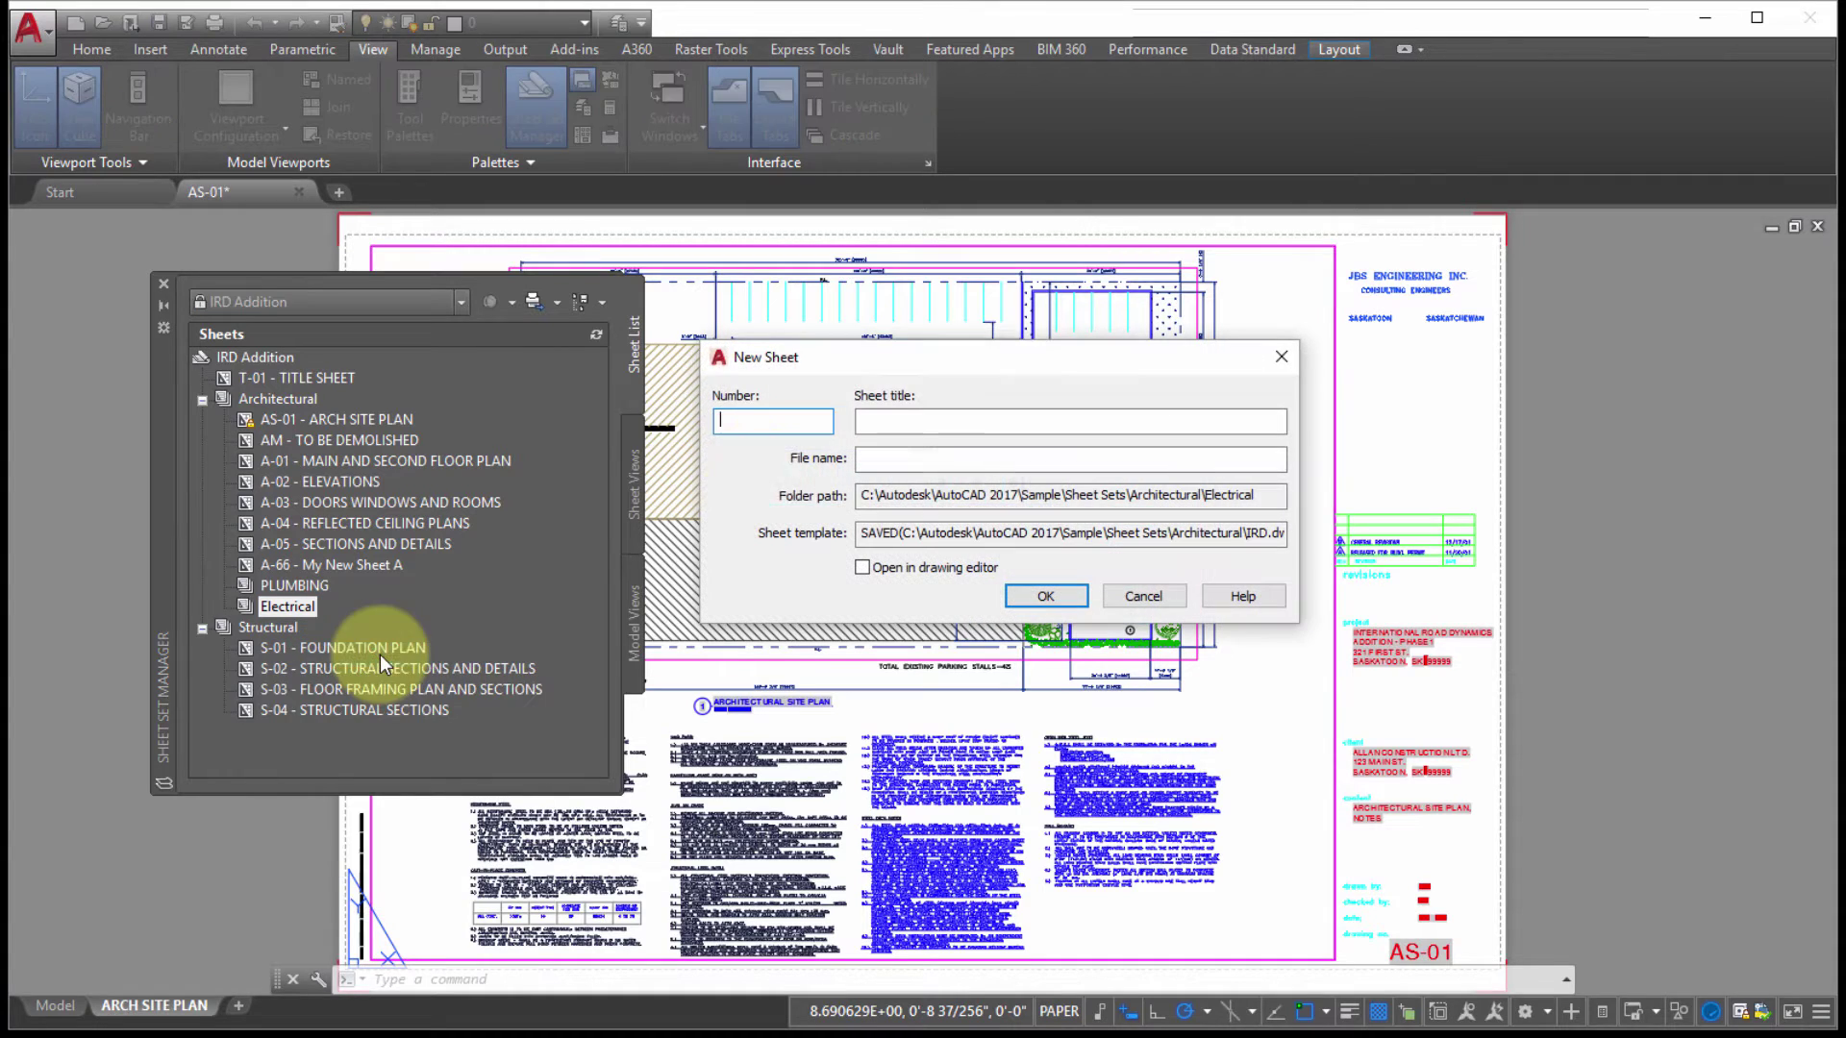
{"action": "type", "text": "E1"}
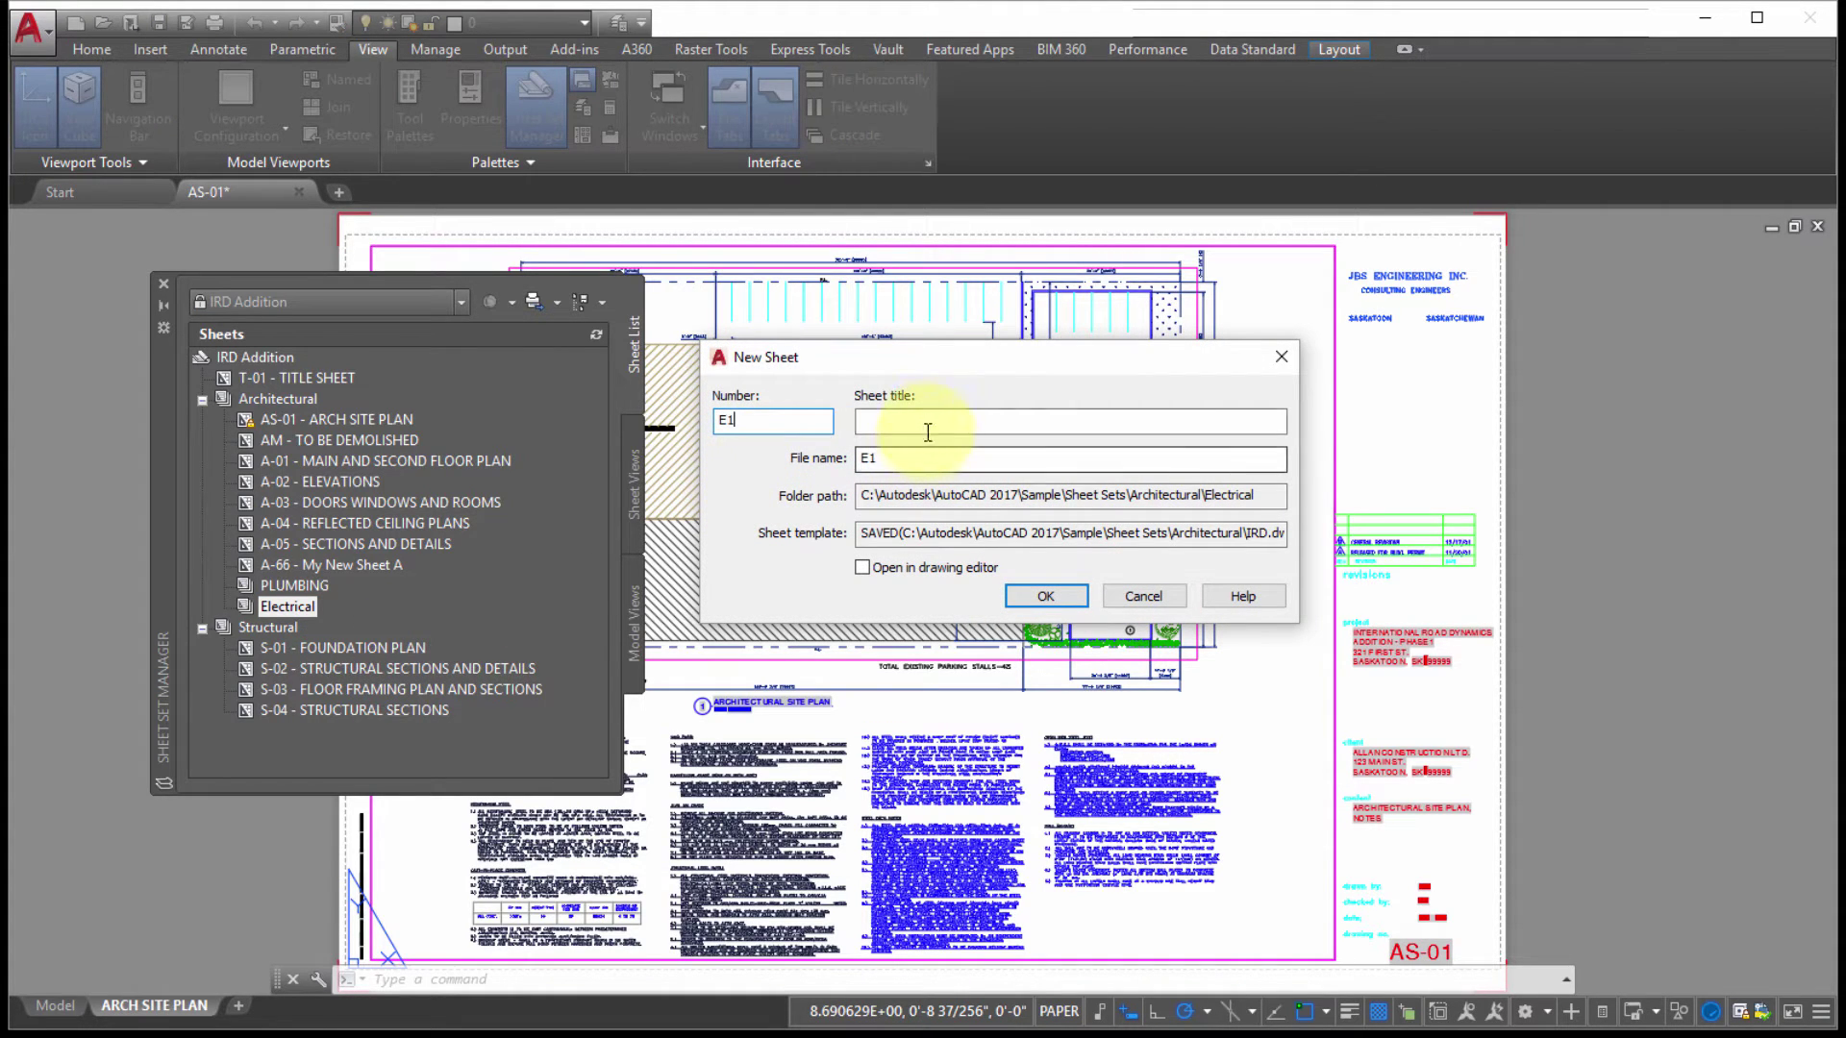
{"action": "left_click", "coordinate": [932, 423]}
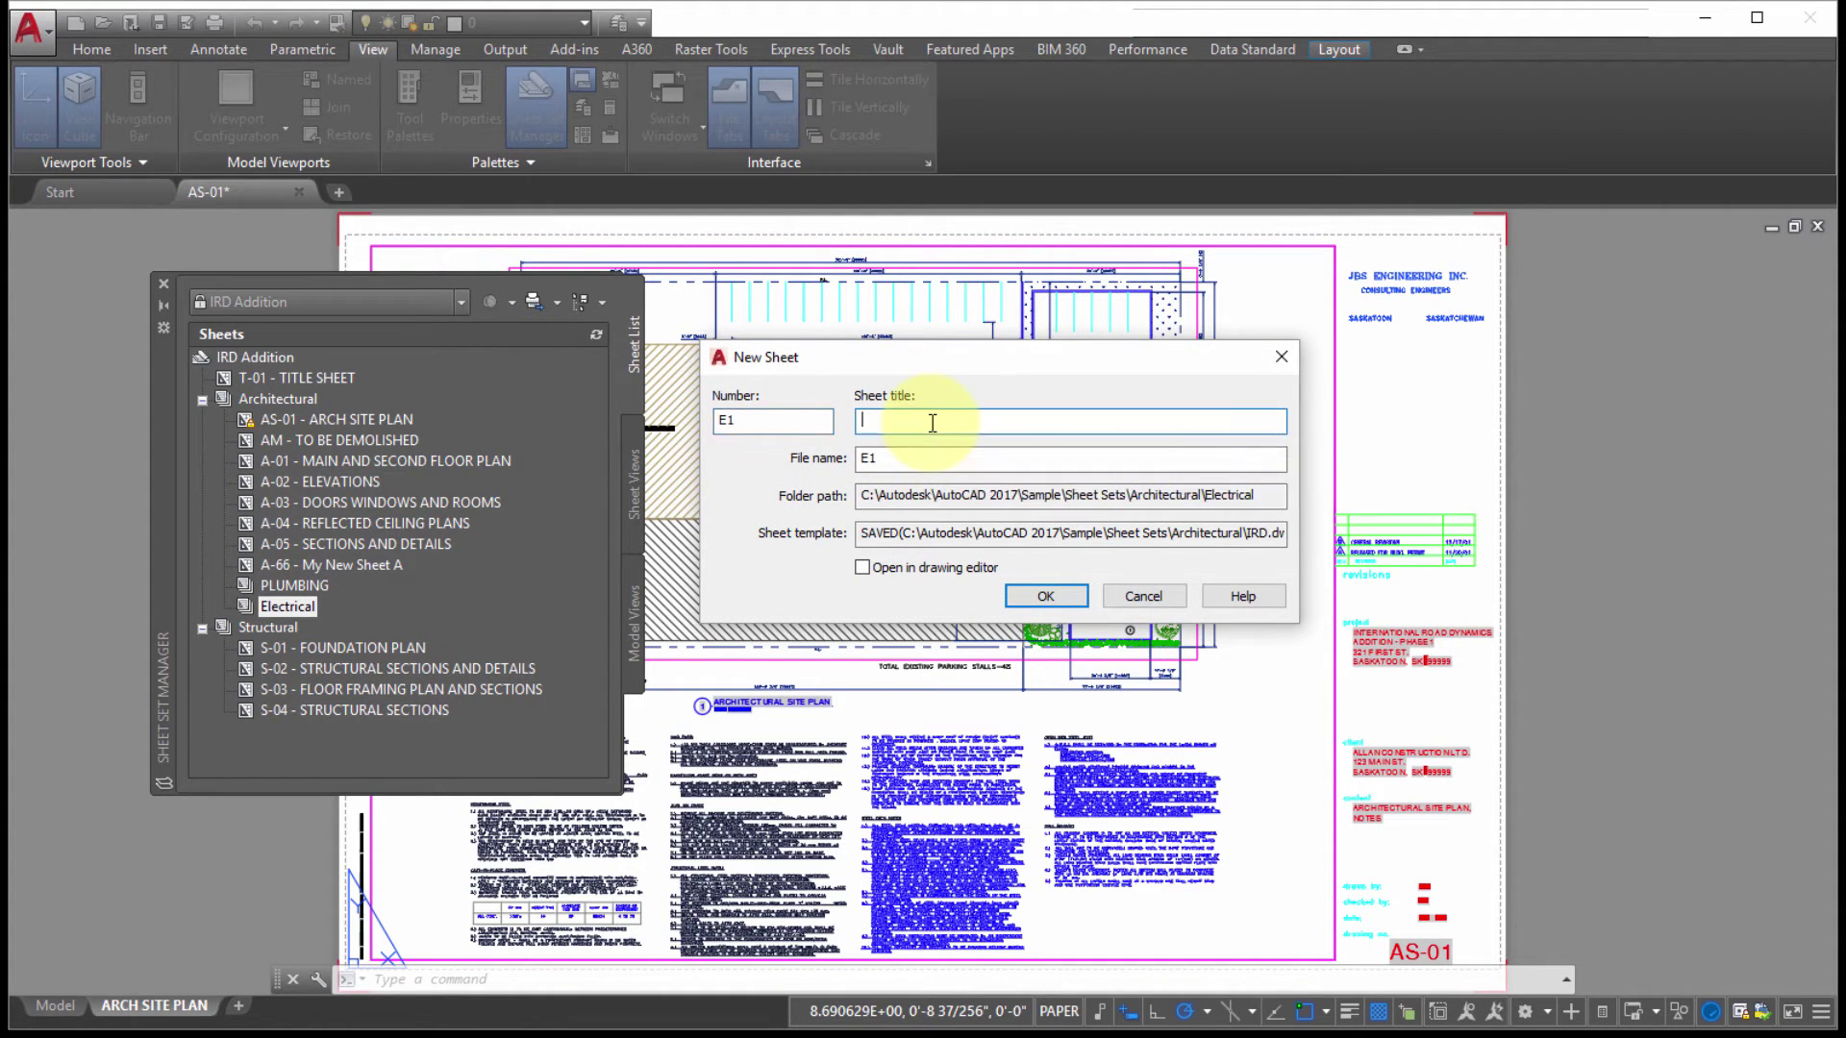
{"action": "type", "text": "Base"}
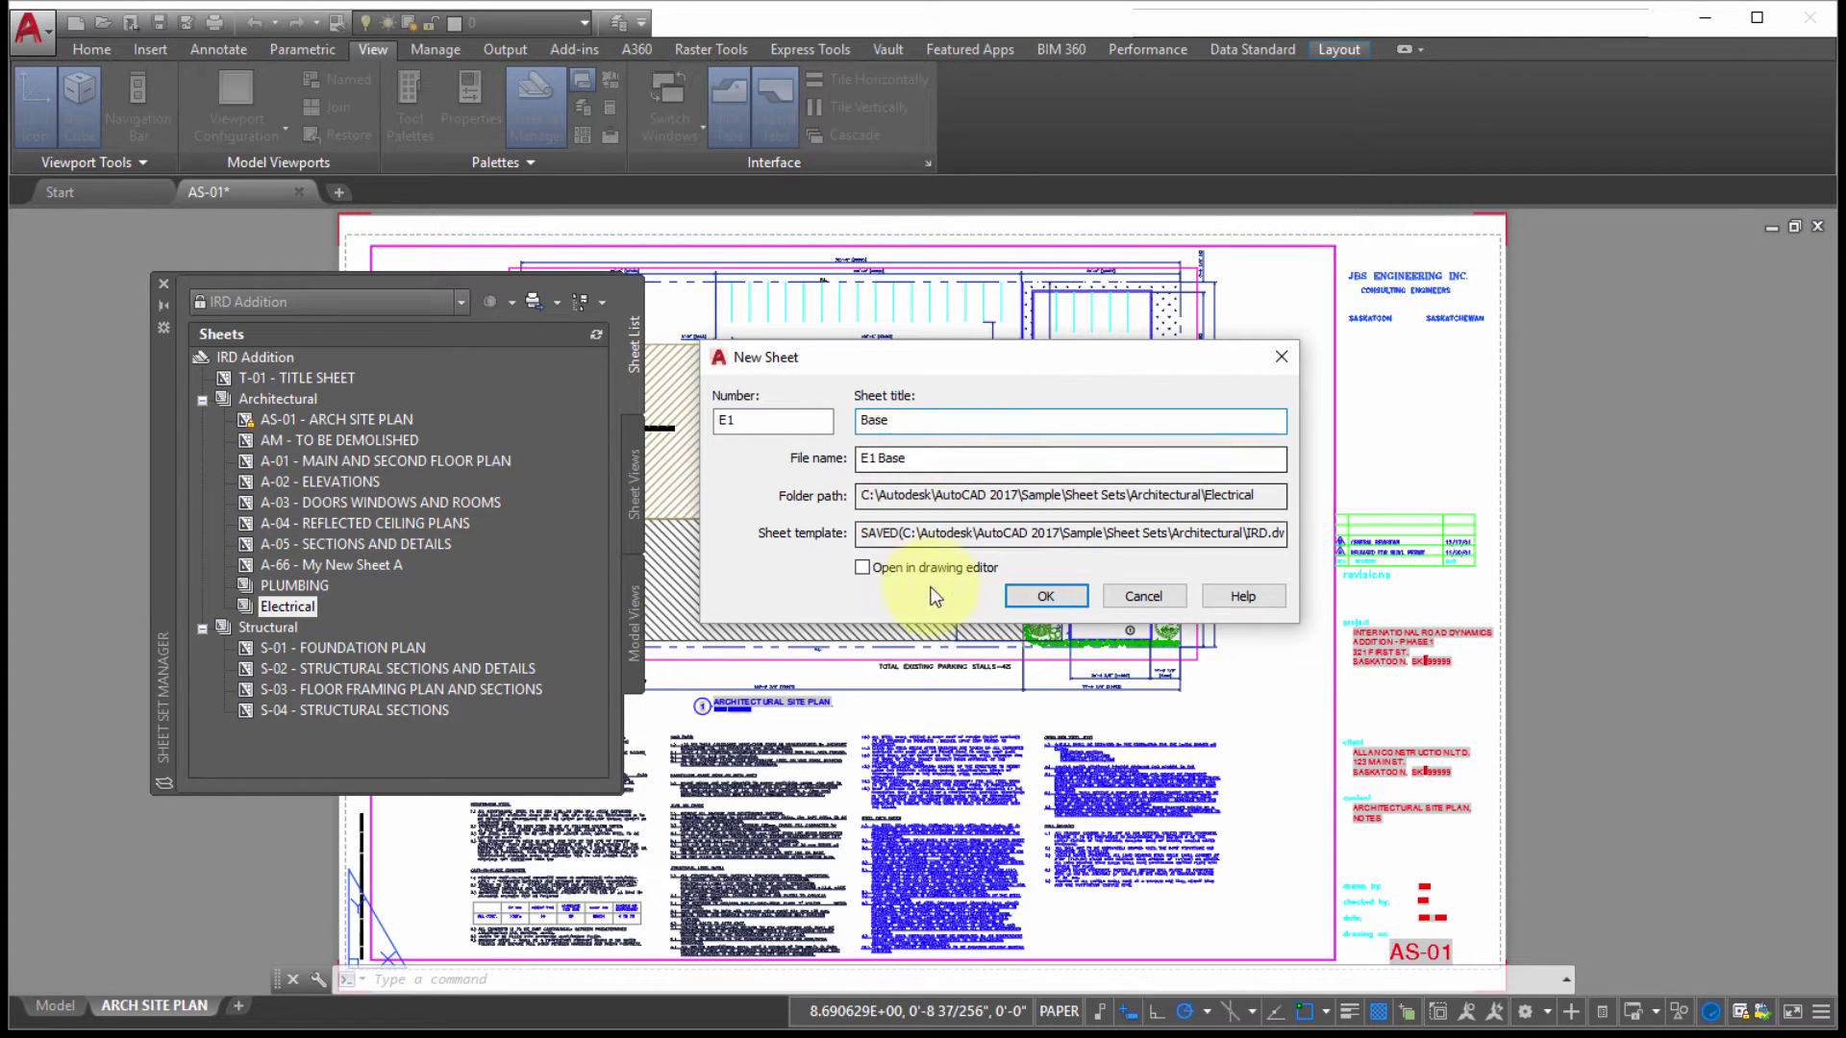
{"action": "left_click", "coordinate": [1039, 598]}
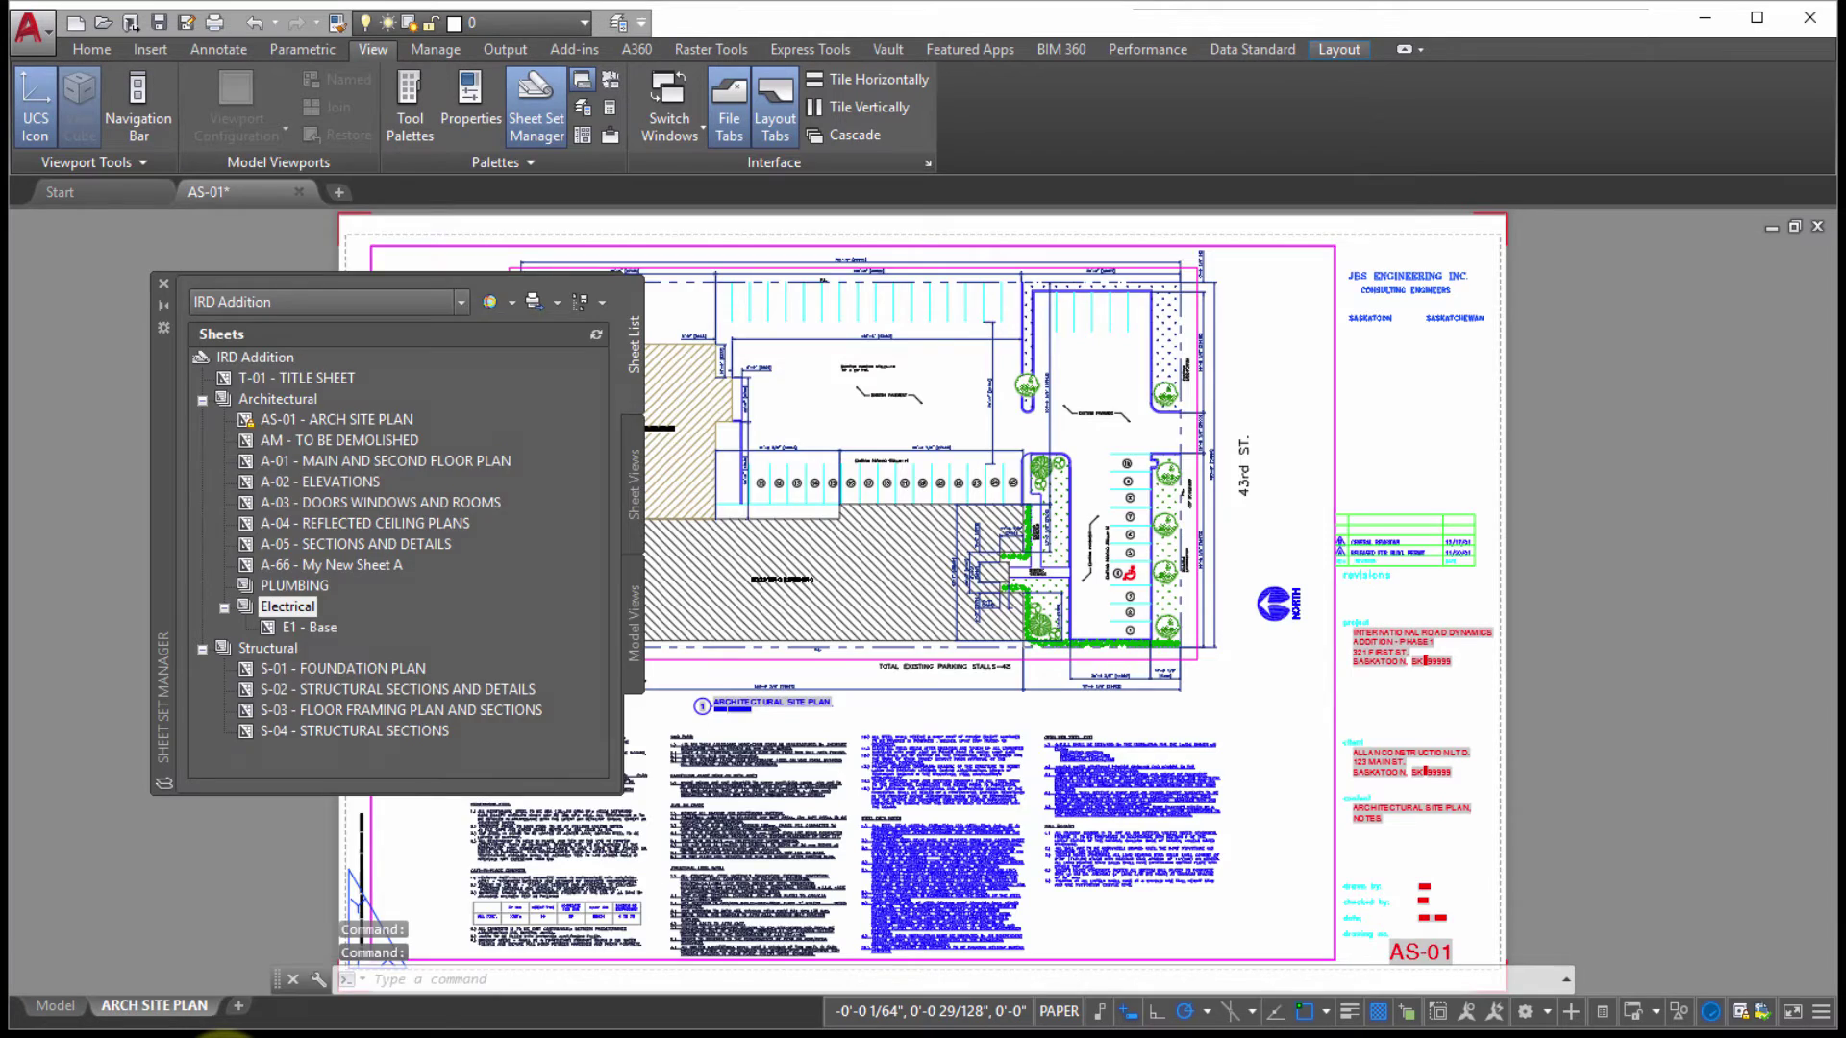
Switch to File Explorer, check the Electrical folder for the new sheet's drawing file, and return to AutoCAD.
{"action": "left_click", "coordinate": [226, 1035]}
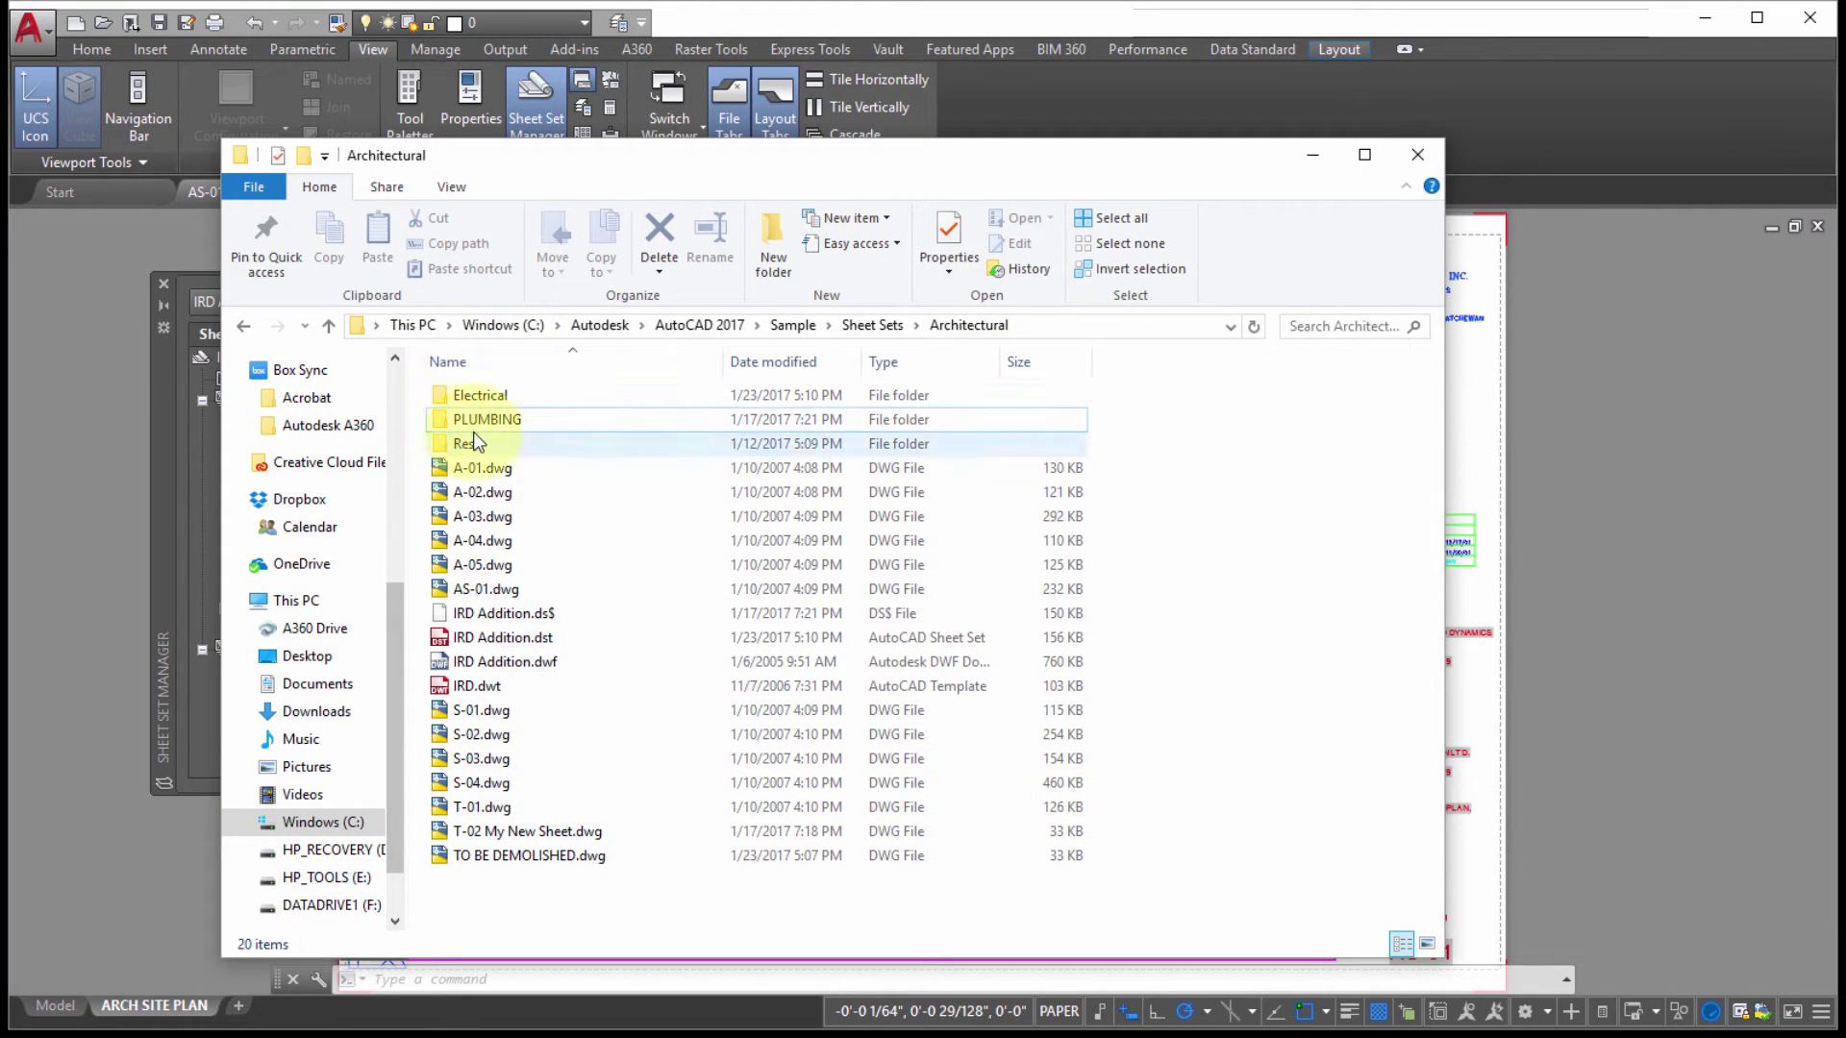
{"action": "double_click", "coordinate": [471, 397]}
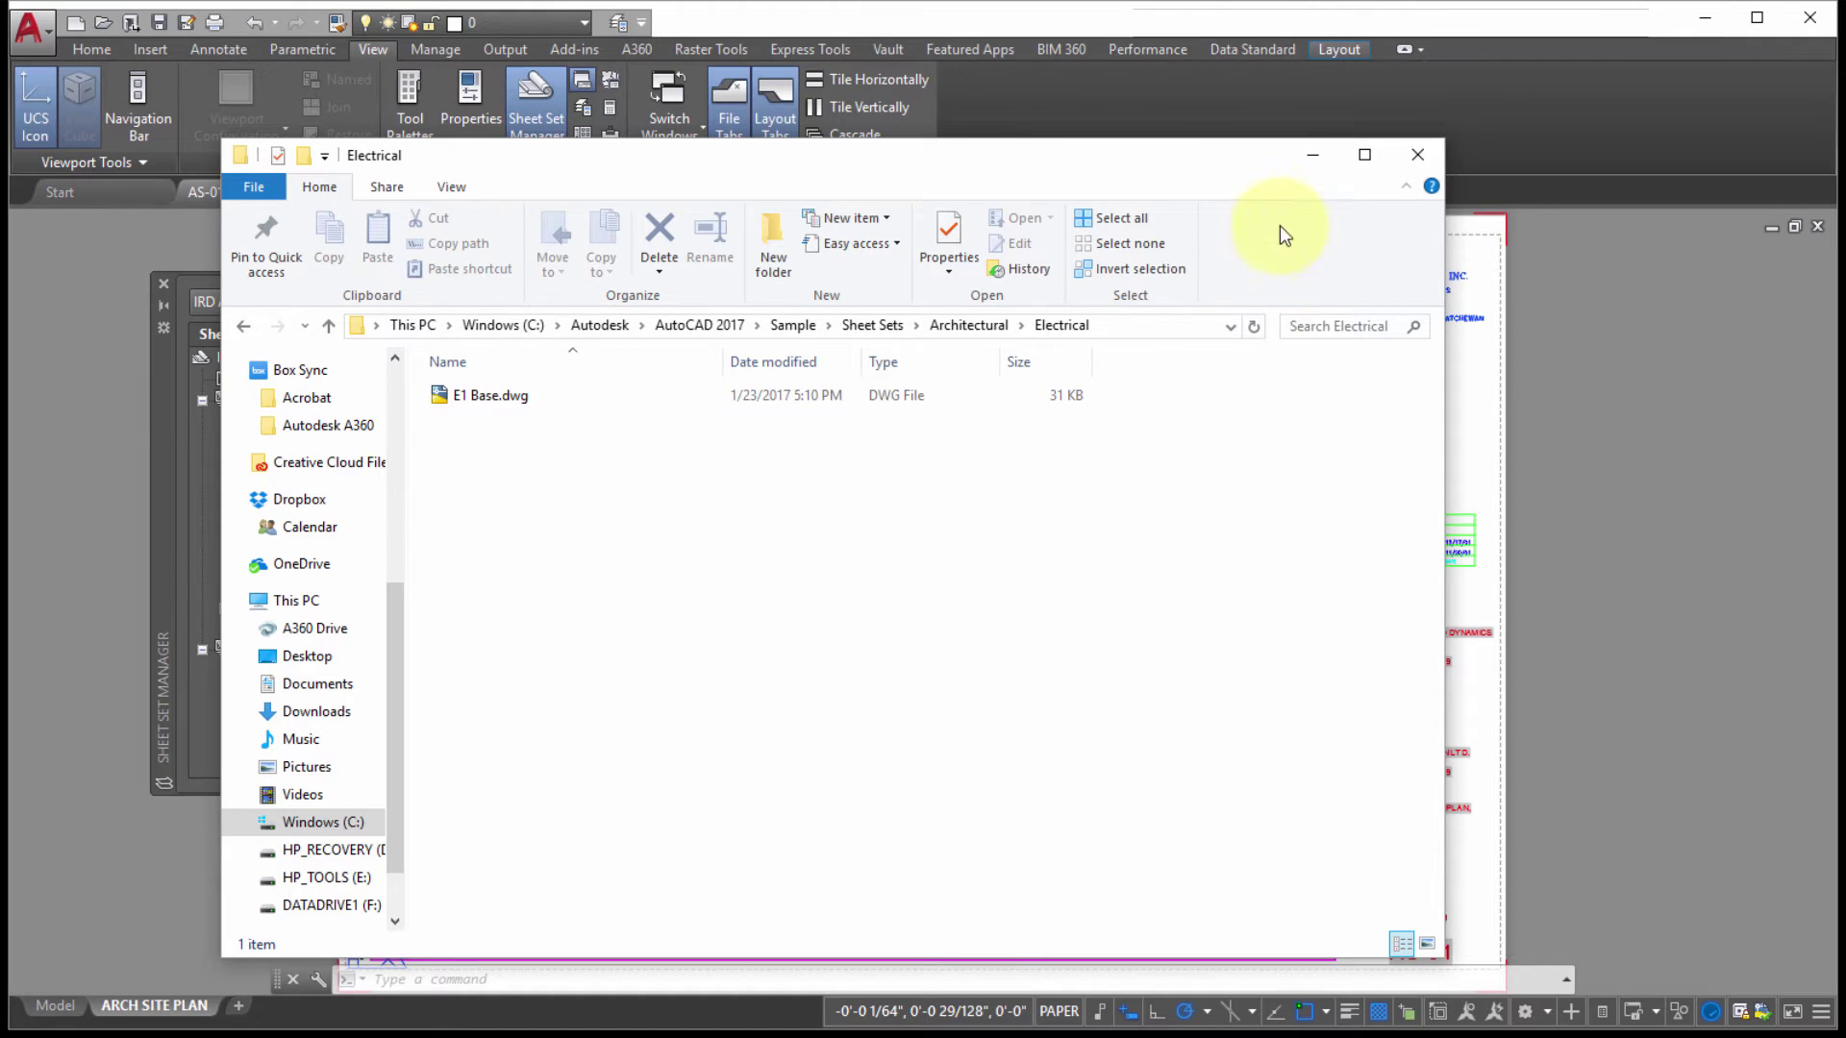
{"action": "left_click", "coordinate": [1312, 155]}
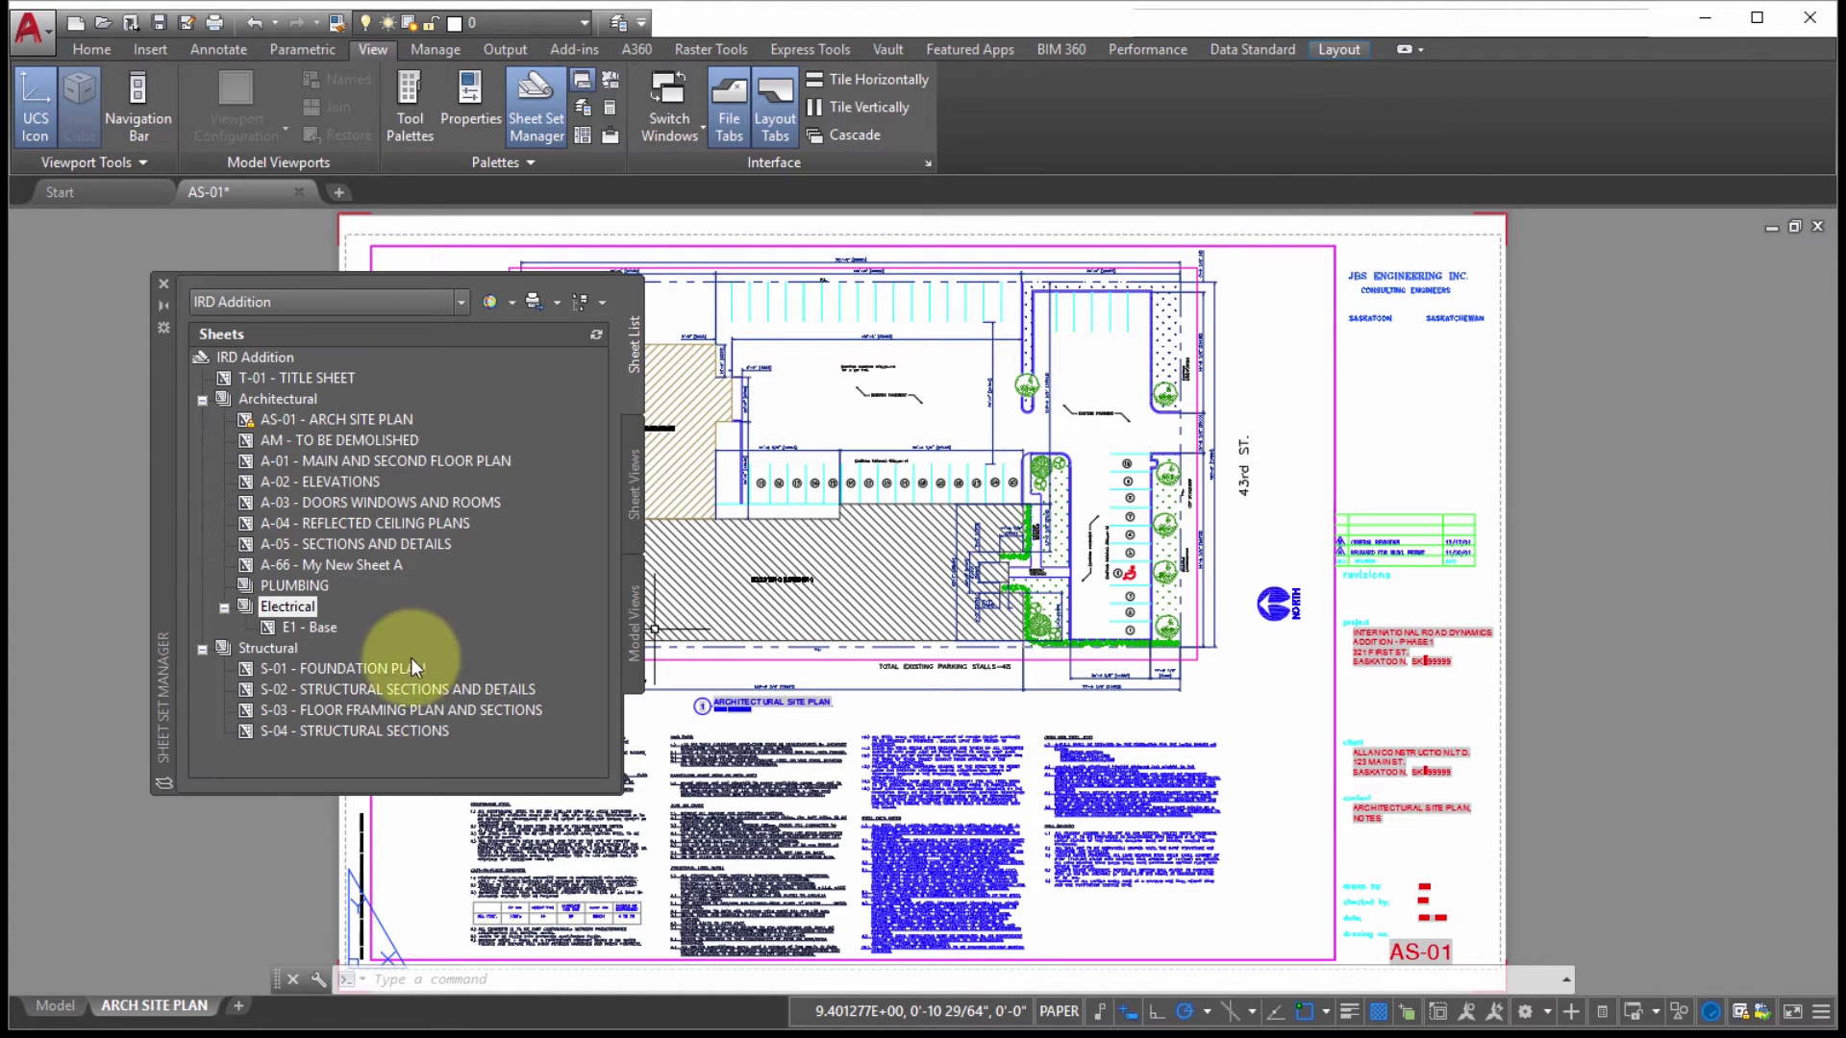
Start renaming and renumbering the E1 - Base sheet, setting its number to E01 and sheet title to Base Electrical Pacakge.
{"action": "right_click", "coordinate": [311, 627]}
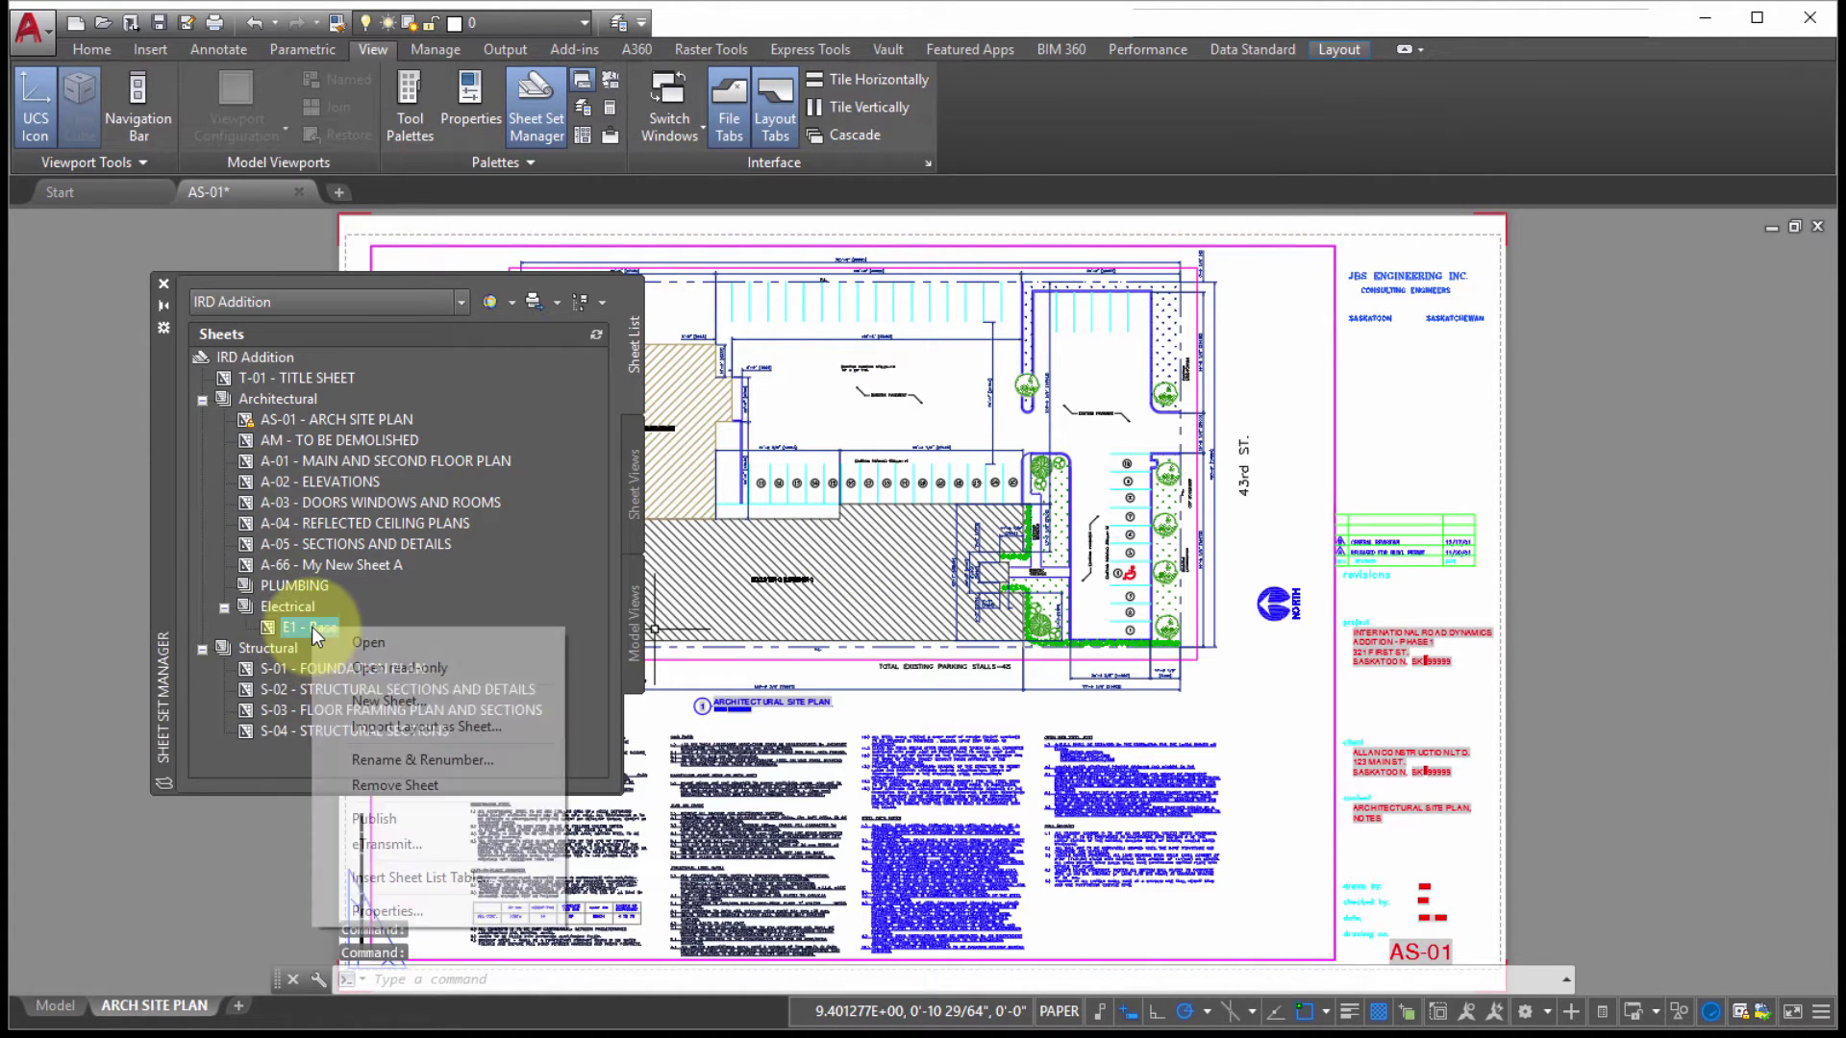
{"action": "left_click", "coordinate": [402, 760]}
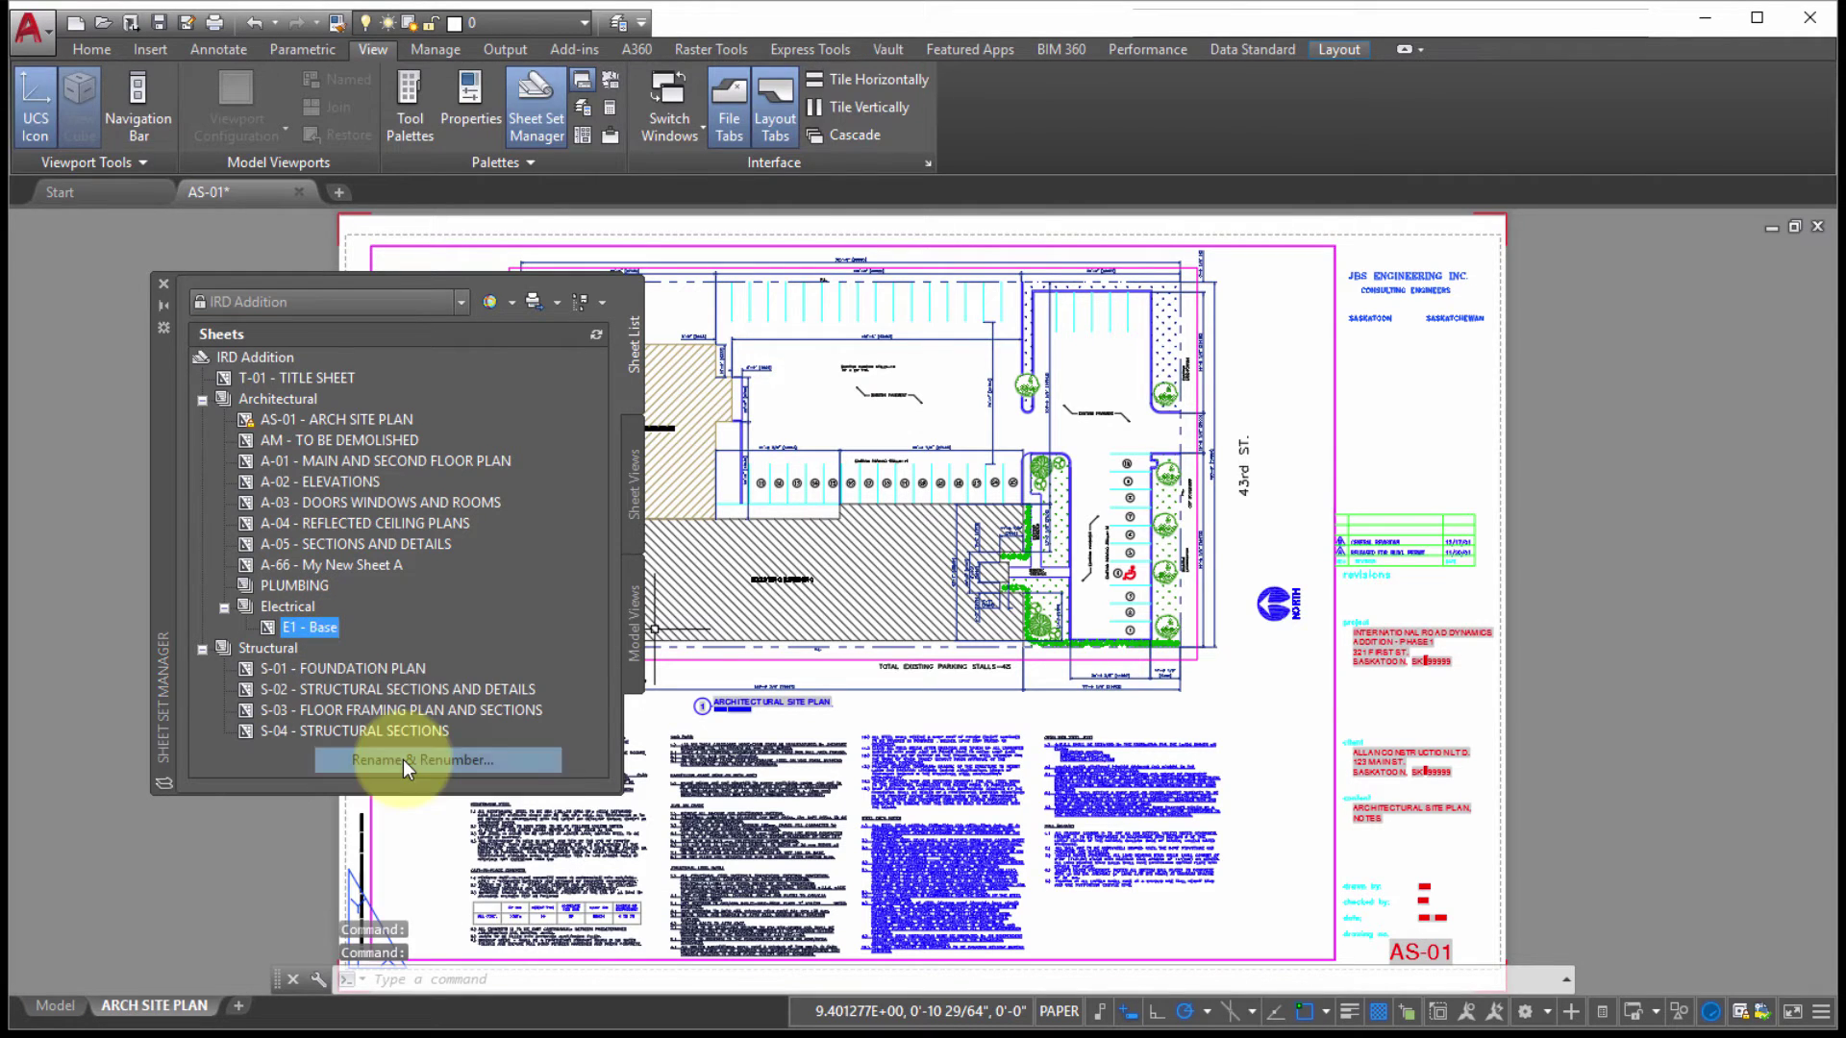
{"action": "left_click_drag", "start_coordinate": [1244, 339], "coordinate": [991, 322]}
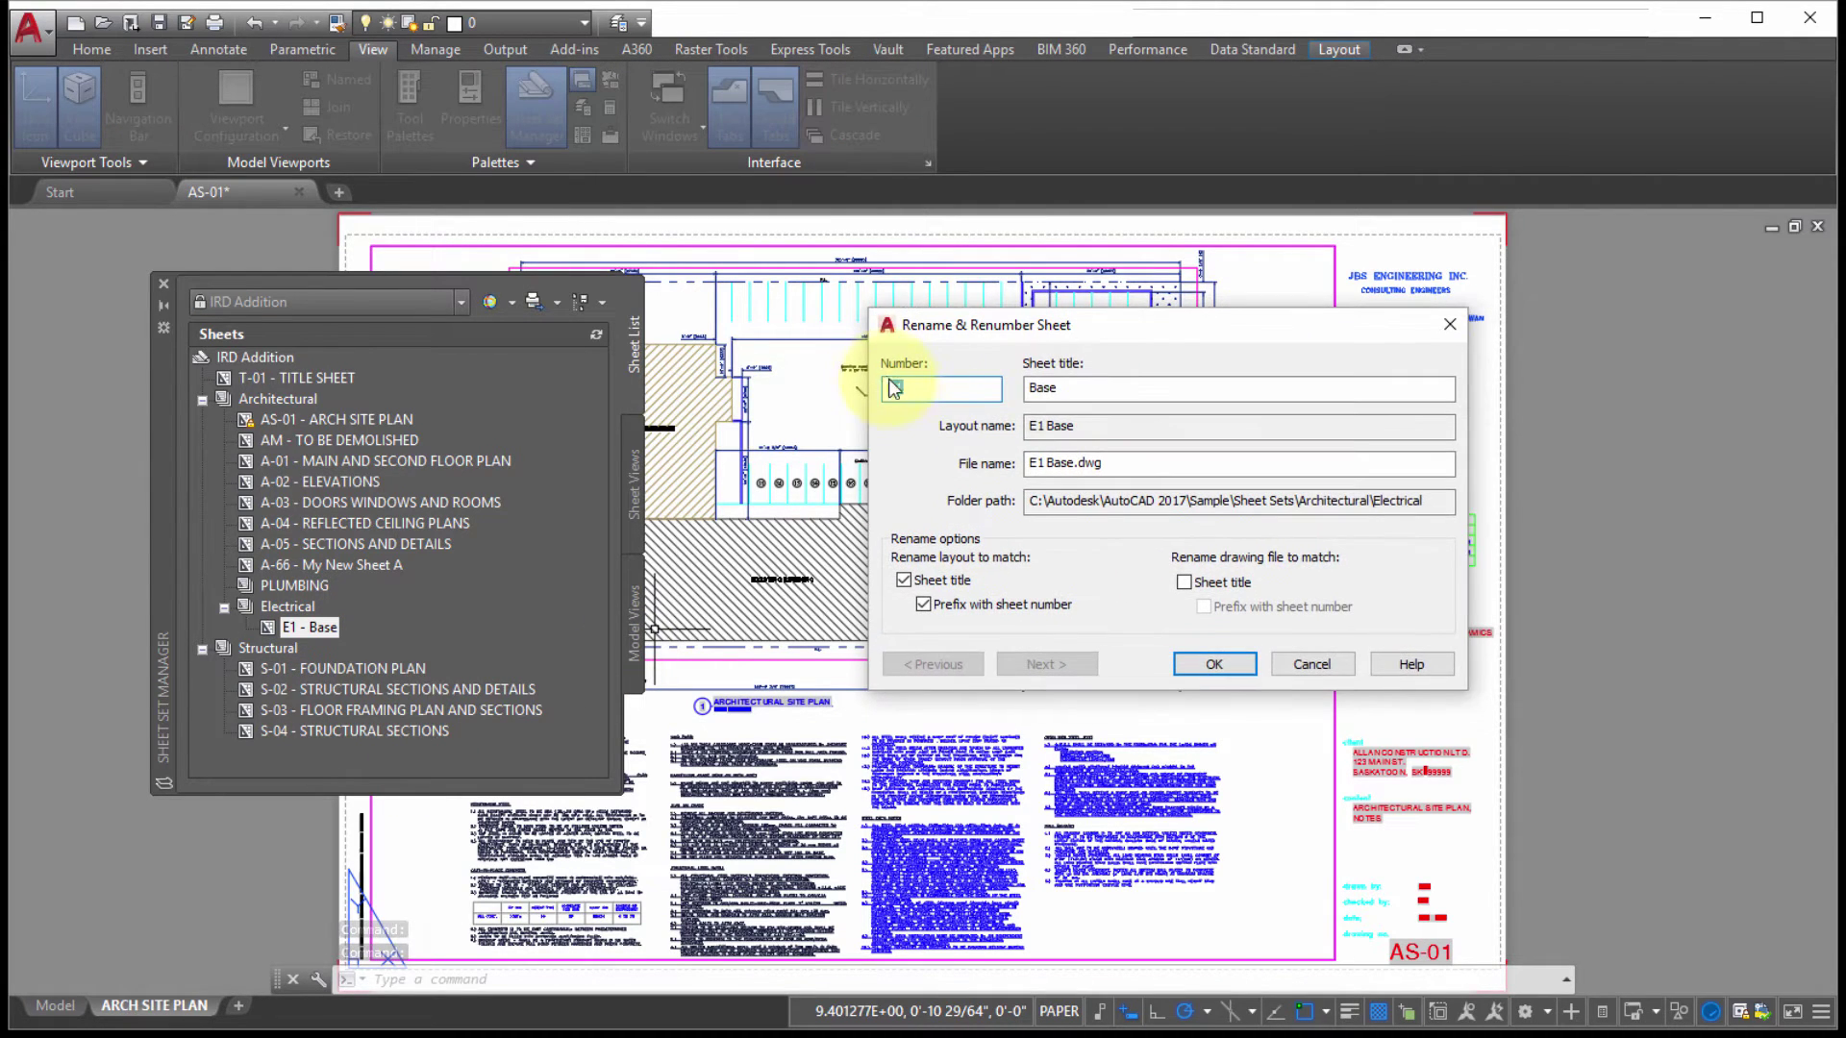
{"action": "left_click", "coordinate": [896, 388]}
{"action": "type", "text": "0"}
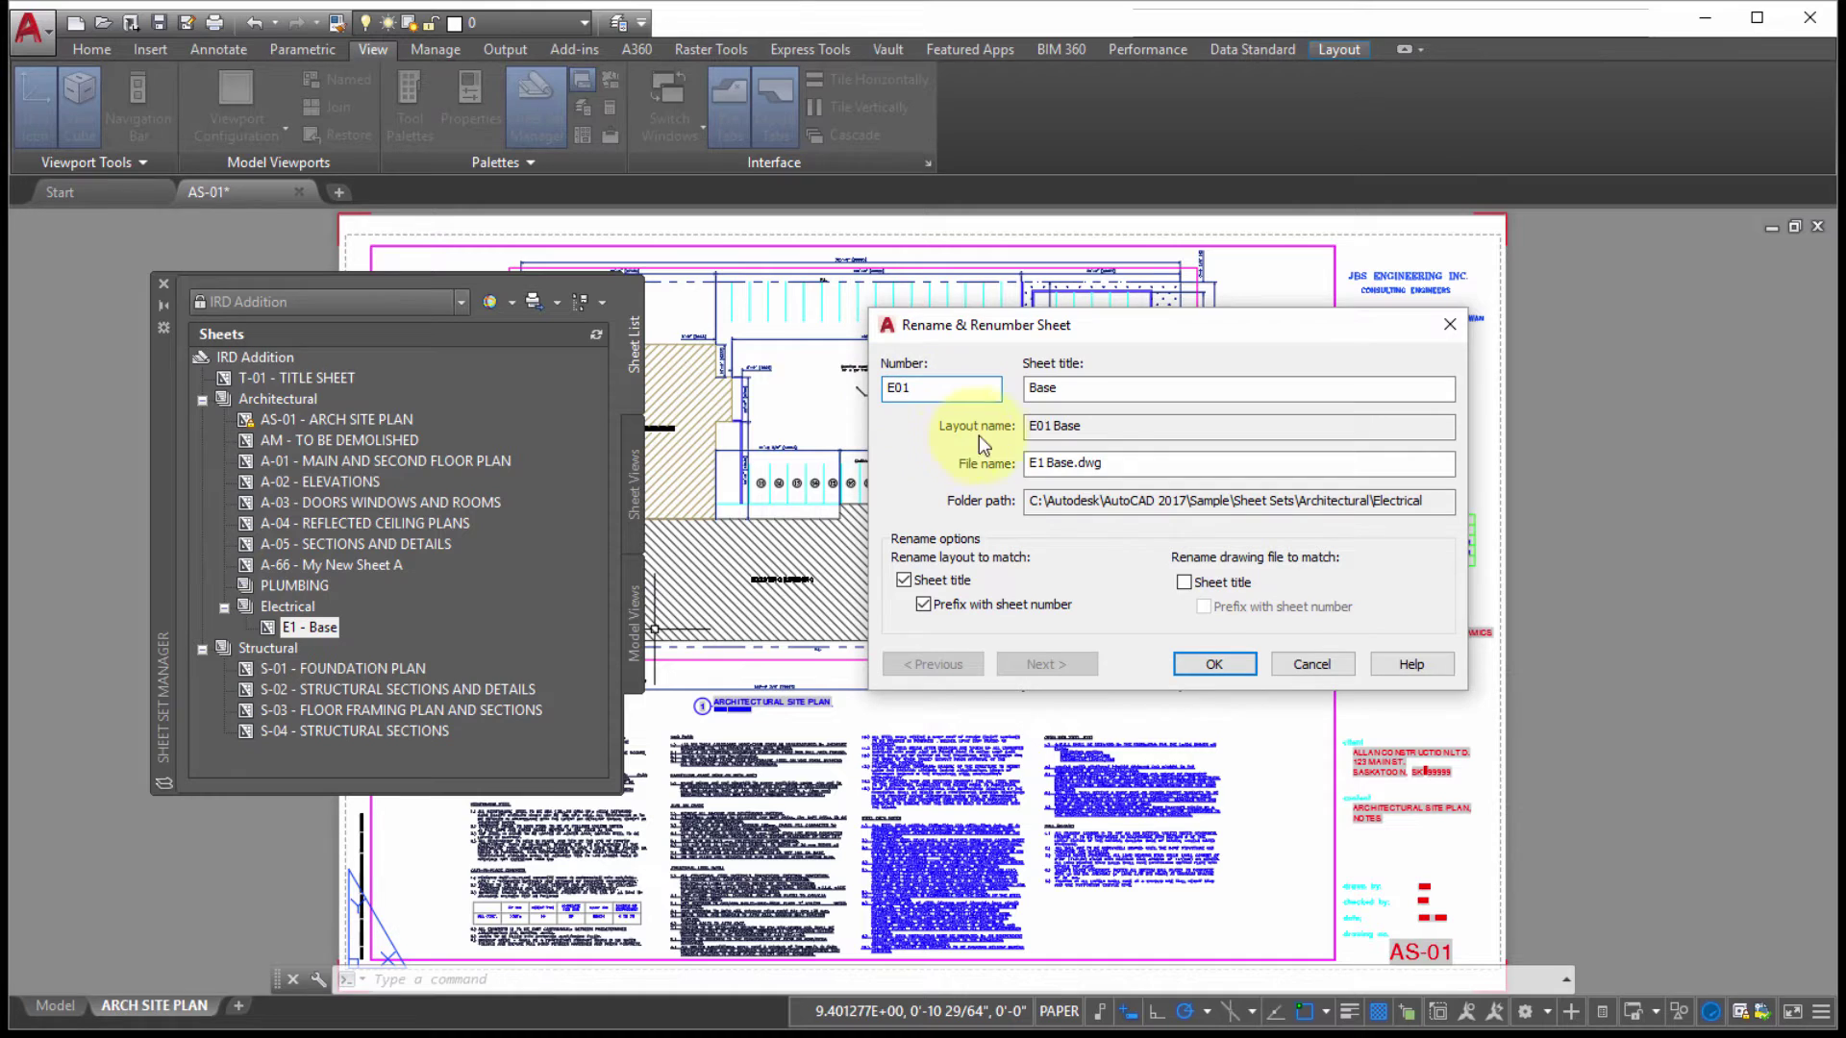
{"action": "left_click", "coordinate": [1075, 394]}
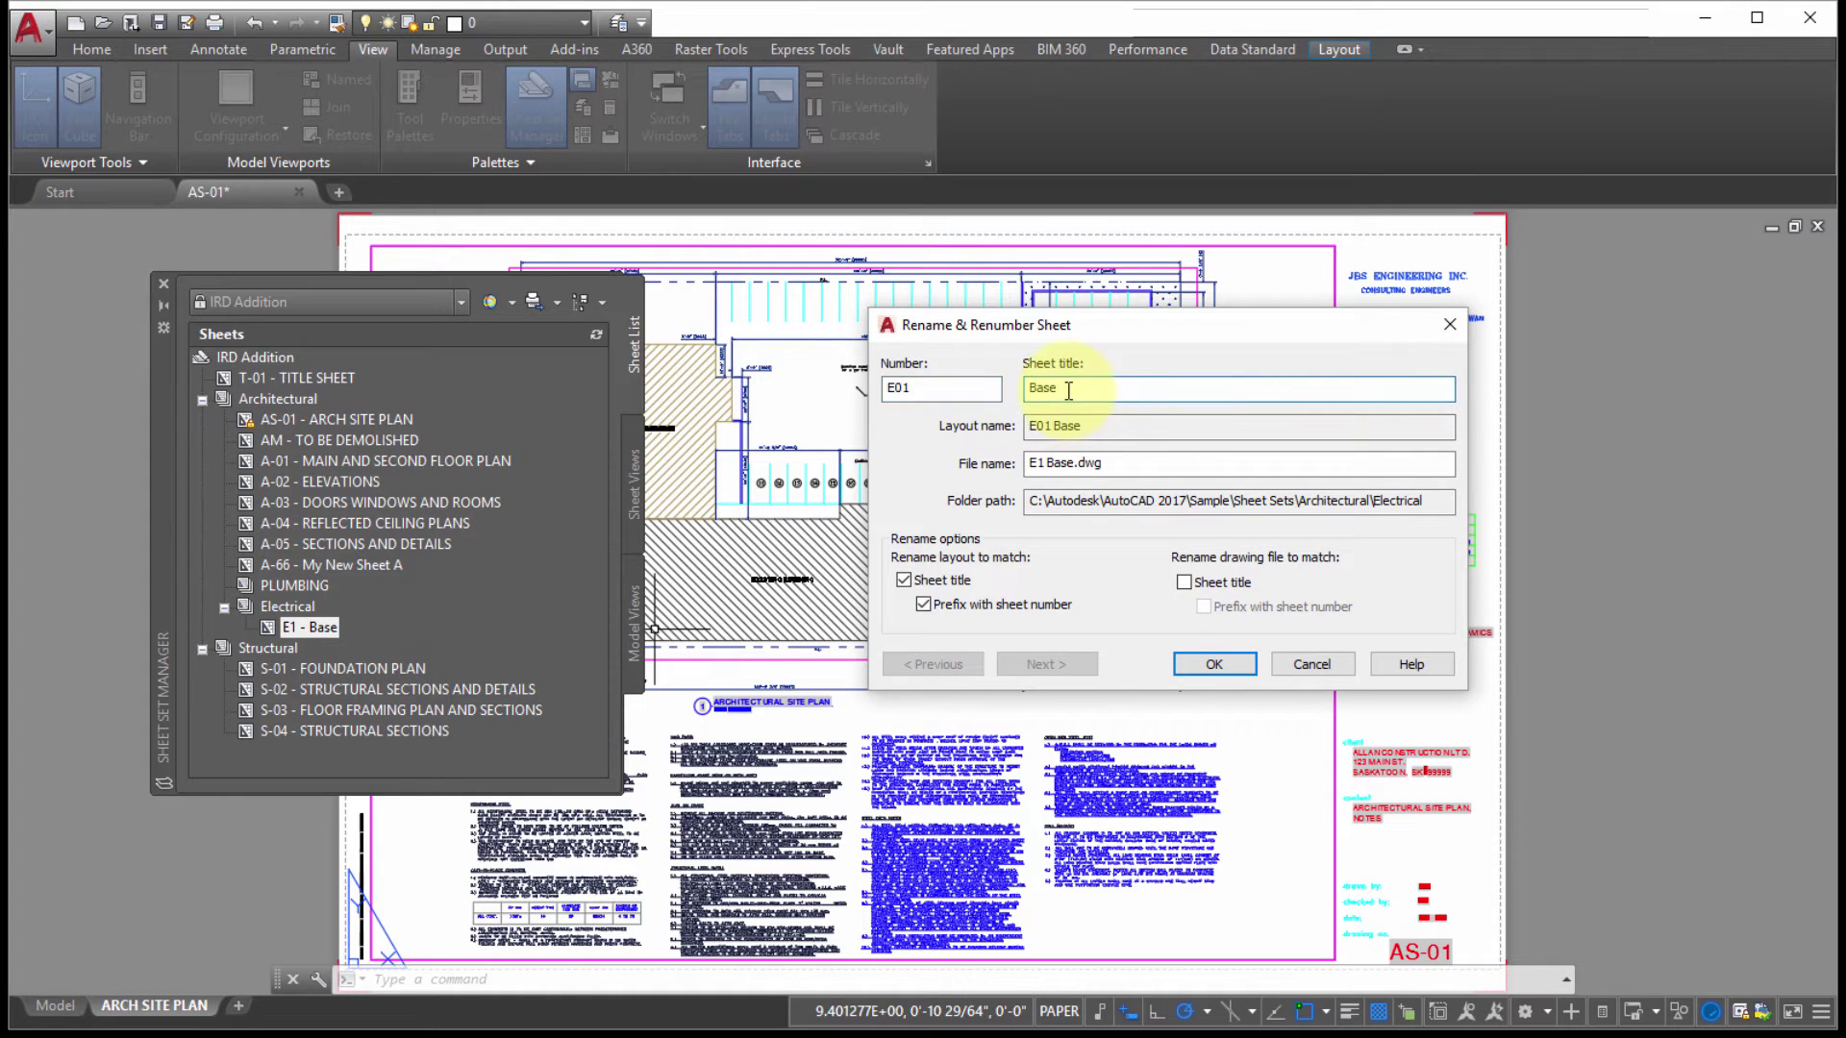
{"action": "type", "text": "Electrical Pacakge"}
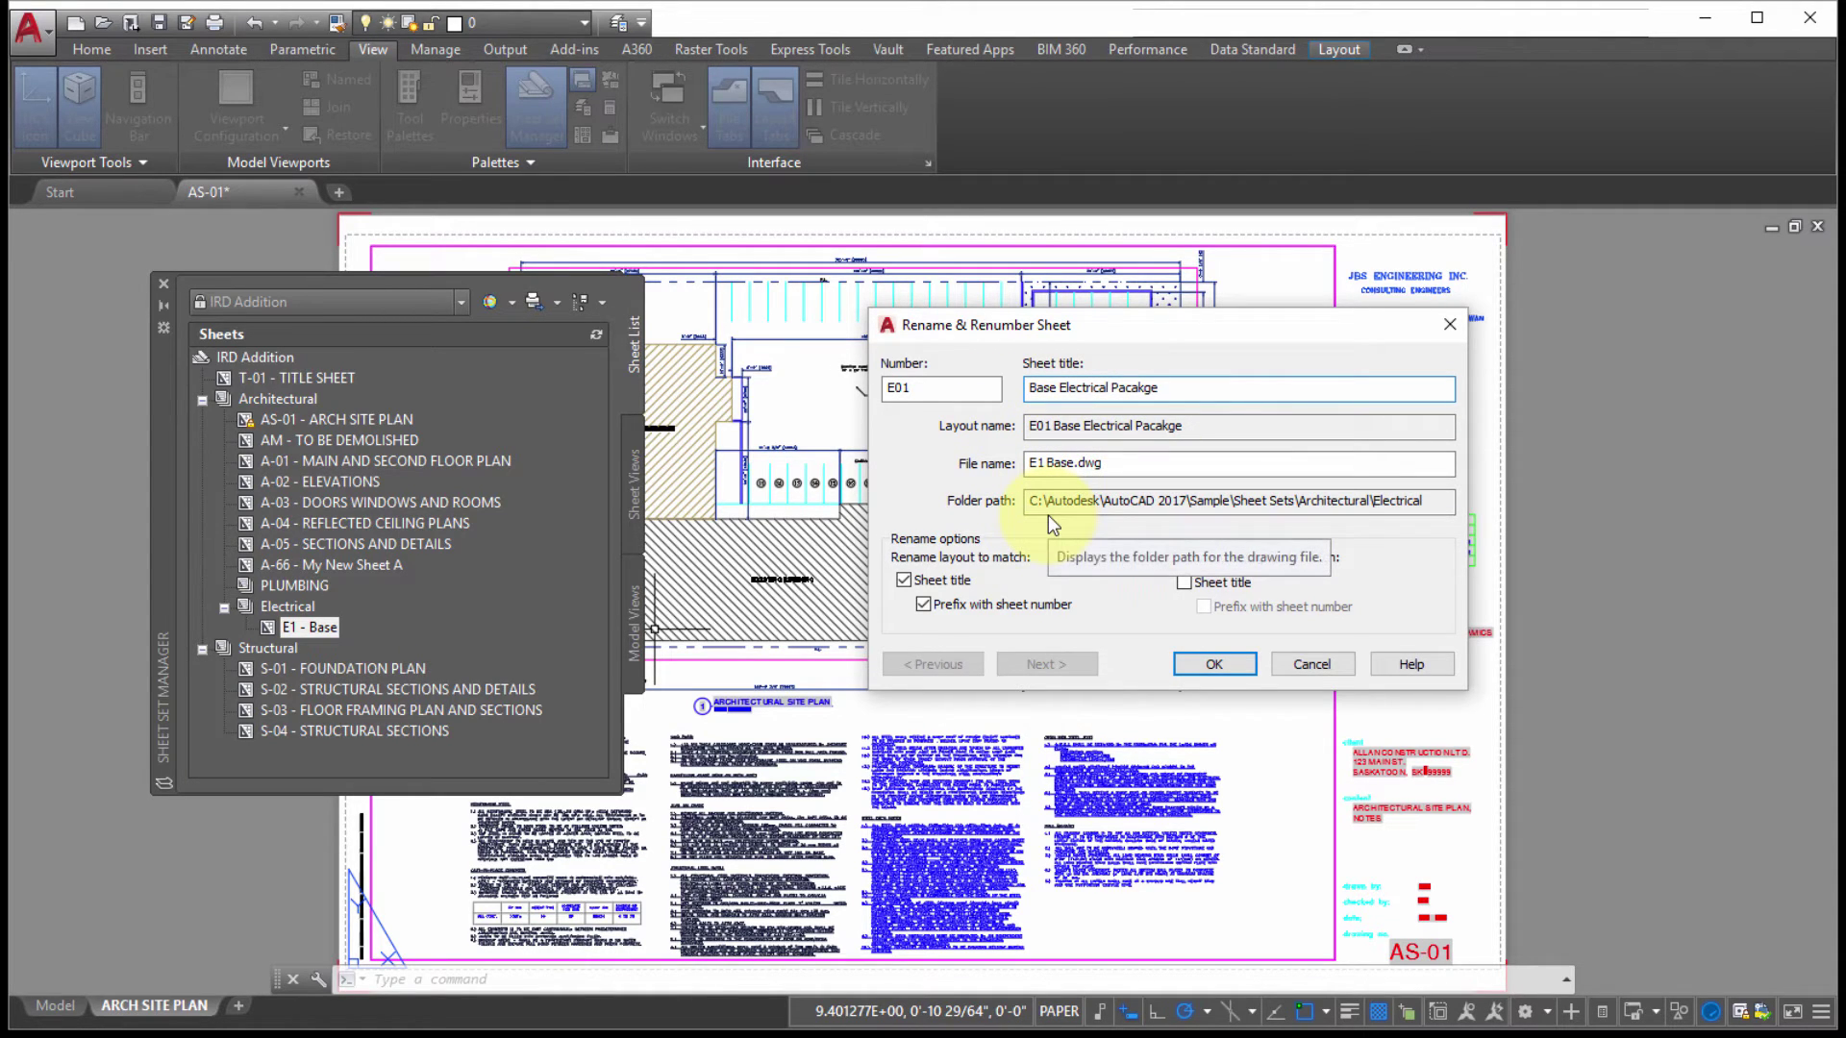
Change the sheet's file name to E01 Base Electrical Pacakge, reusing the text of the sheet title.
{"action": "left_click", "coordinate": [1043, 464]}
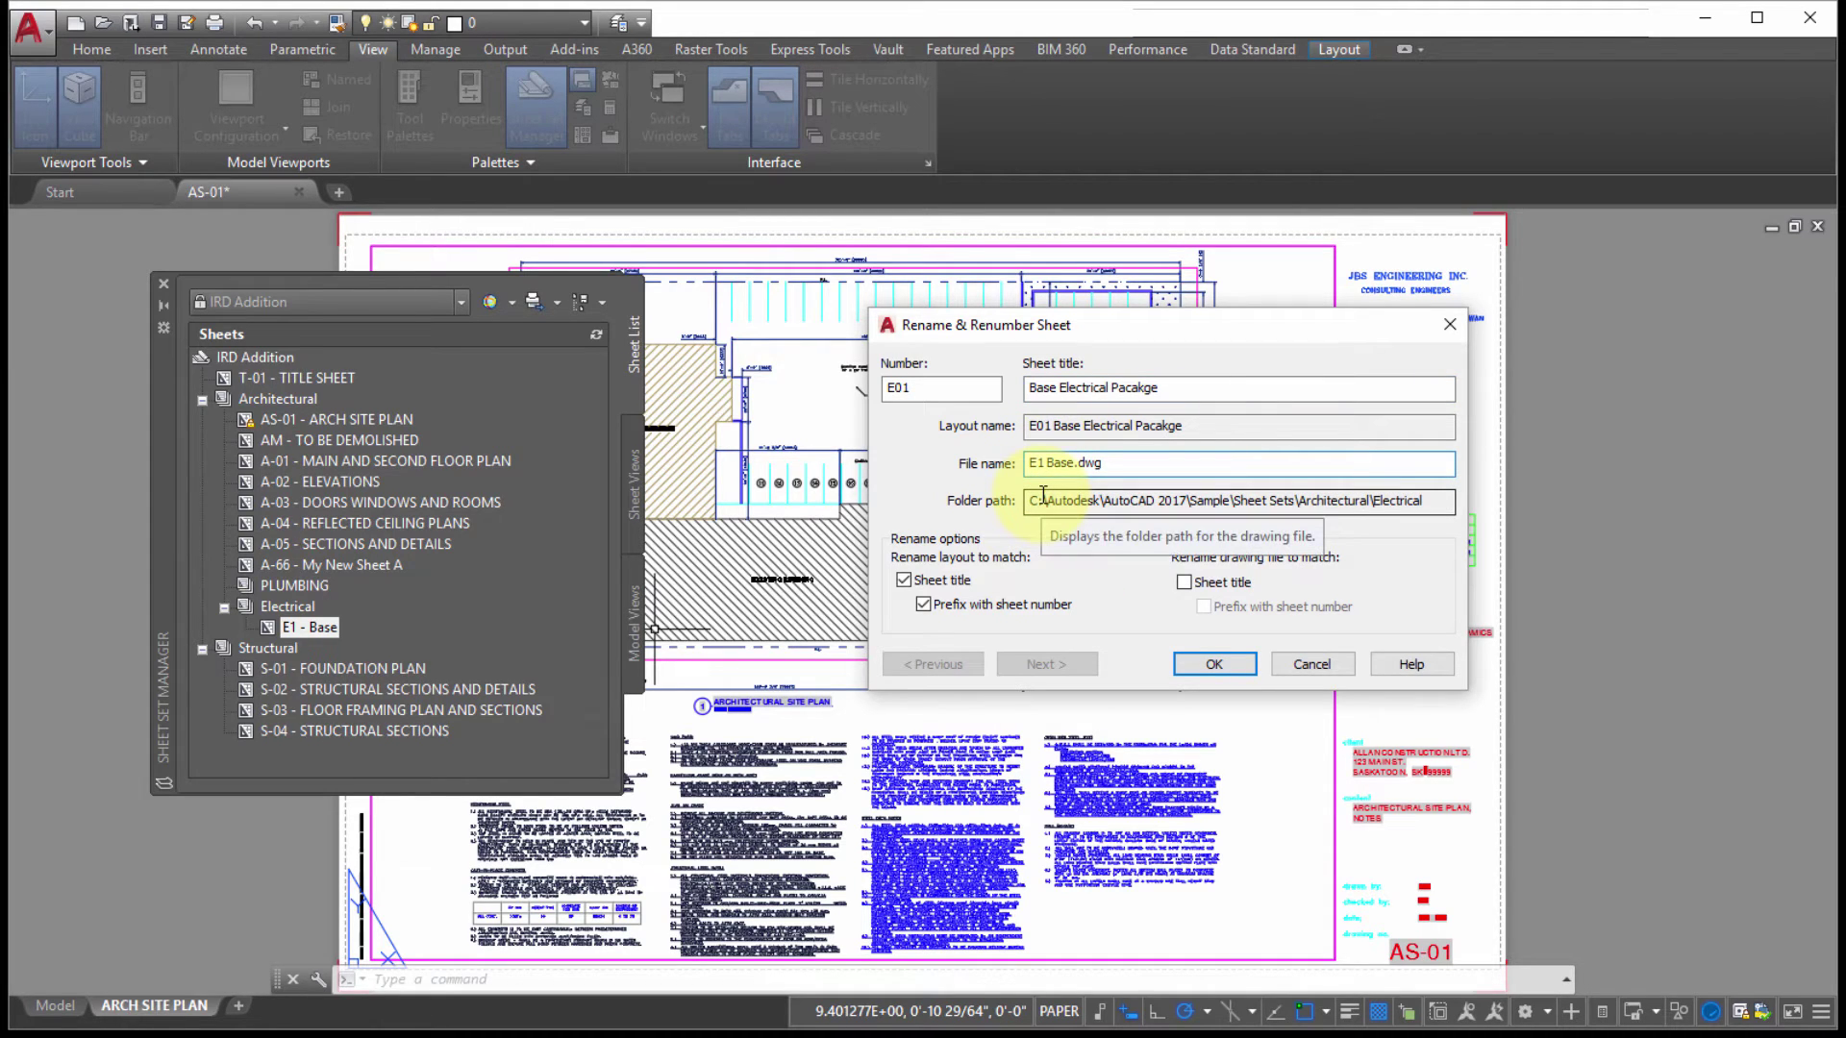
{"action": "left_click", "coordinate": [1036, 464]}
{"action": "type", "text": "0"}
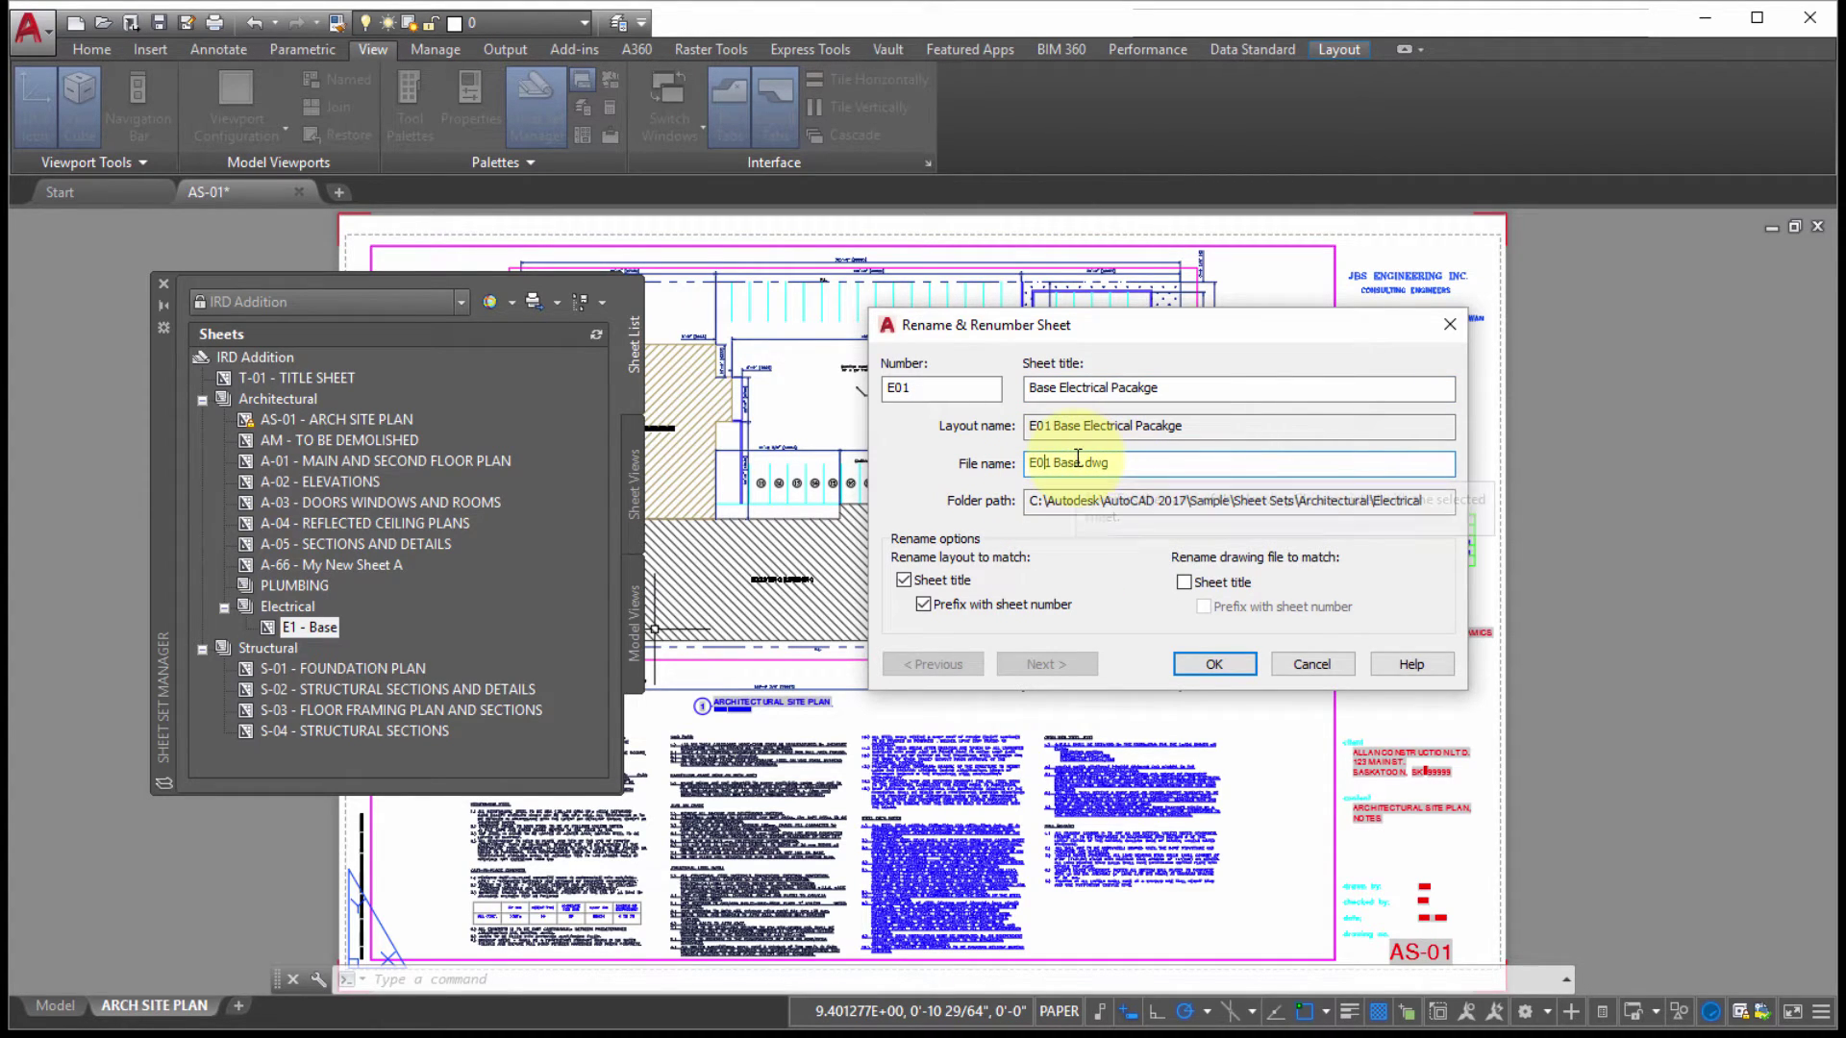
{"action": "left_click_drag", "start_coordinate": [1168, 389], "coordinate": [985, 387]}
{"action": "key", "text": "ctrl+c"}
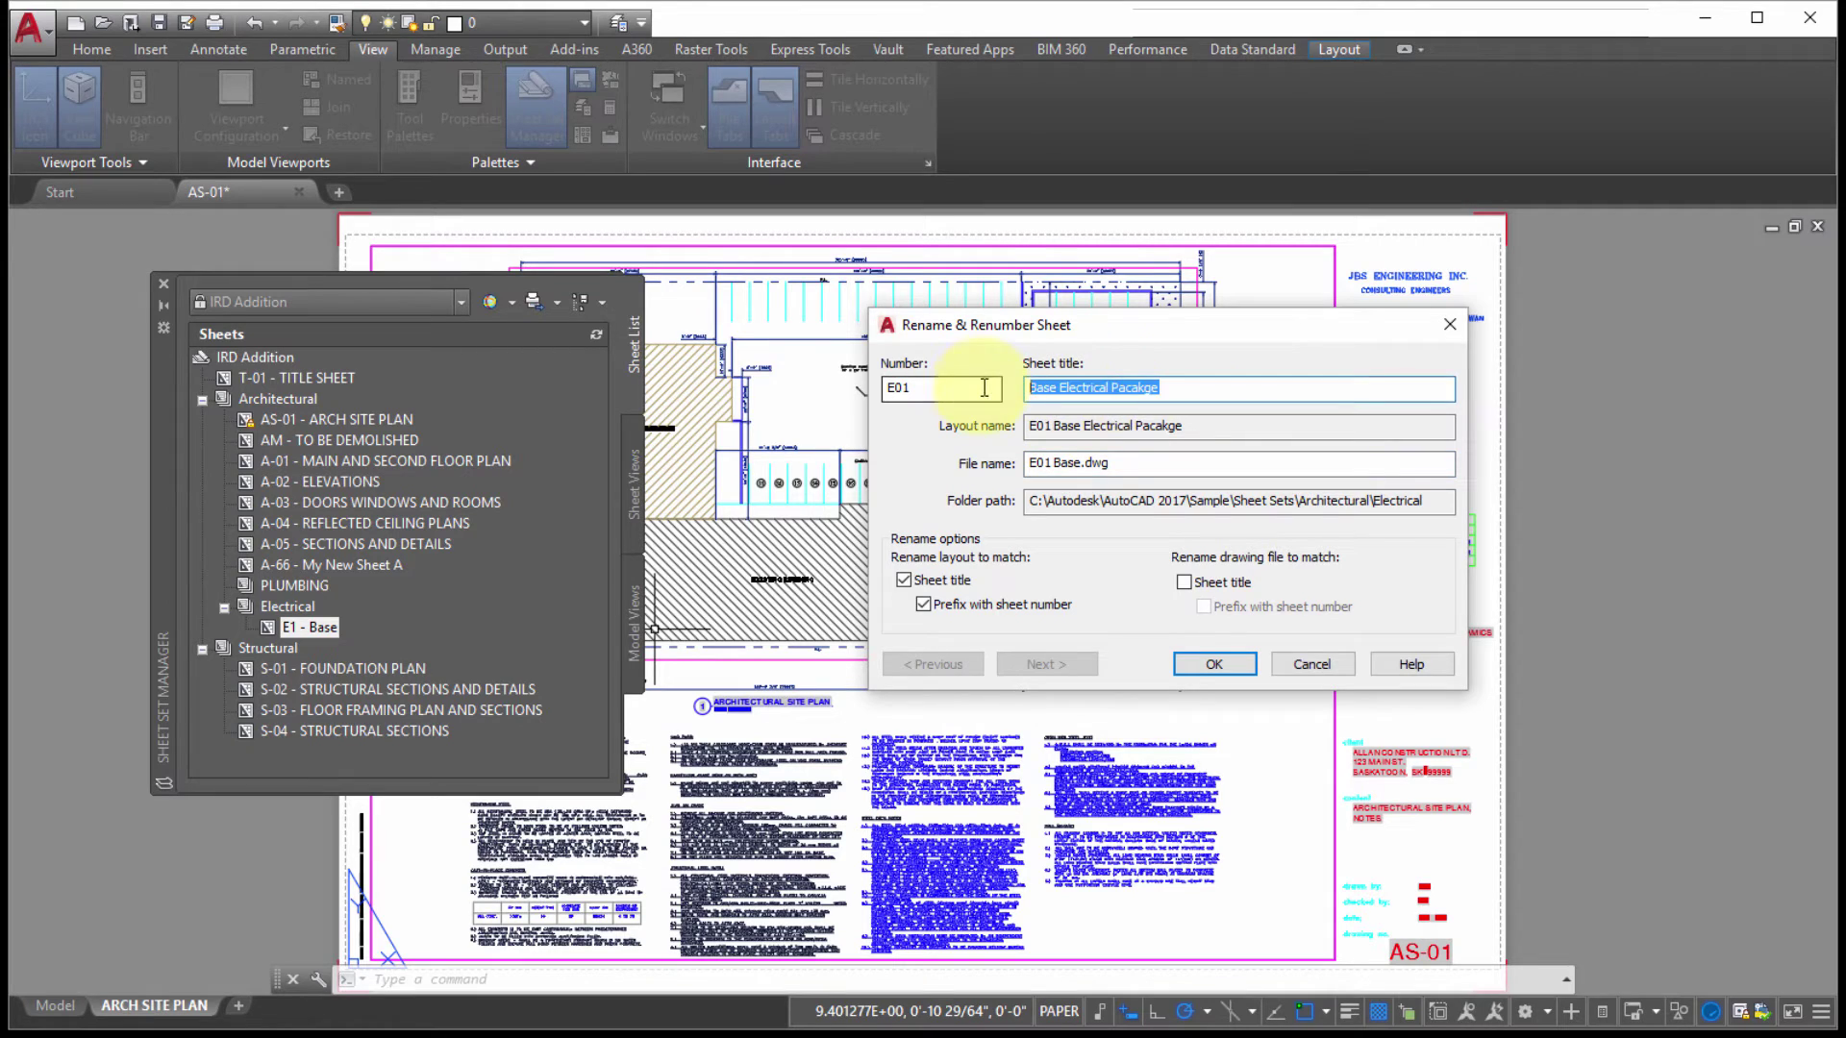
{"action": "double_click", "coordinate": [1084, 468]}
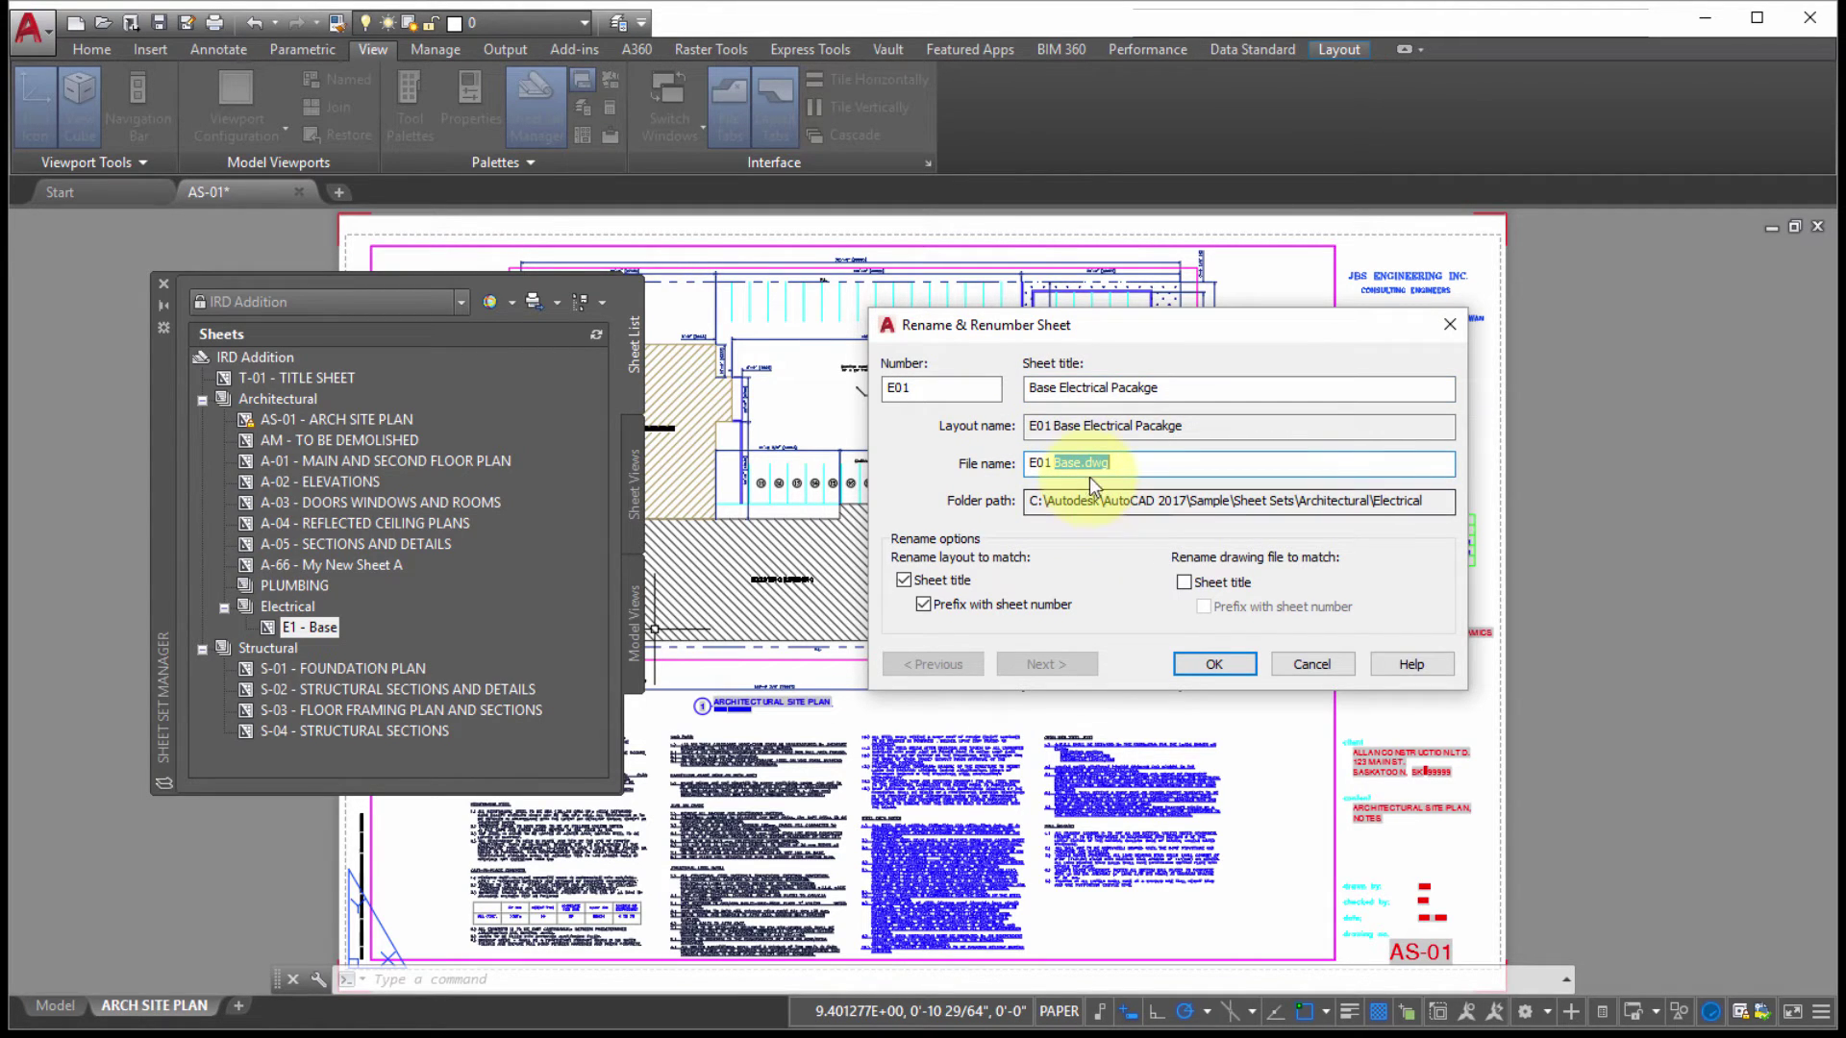
{"action": "key", "text": "ctrl+v"}
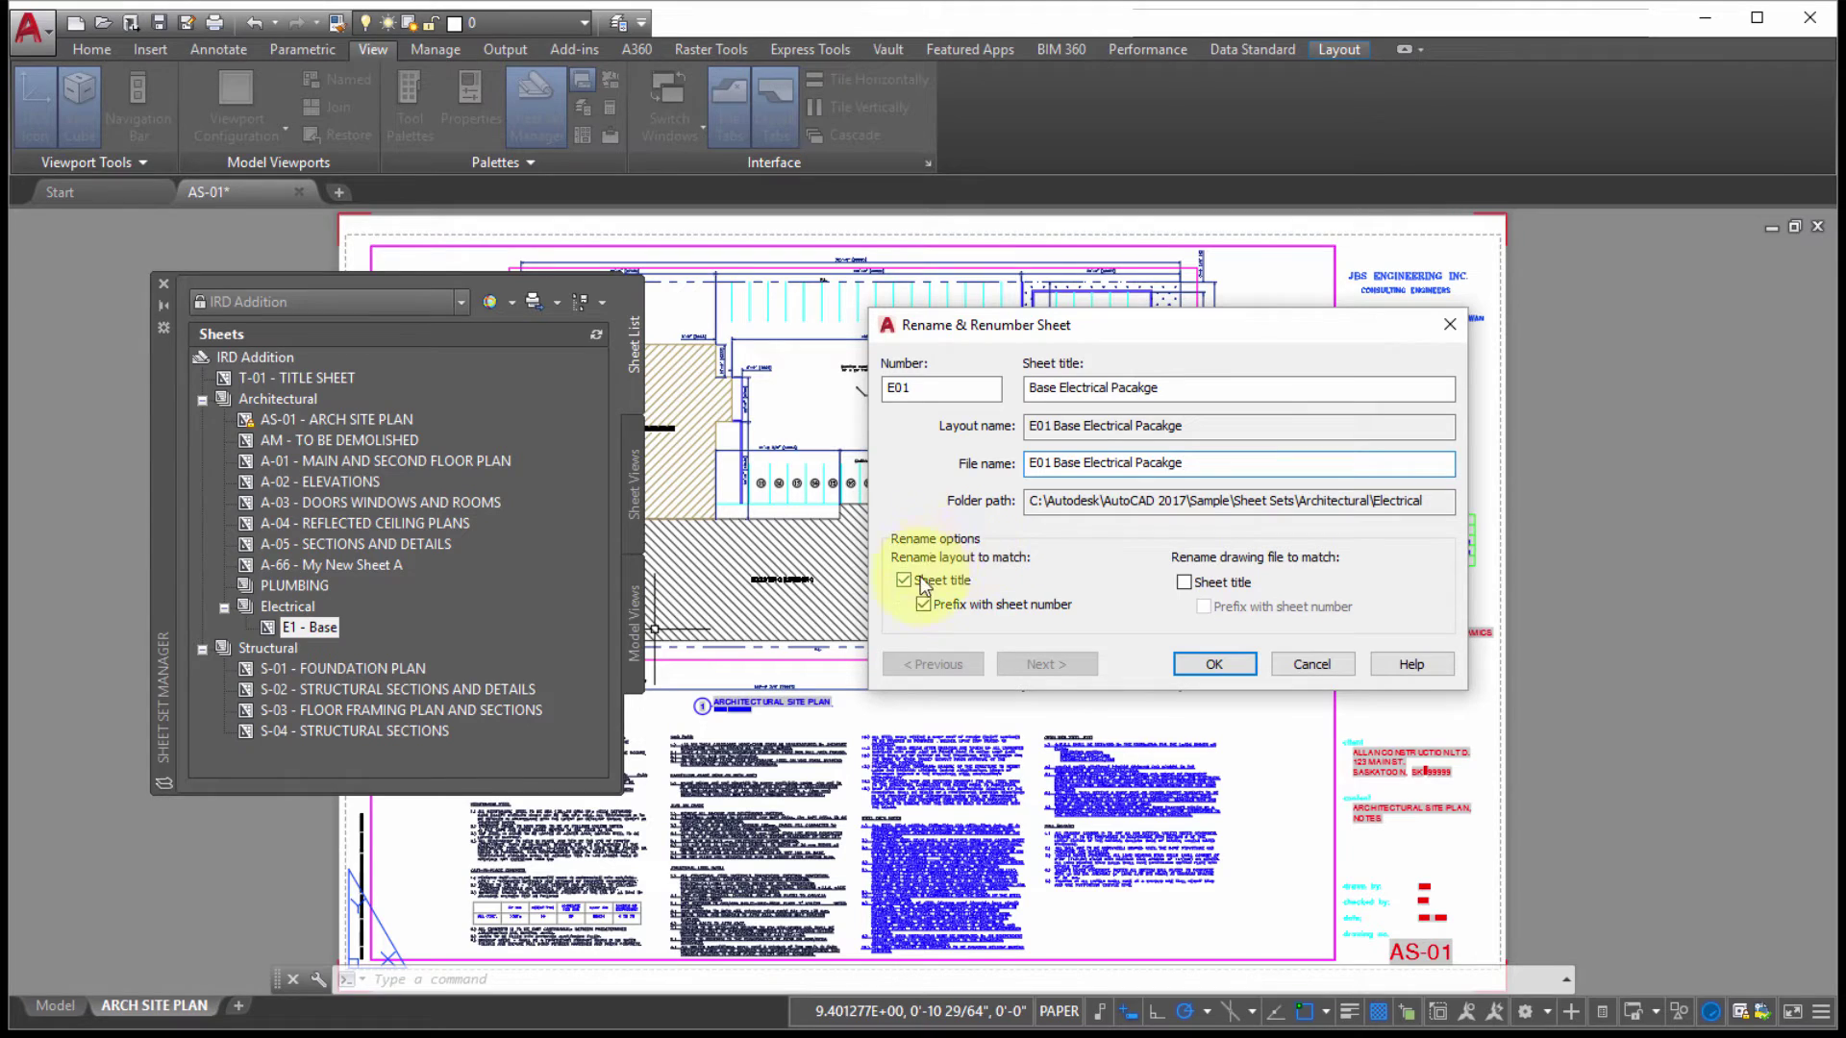
Set the drawing file to be renamed to match the sheet title, prefixed with the sheet number, and apply the renaming.
{"action": "left_click", "coordinate": [1227, 585]}
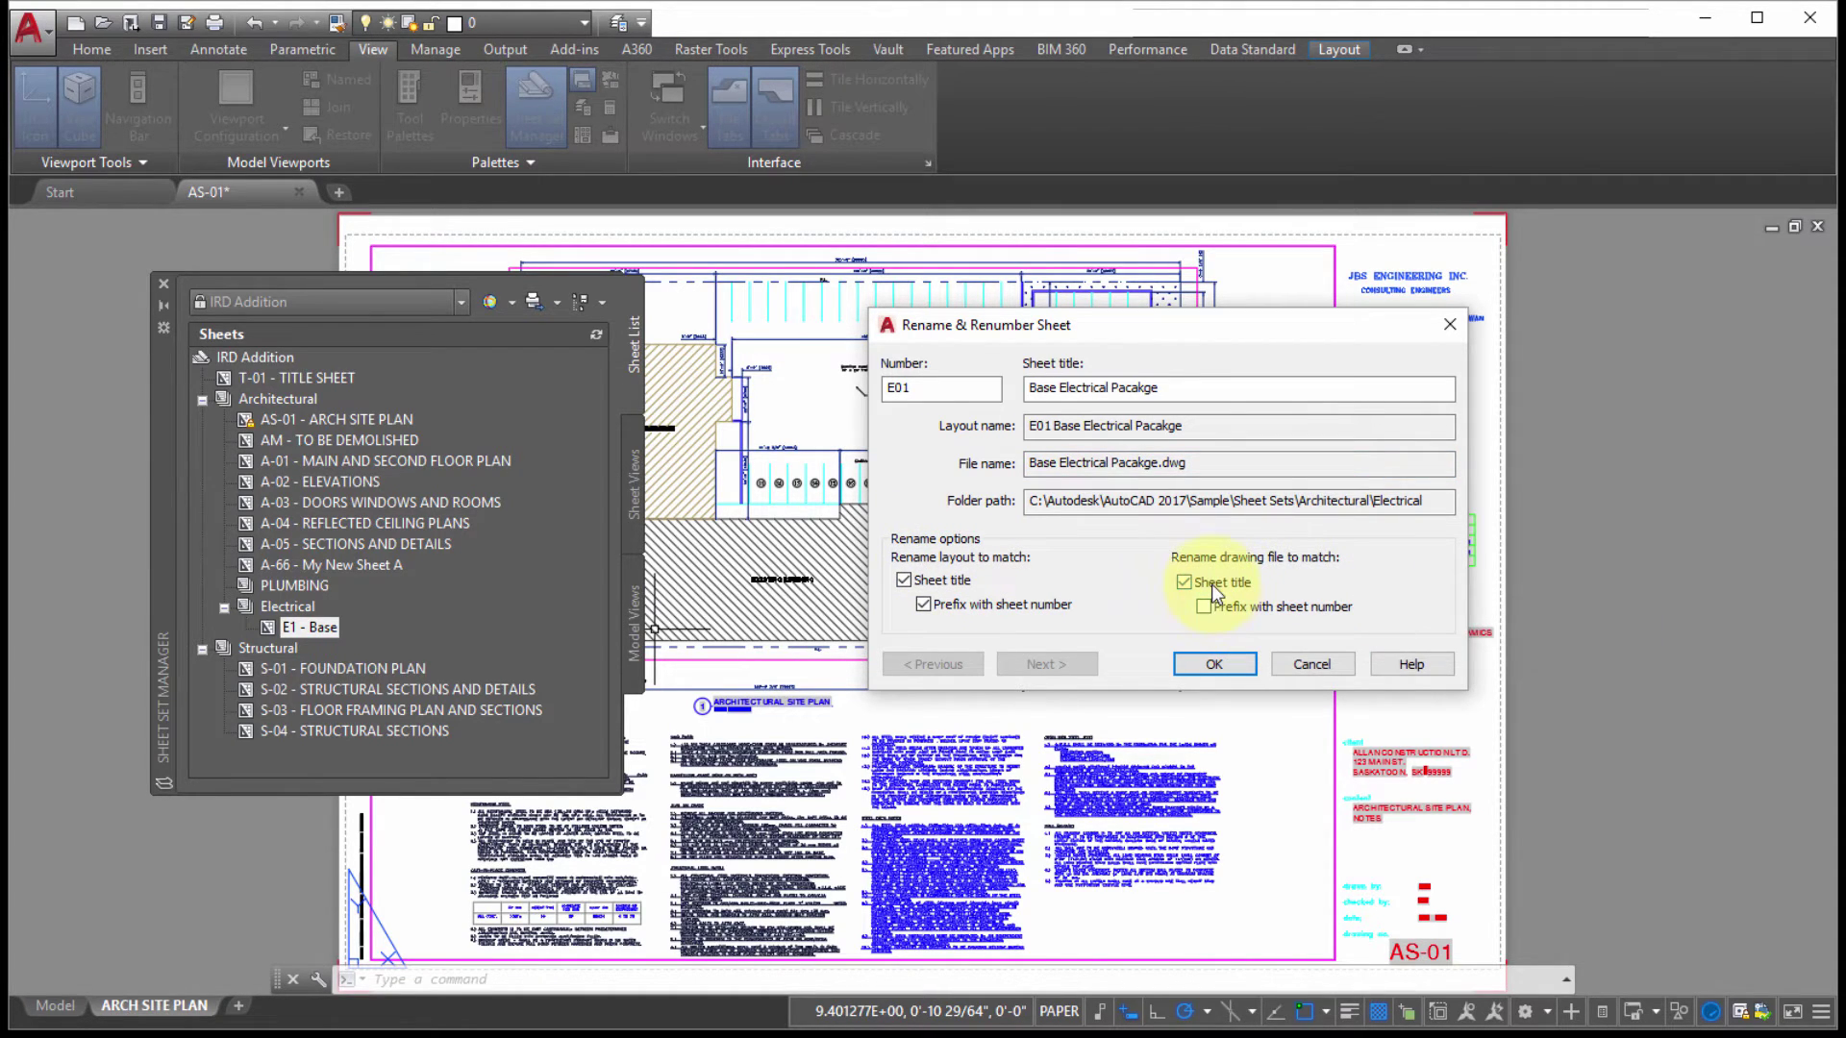
{"action": "left_click", "coordinate": [1211, 585]}
{"action": "left_click", "coordinate": [1212, 585]}
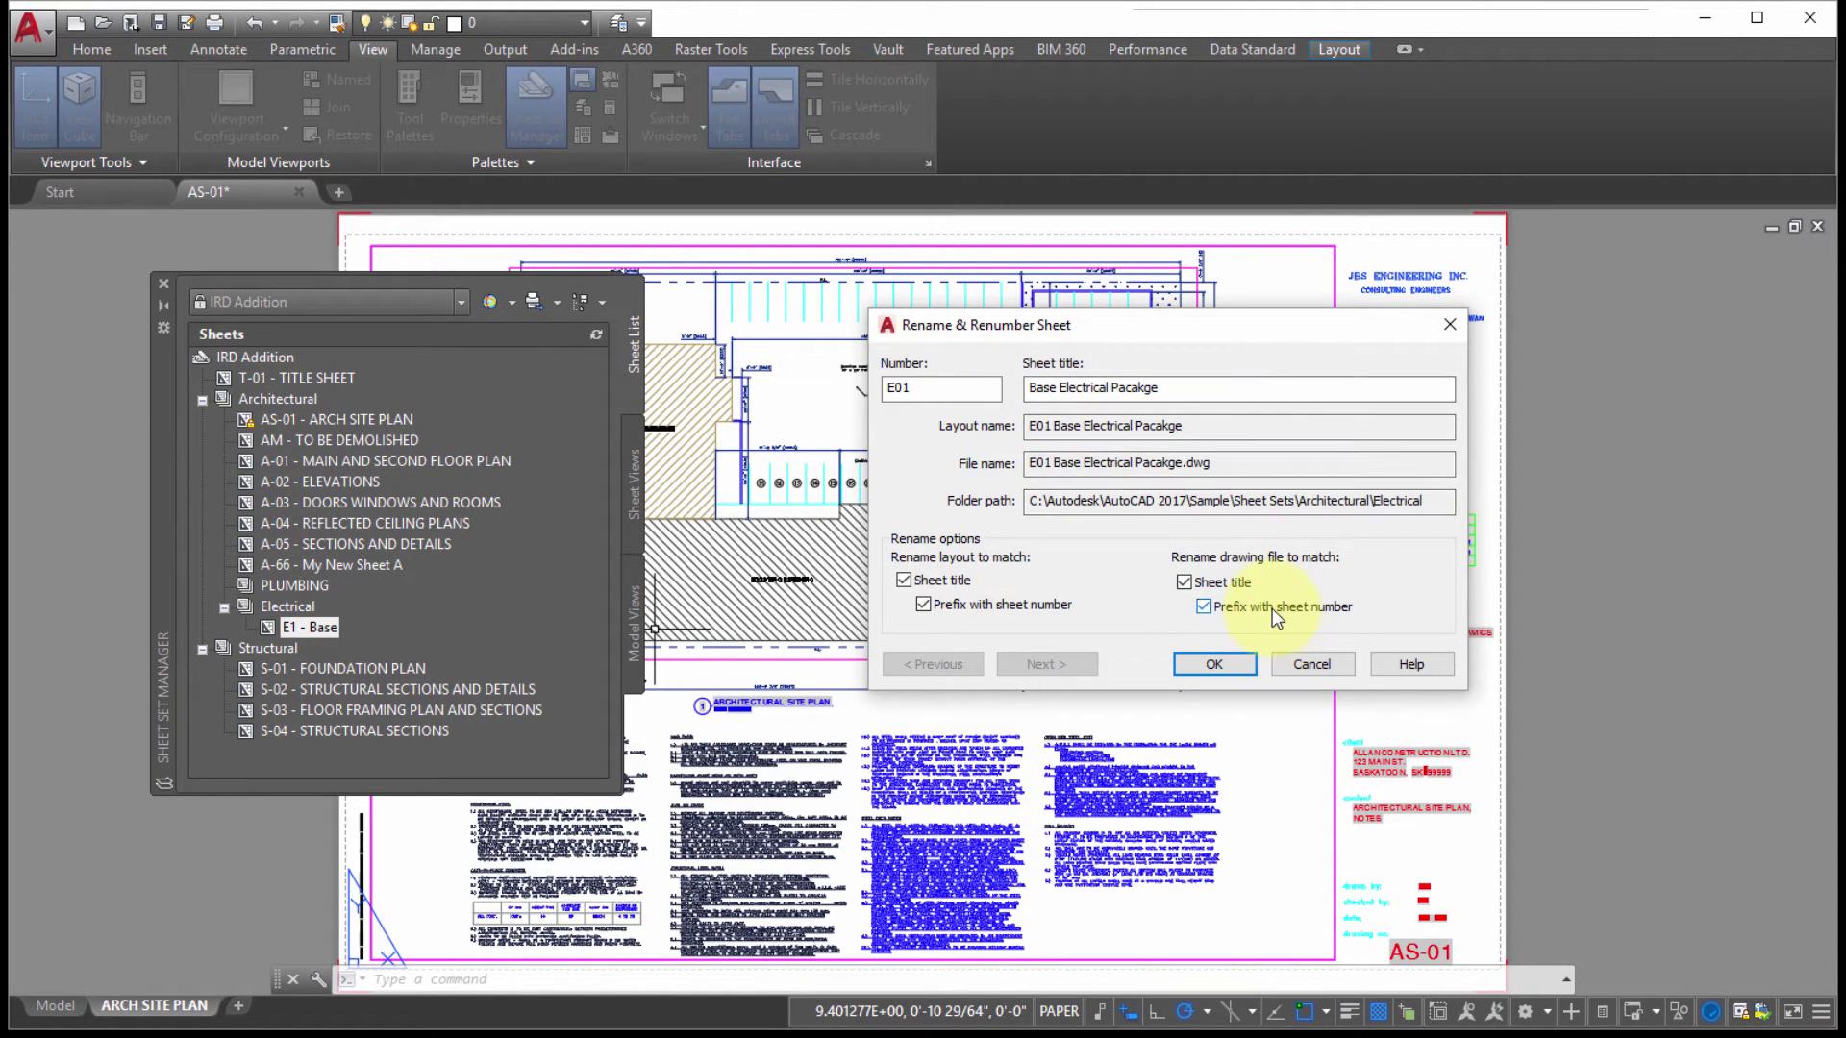
{"action": "left_click", "coordinate": [1224, 590]}
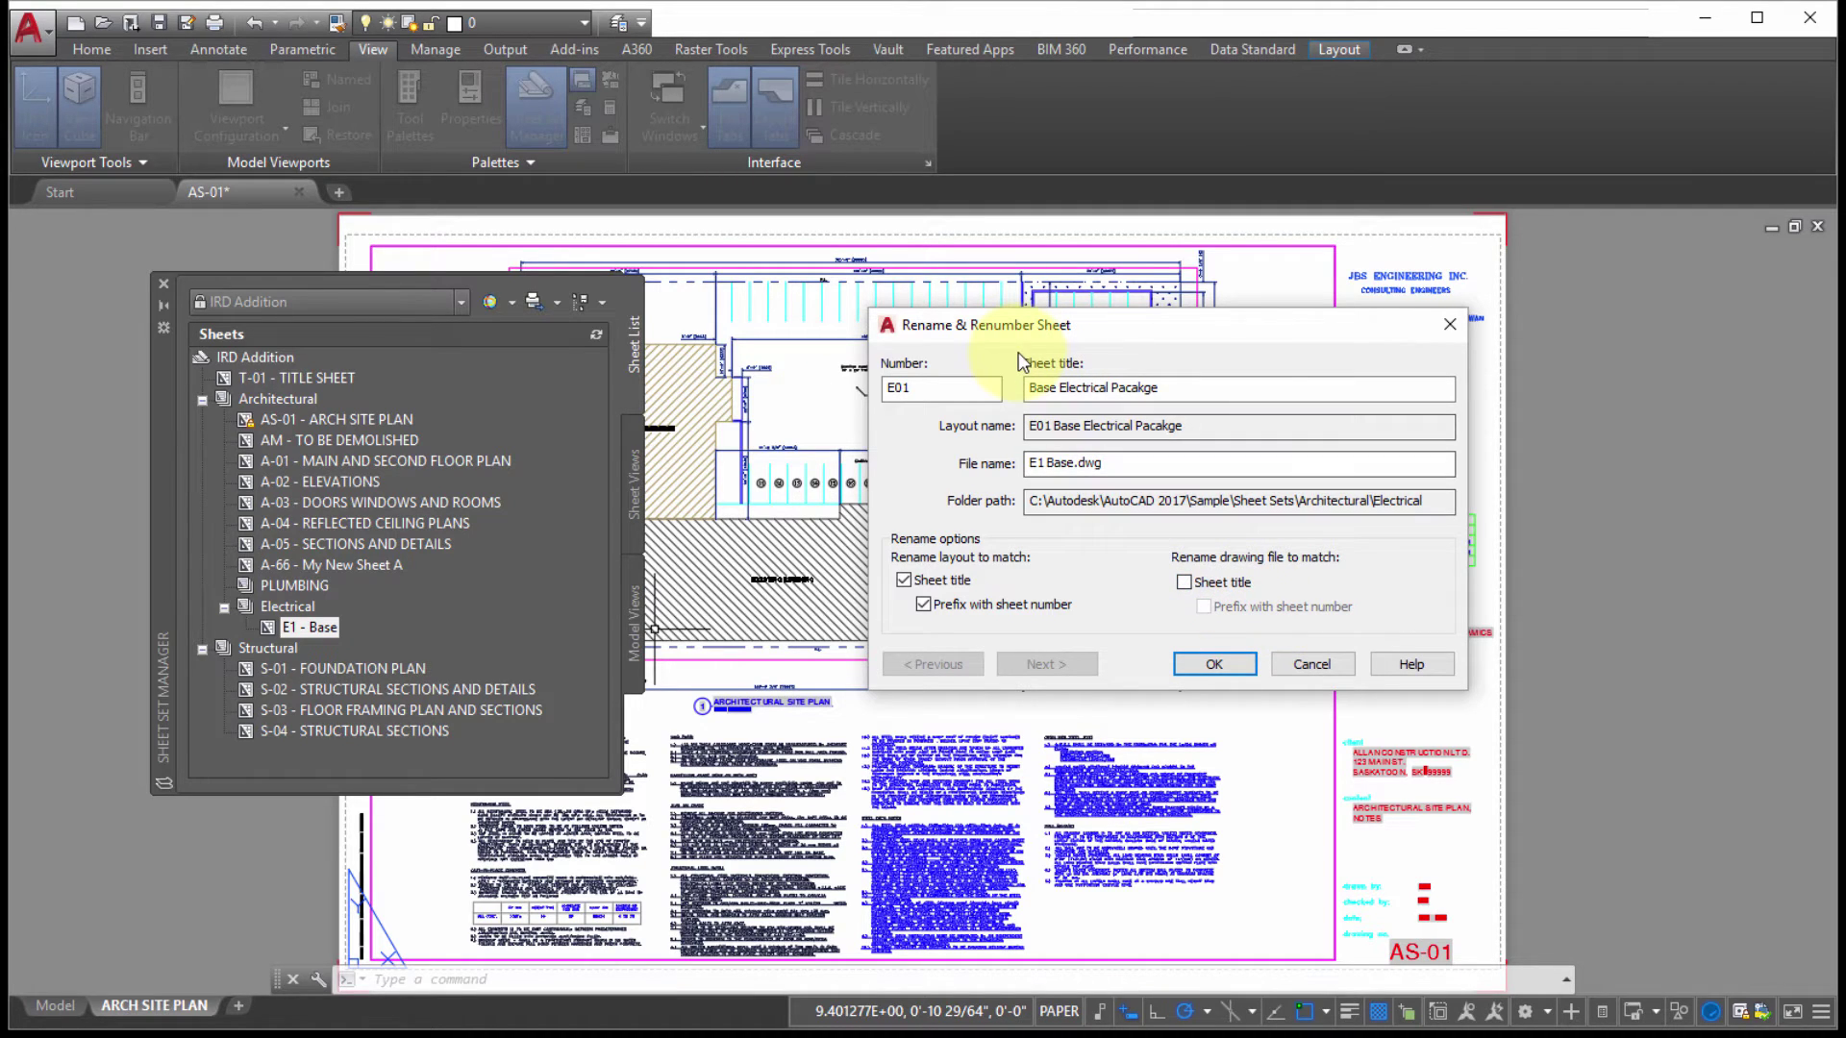
{"action": "left_click", "coordinate": [1185, 582]}
{"action": "left_click", "coordinate": [1203, 607]}
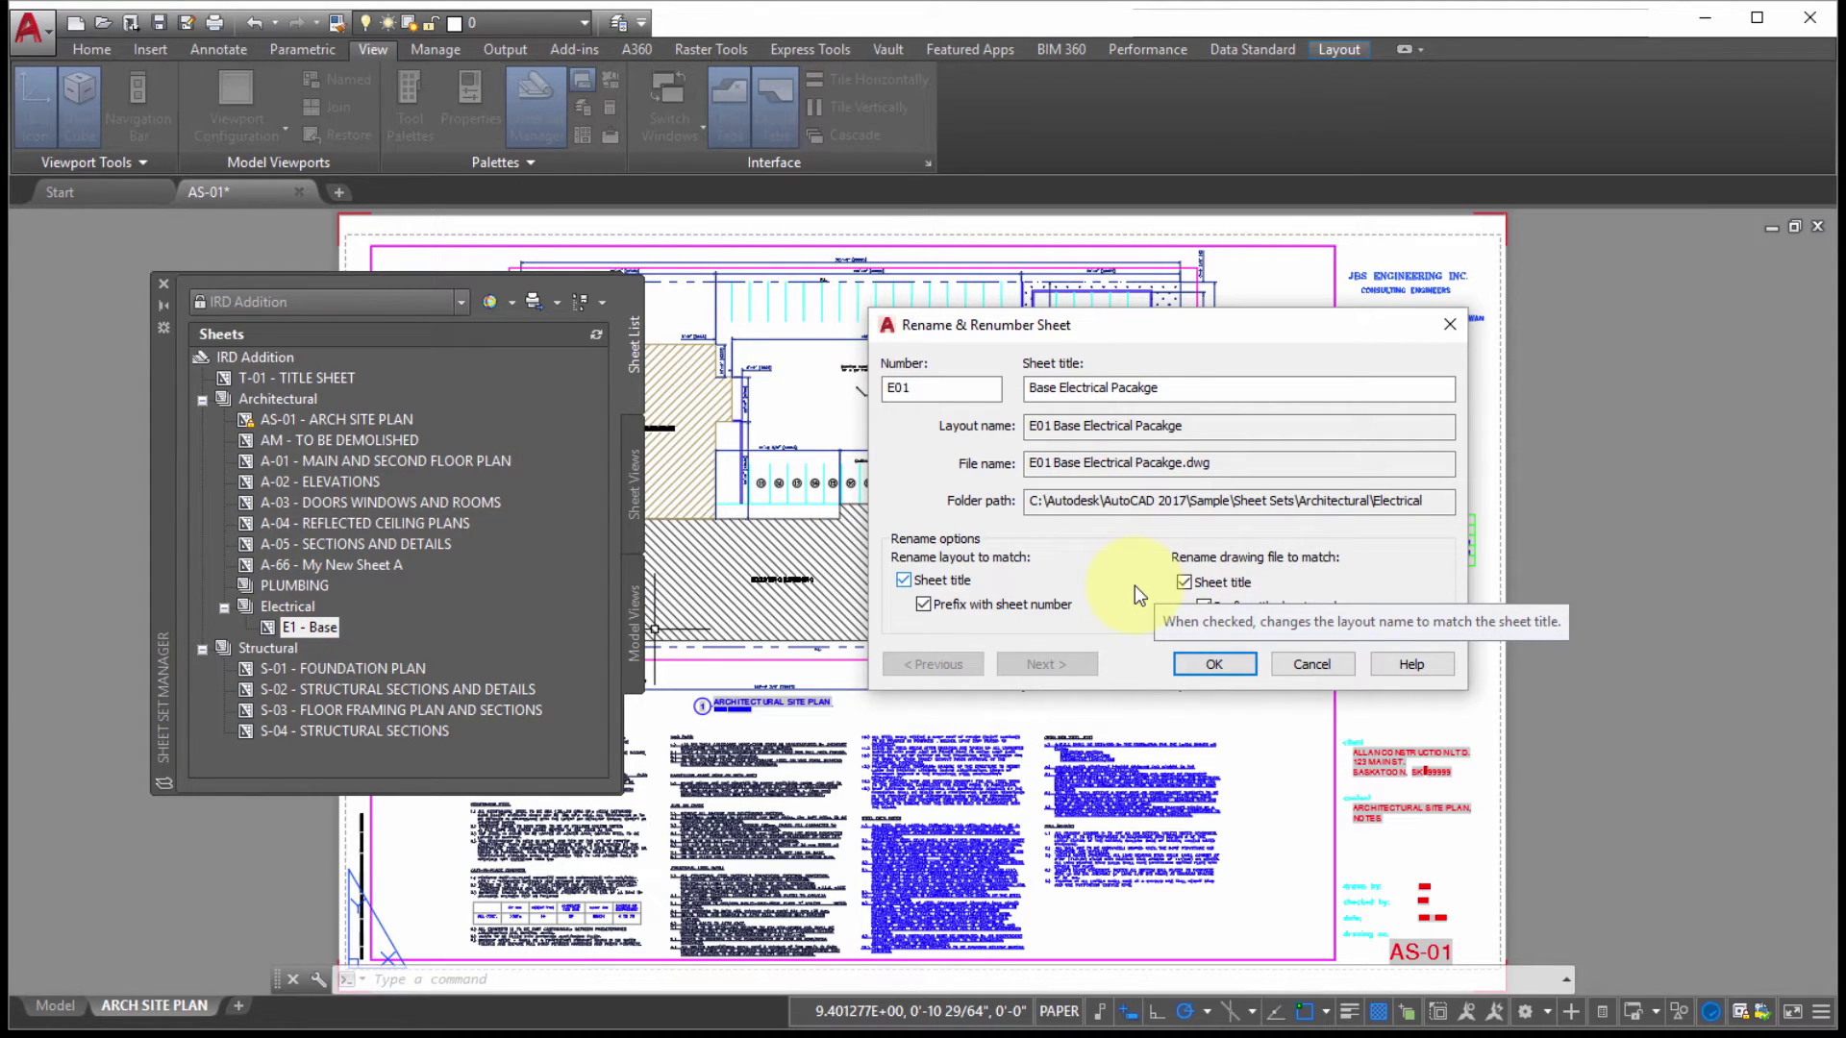
{"action": "left_click", "coordinate": [1214, 664]}
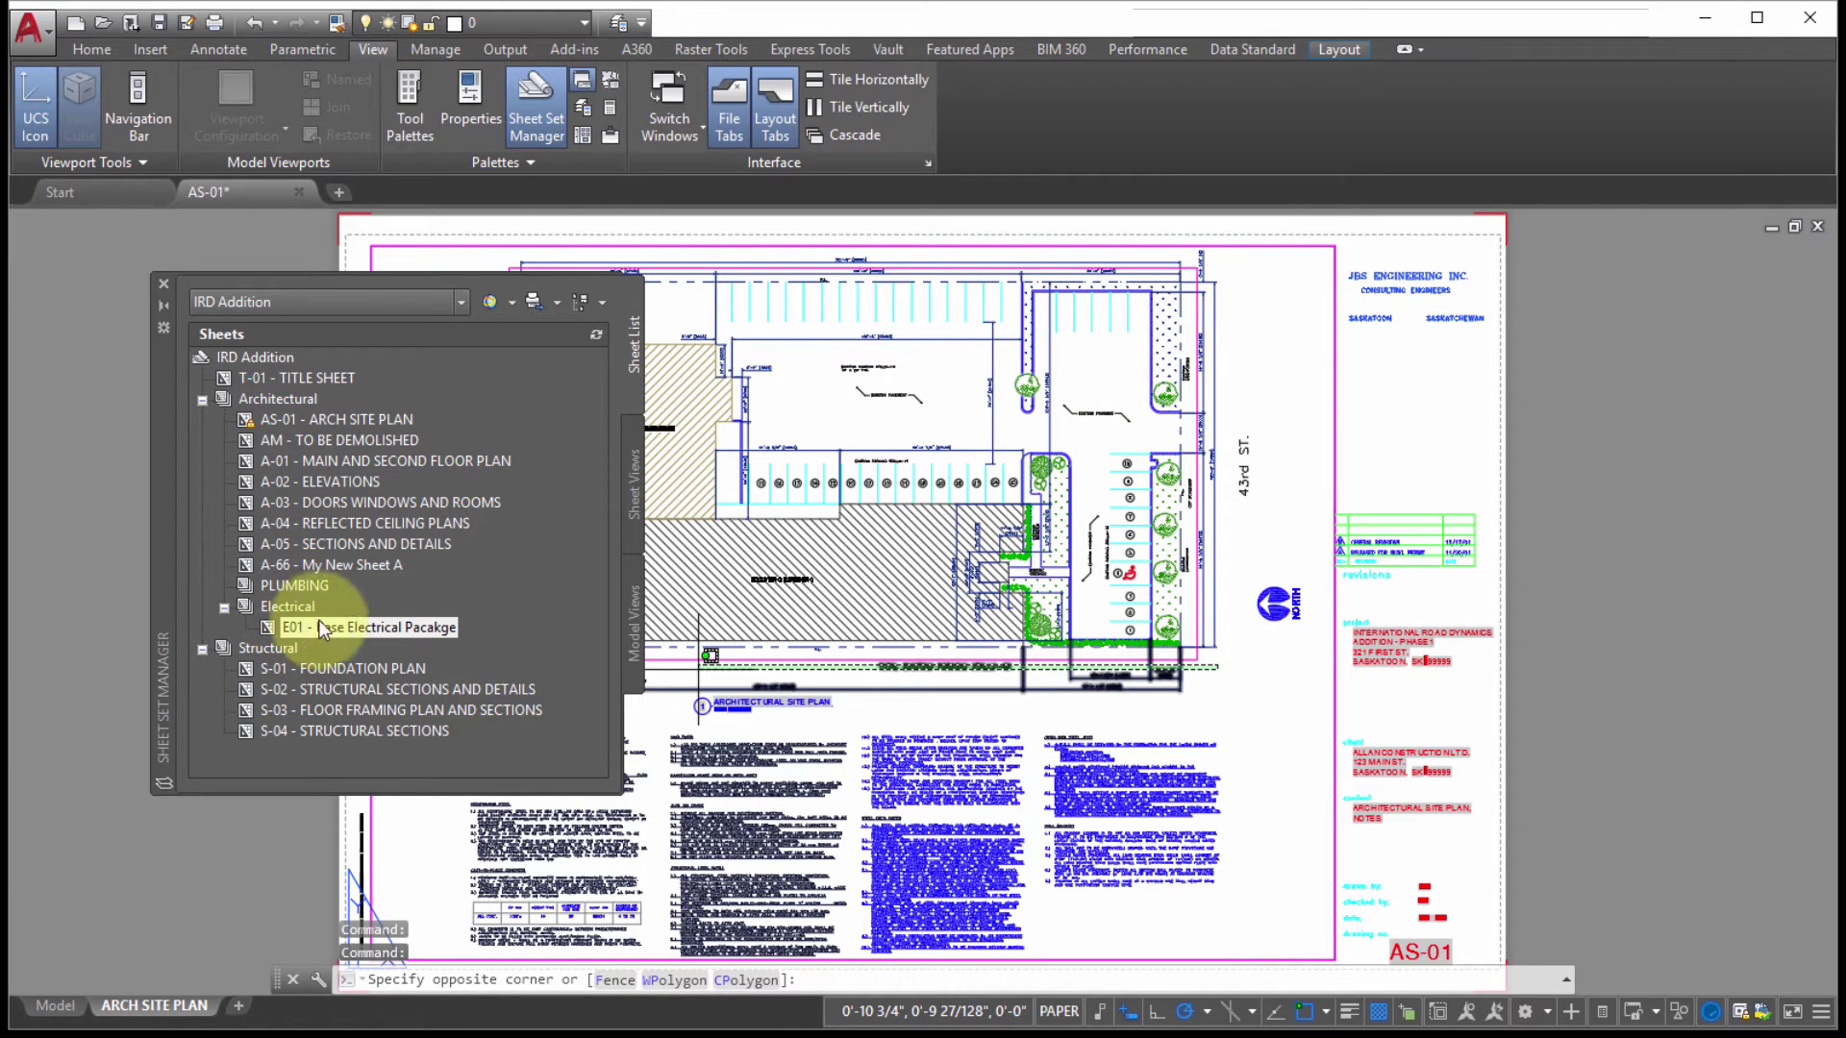
{"action": "left_click", "coordinate": [1249, 759]}
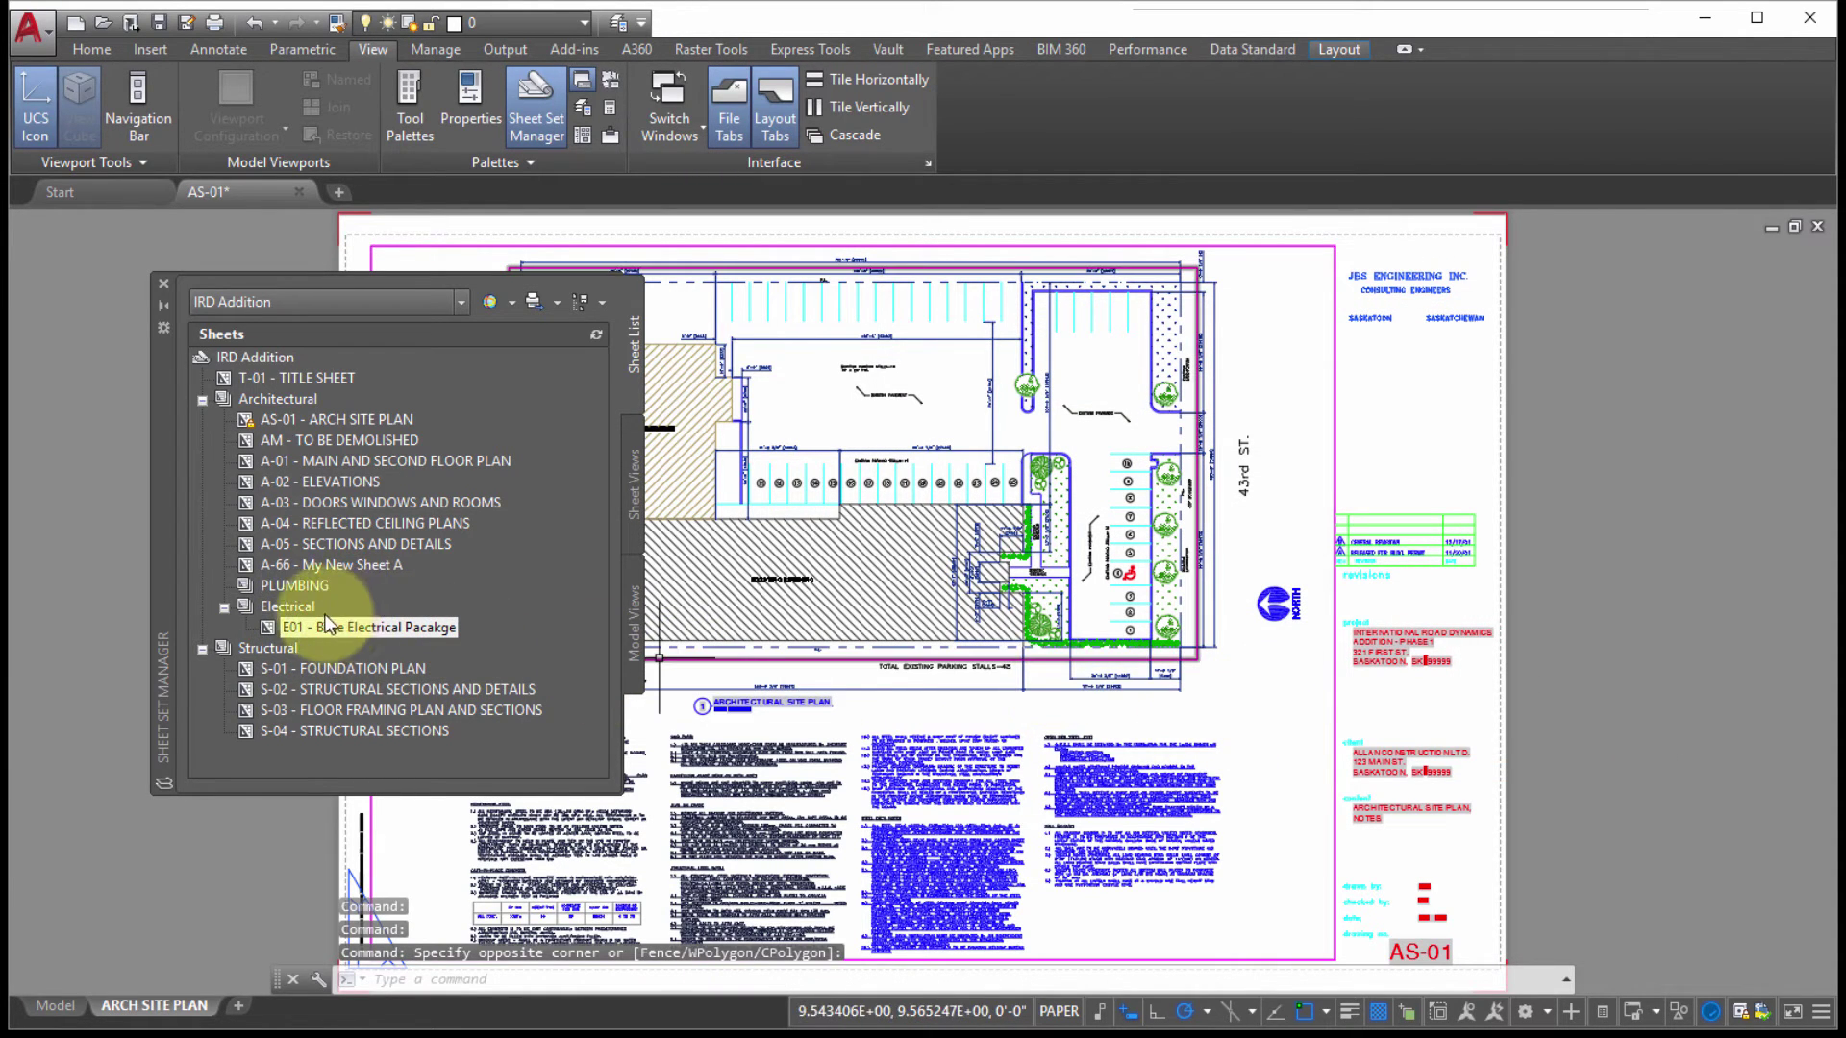
Switch to File Explorer, check the renamed drawing file in the Electrical folder, and return to AutoCAD.
{"action": "left_click", "coordinate": [246, 1024]}
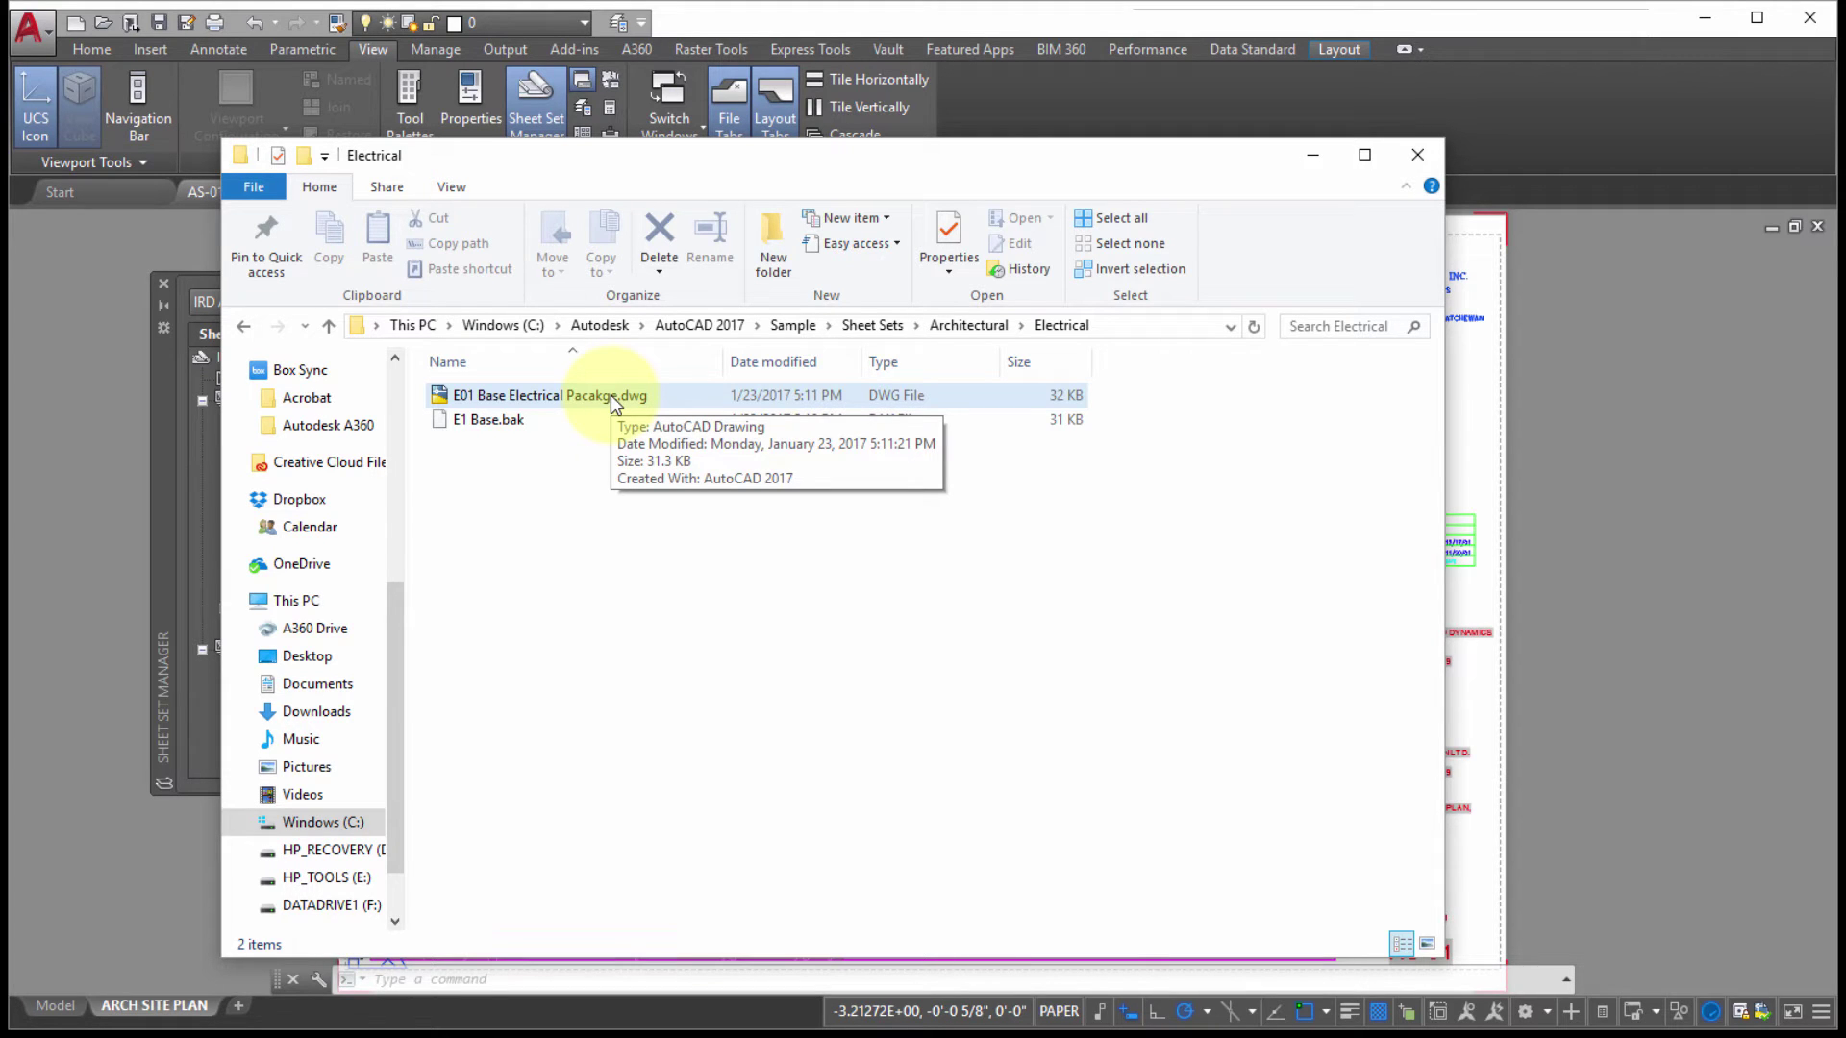
{"action": "left_click", "coordinate": [1321, 156]}
Rename the Electrical subset to Electrical Details.
{"action": "right_click", "coordinate": [286, 609]}
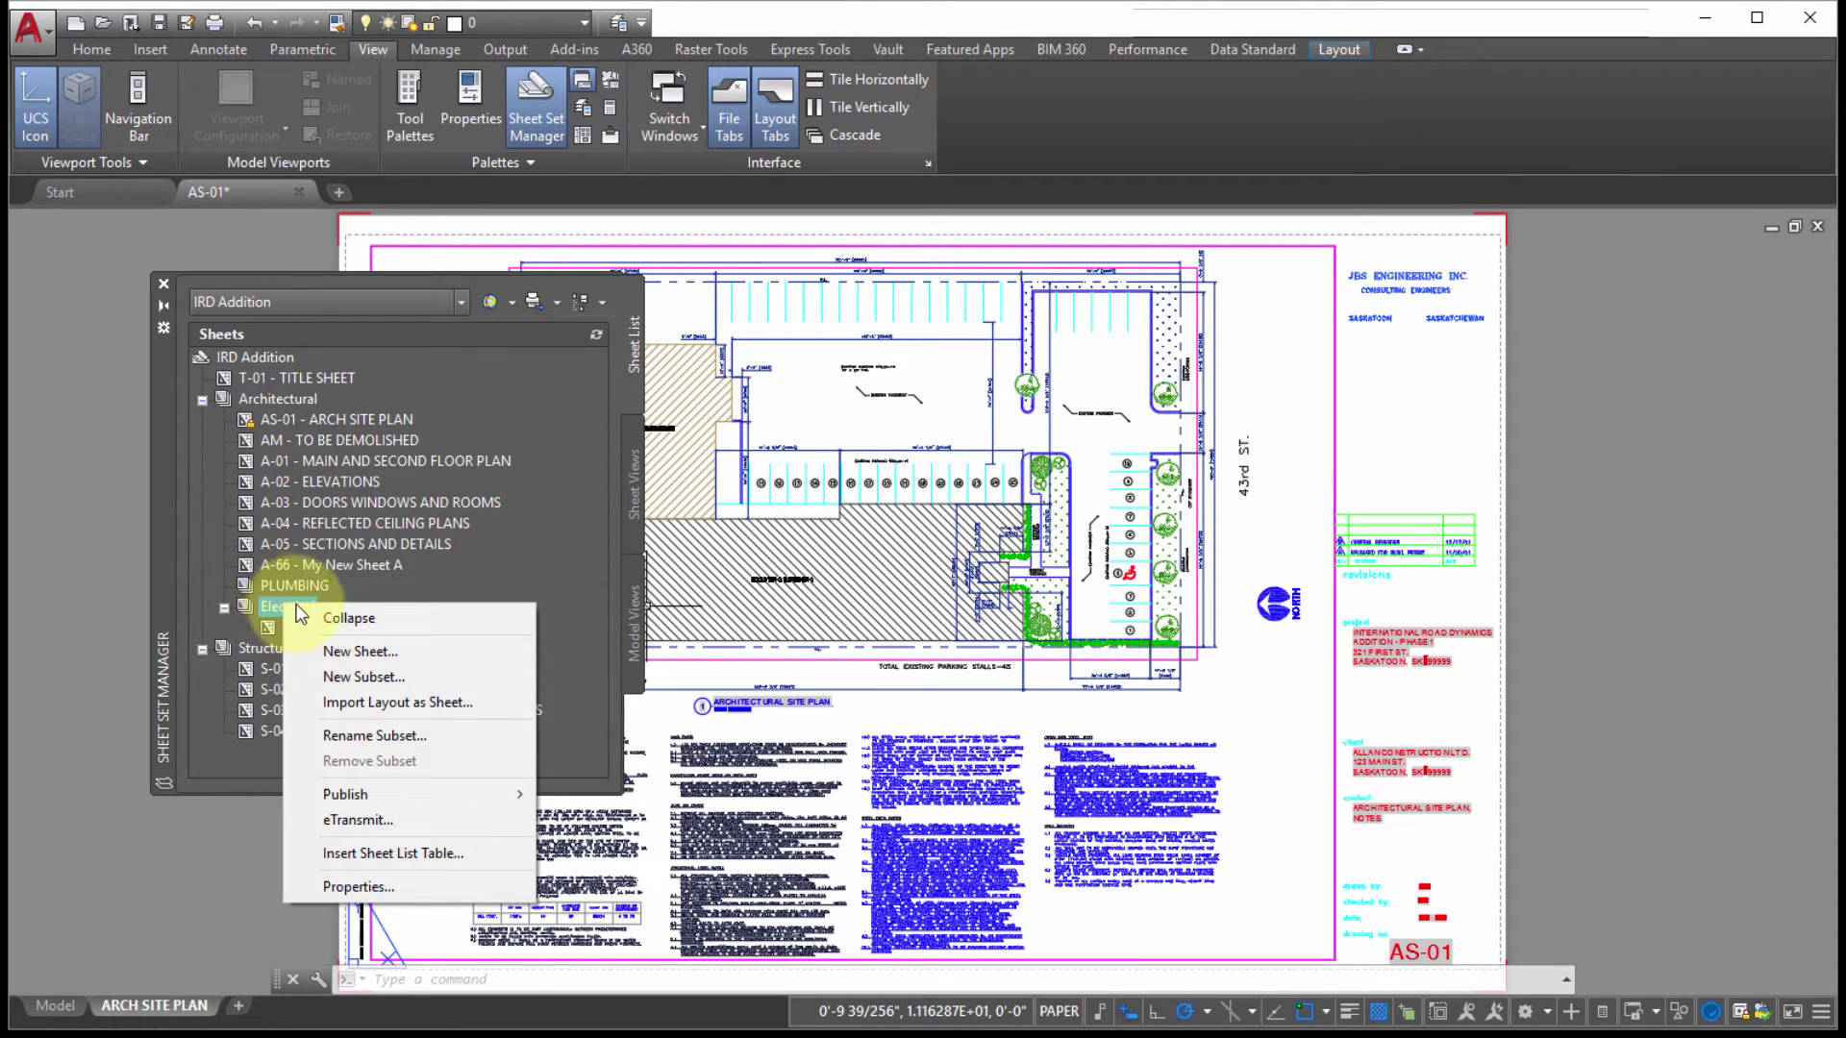
{"action": "left_click", "coordinate": [355, 735]}
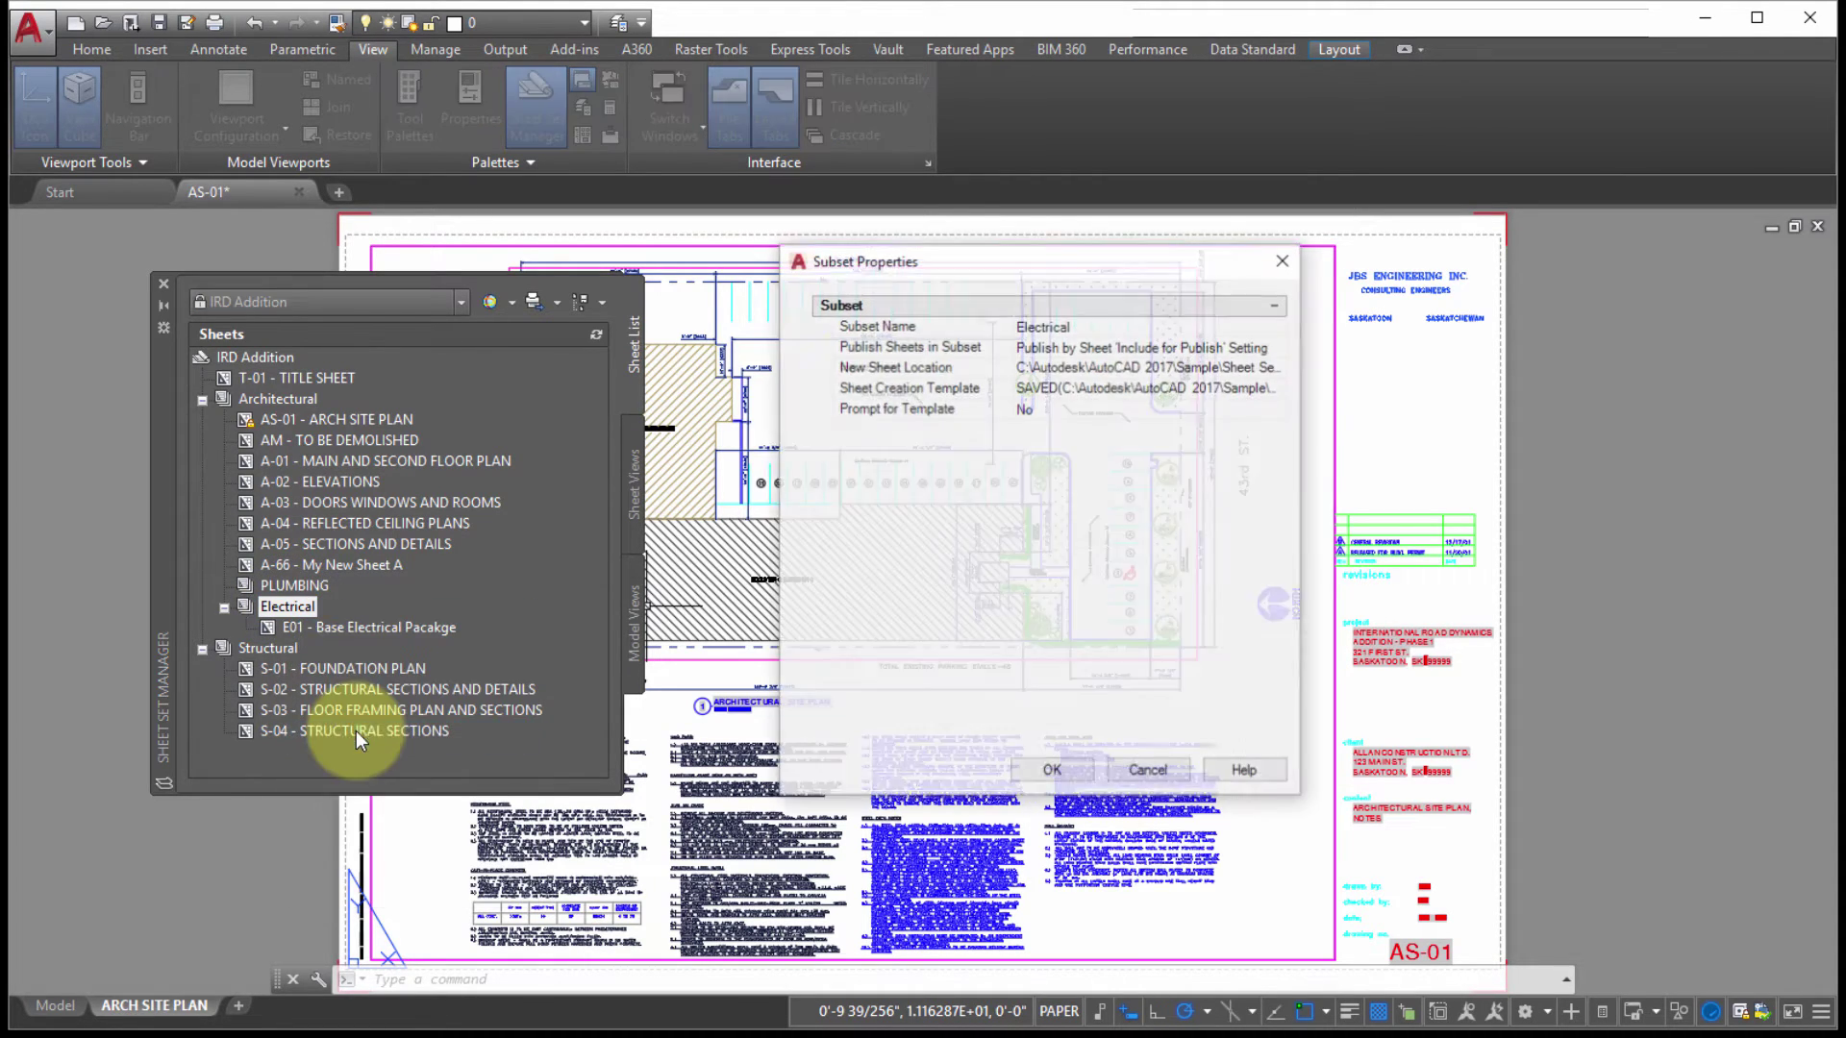
{"action": "left_click", "coordinate": [1101, 328]}
{"action": "left_click", "coordinate": [1073, 328]}
{"action": "type", "text": "Details"}
{"action": "left_click", "coordinate": [1066, 348]}
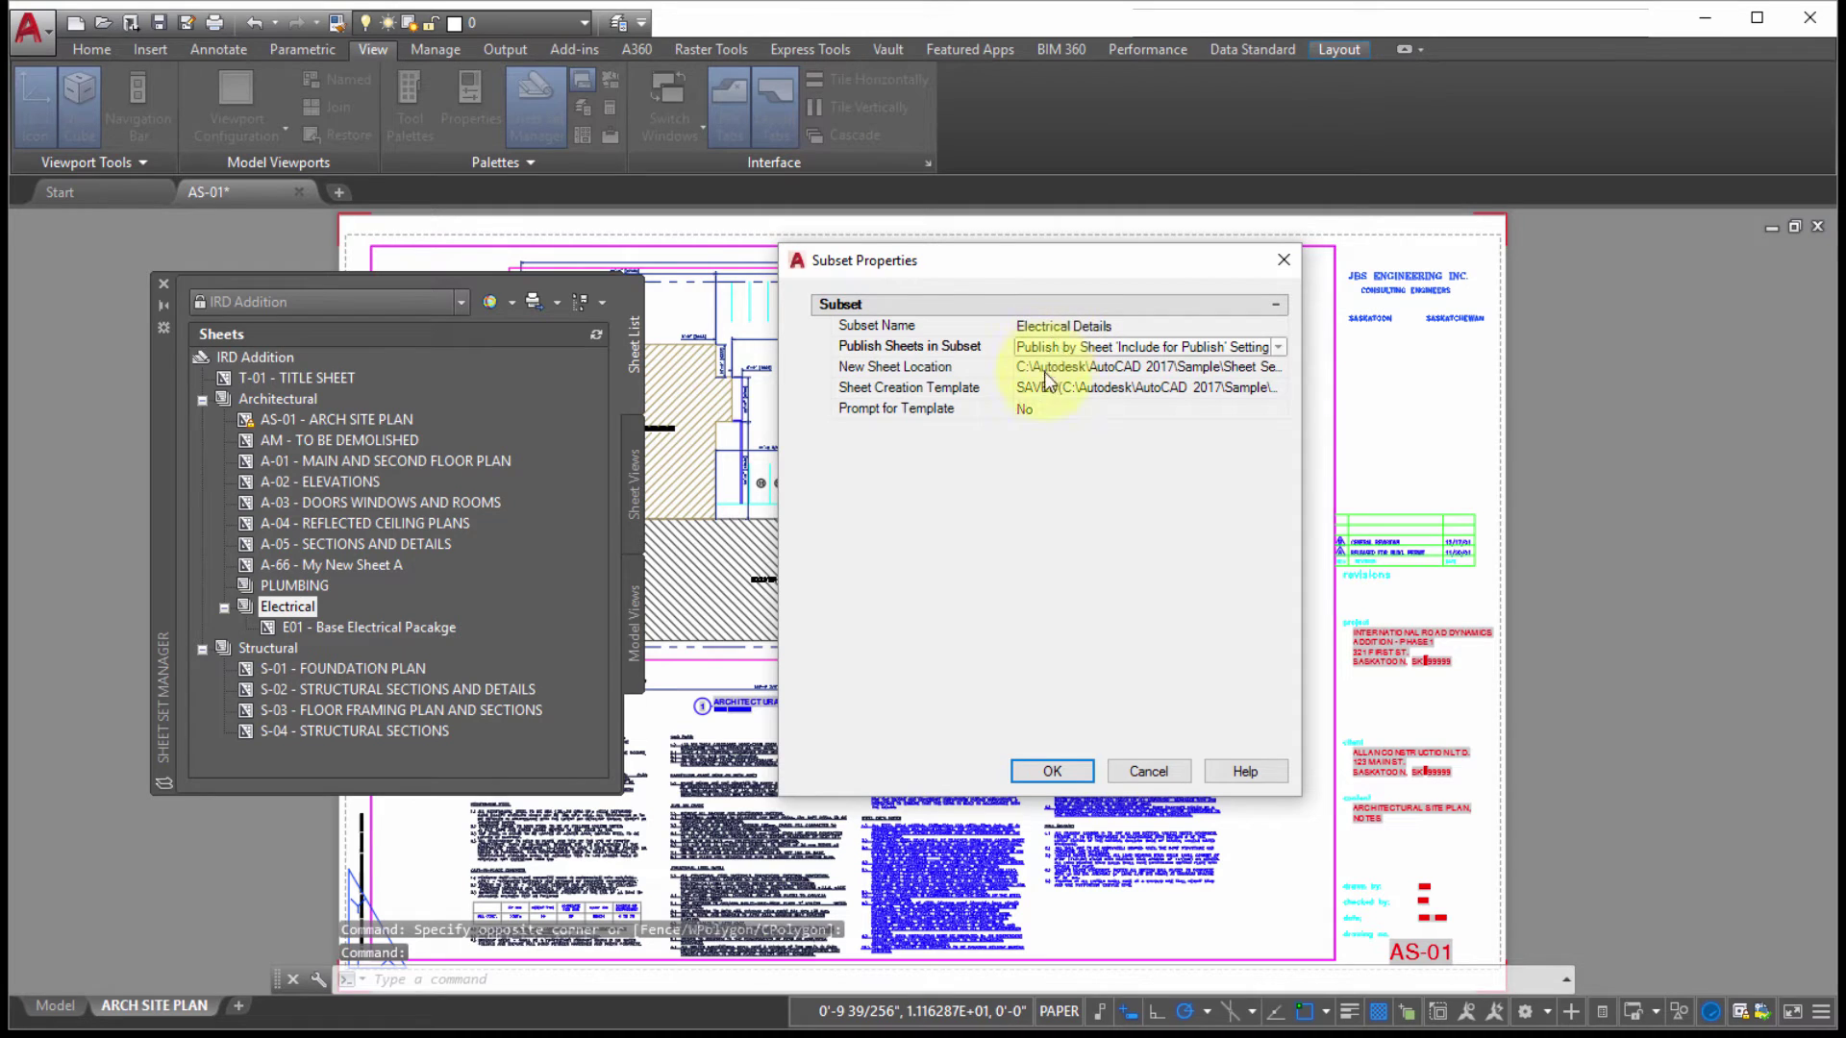
{"action": "left_click", "coordinate": [1057, 777]}
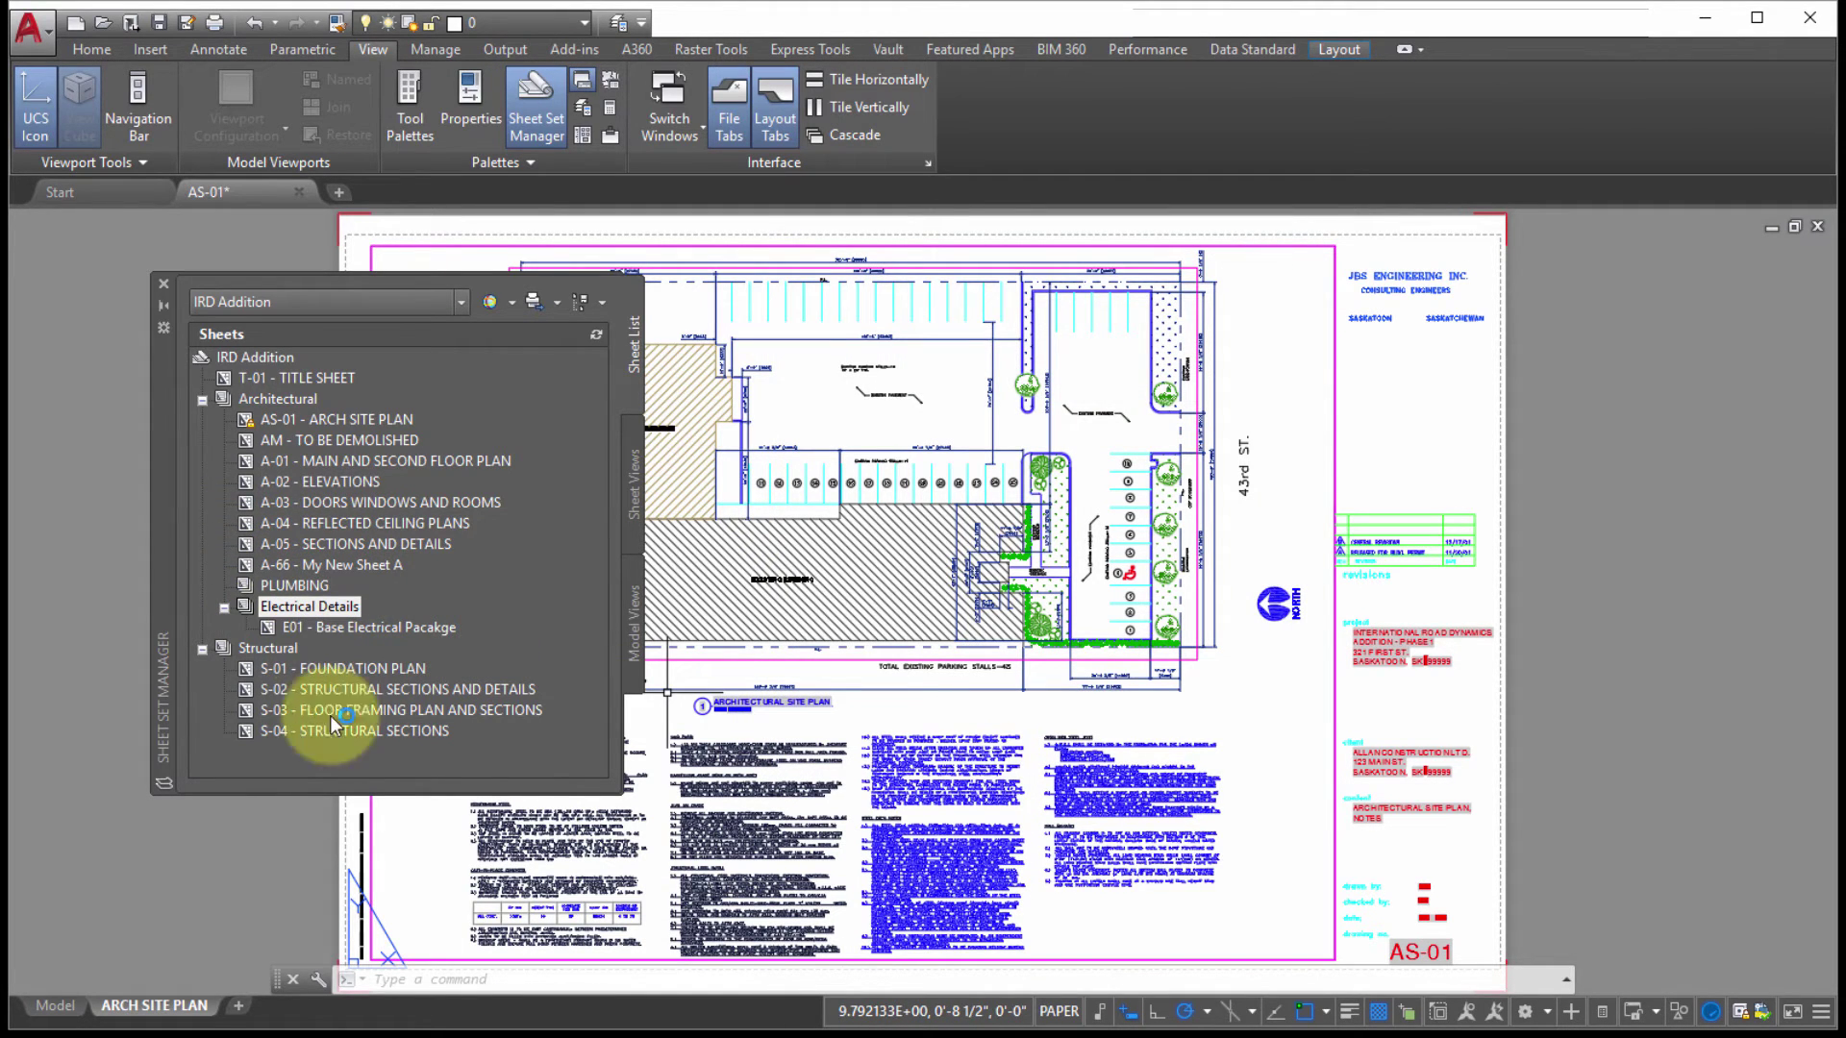
Switch to File Explorer, check the subset's folder name inside the Architectural folder, and return to AutoCAD.
{"action": "key", "text": "alt+Tab"}
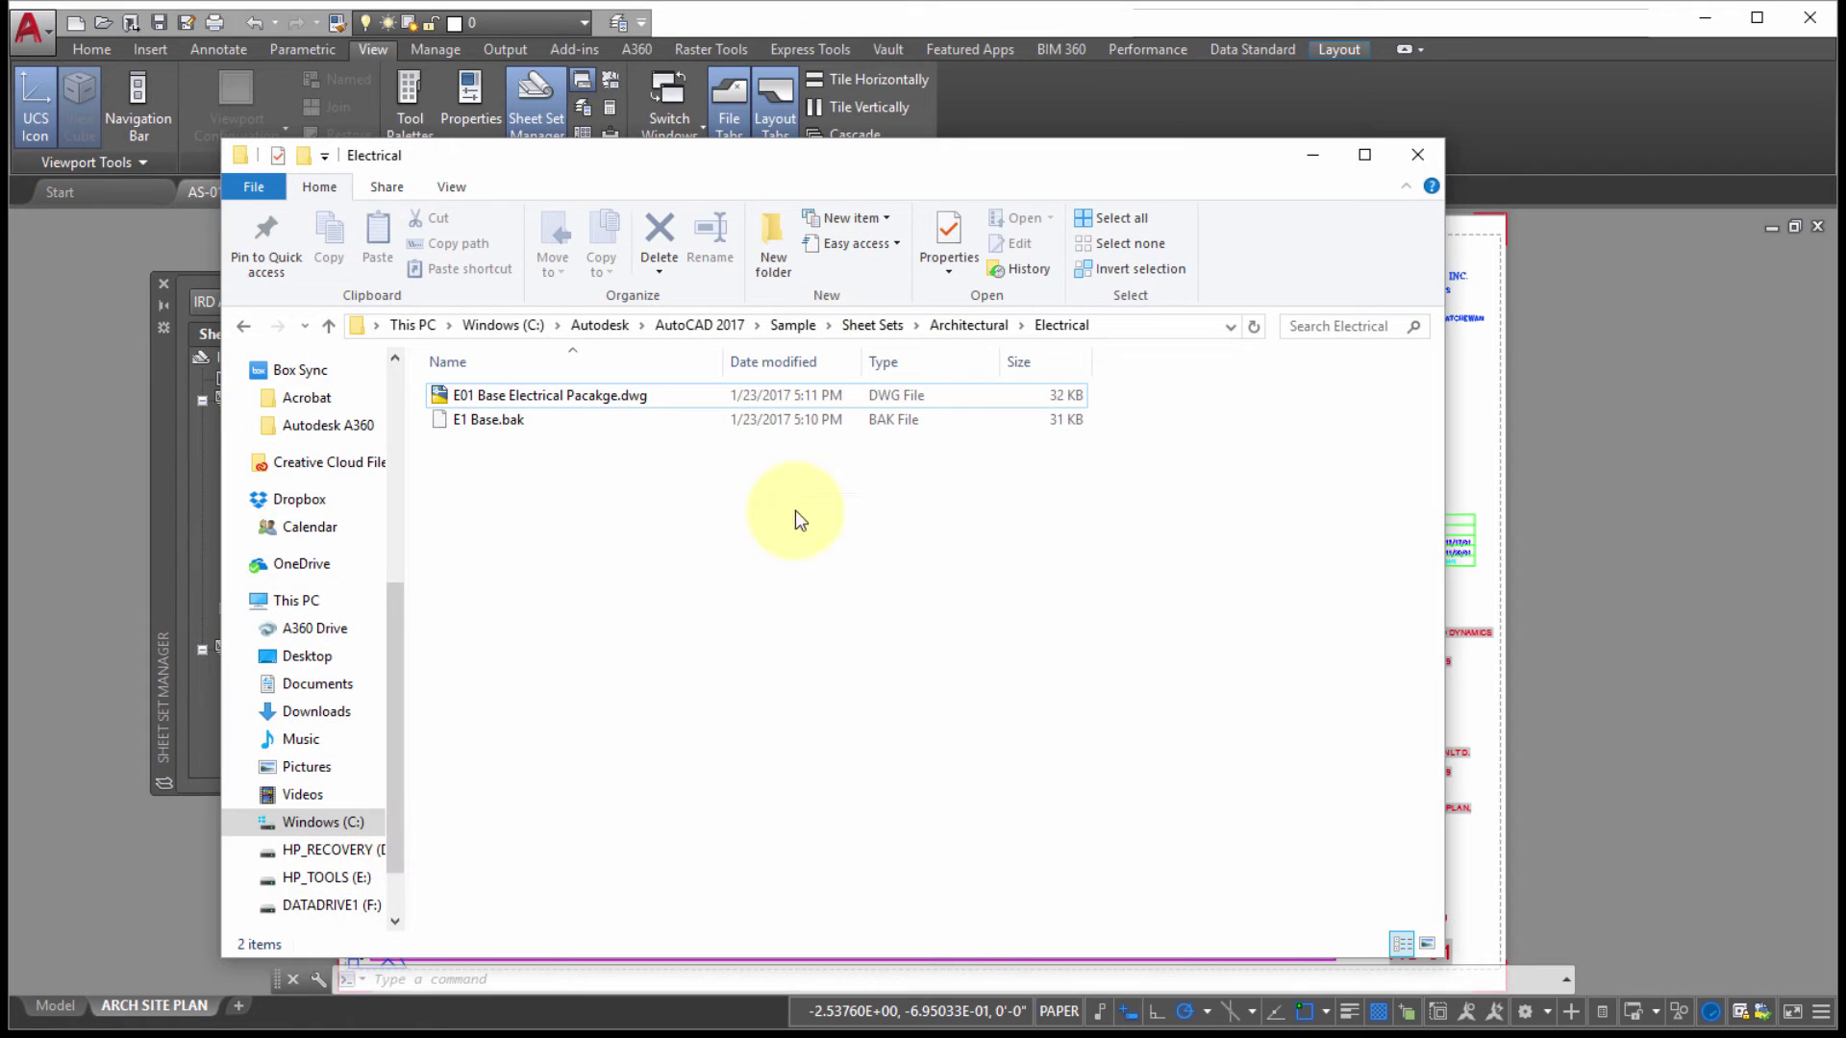
{"action": "left_click", "coordinate": [964, 327]}
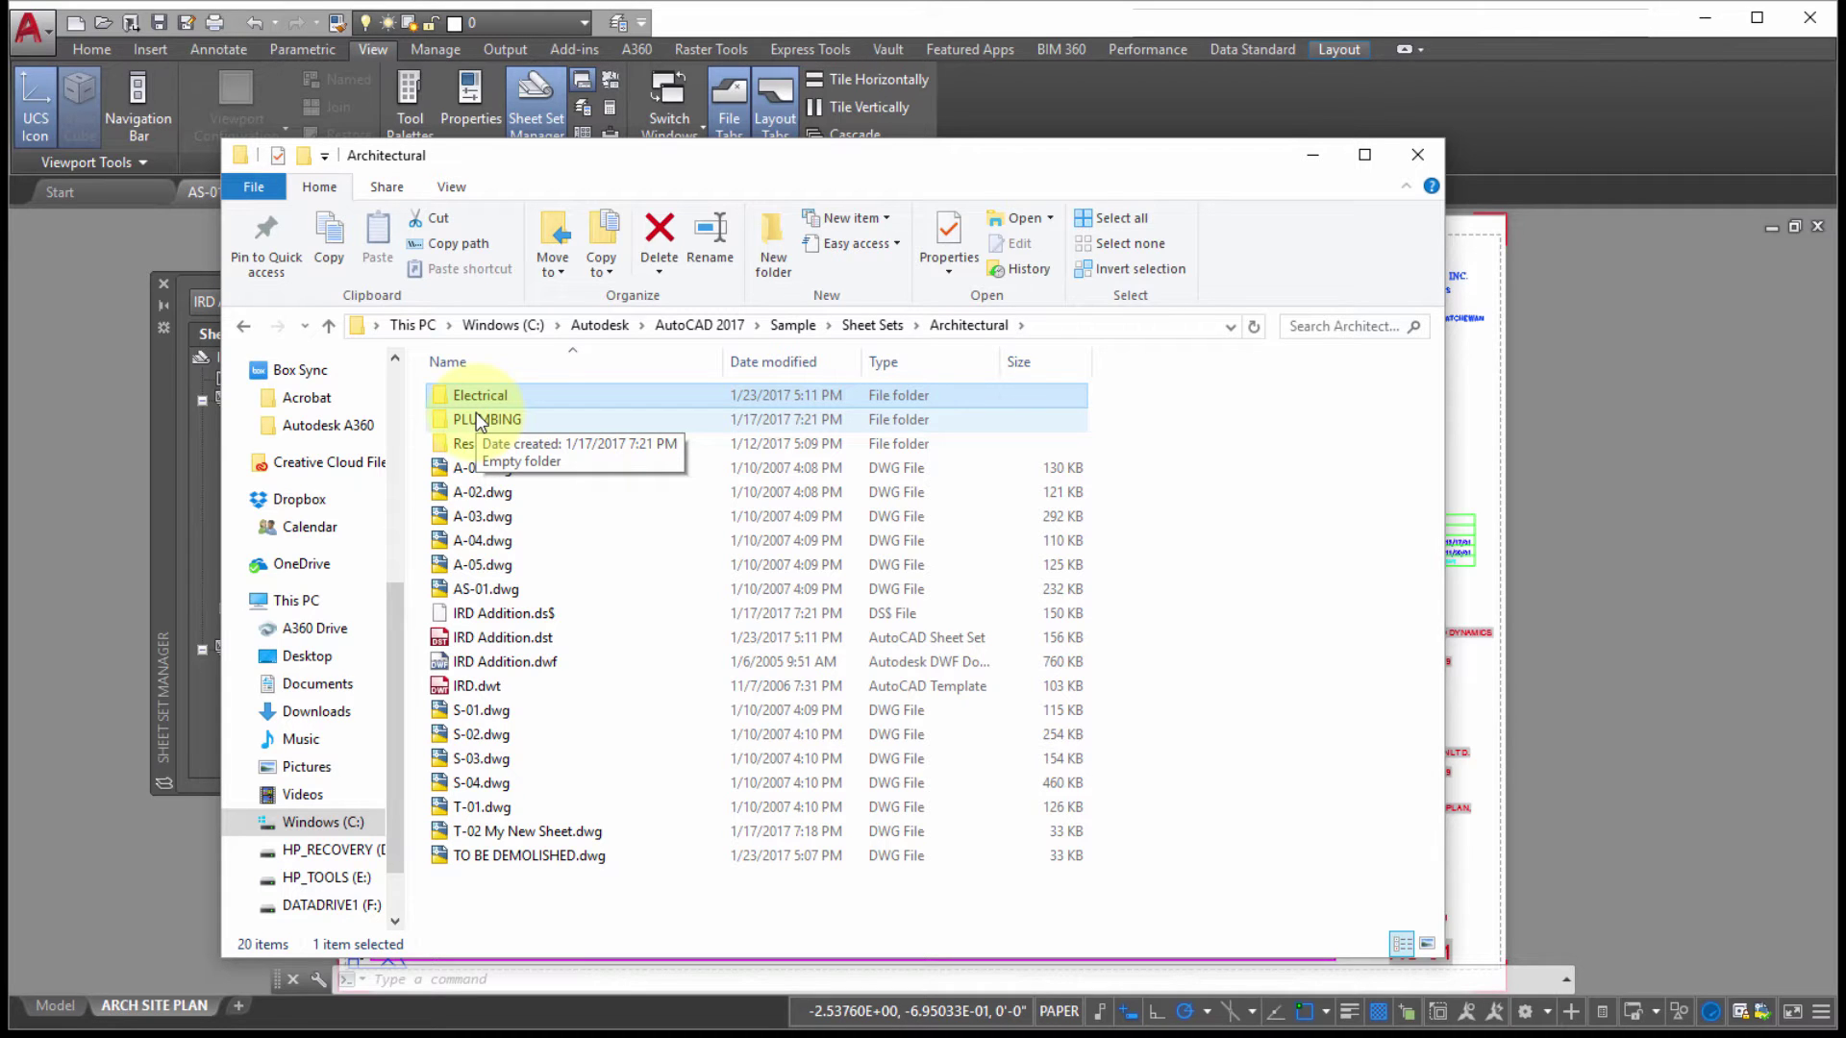
{"action": "left_click", "coordinate": [1315, 157]}
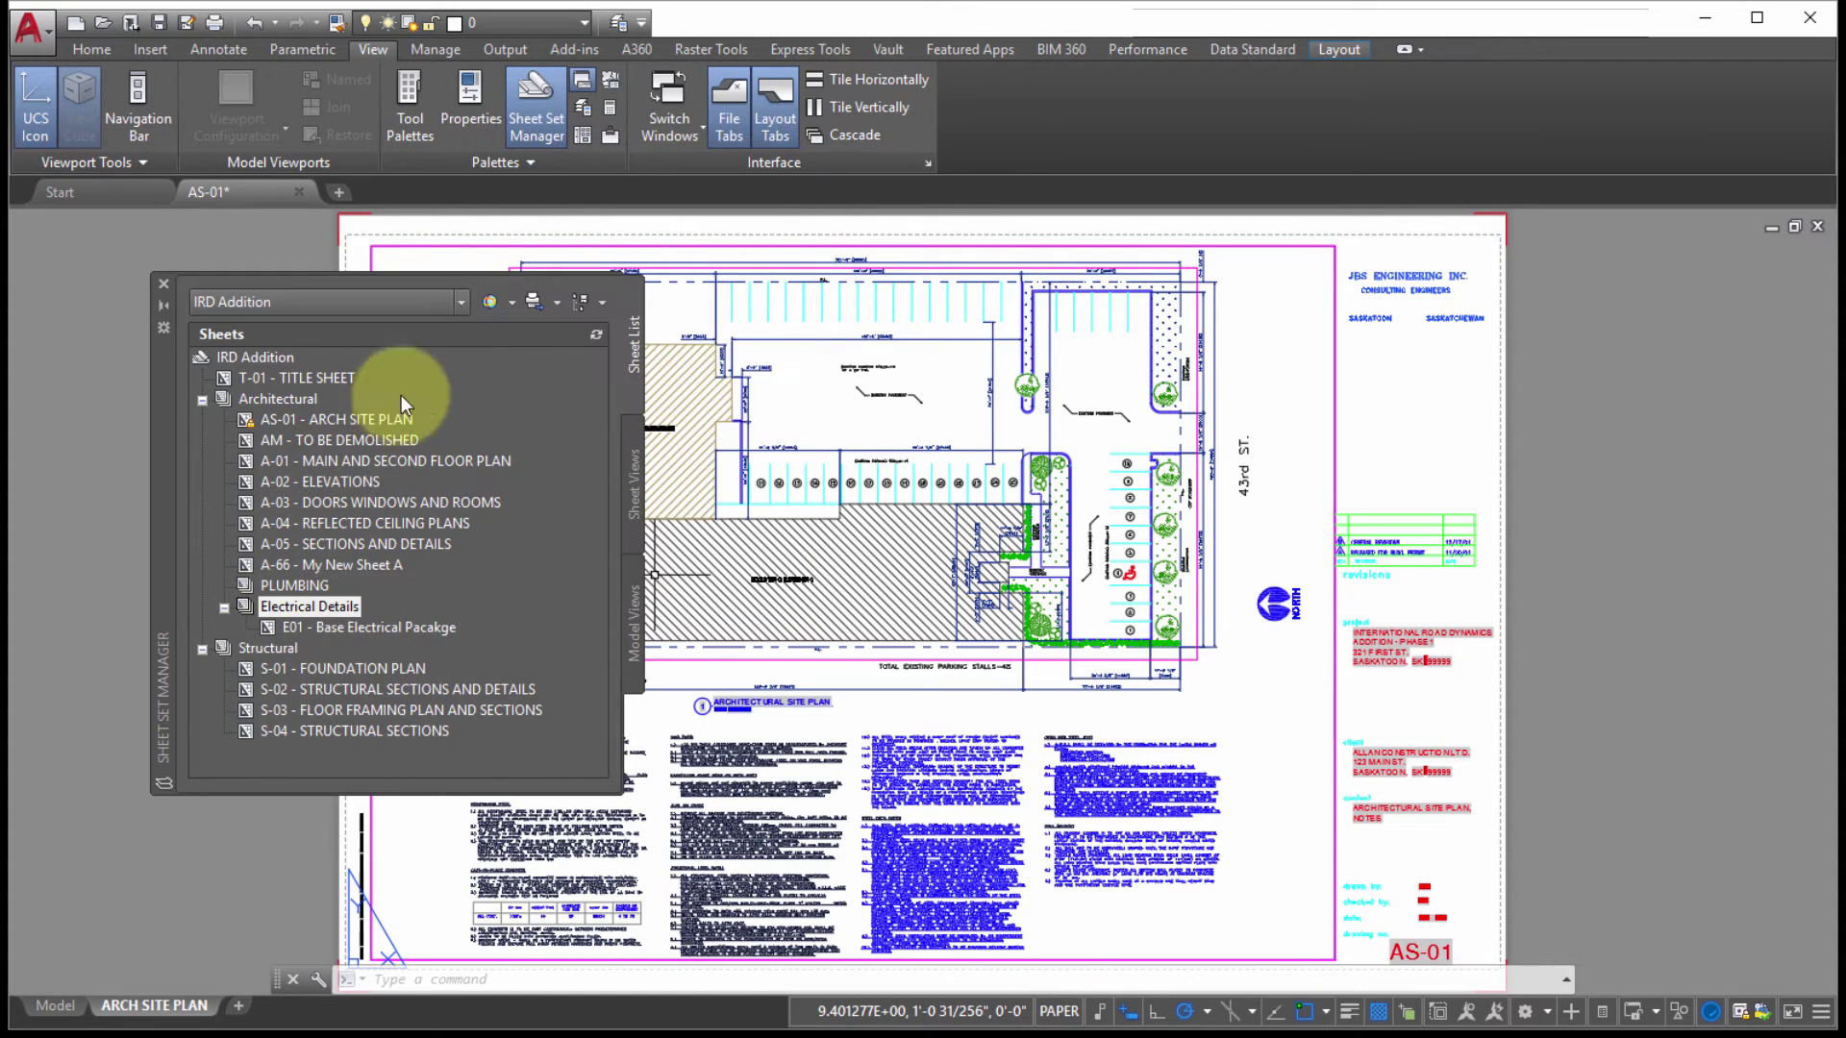
Move the AM - TO BE DEMOLISHED sheet from Architectural into the Electrical Details subset.
{"action": "left_click", "coordinate": [363, 442]}
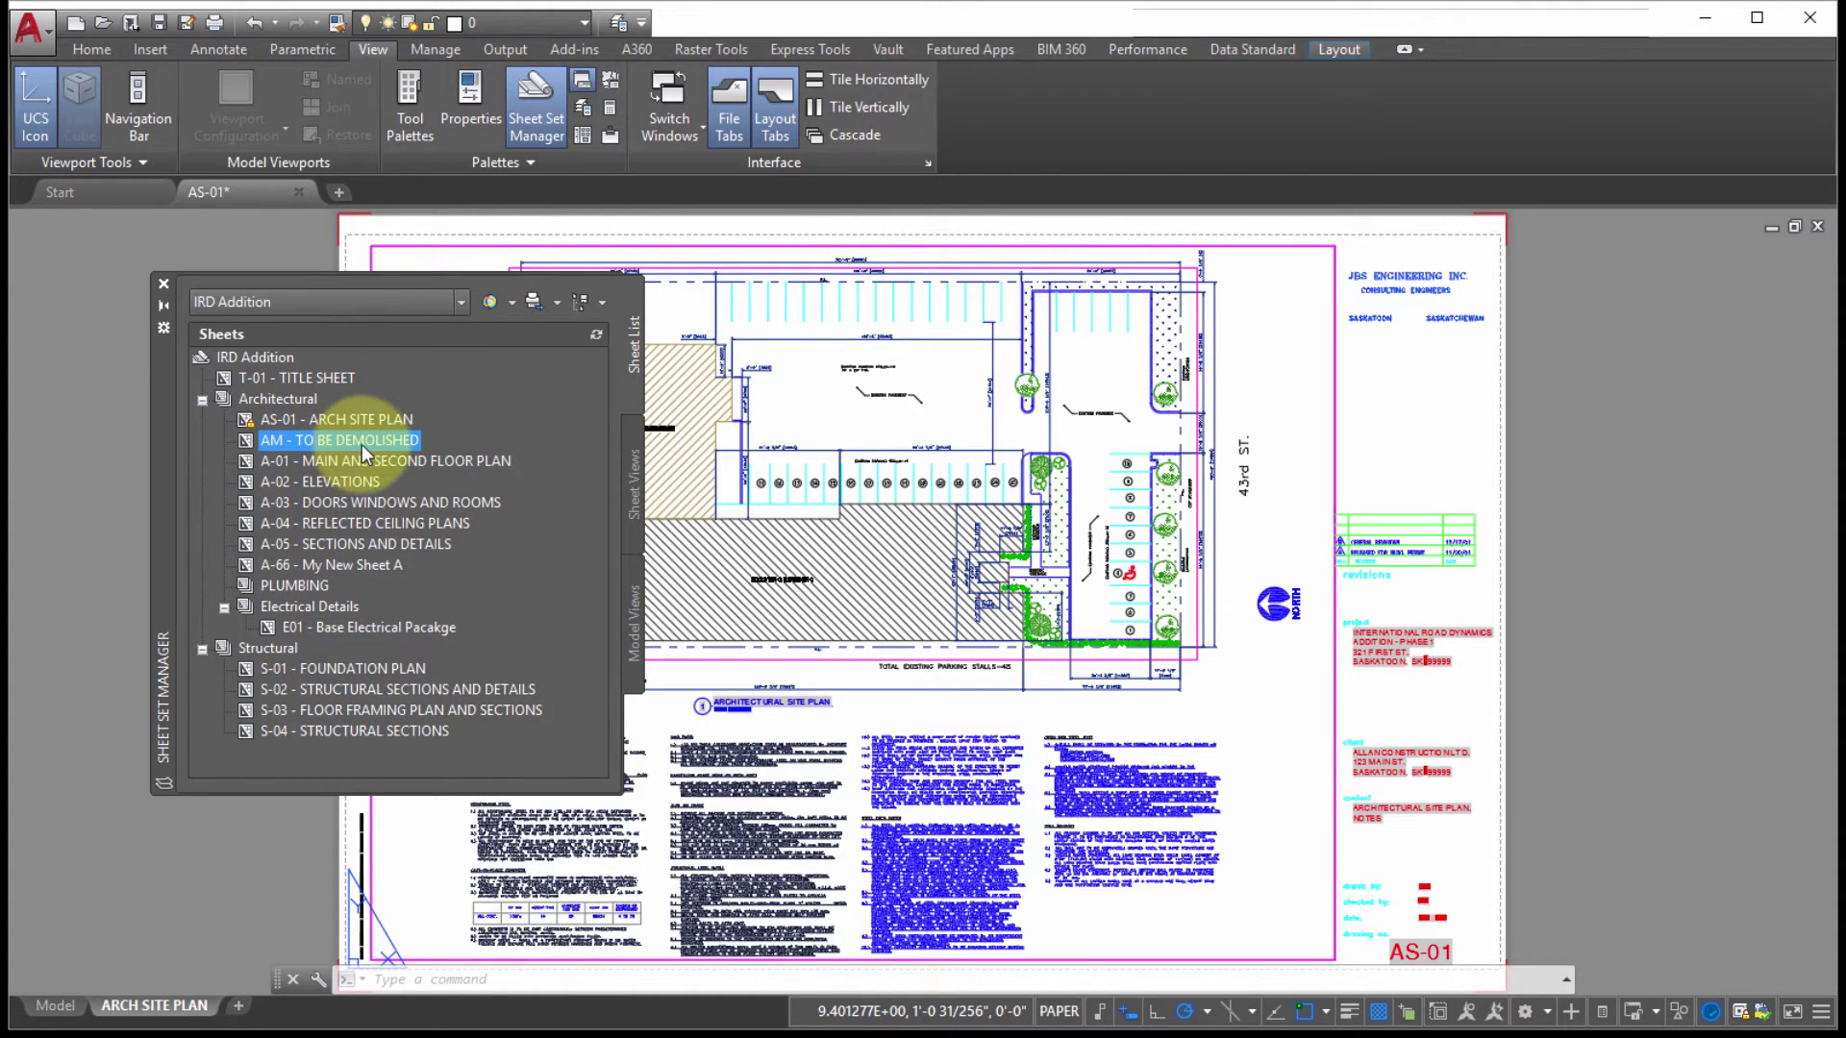
{"action": "left_click_drag", "start_coordinate": [378, 536], "coordinate": [344, 615]}
{"action": "left_click", "coordinate": [327, 584]}
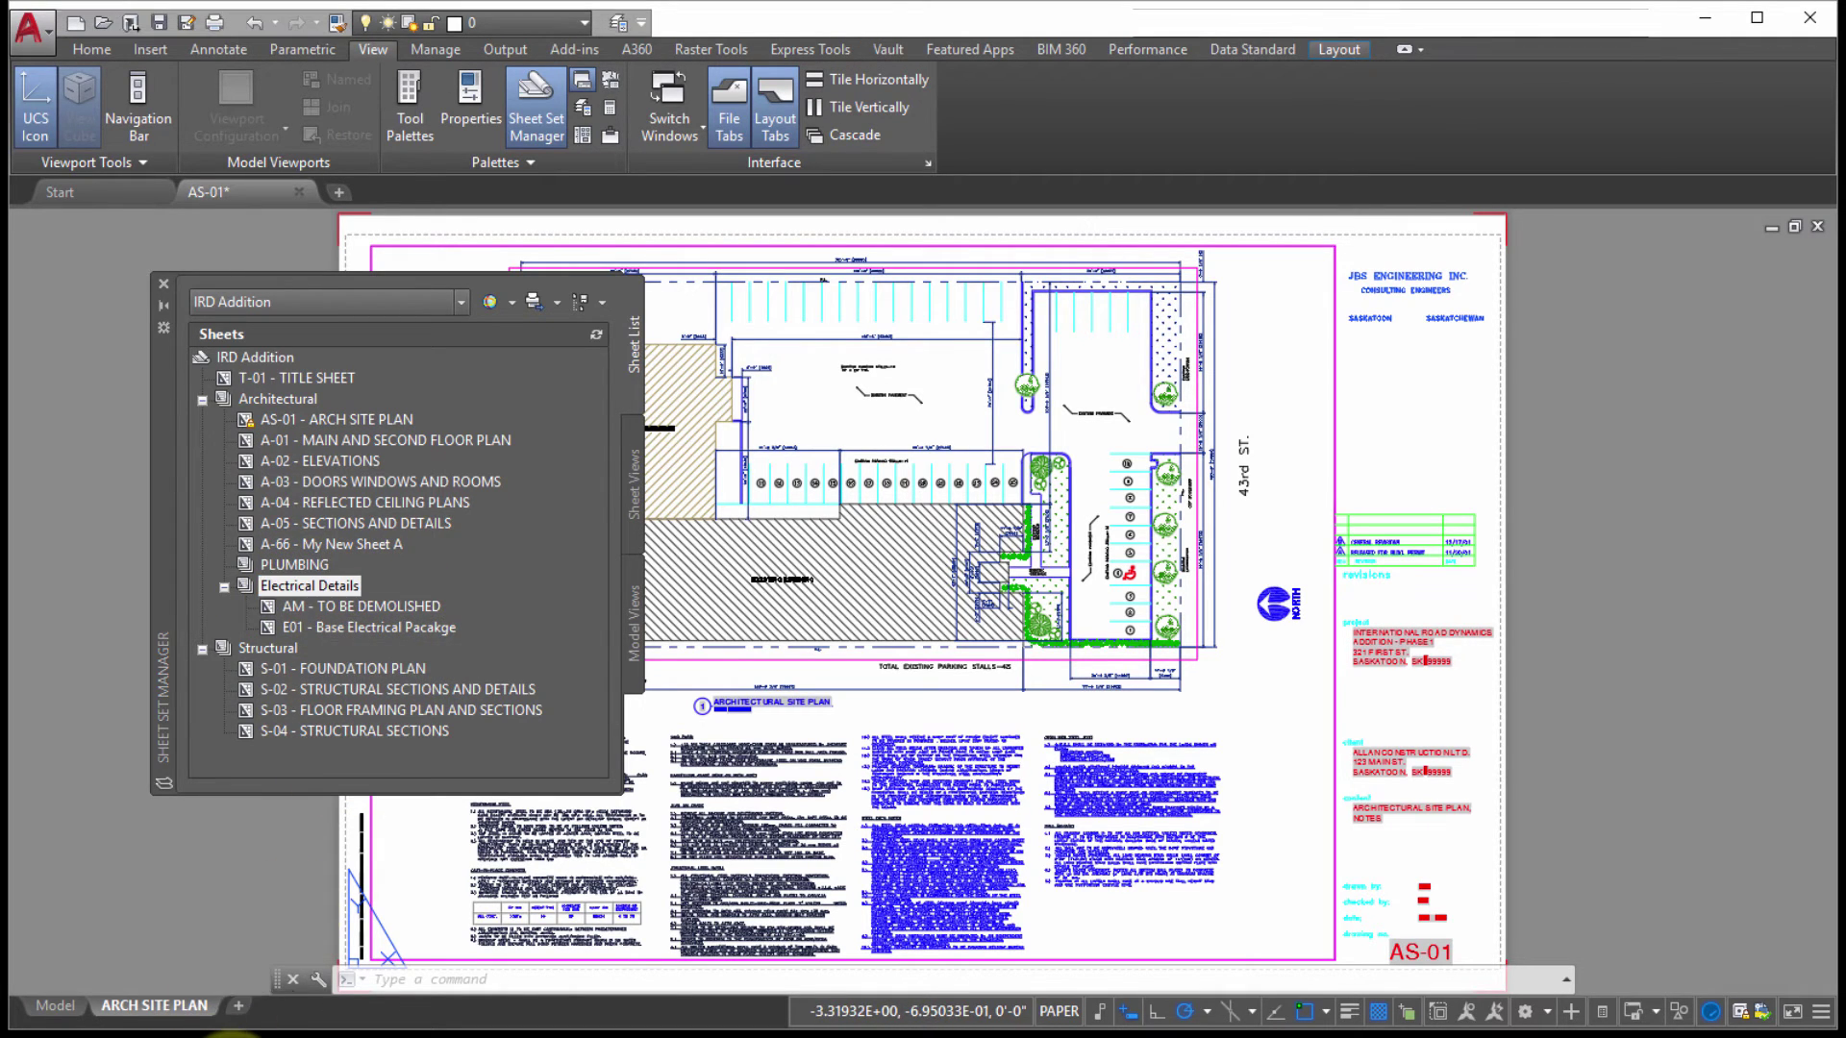
Switch to File Explorer and check the Electrical folder for the moved sheet's drawing file.
{"action": "left_click", "coordinate": [240, 1036]}
{"action": "double_click", "coordinate": [495, 399]}
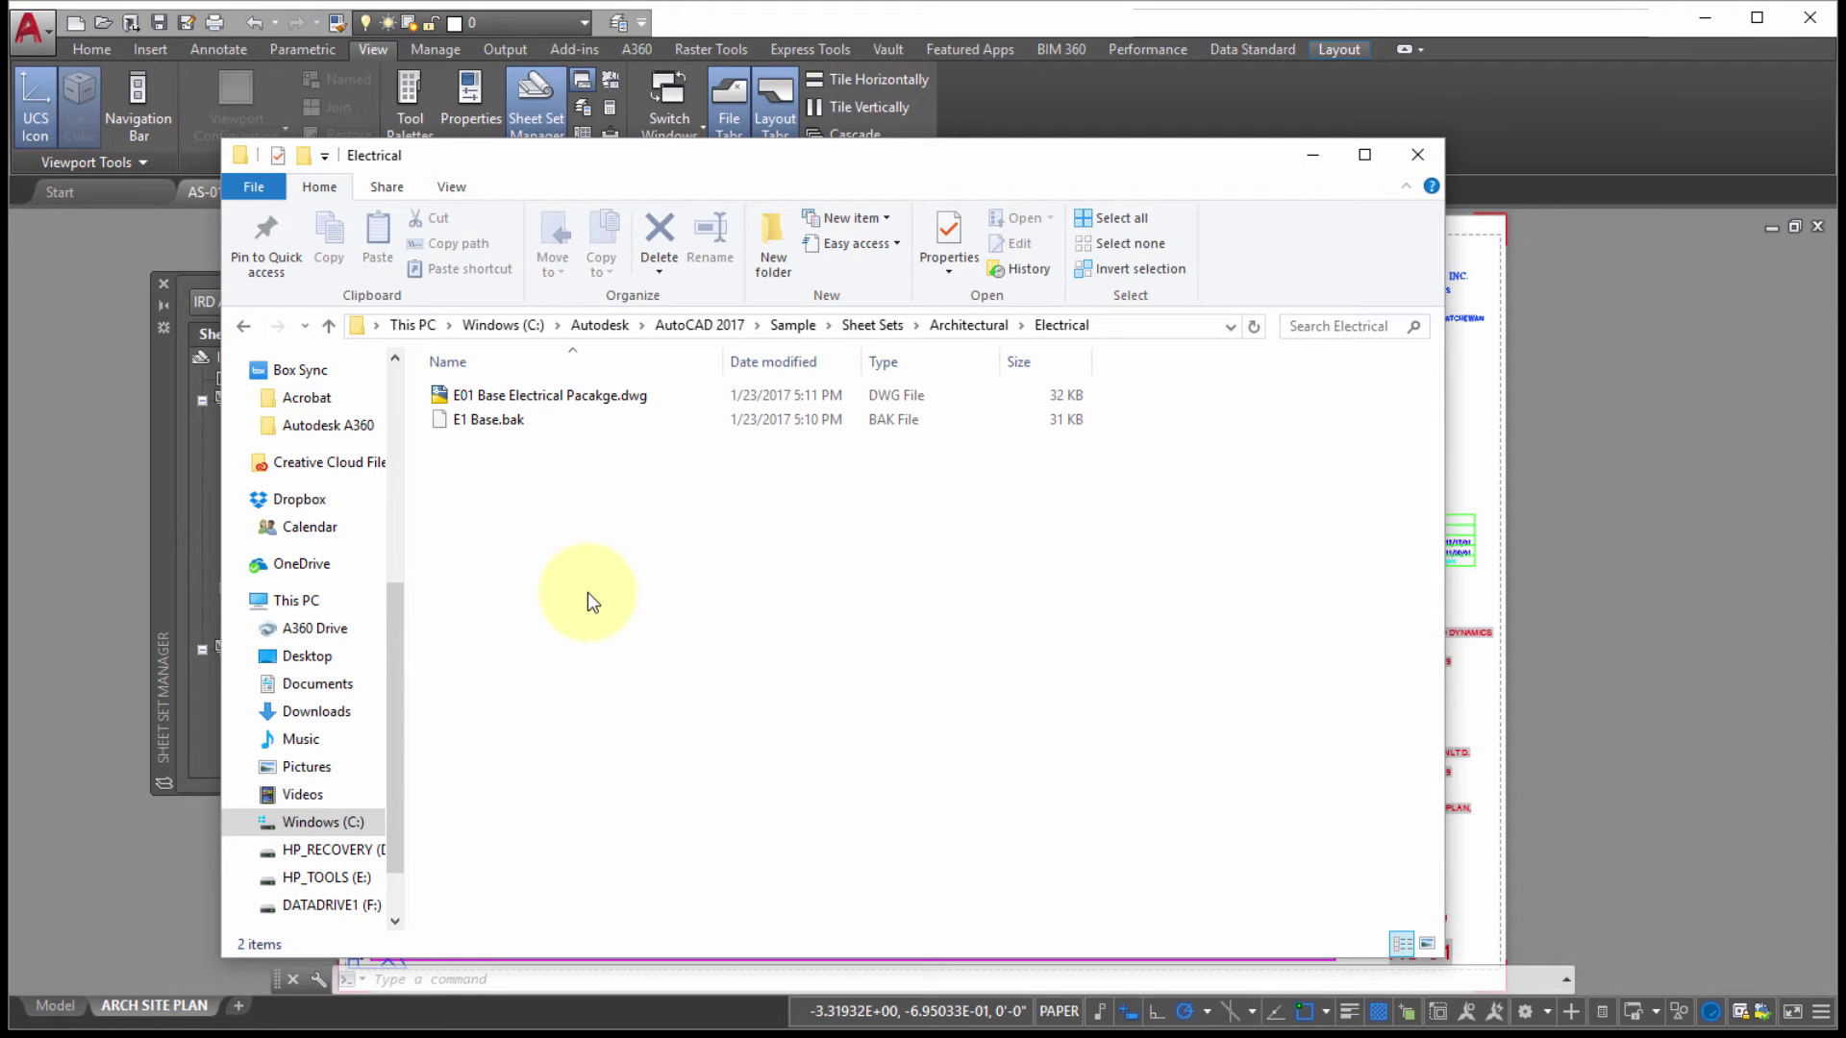
Return to AutoCAD and move the AM - TO BE DEMOLISHED sheet back to Architectural, directly after A-66 - My New Sheet A.
{"action": "left_click", "coordinate": [169, 563]}
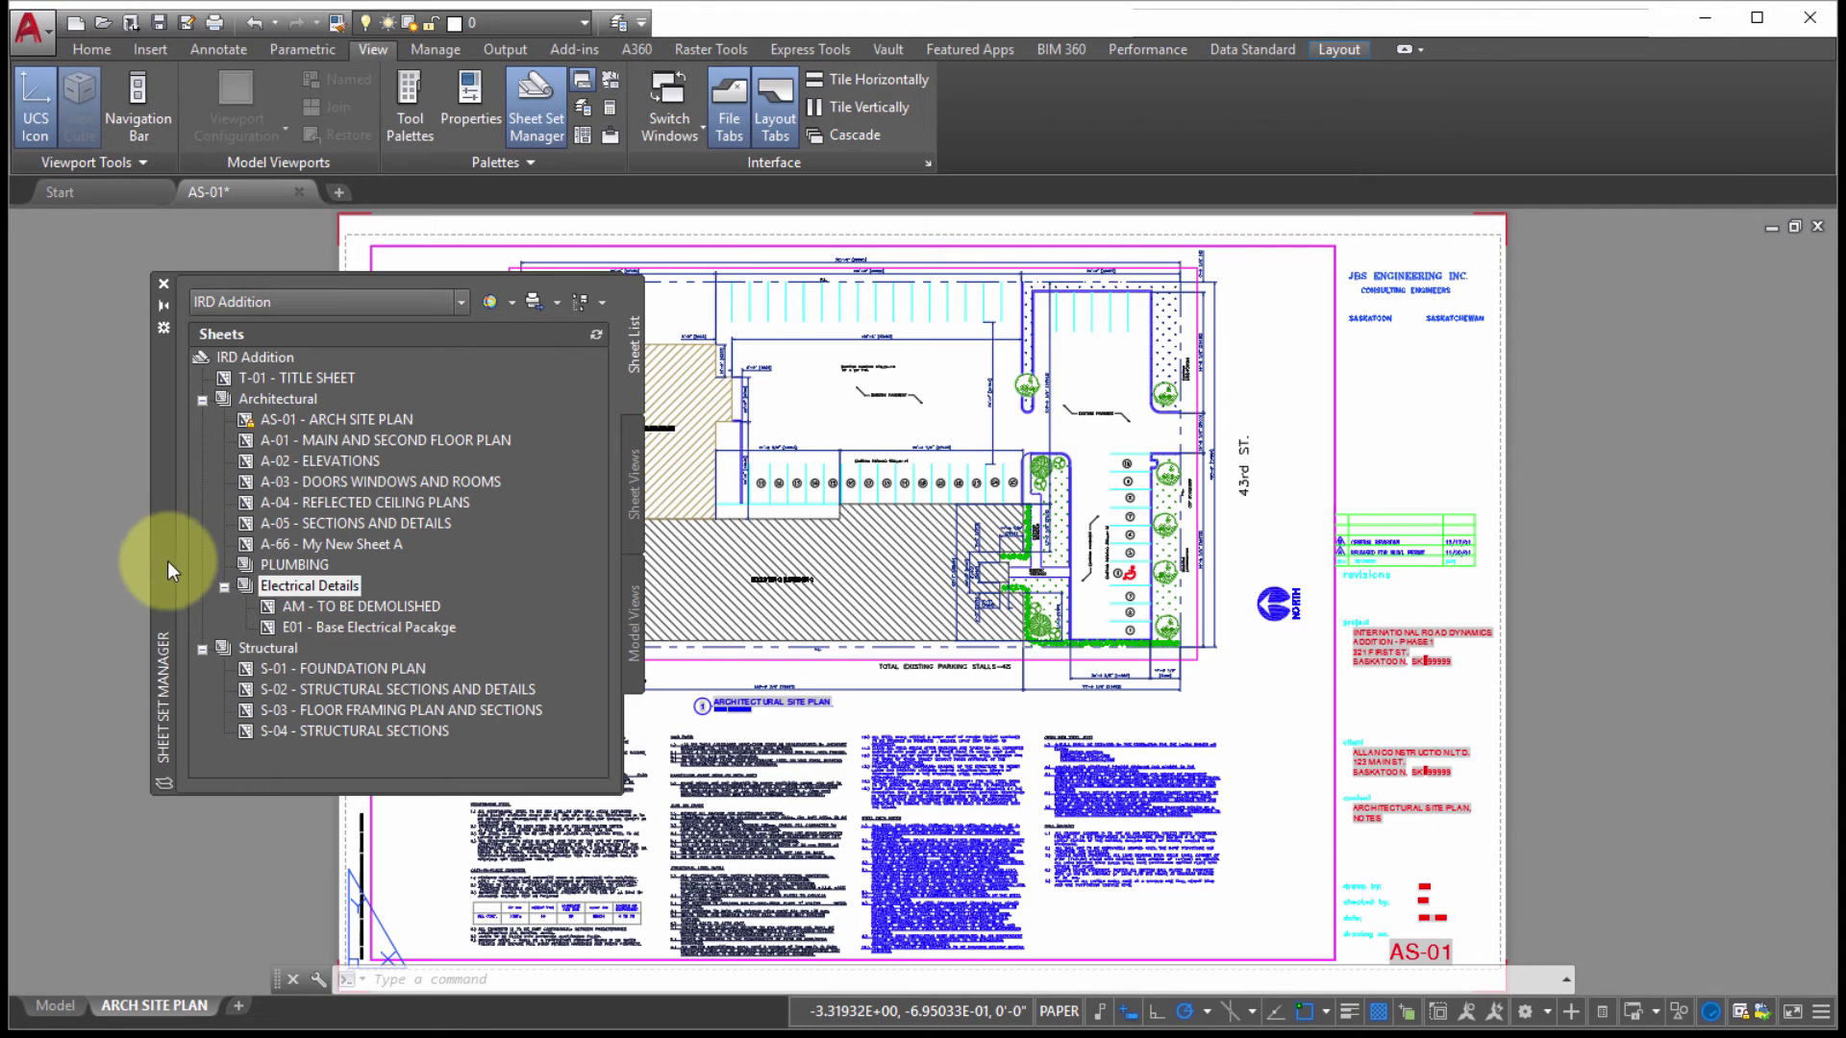
{"action": "left_click_drag", "start_coordinate": [345, 612], "coordinate": [339, 554]}
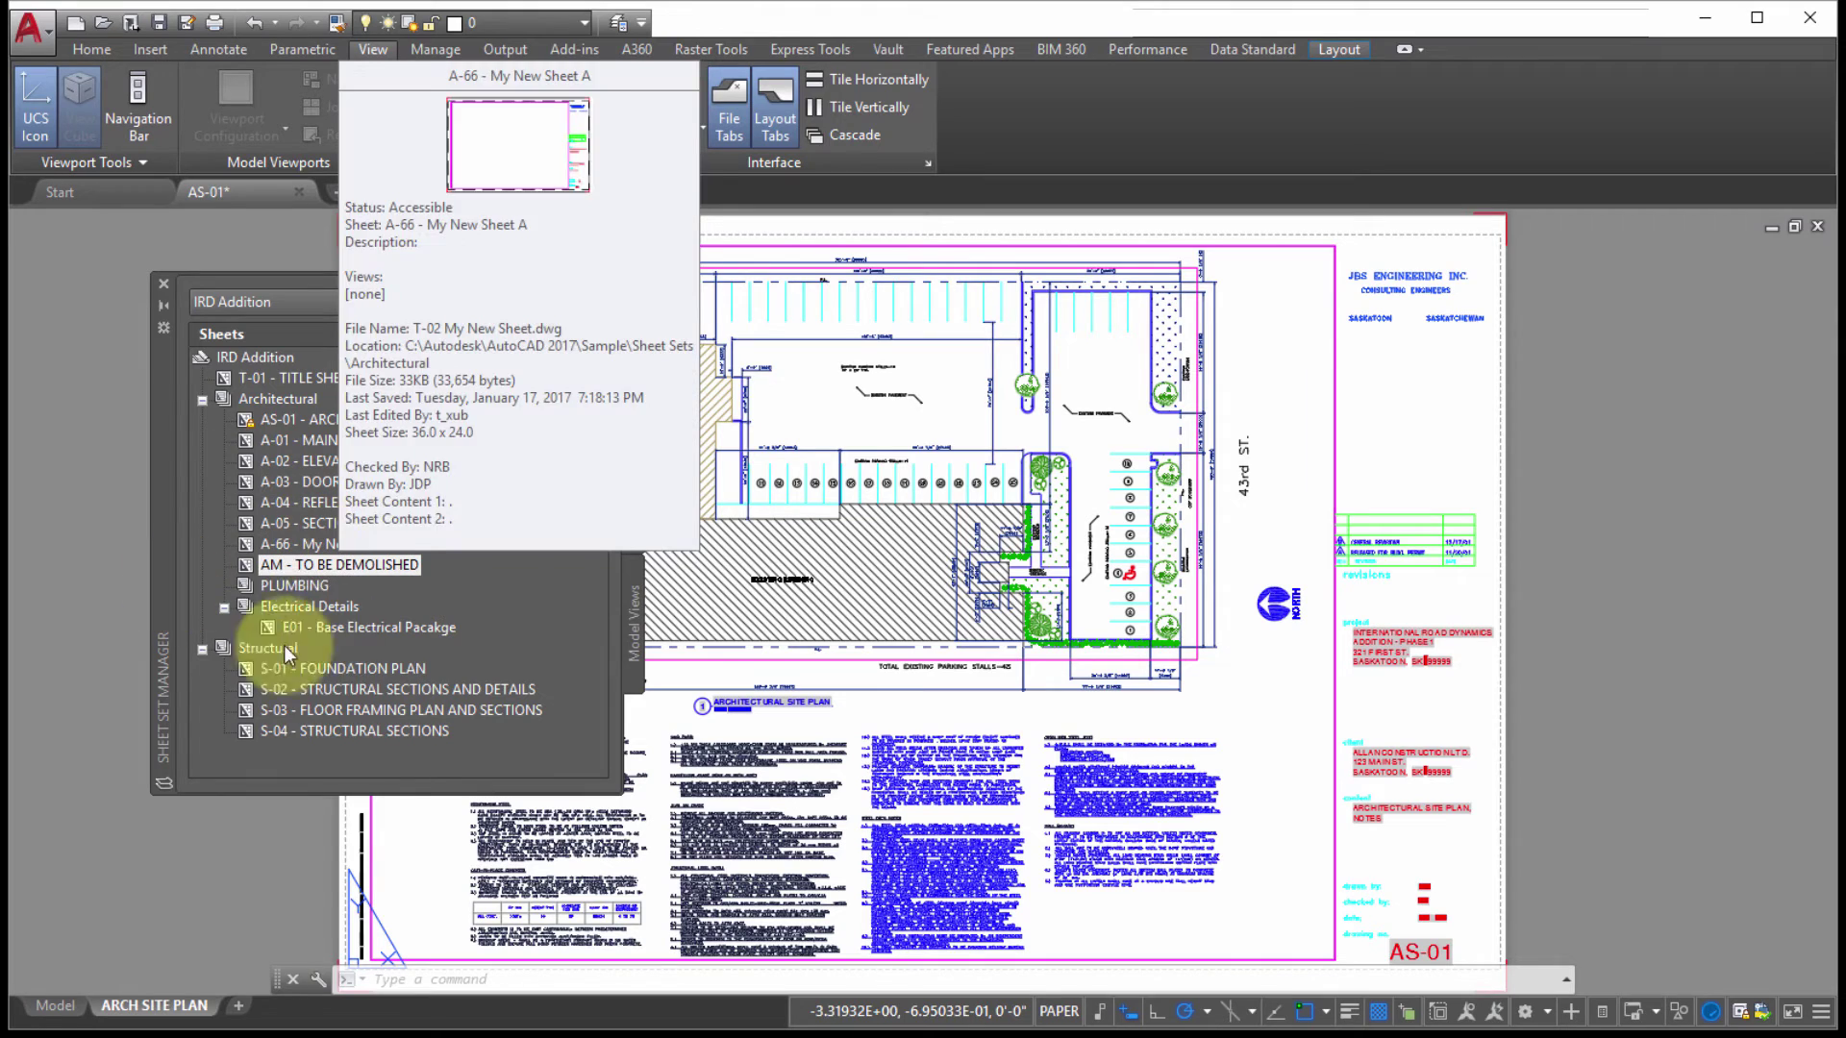
Switch to File Explorer and move TO BE DEMOLISHED.dwg from the Architectural folder into the Electrical folder.
{"action": "key", "text": "alt+Tab"}
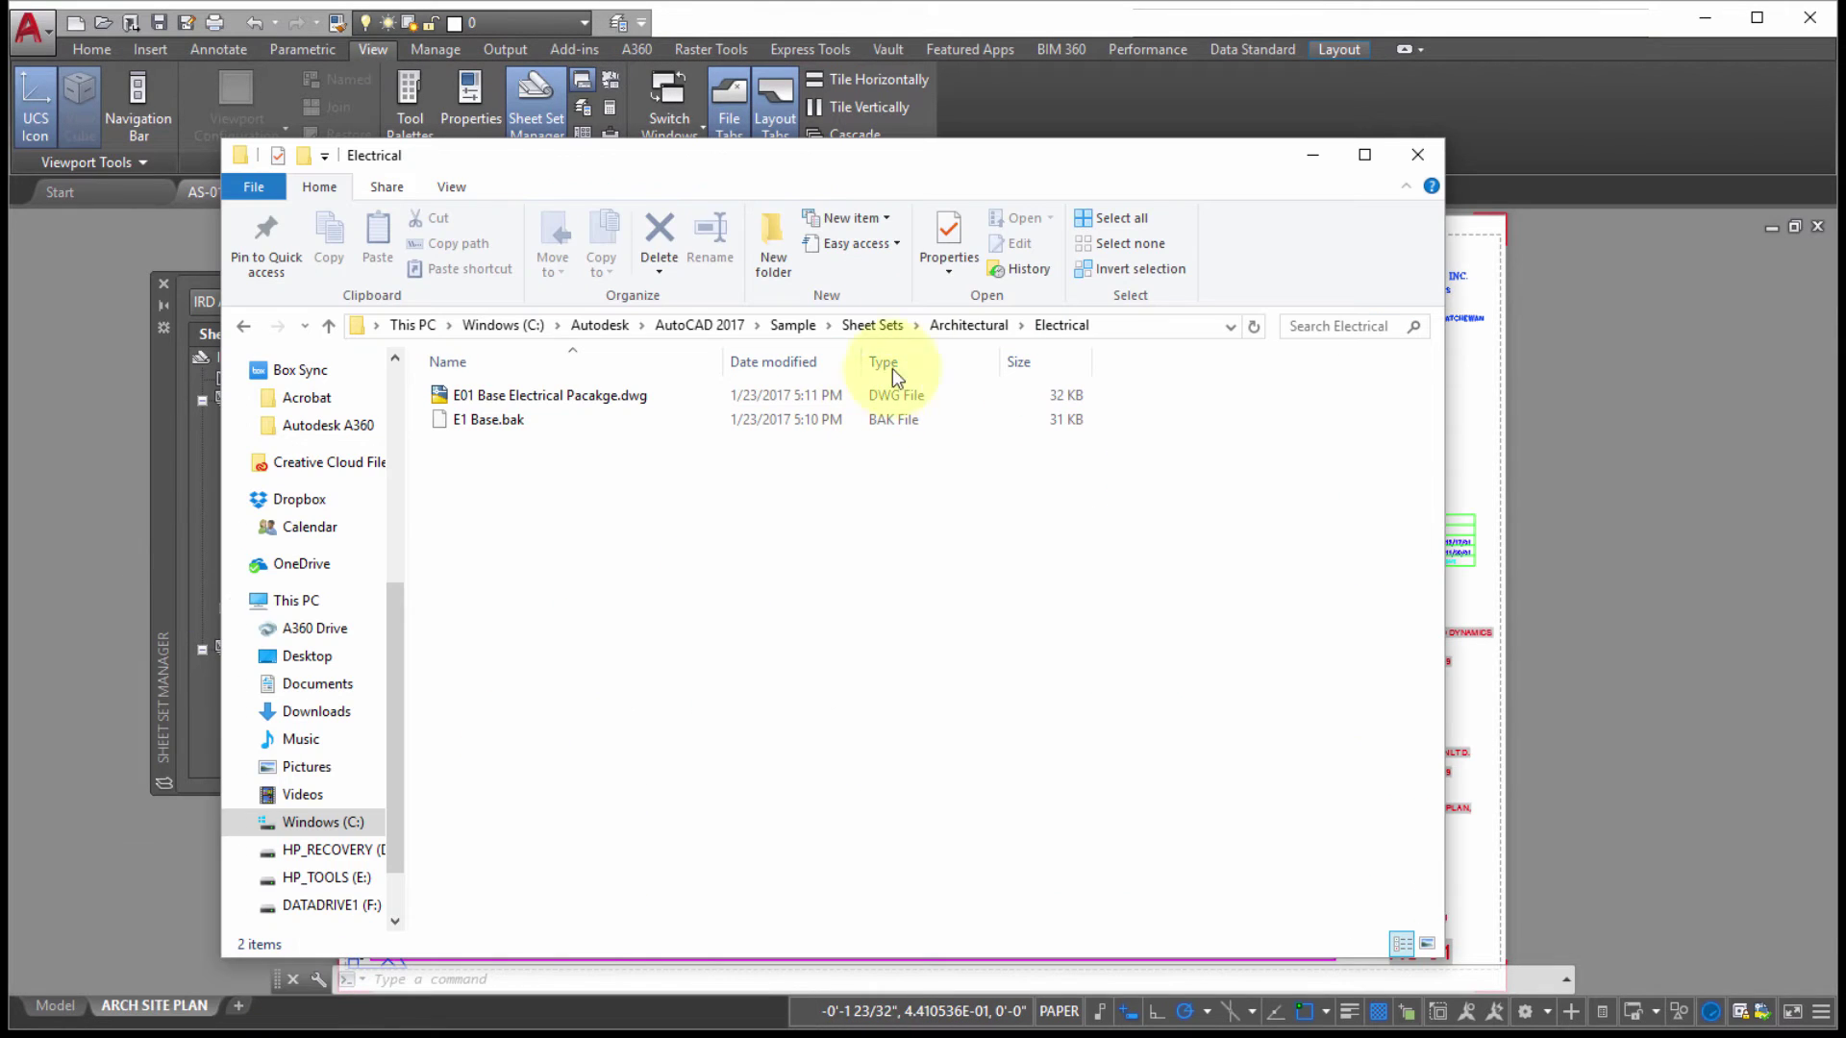
{"action": "left_click", "coordinate": [954, 327]}
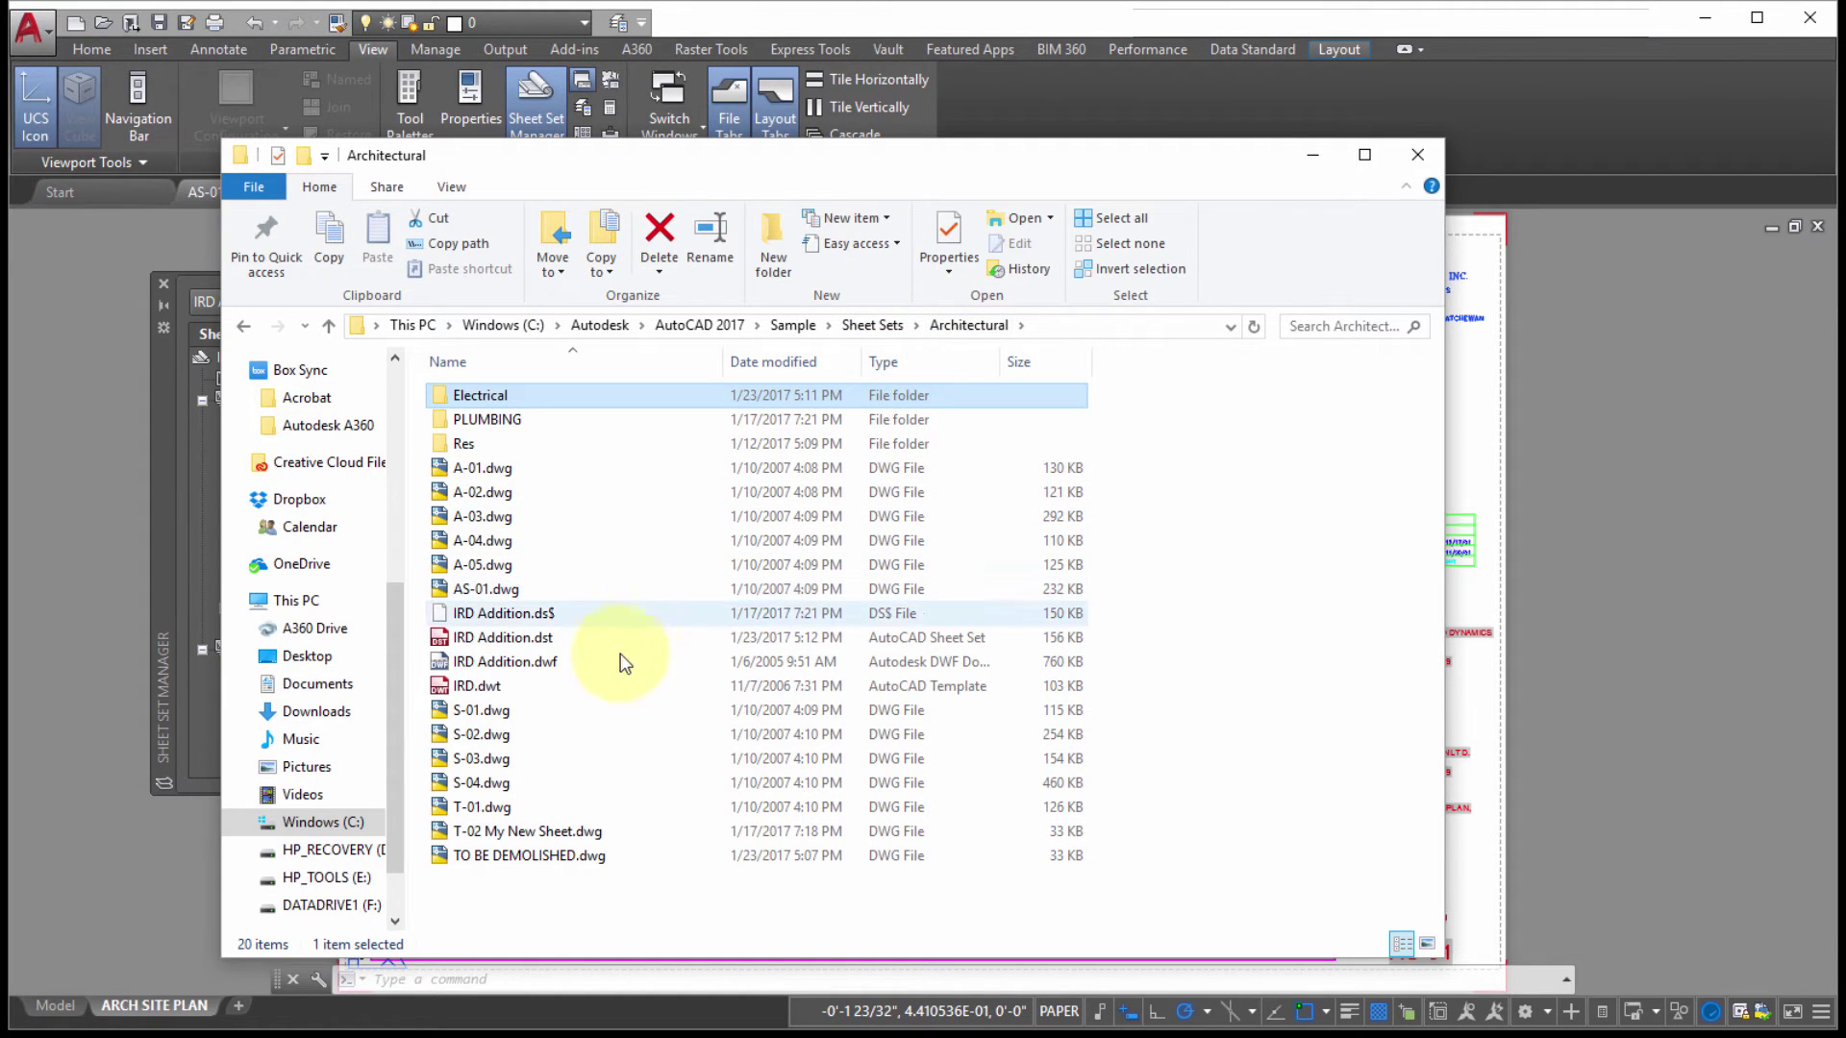
{"action": "left_click", "coordinate": [542, 855]}
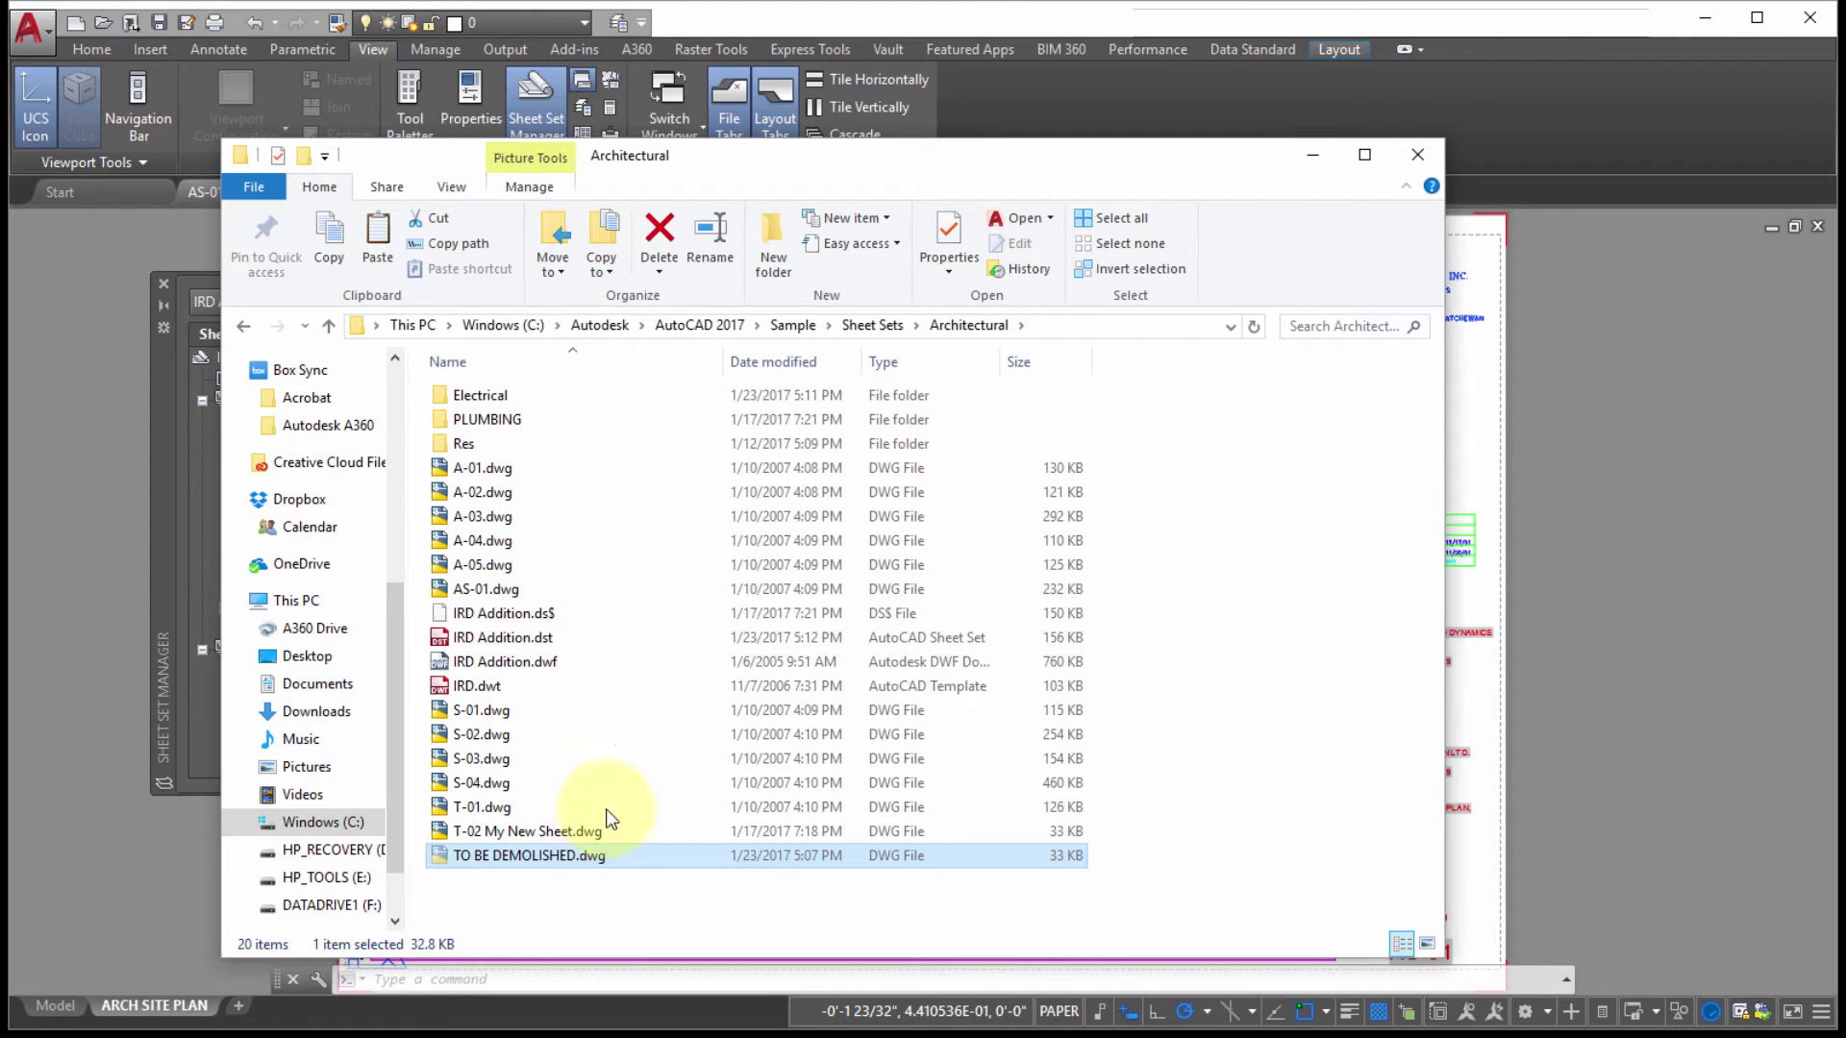
{"action": "double_click", "coordinate": [486, 397]}
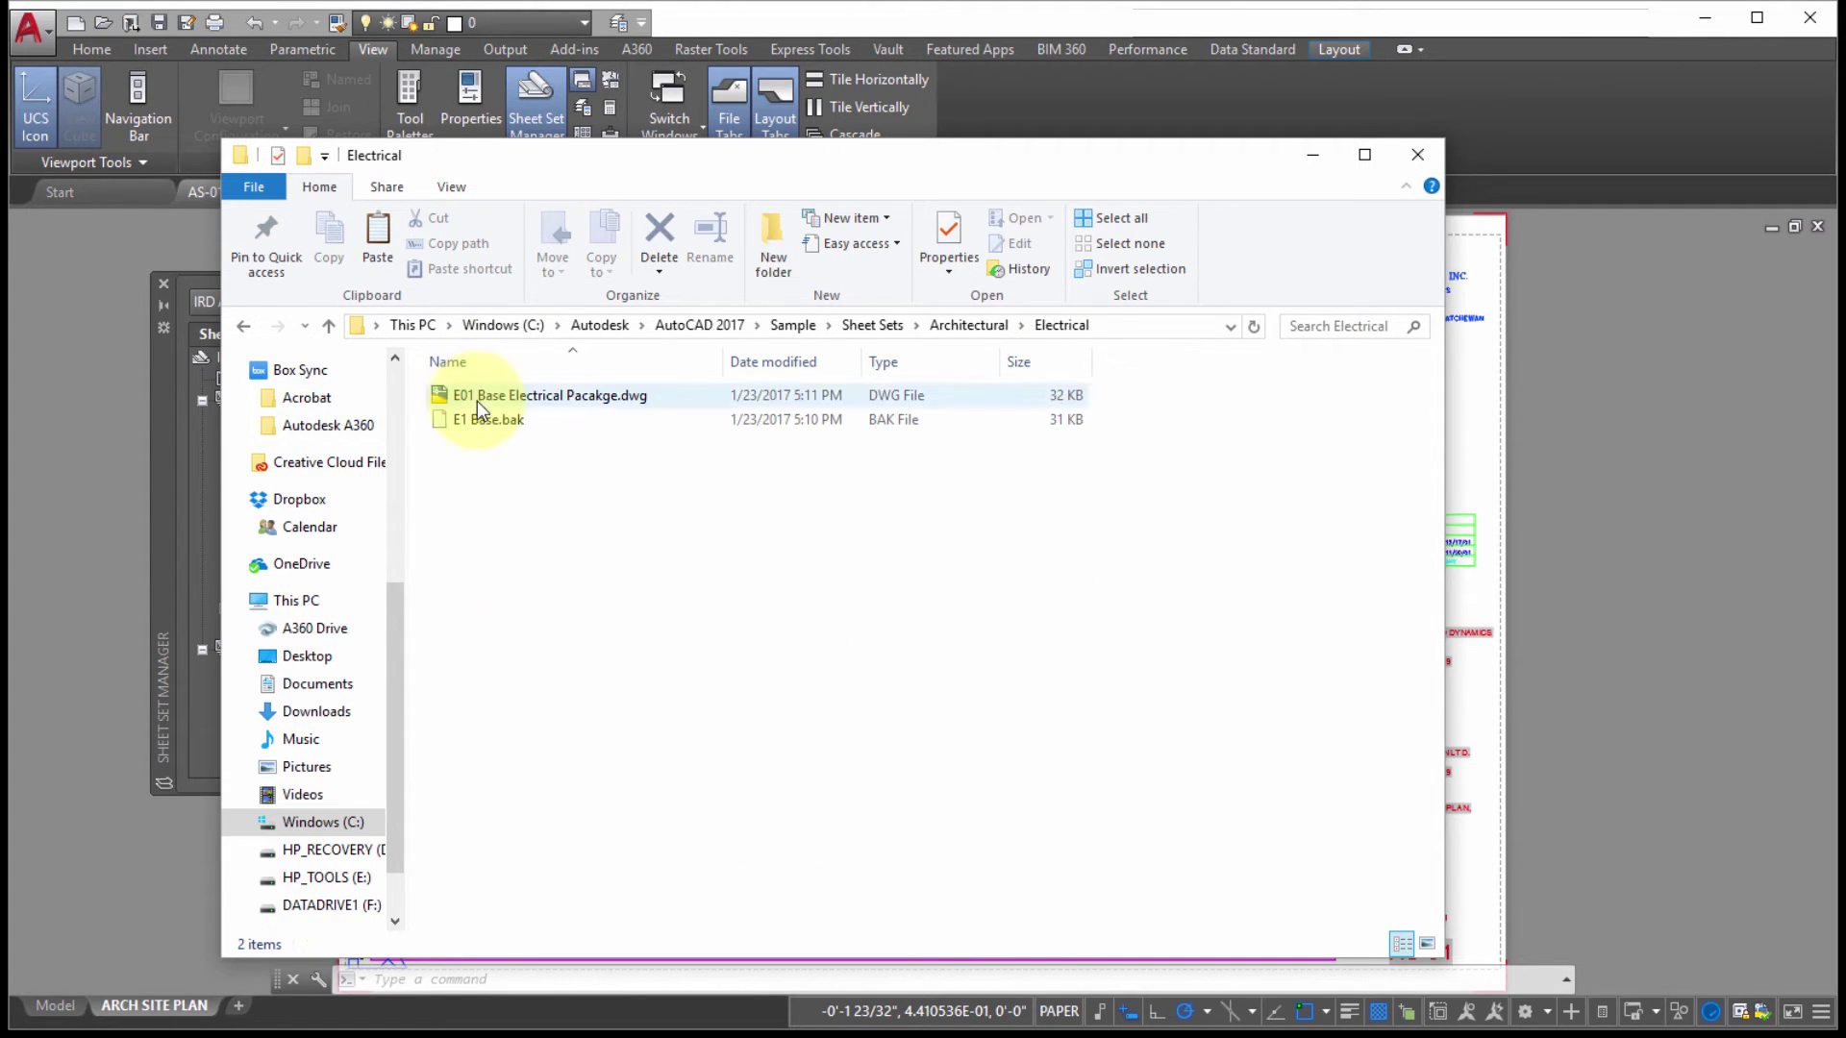
{"action": "key", "text": "ctrl+v"}
{"action": "left_click", "coordinate": [621, 569]}
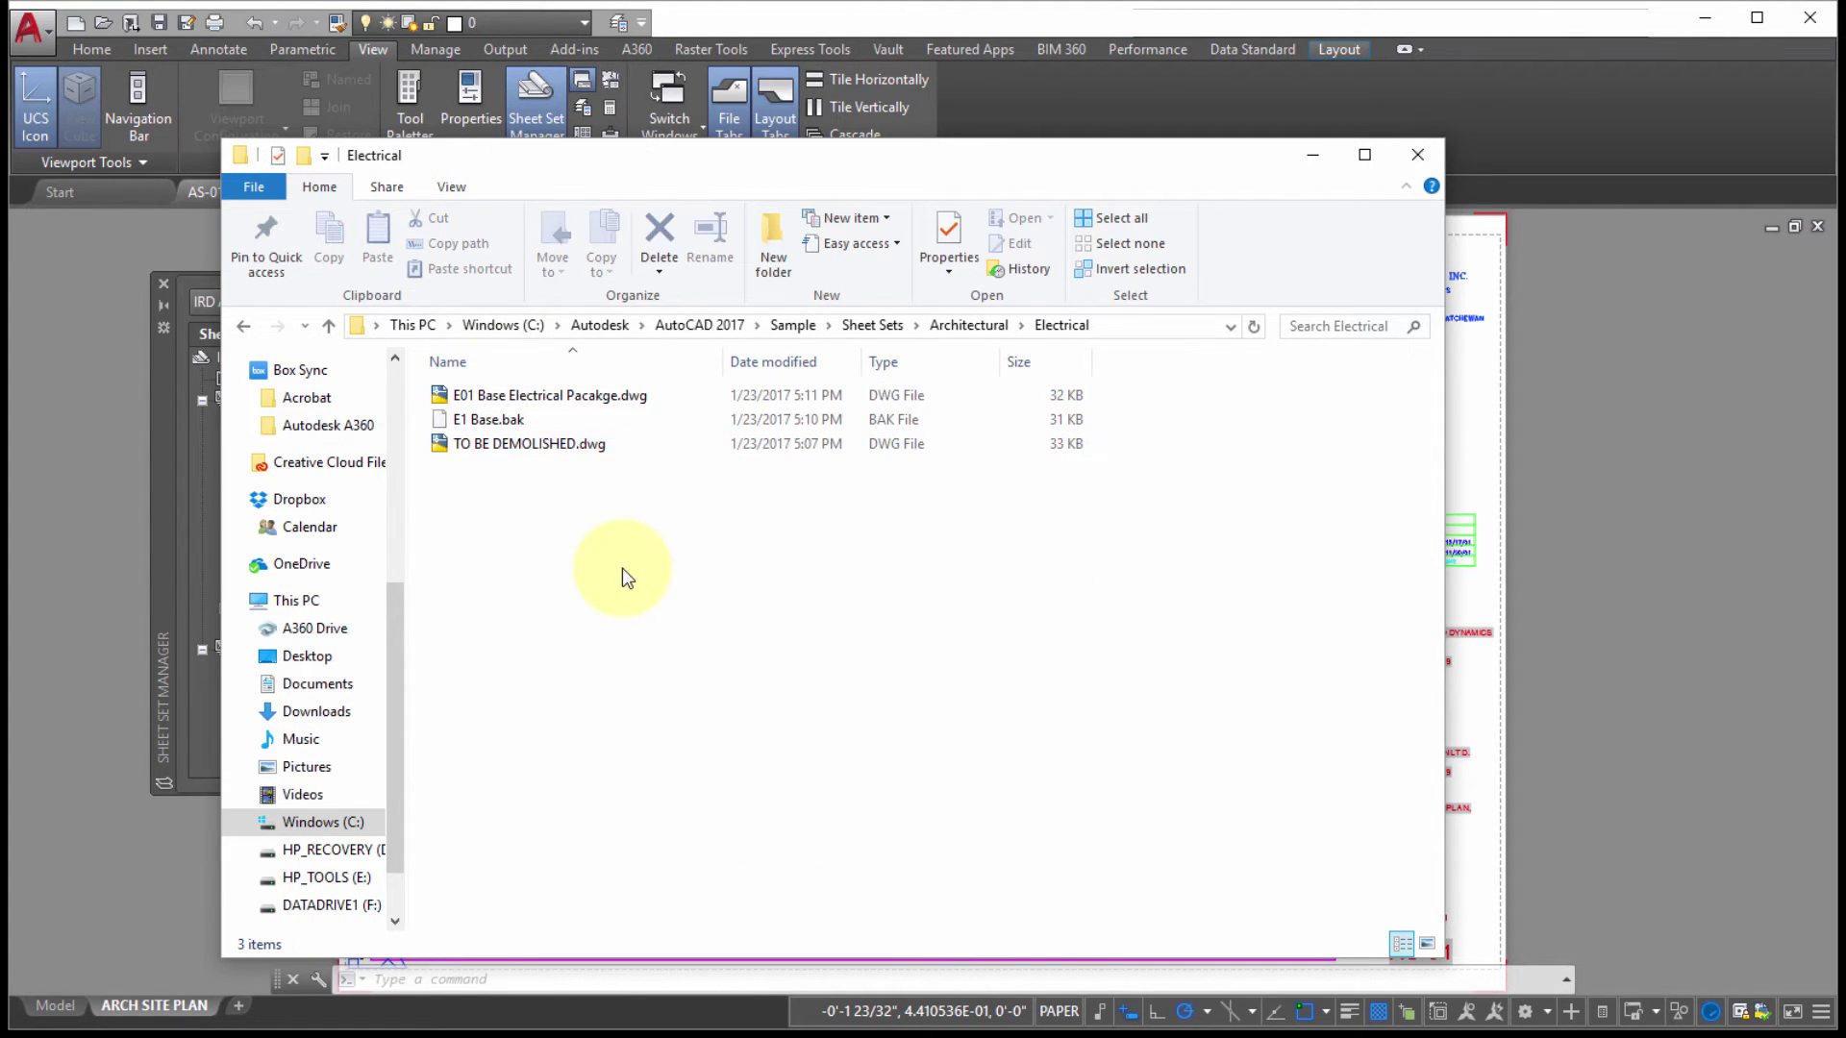
Switch back to AutoCAD and open the sheet properties of AM - TO BE DEMOLISHED in the Architectural subset.
{"action": "left_click", "coordinate": [162, 431]}
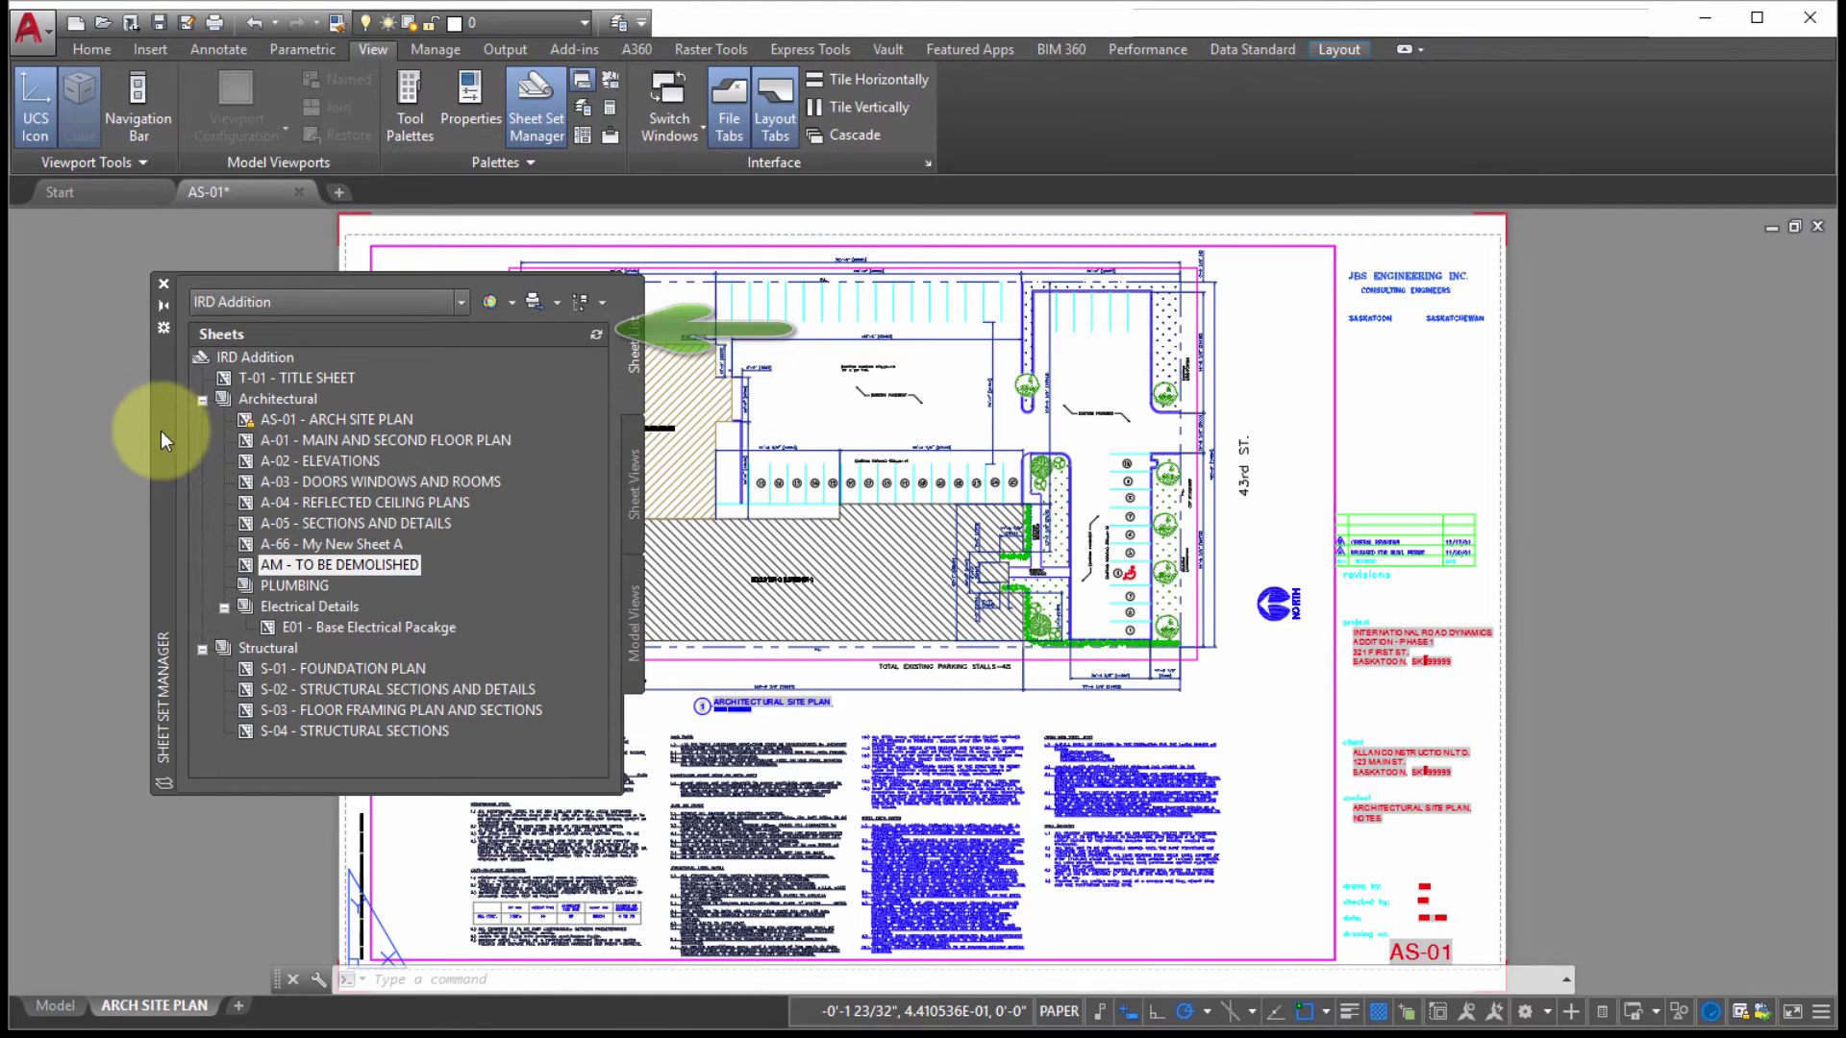
{"action": "right_click", "coordinate": [270, 361]}
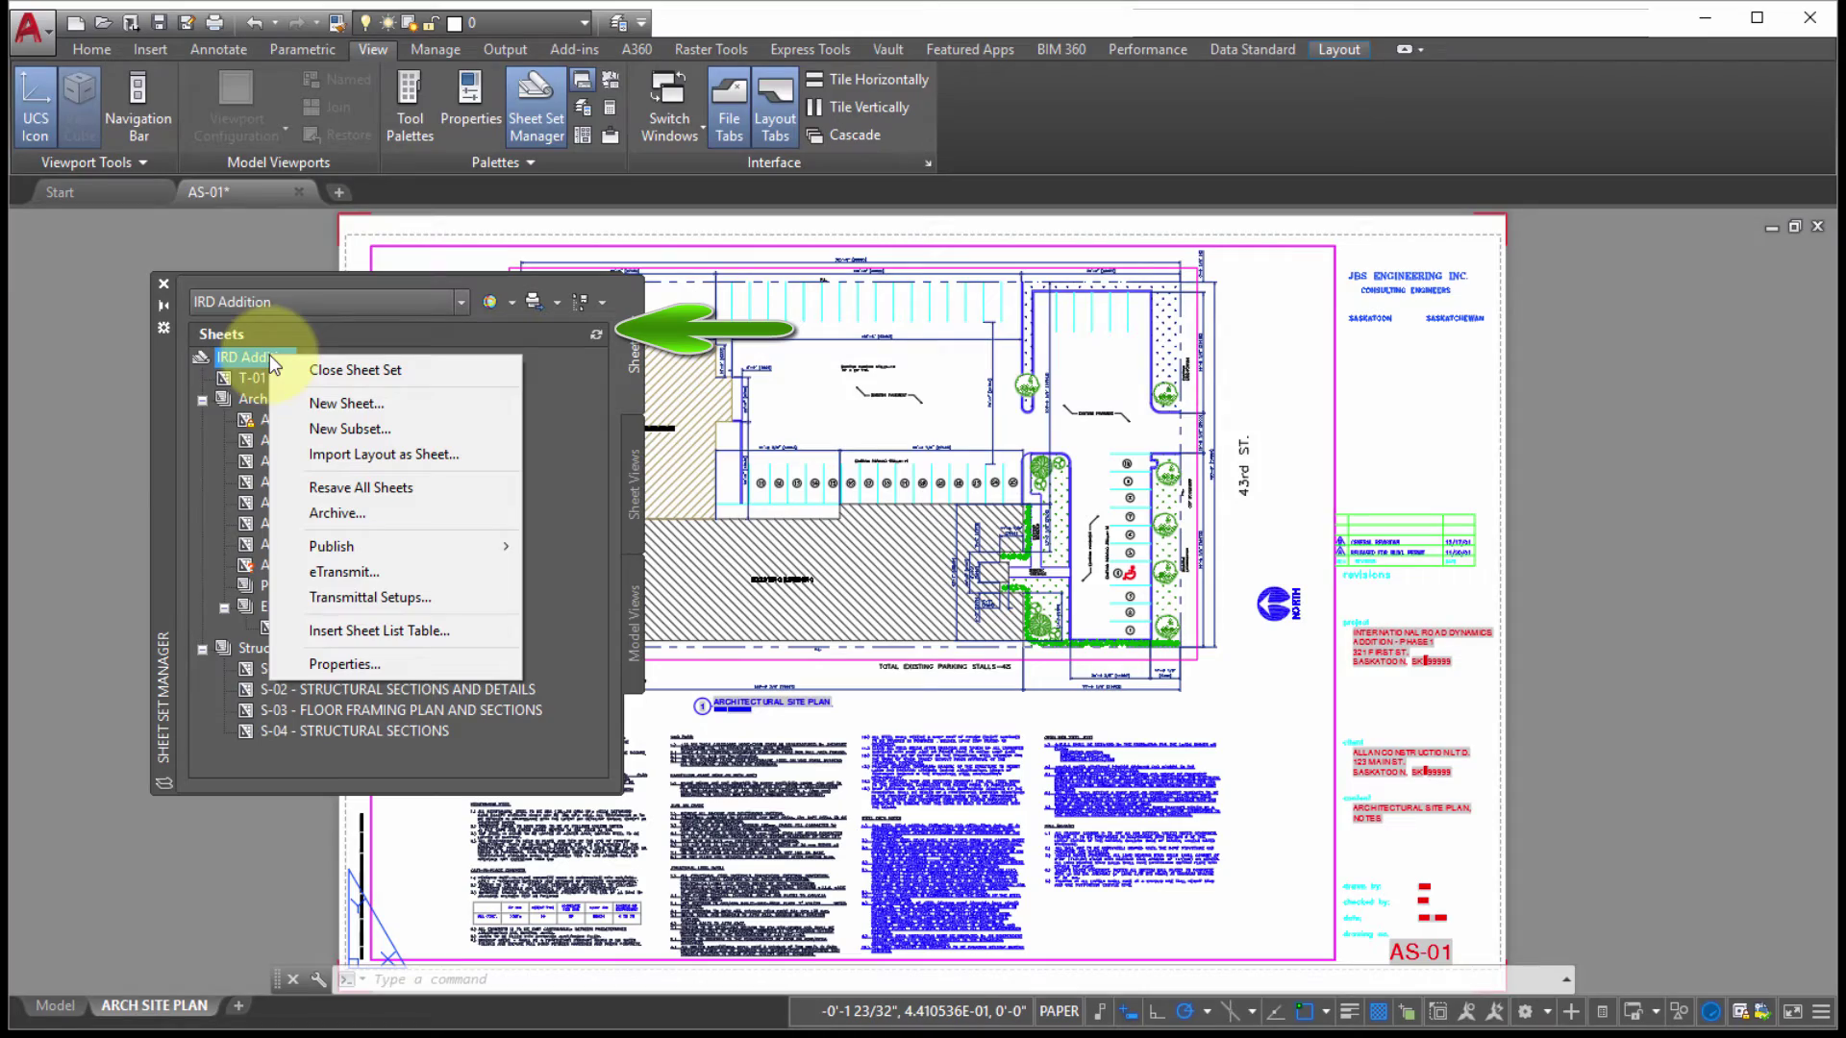
{"action": "left_click", "coordinate": [212, 446]}
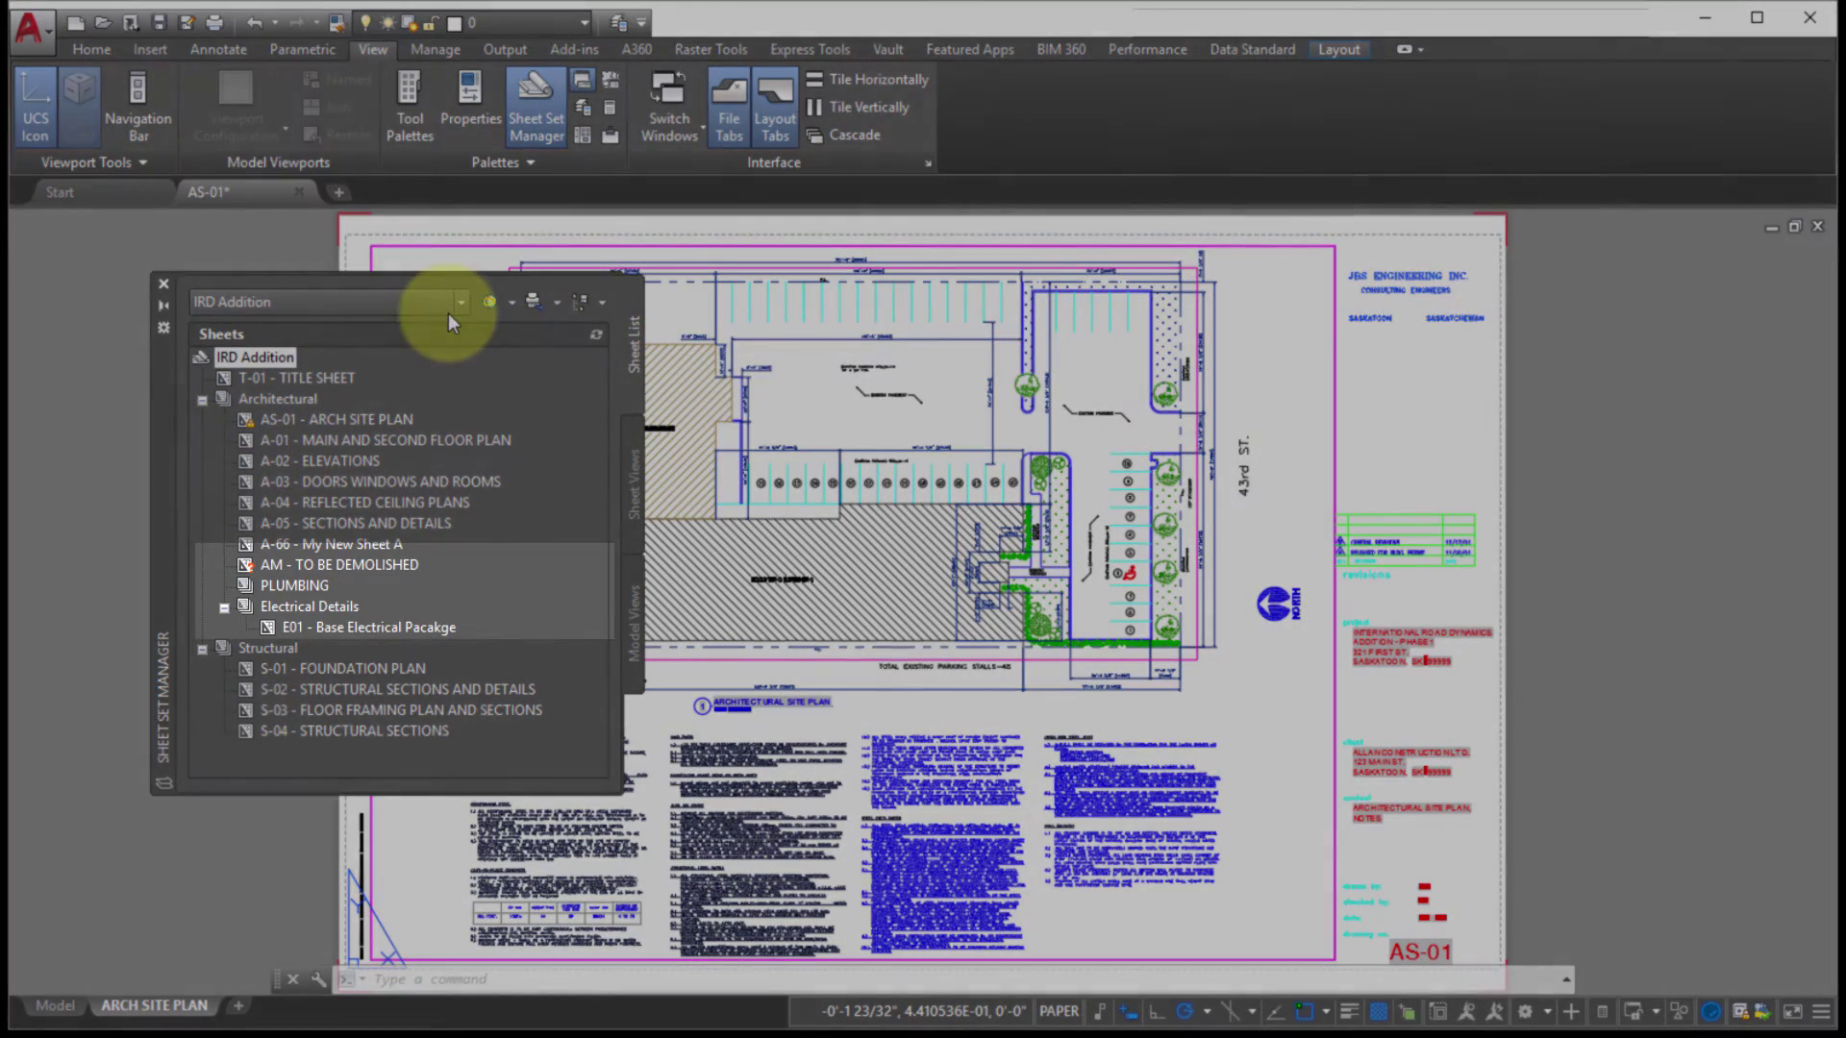
{"action": "left_click", "coordinate": [224, 607]}
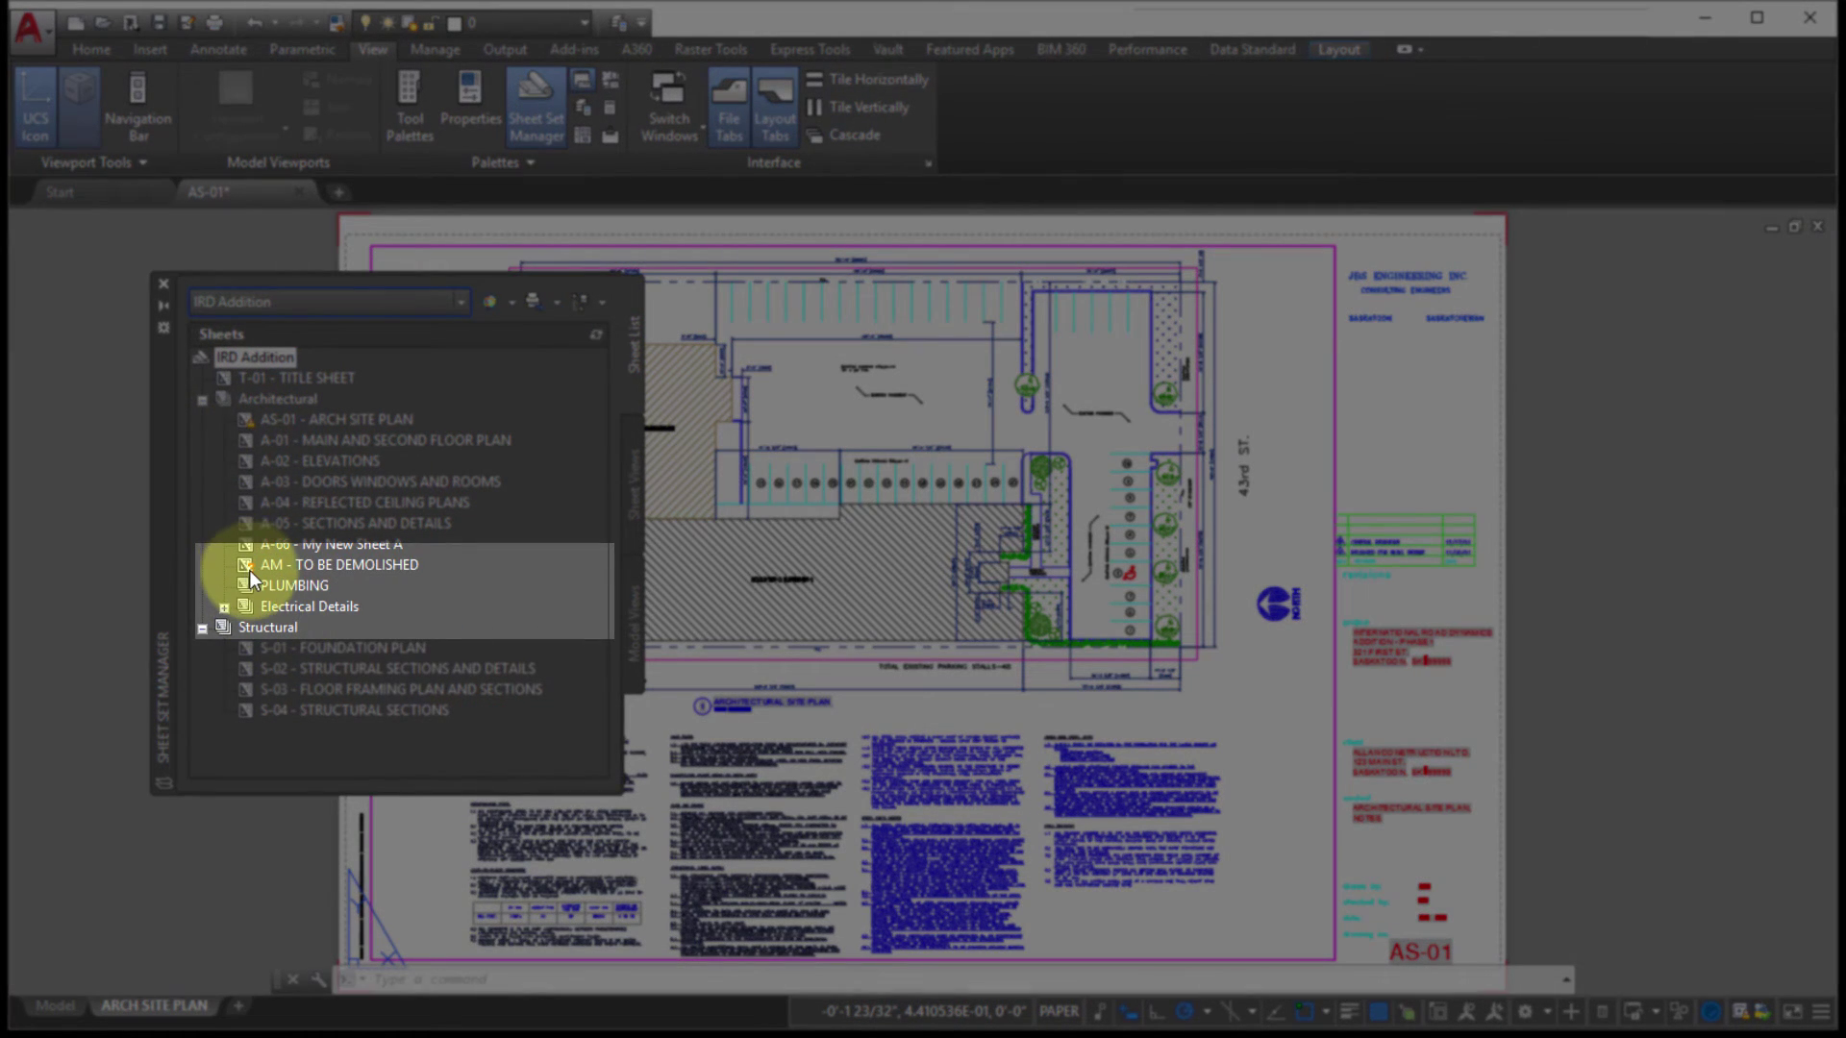
{"action": "right_click", "coordinate": [280, 567]}
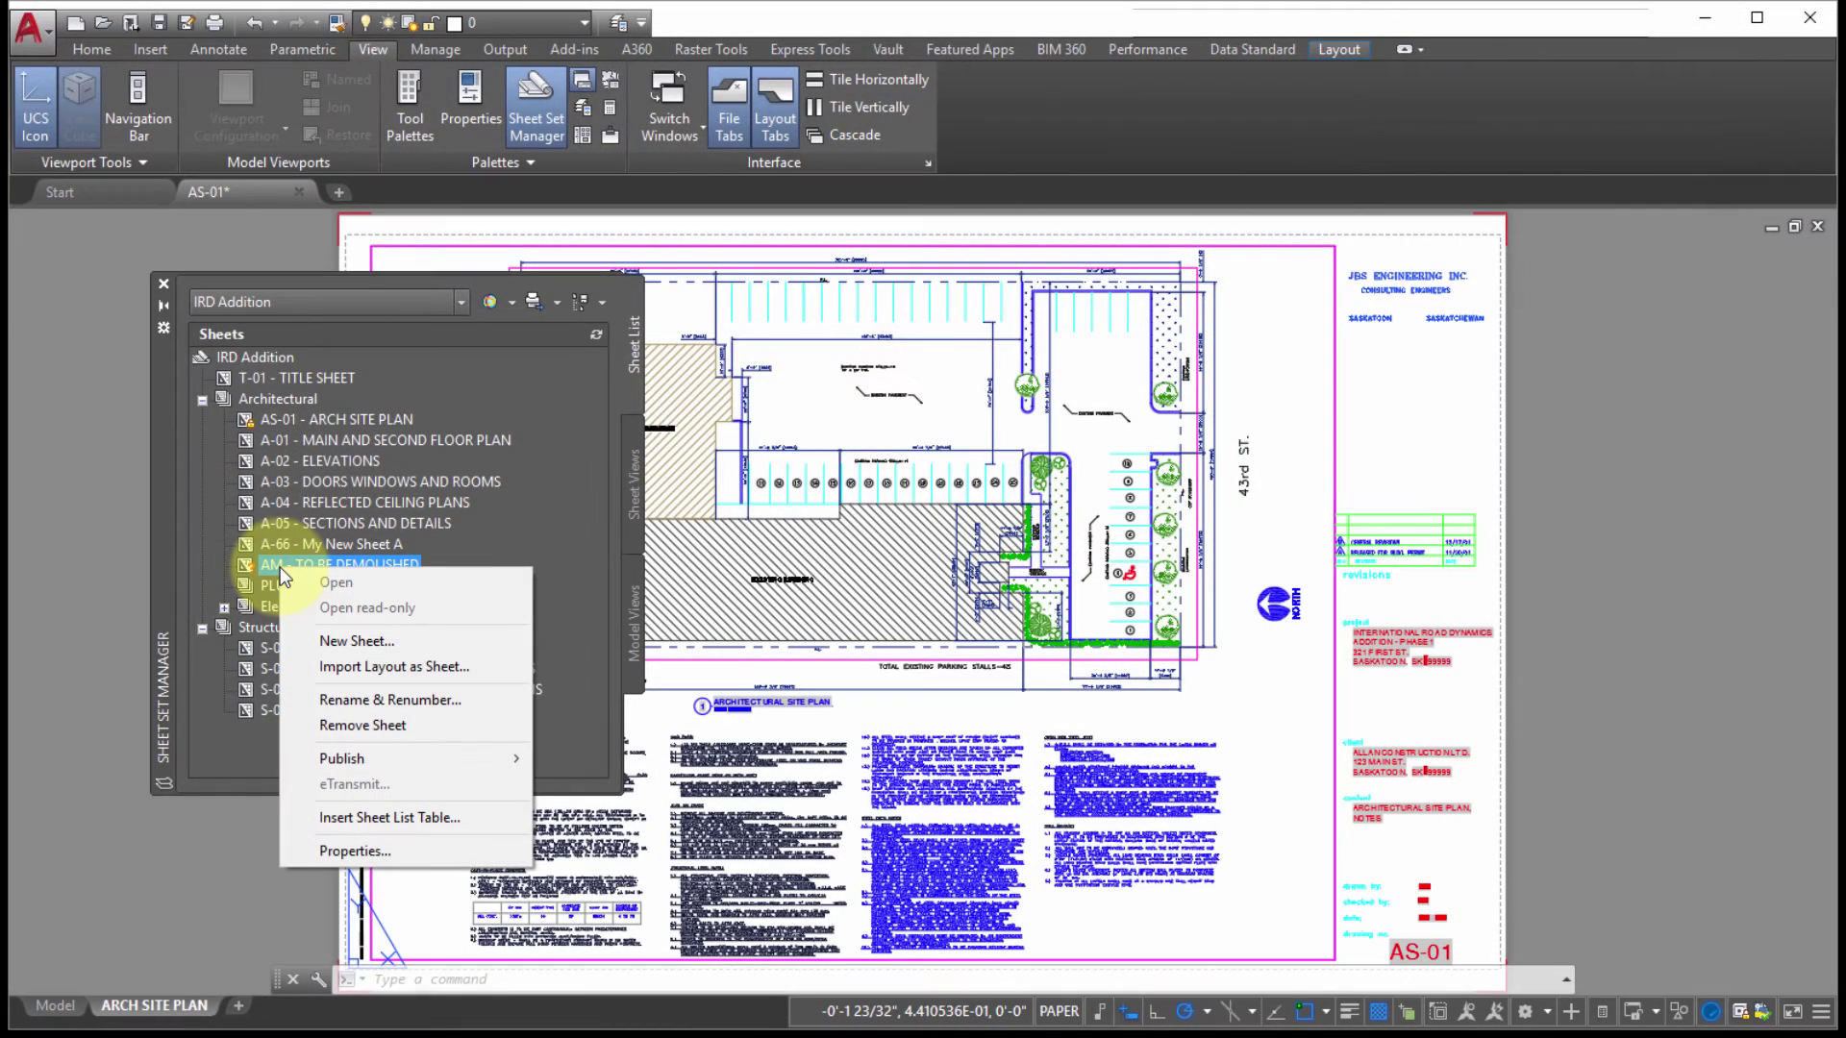
{"action": "left_click", "coordinate": [352, 848]}
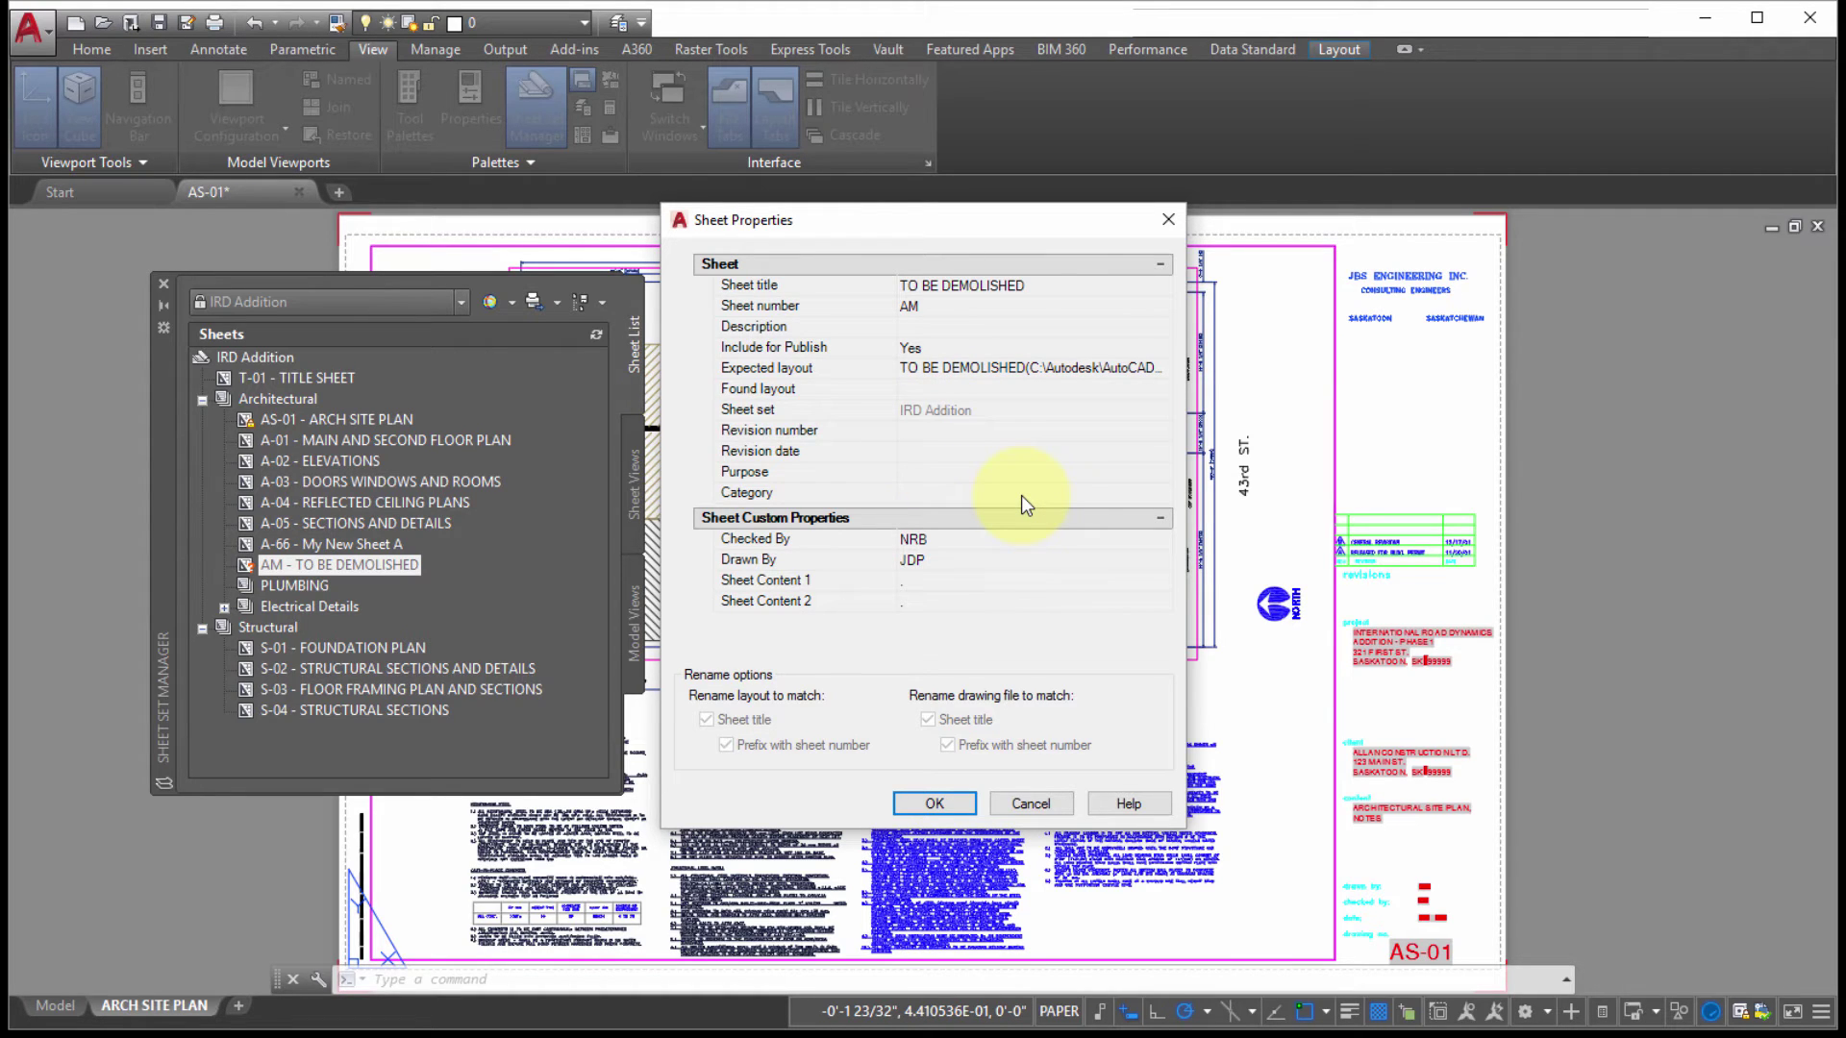
Repath the sheet's expected layout to the TO BE DEMOLISHED layout in TO BE DEMOLISHED.dwg from the Electrical folder and apply the properties.
{"action": "left_click", "coordinate": [1164, 370]}
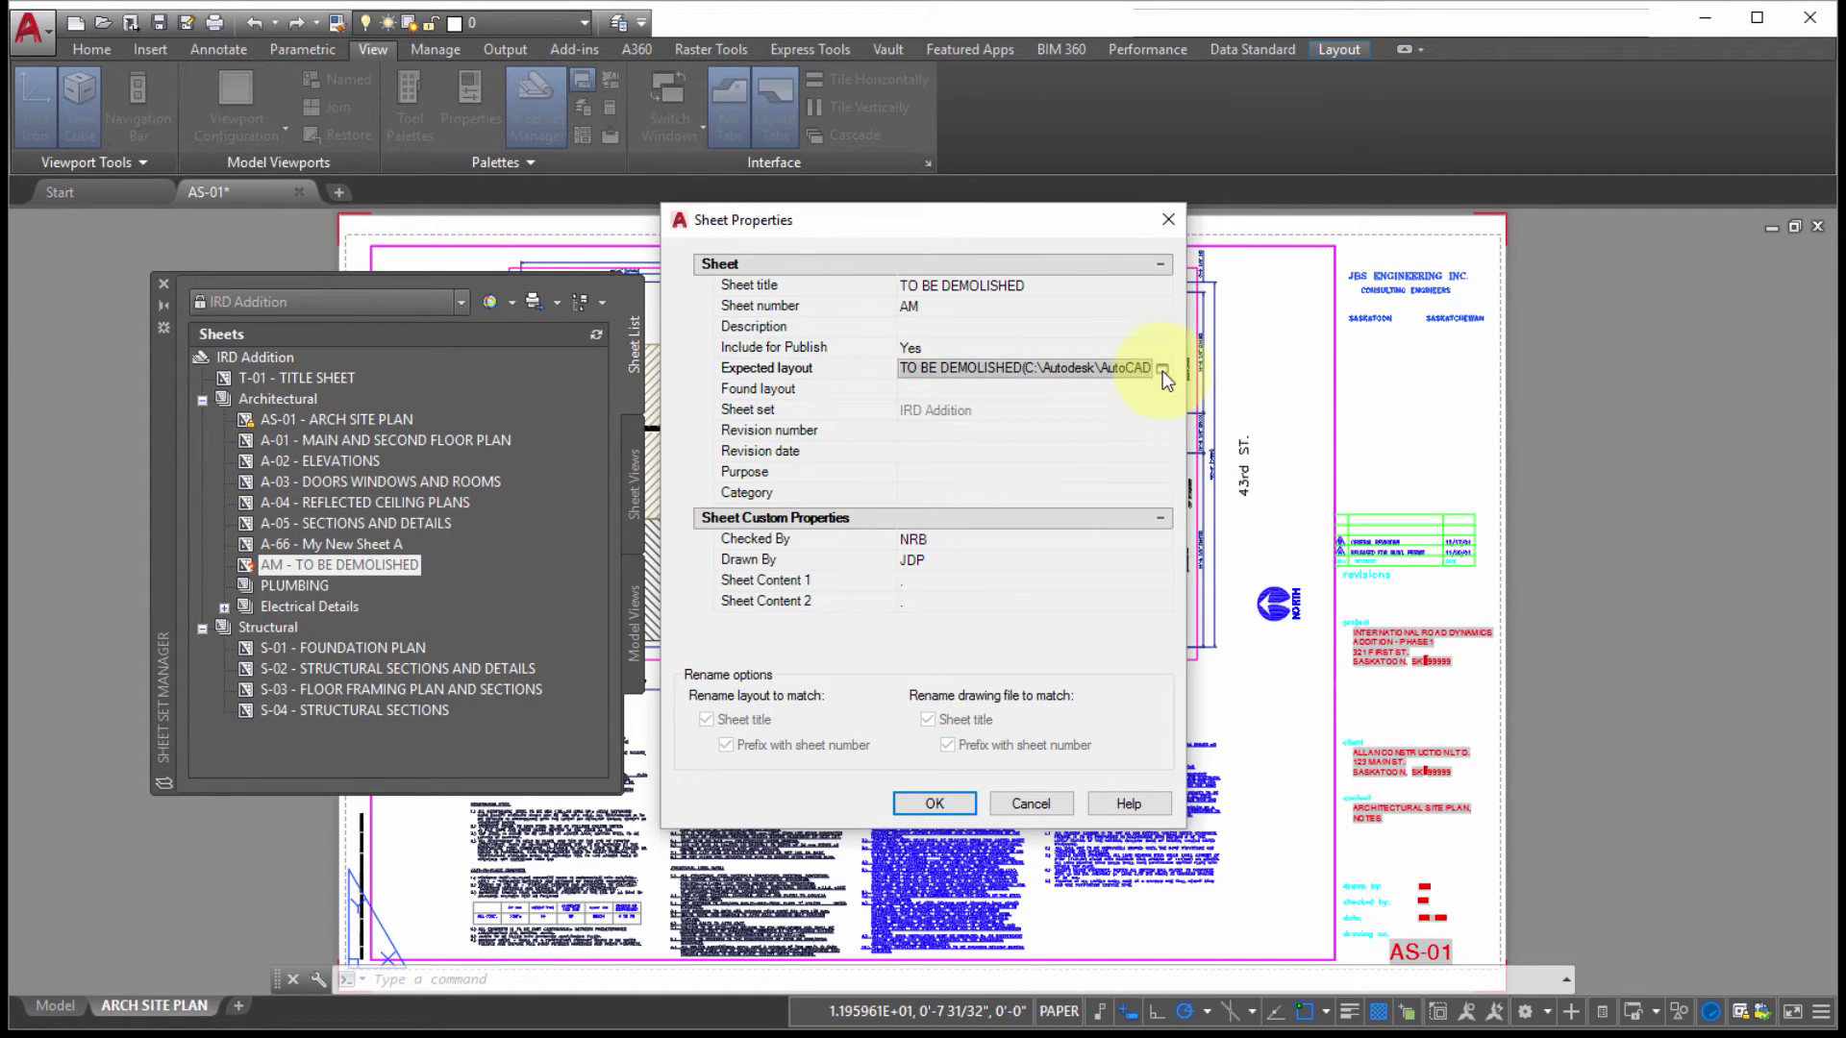
{"action": "left_click", "coordinate": [1163, 370]}
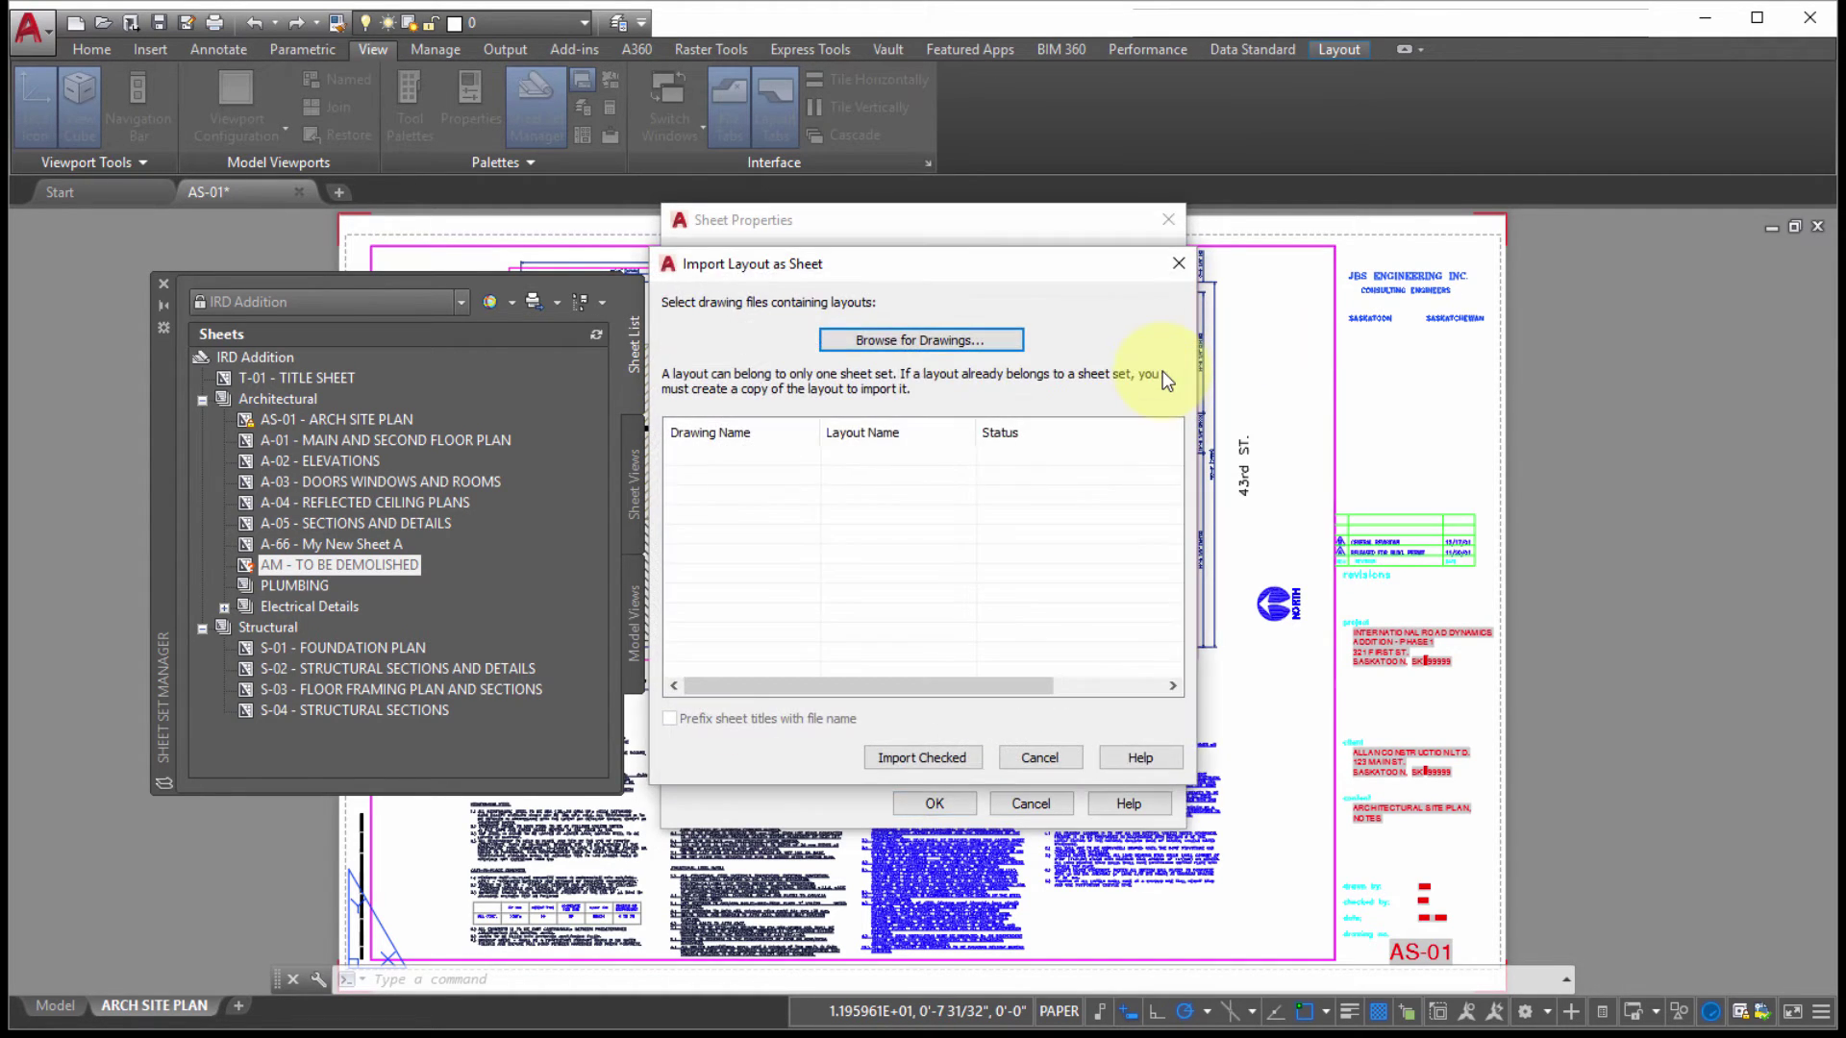
{"action": "left_click", "coordinate": [888, 345]}
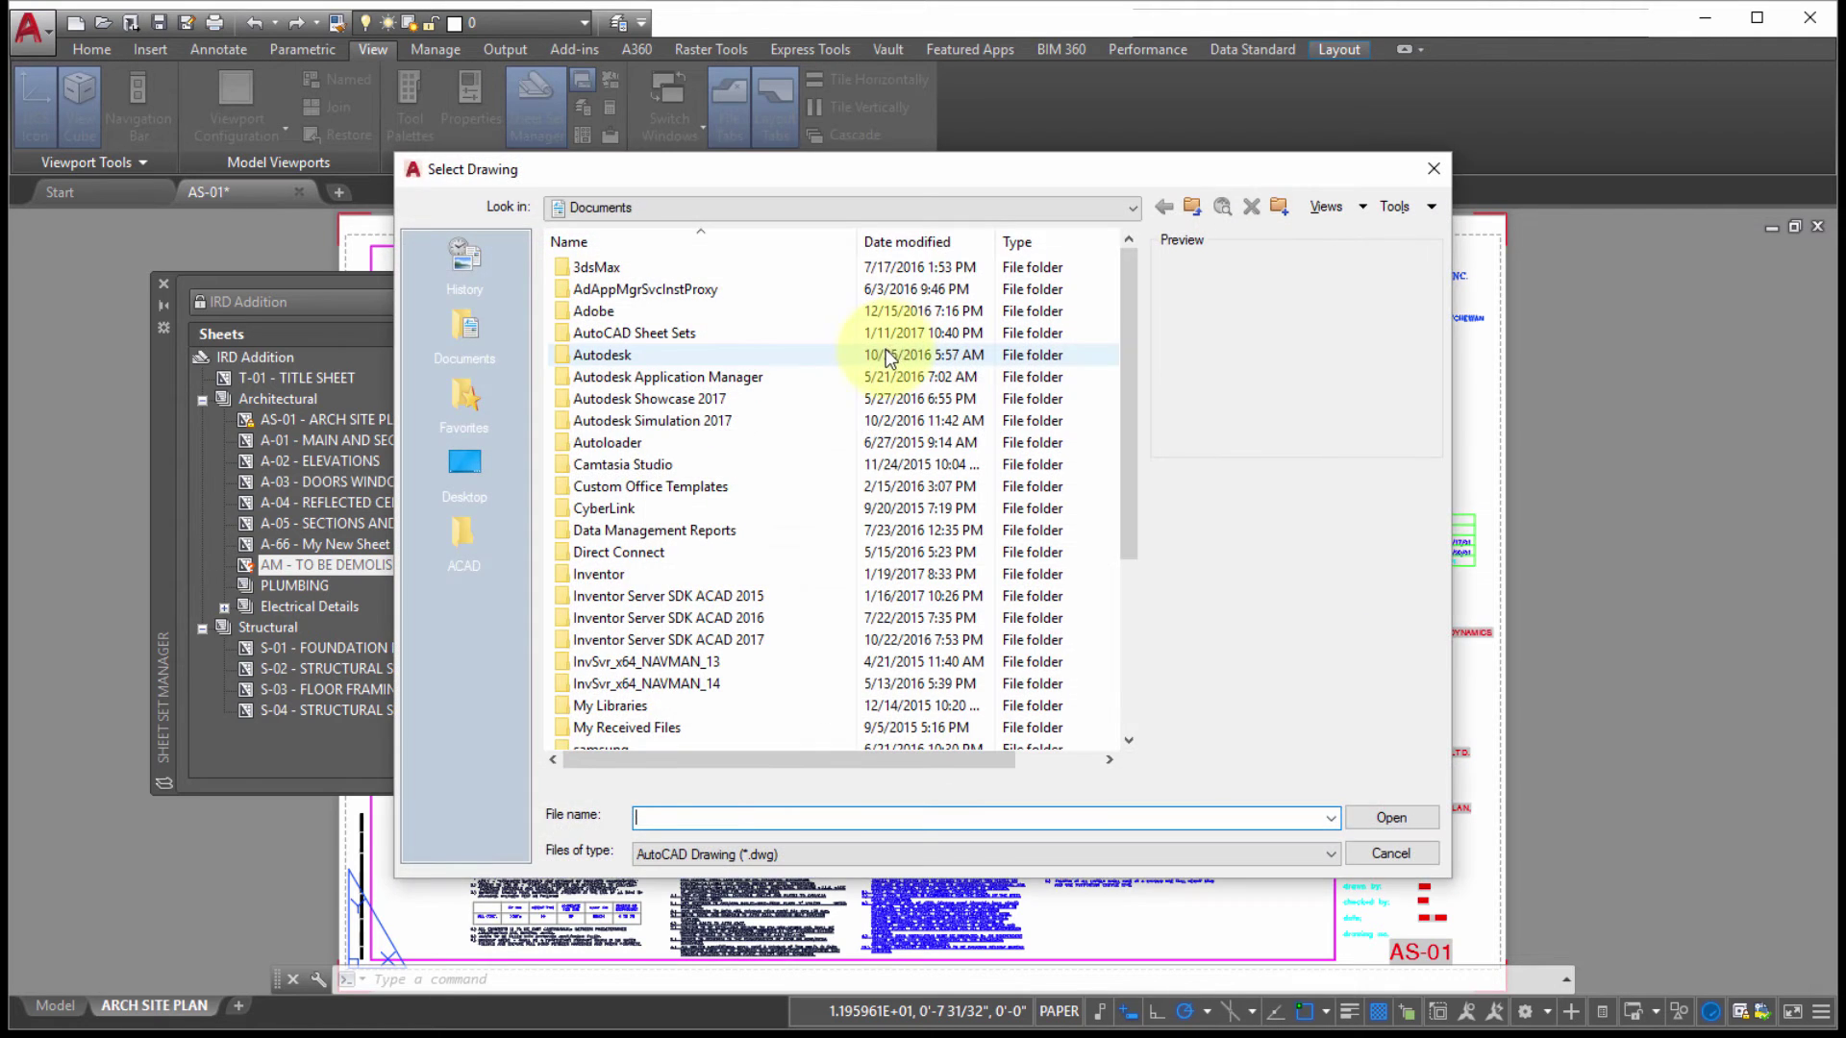
{"action": "left_click", "coordinate": [775, 205]}
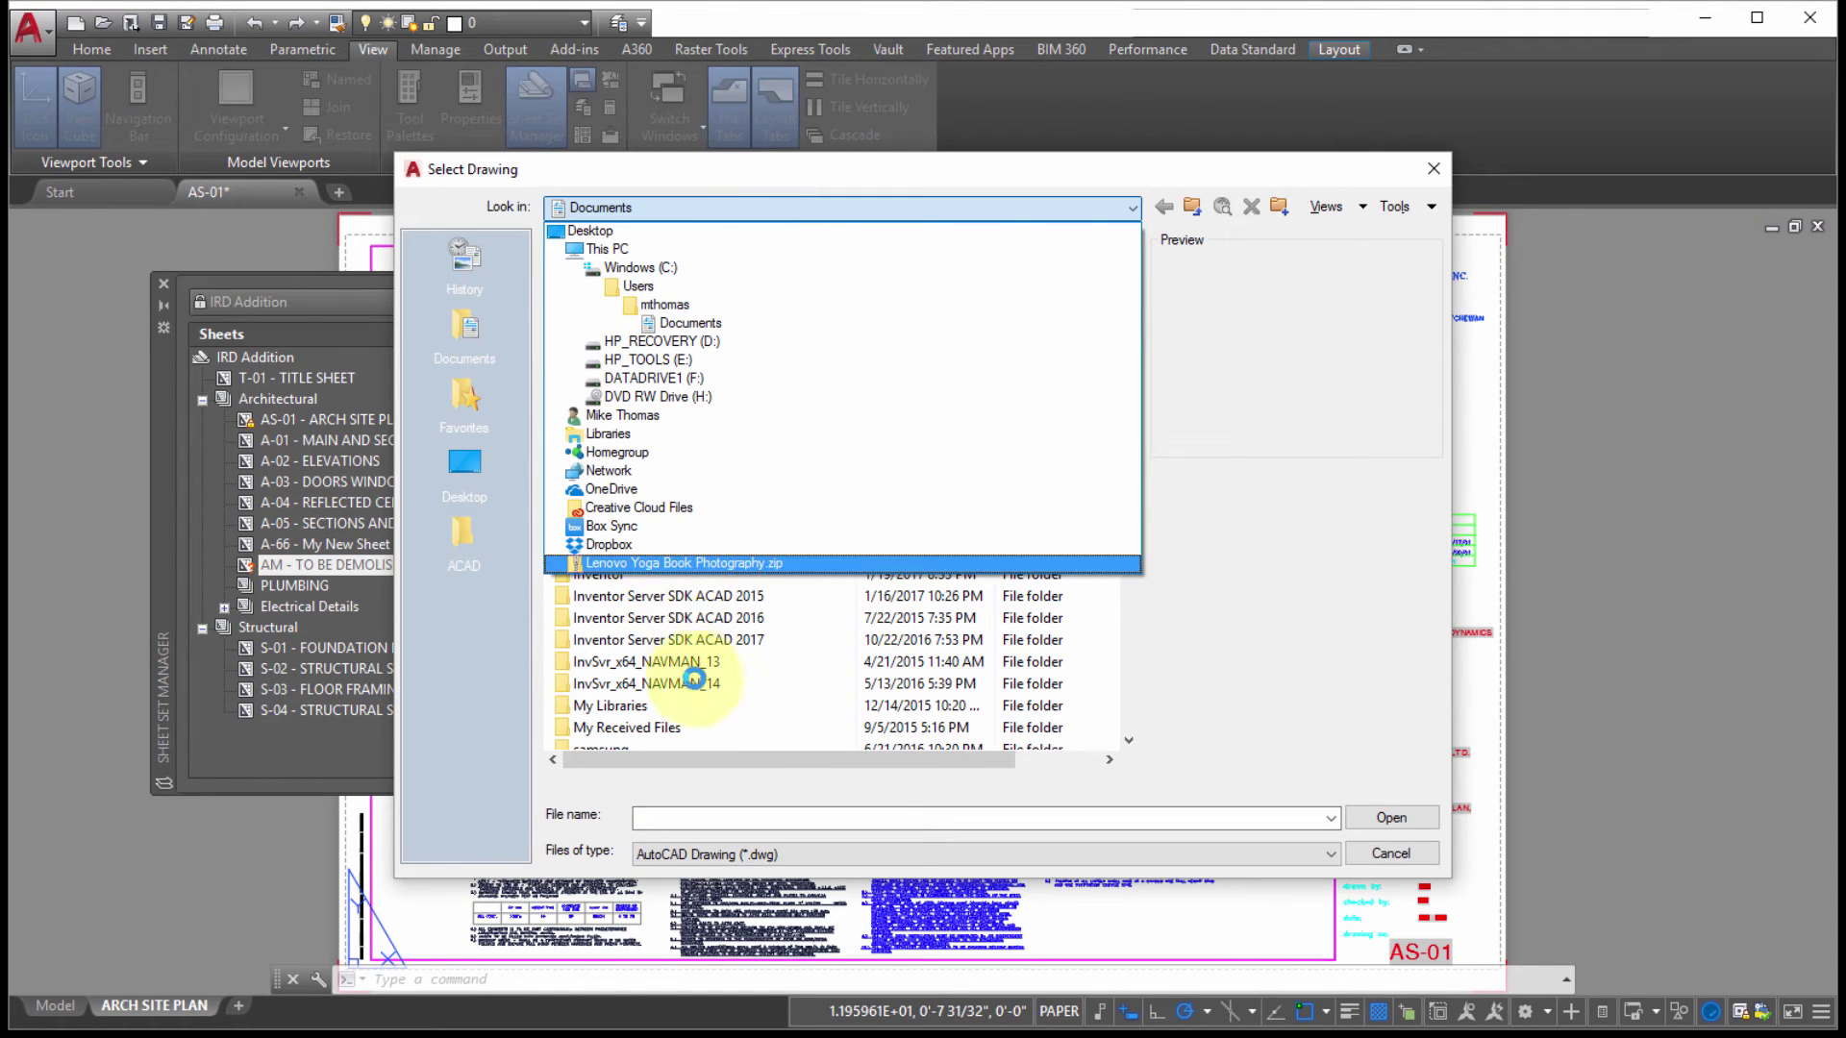
{"action": "left_click", "coordinate": [673, 267]}
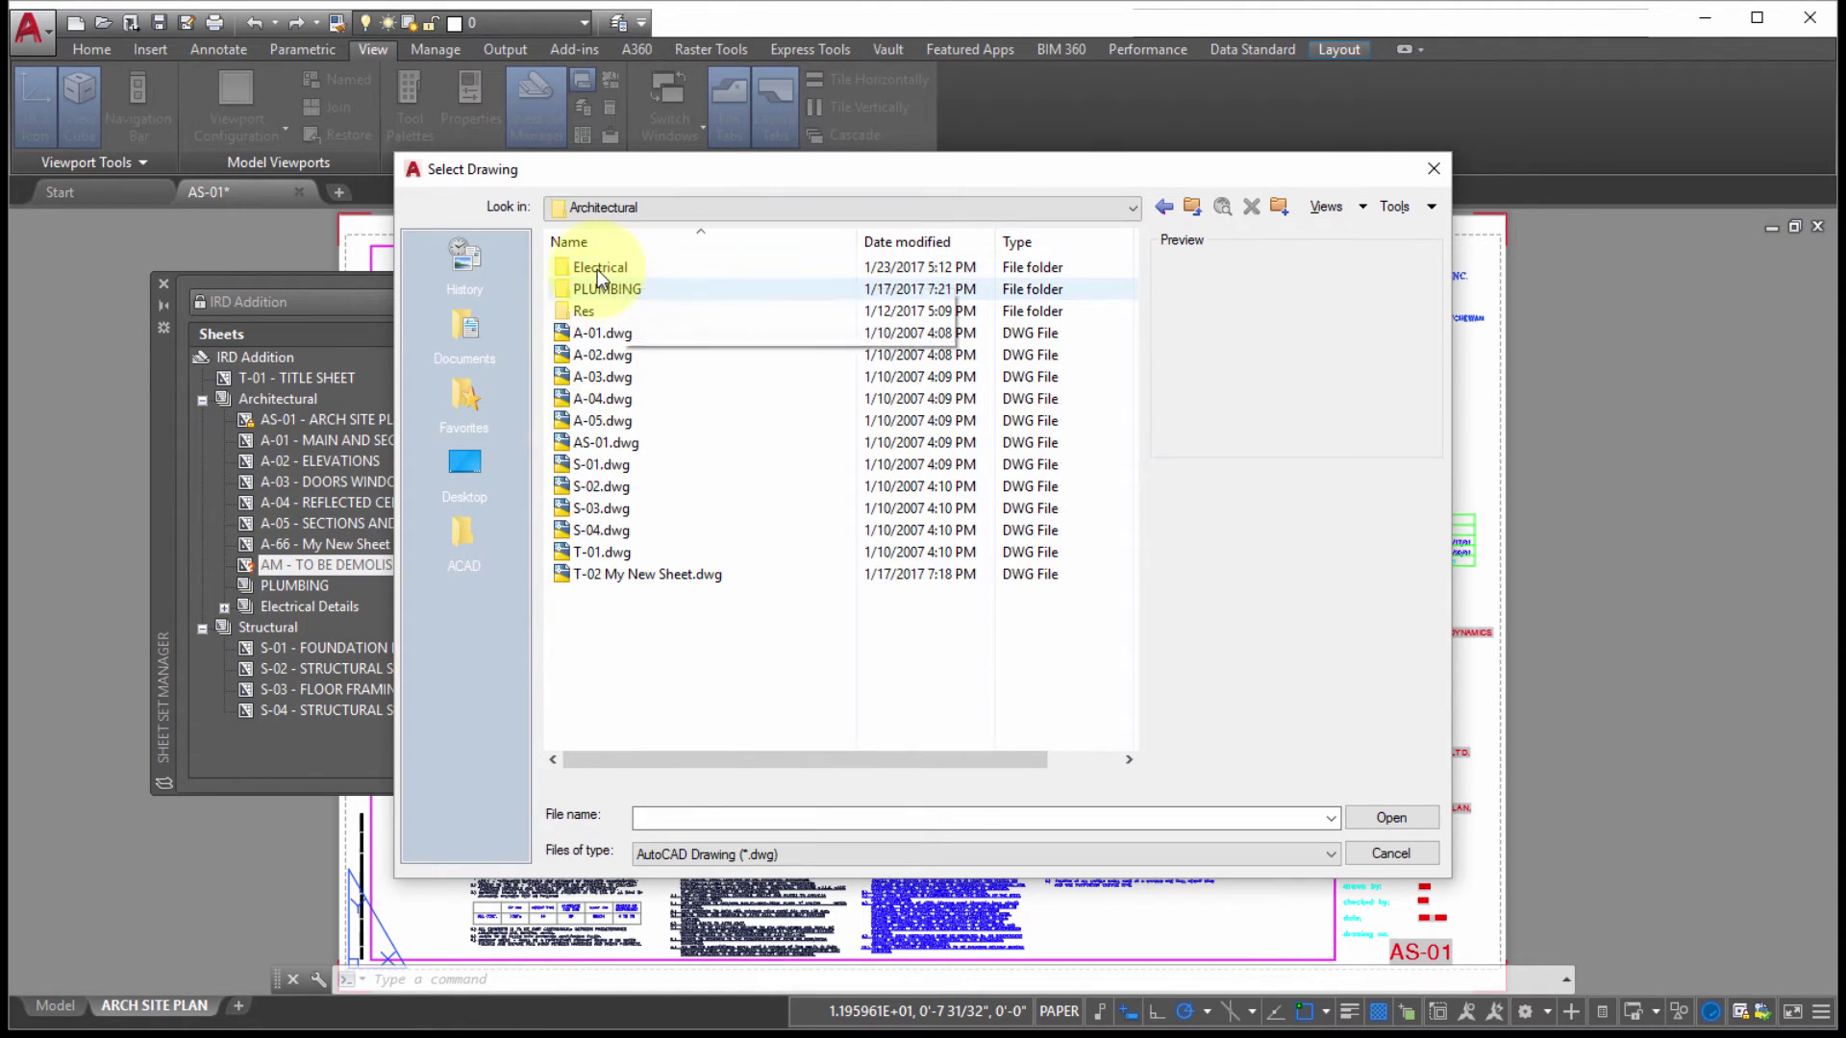
{"action": "double_click", "coordinate": [597, 269]}
{"action": "left_click", "coordinate": [600, 289]}
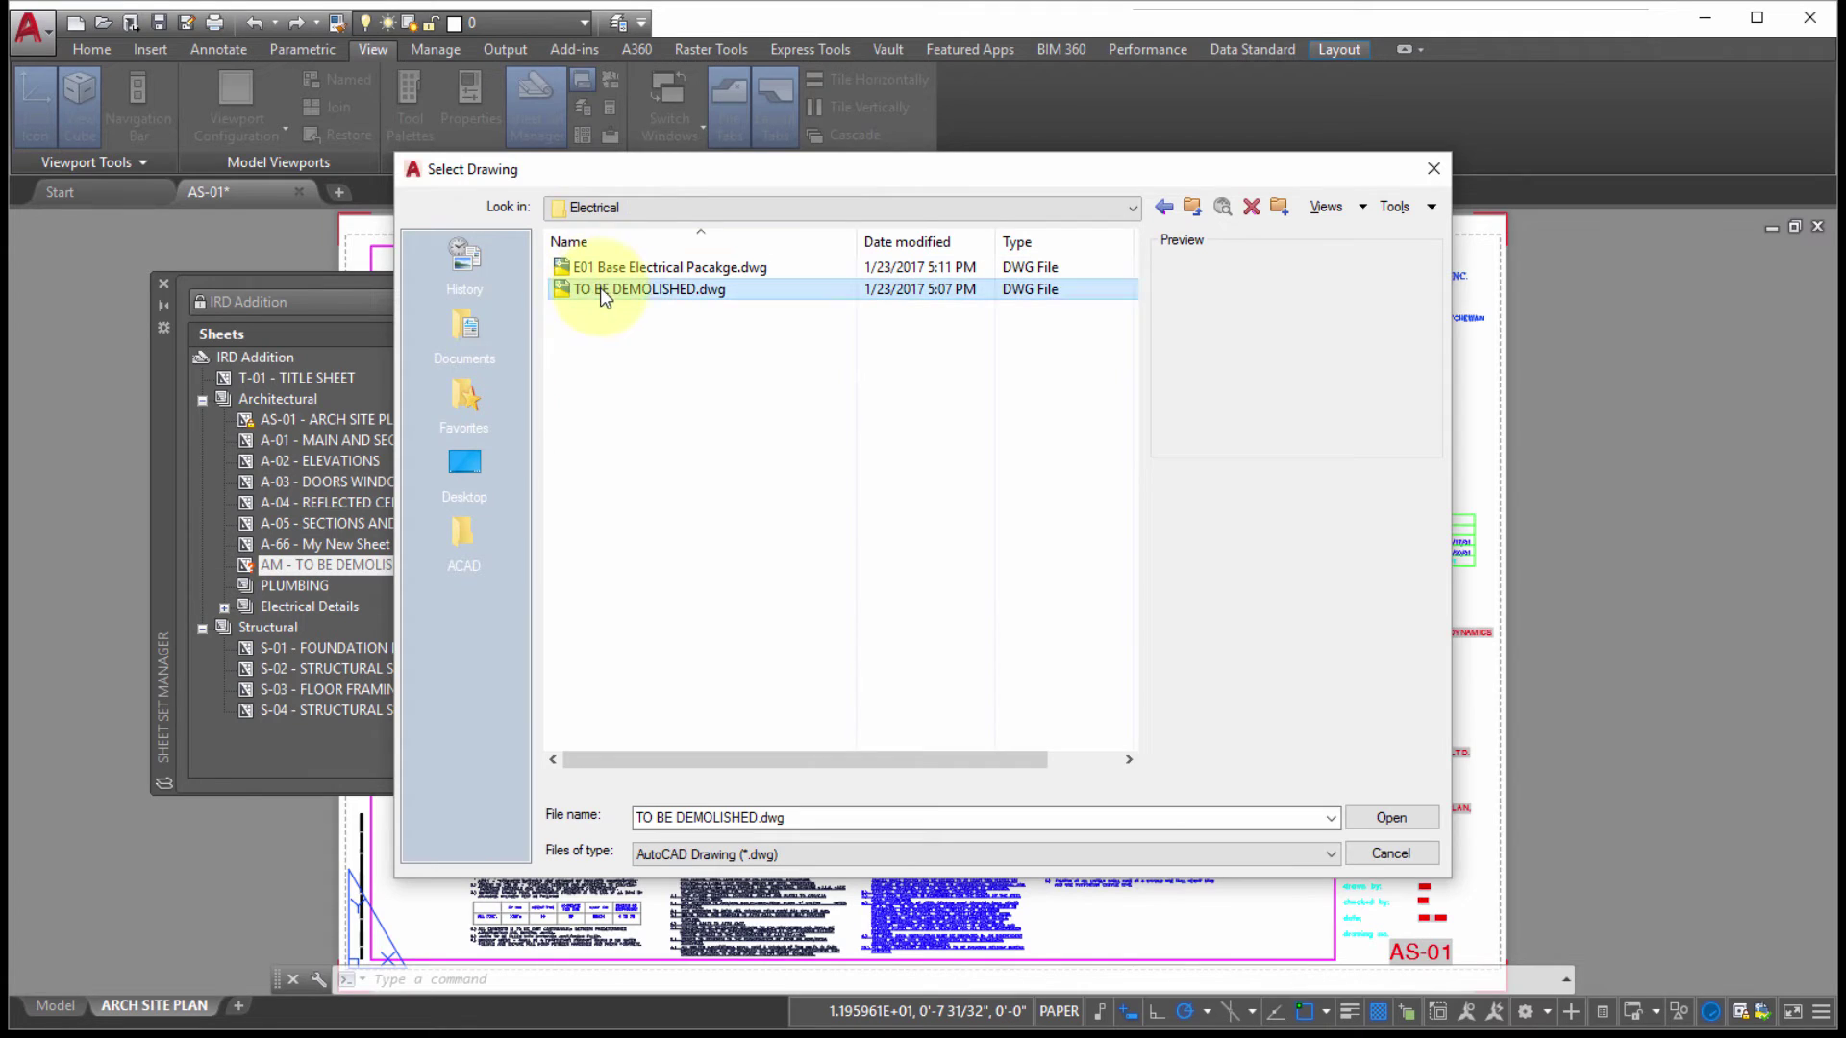
{"action": "left_click", "coordinate": [1374, 817]}
{"action": "left_click", "coordinate": [677, 457]}
{"action": "left_click", "coordinate": [950, 757]}
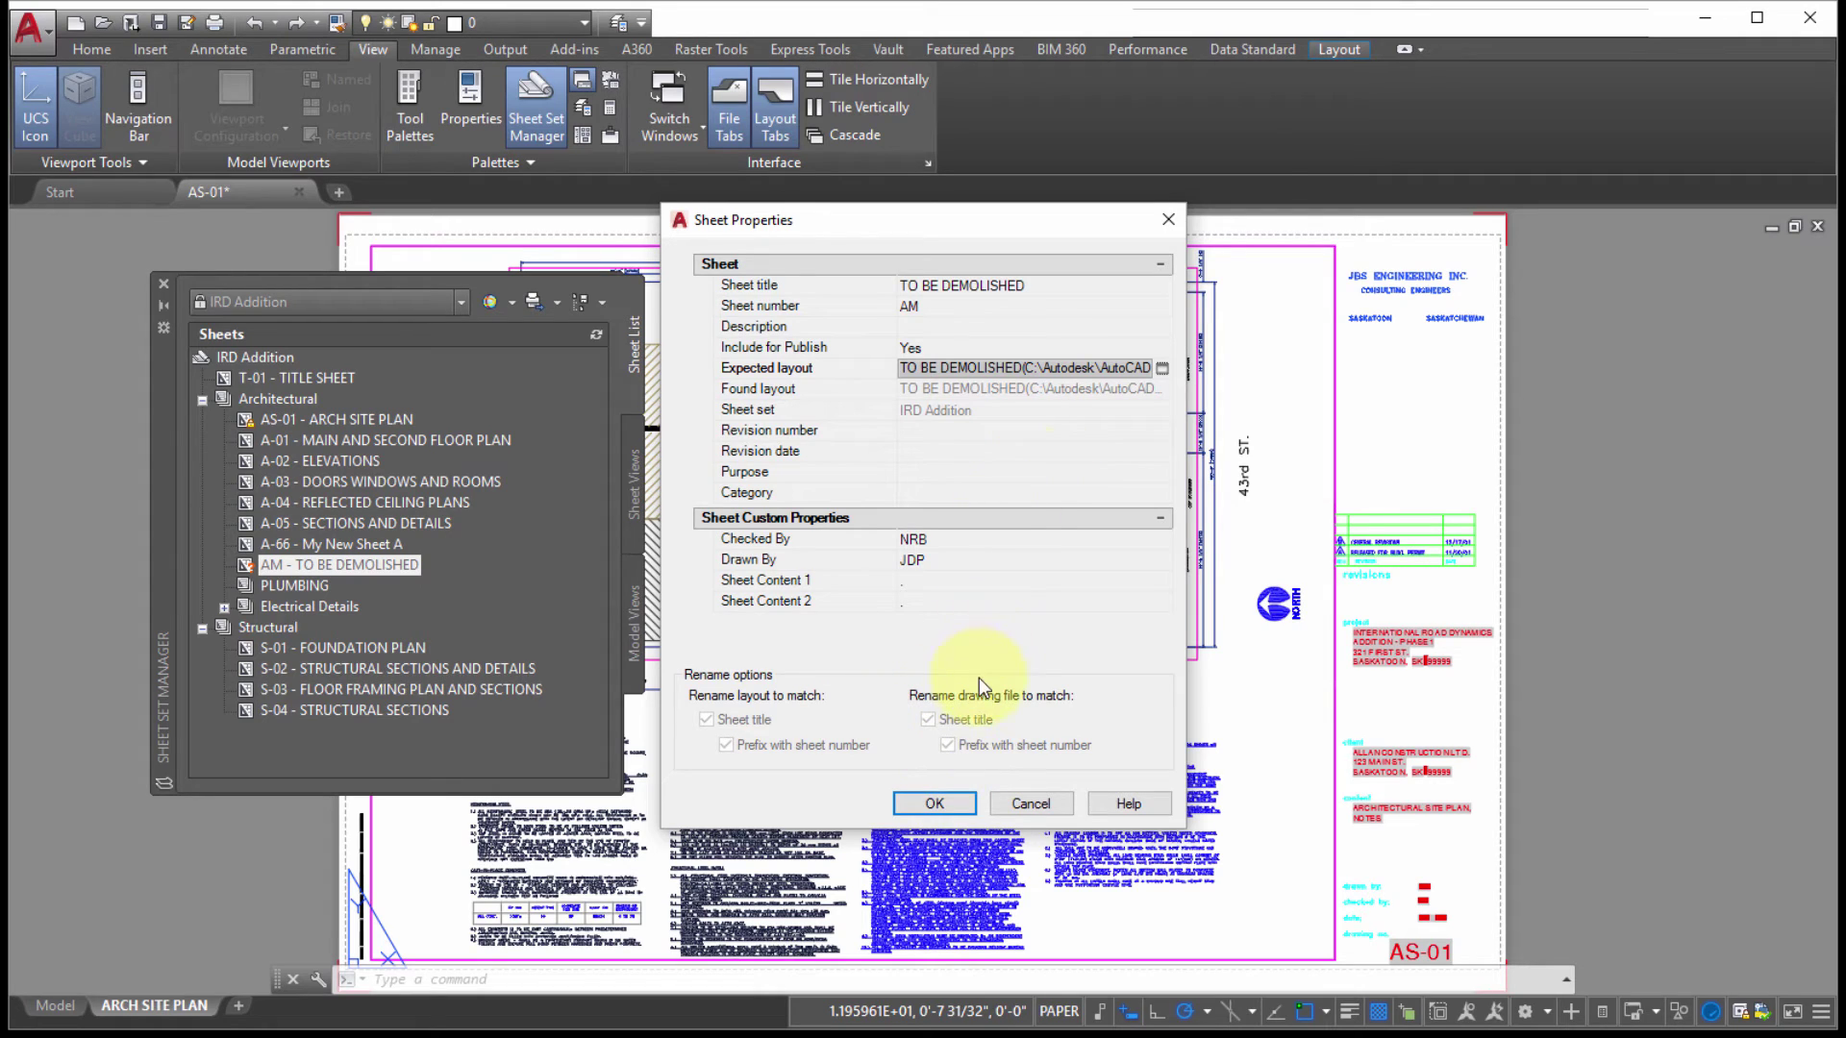
{"action": "left_click", "coordinate": [934, 803]}
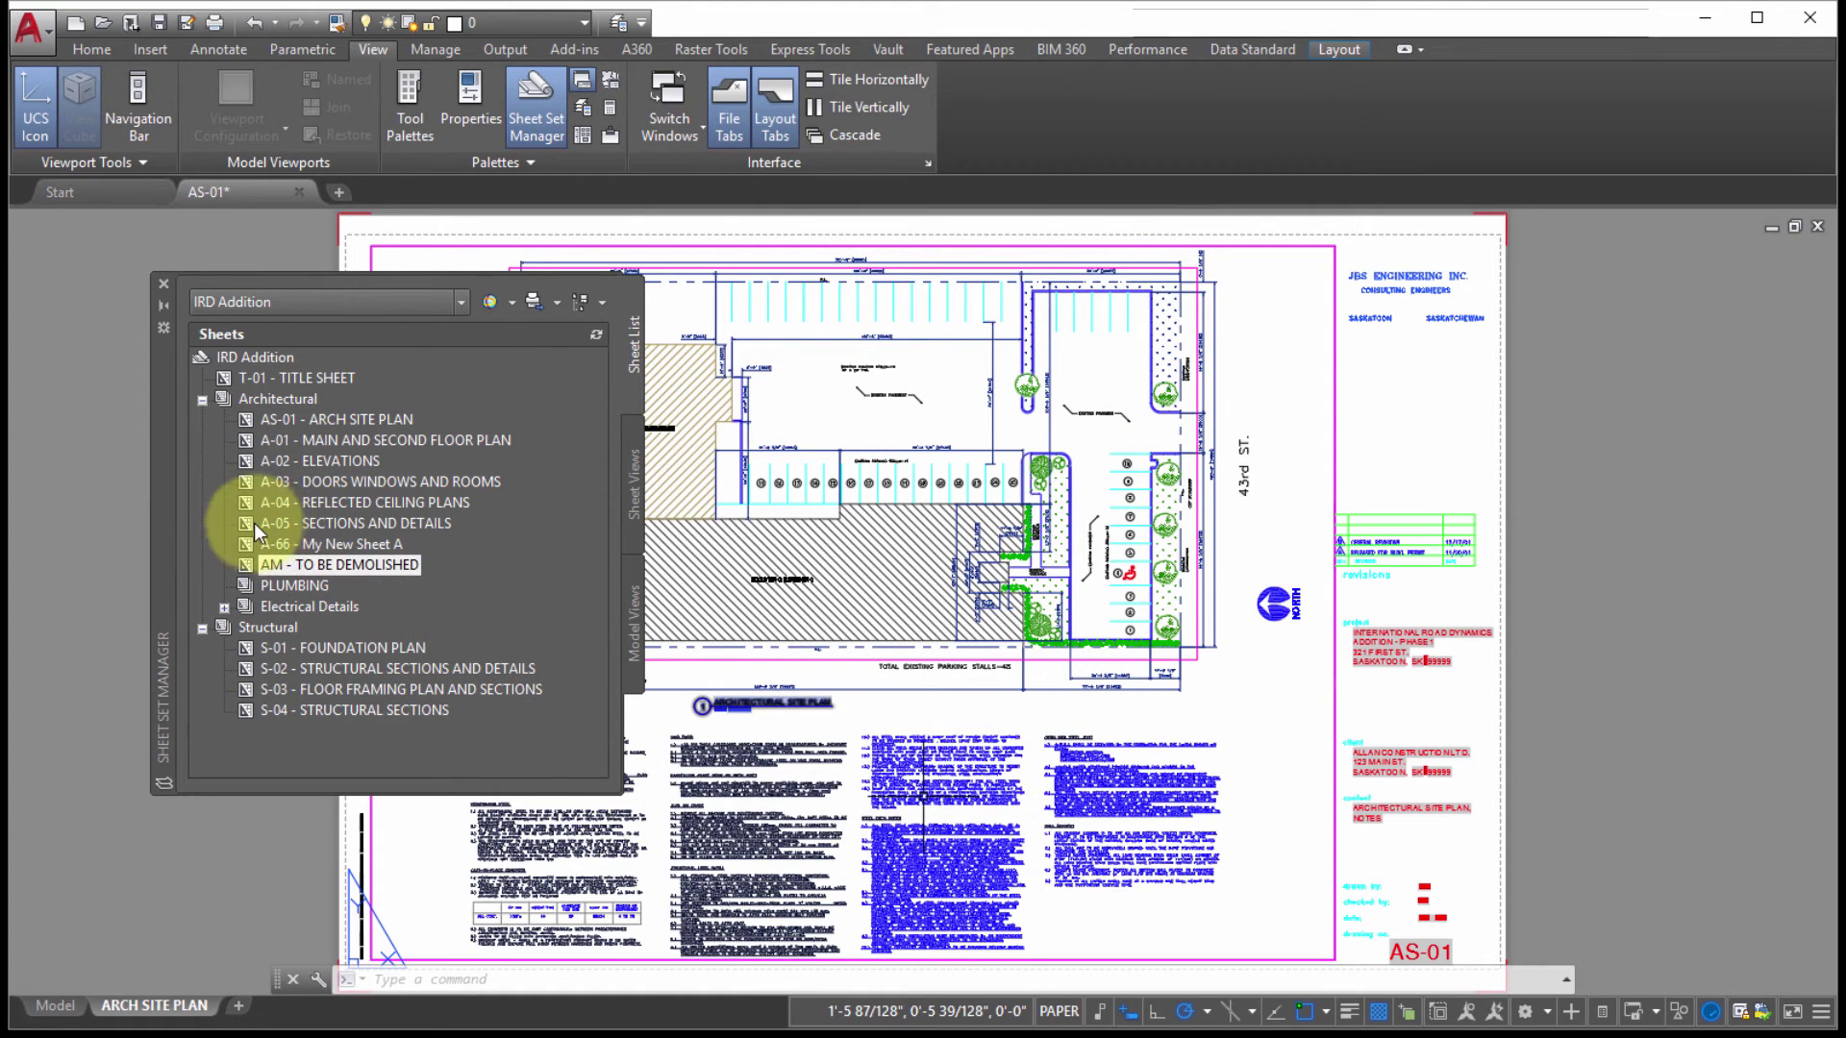
Move the AM - TO BE DEMOLISHED sheet into the Electrical Details subset and expand that subset.
{"action": "left_click_drag", "start_coordinate": [319, 564], "coordinate": [322, 606]}
{"action": "left_click", "coordinate": [225, 584]}
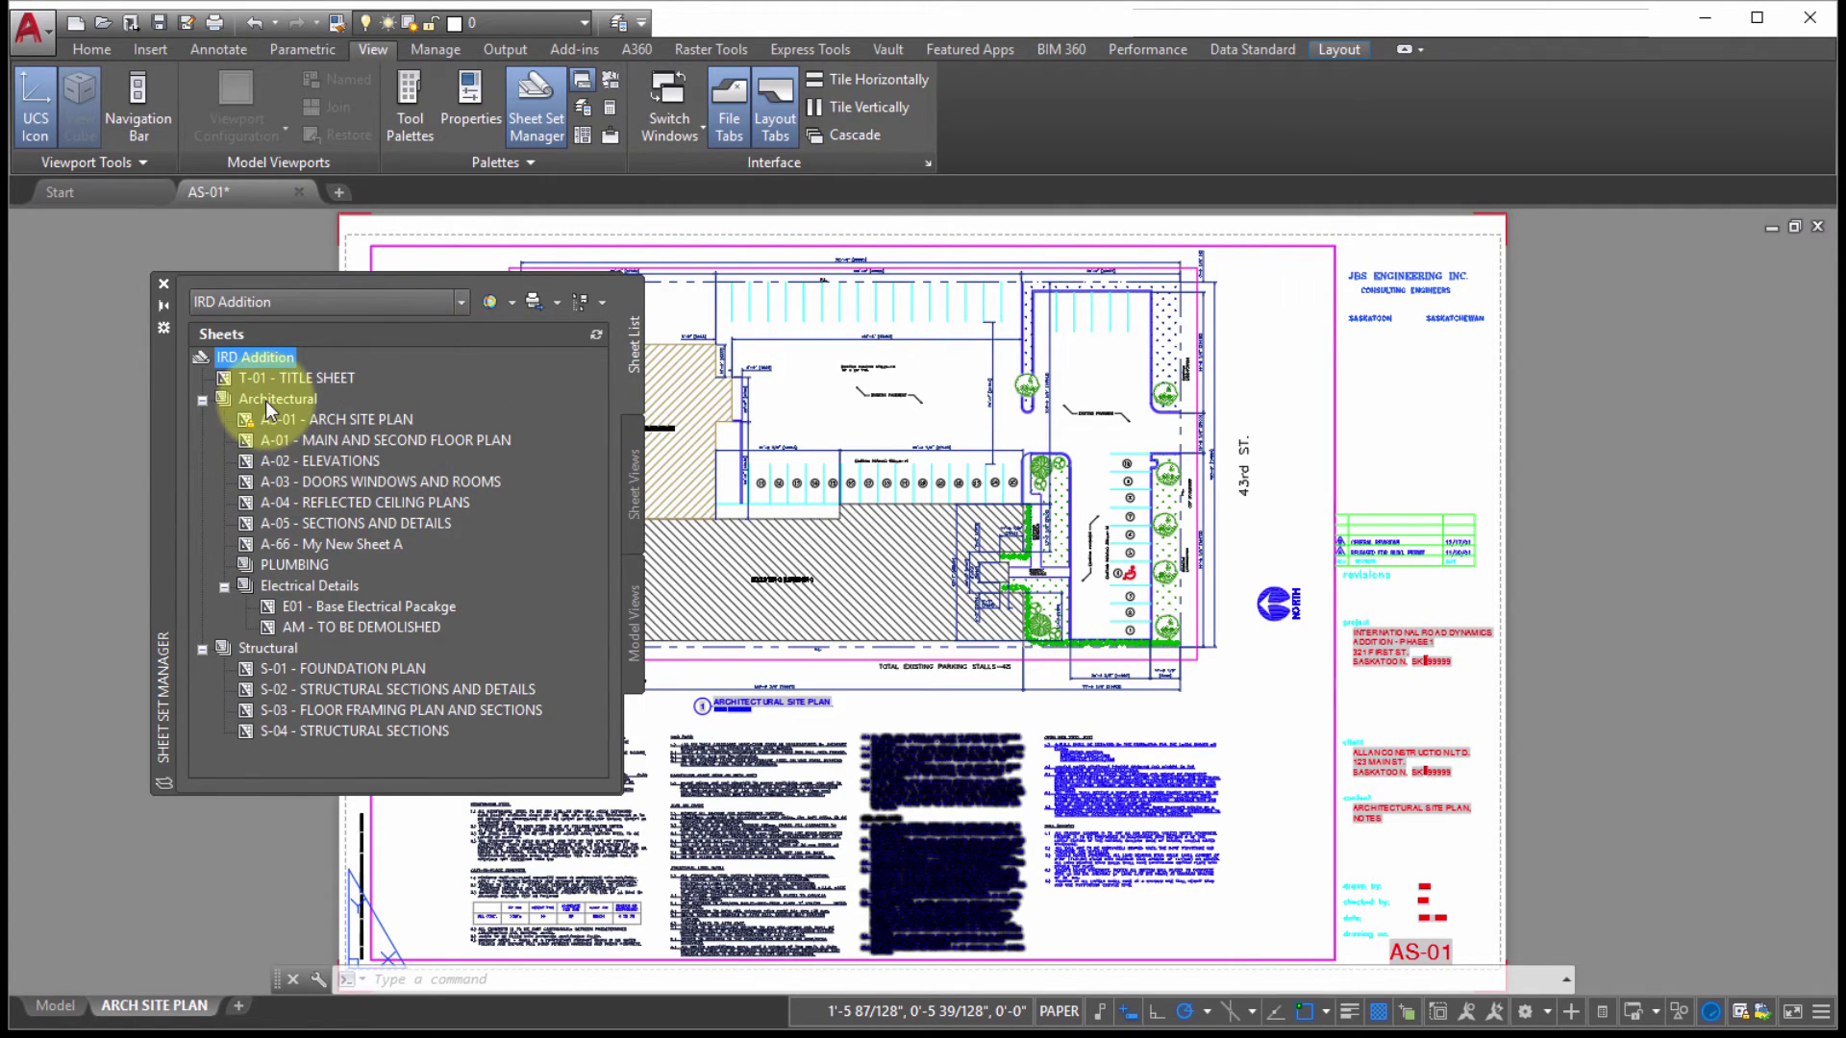
Create a sheet selection named MY BASE from sheets AS-01, A-01, A-02, E01 and AM - TO BE DEMOLISHED.
{"action": "left_click", "coordinate": [317, 422]}
{"action": "left_click", "coordinate": [349, 442], "text": "shift"}
{"action": "left_click", "coordinate": [348, 458], "text": "shift"}
{"action": "left_click", "coordinate": [322, 607], "text": "ctrl"}
{"action": "left_click", "coordinate": [354, 627], "text": "ctrl"}
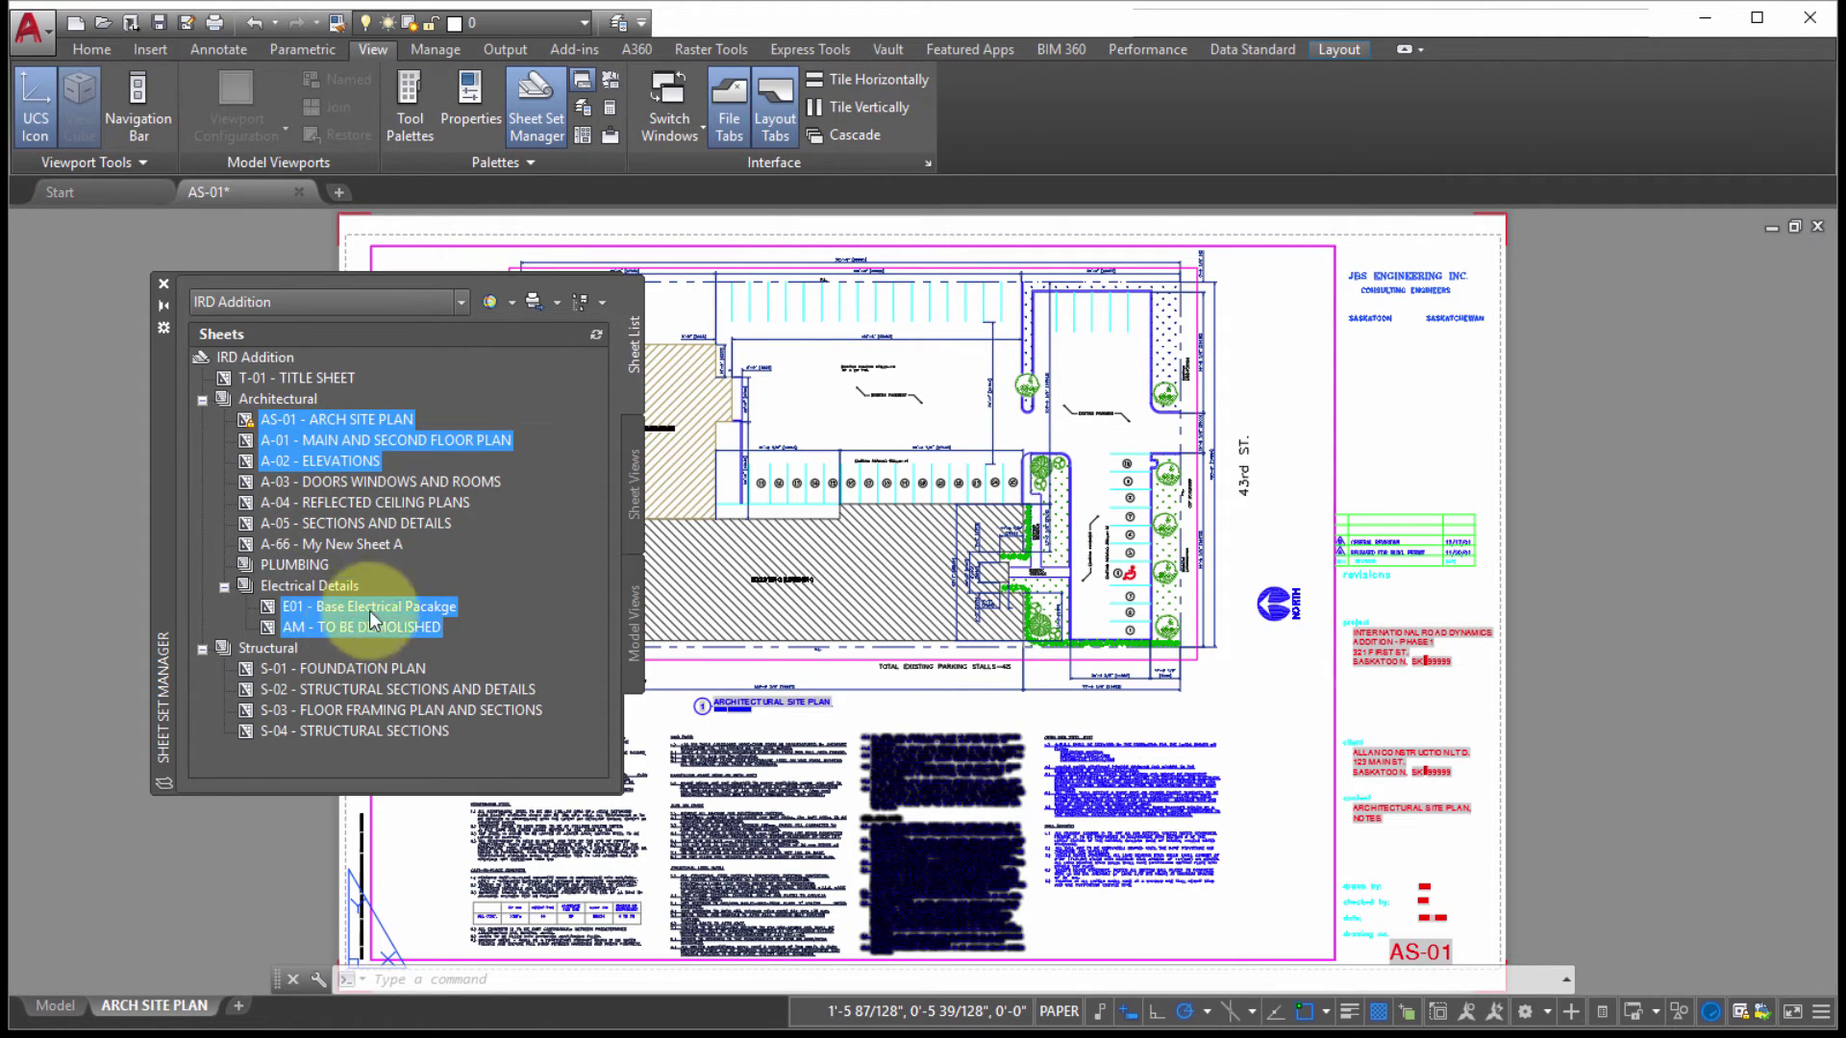
{"action": "left_click", "coordinate": [603, 301]}
{"action": "left_click", "coordinate": [609, 356]}
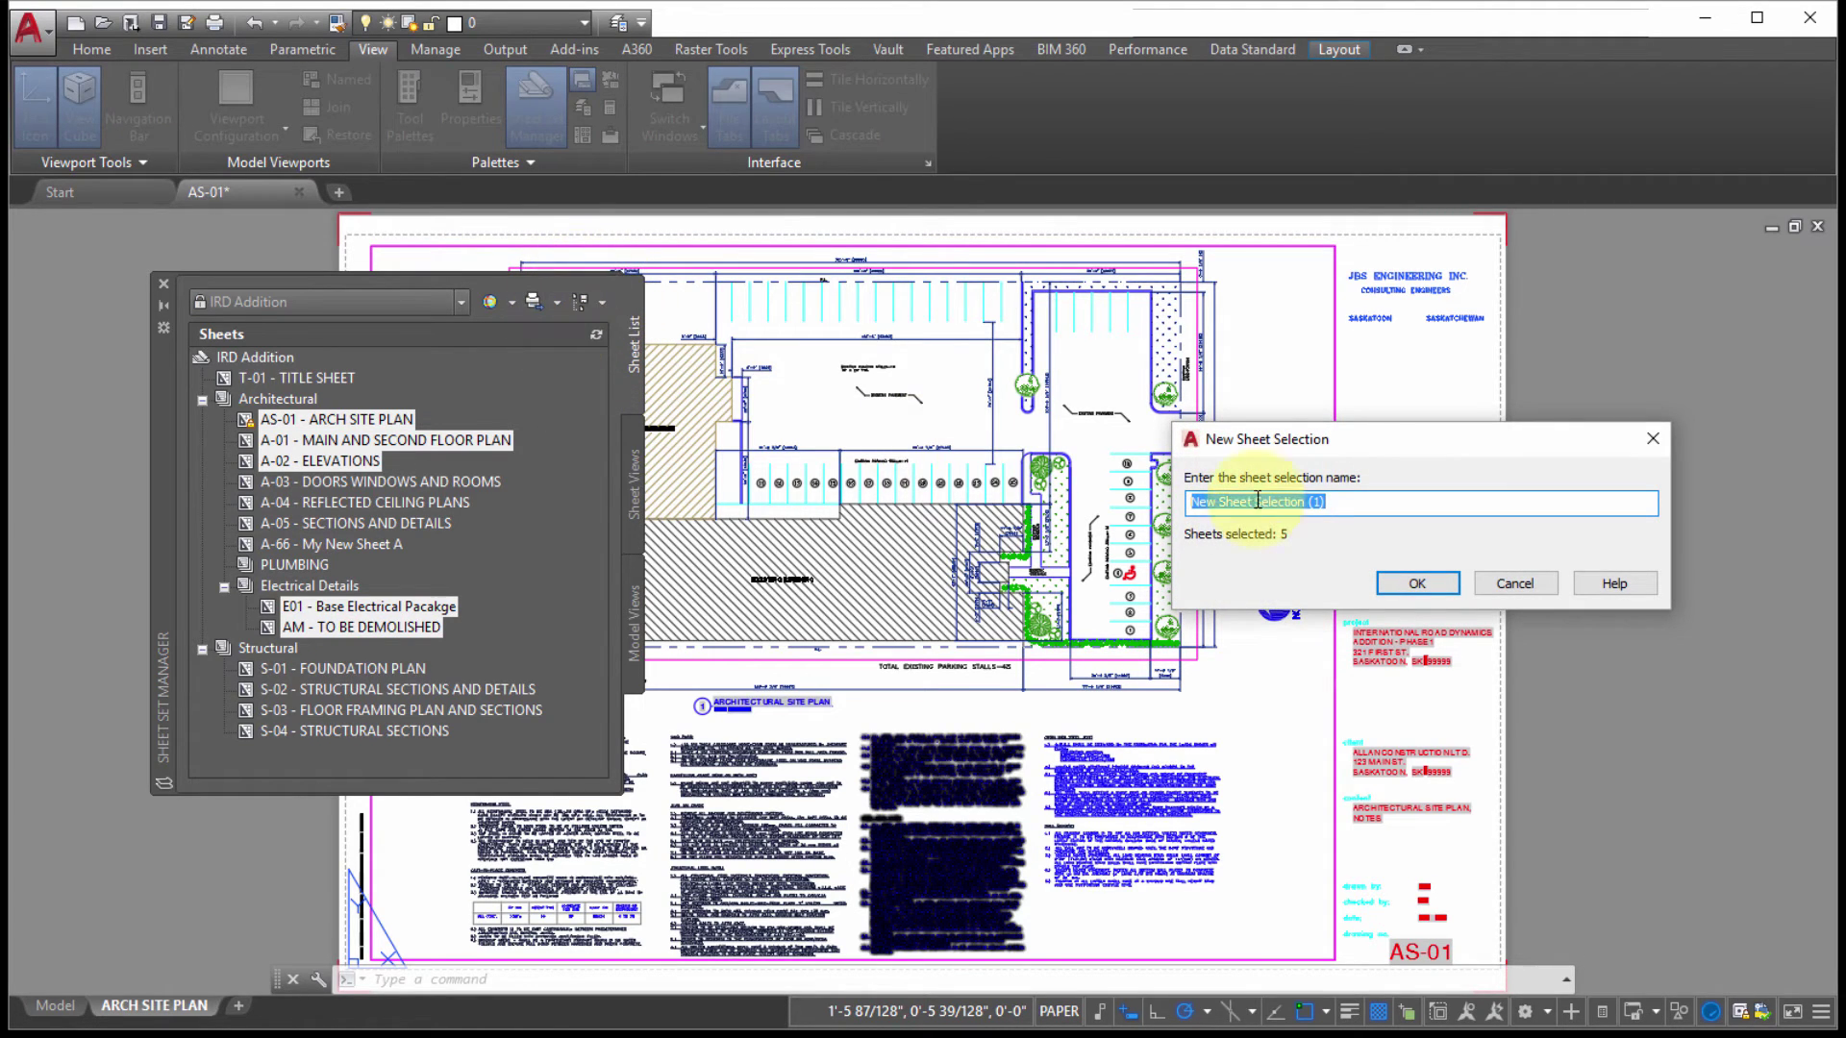
{"action": "left_click_drag", "start_coordinate": [1315, 453], "coordinate": [1063, 385]}
{"action": "type", "text": "MY BASE"}
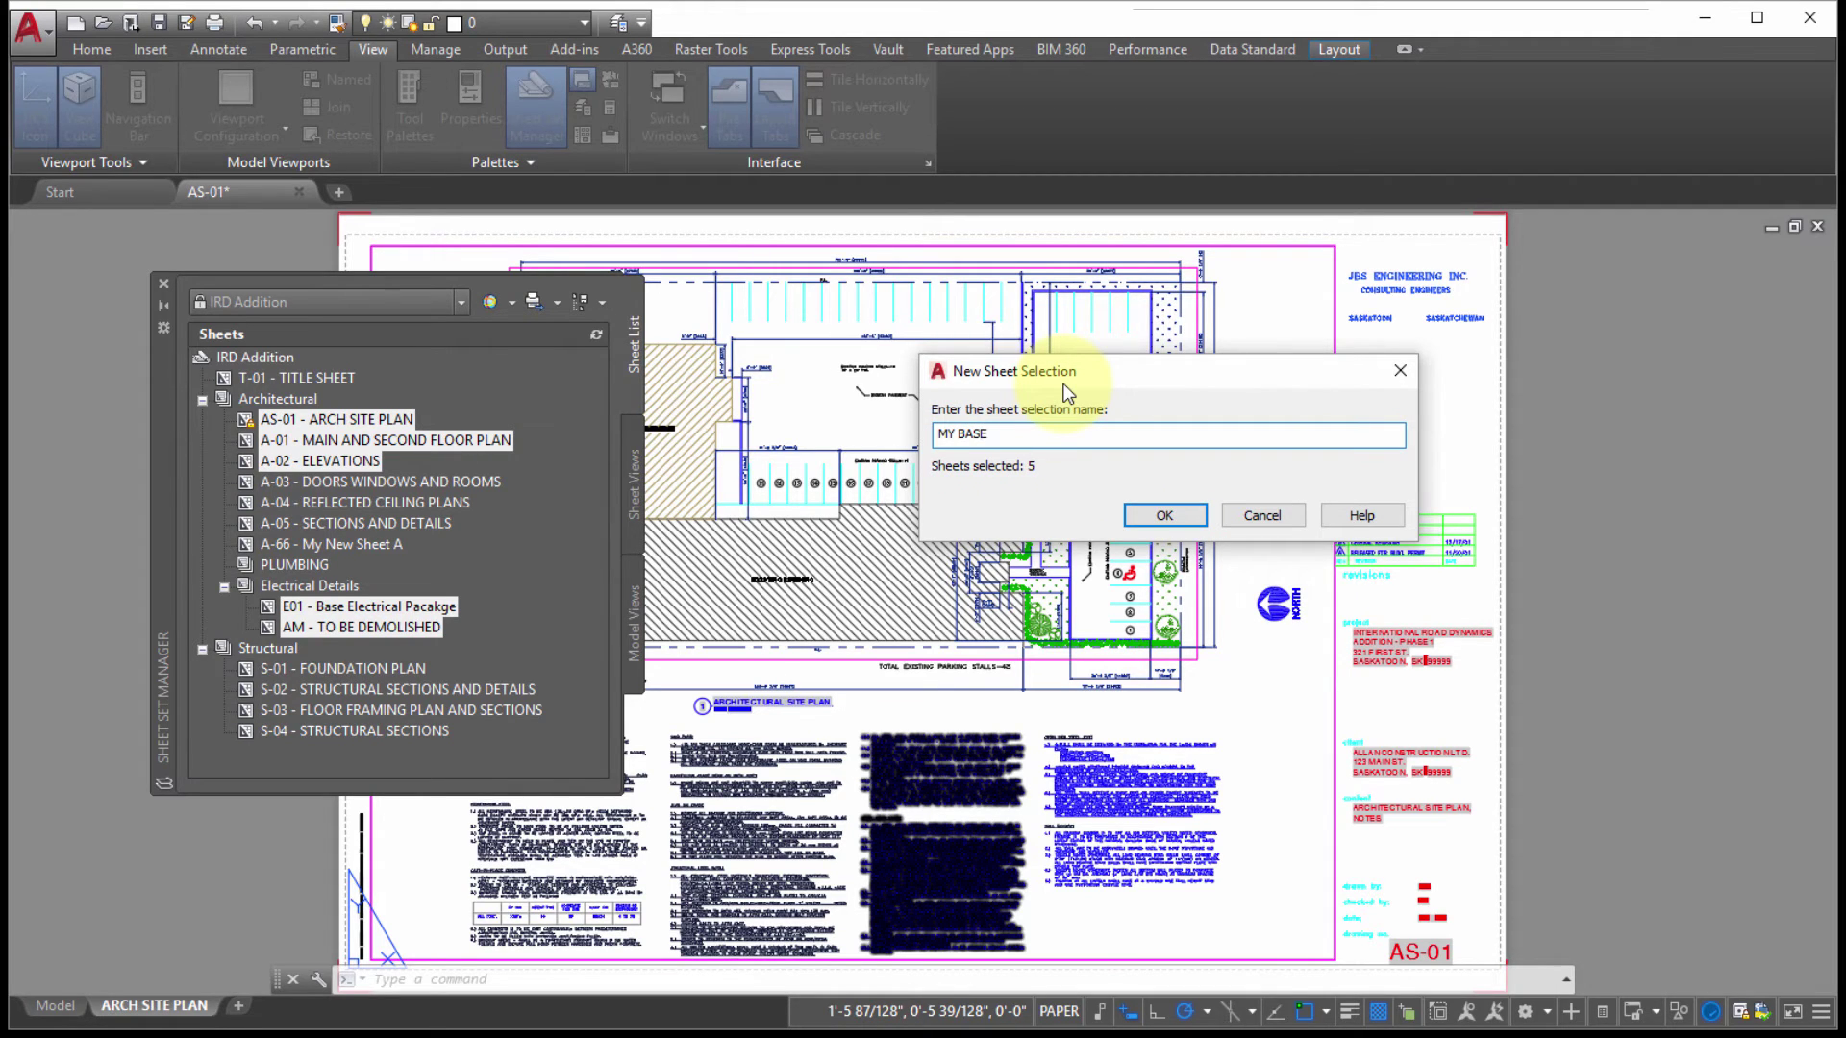
{"action": "left_click", "coordinate": [1164, 515]}
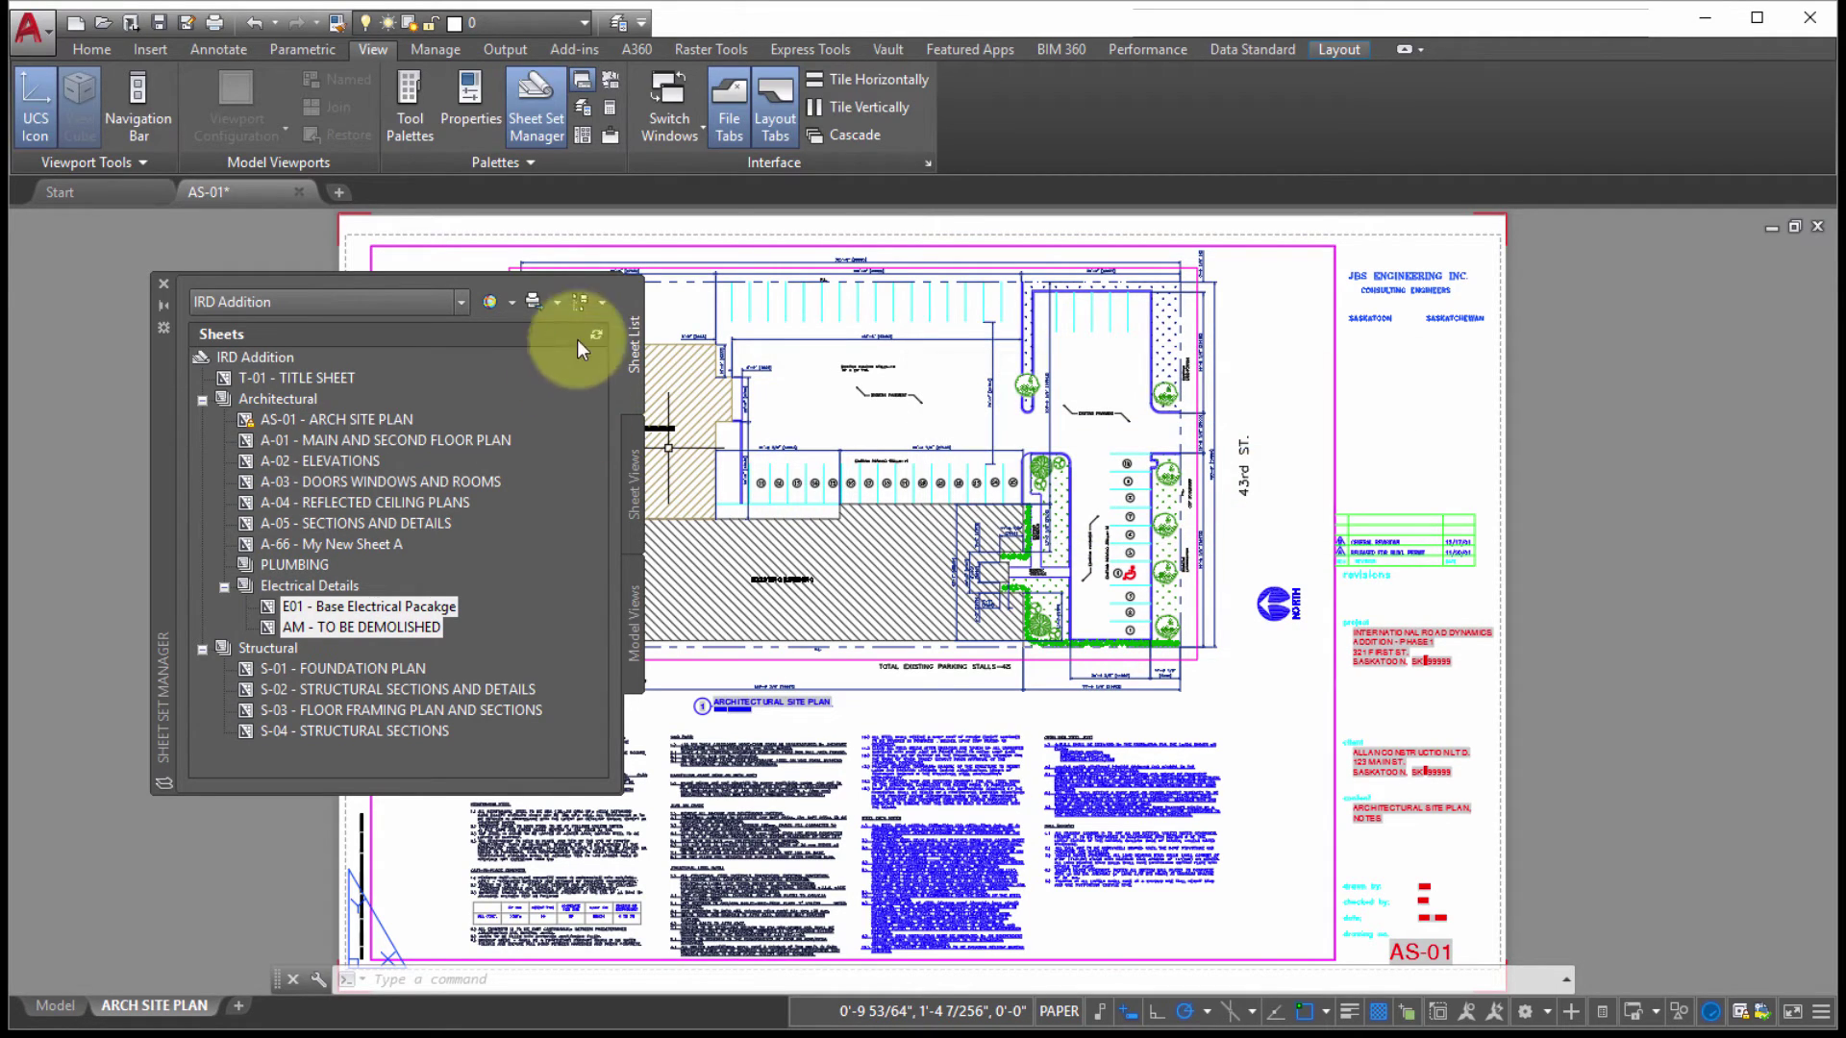
Select only A-02 - ELEVATIONS, and restore the saved MY BASE sheet selection.
{"action": "left_click", "coordinate": [325, 465]}
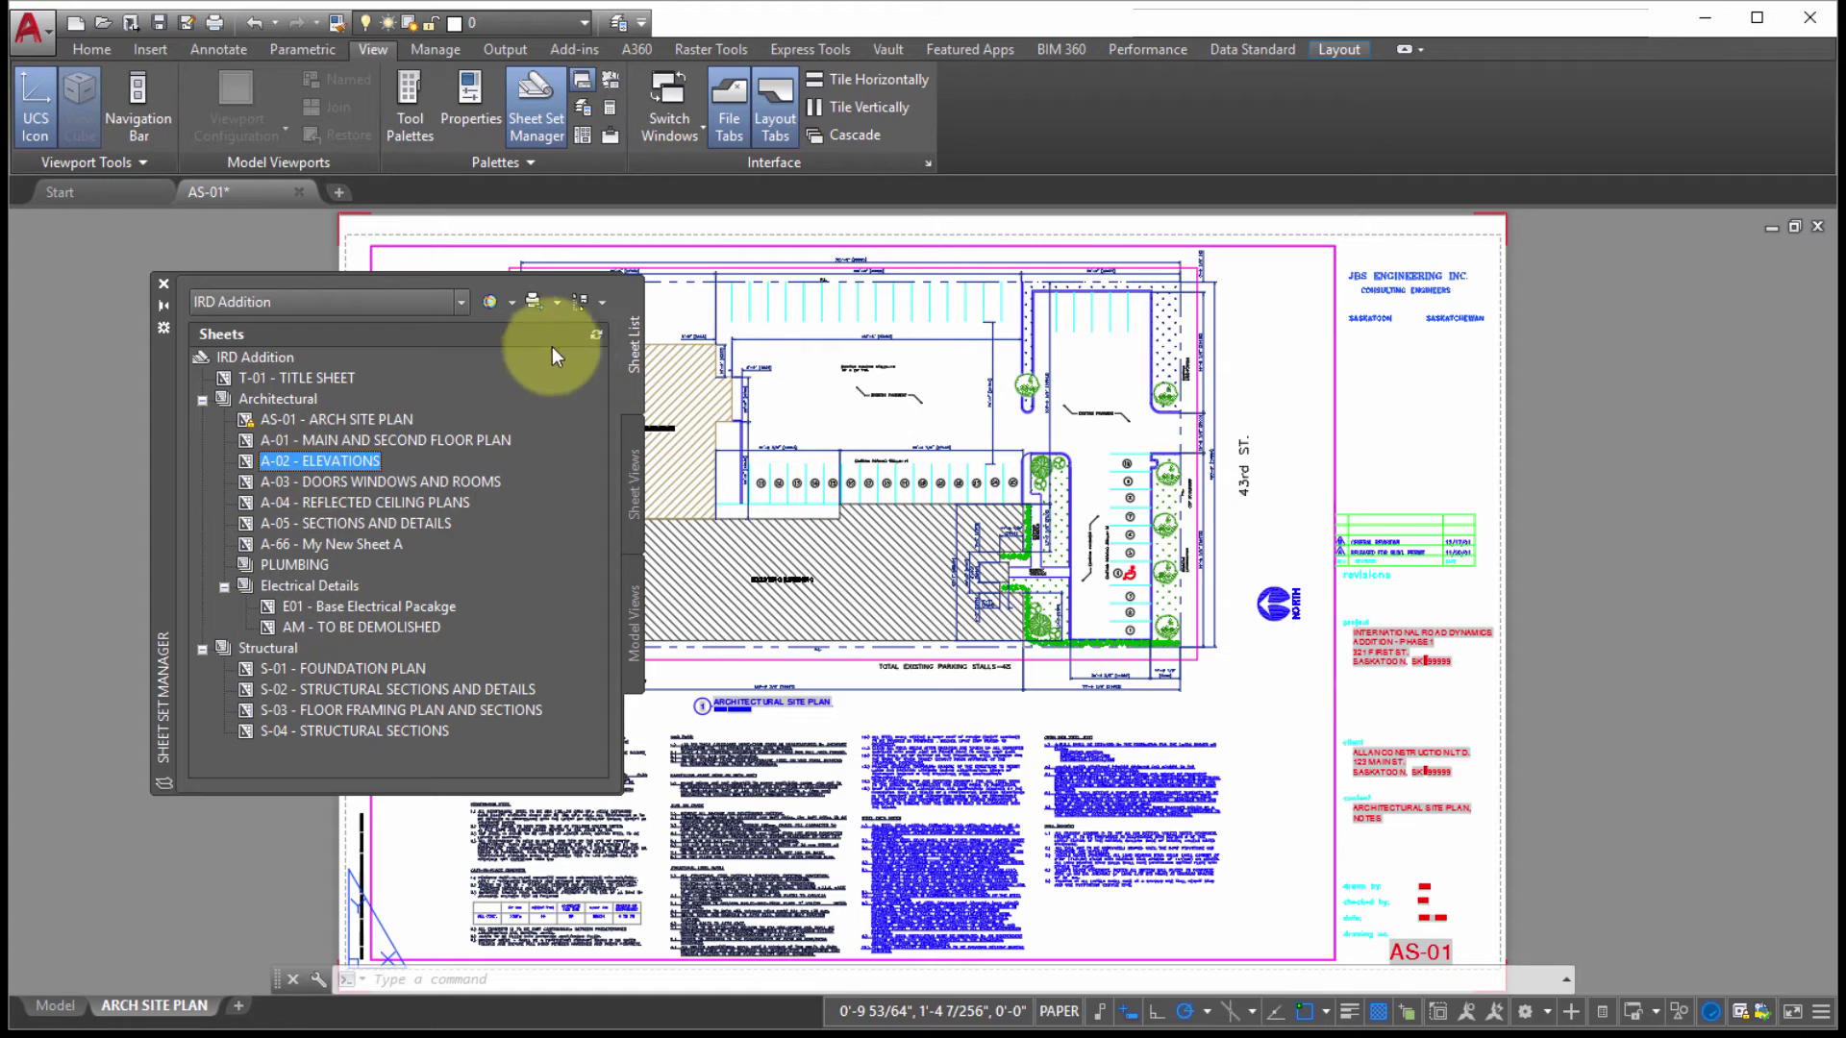
{"action": "left_click", "coordinate": [599, 306]}
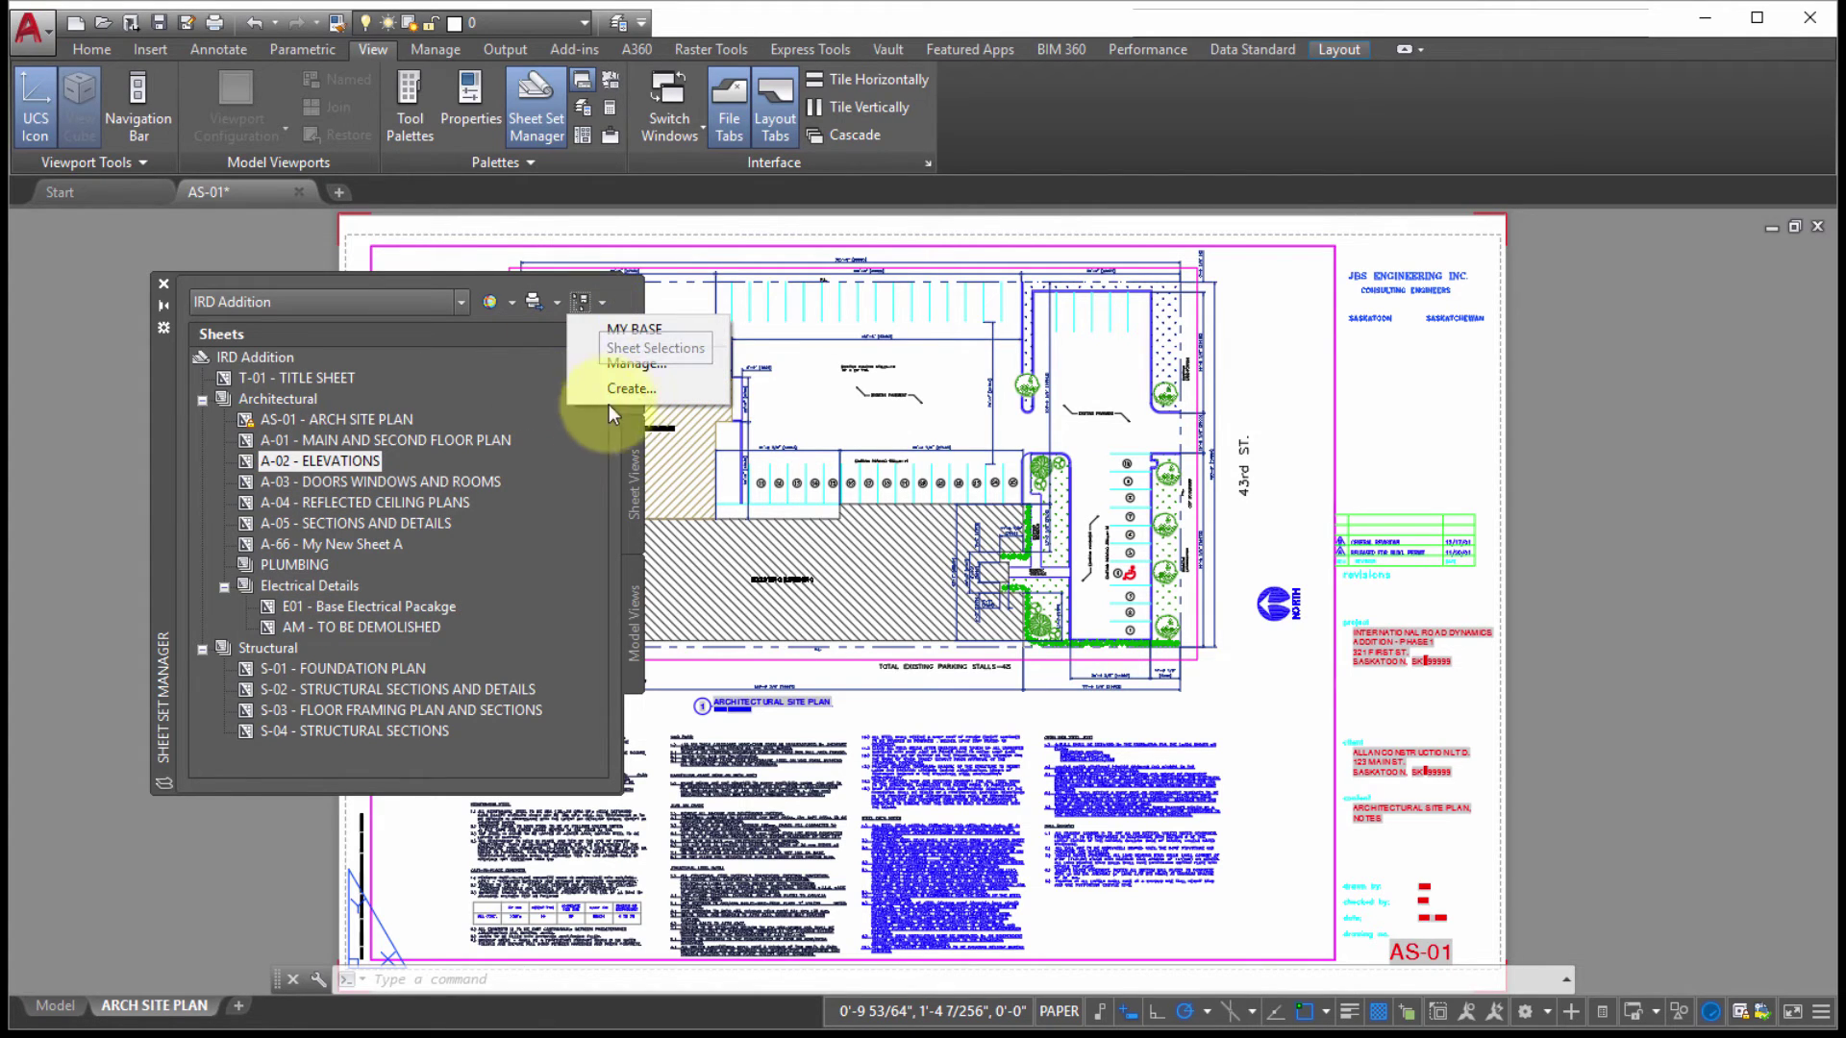
{"action": "left_click", "coordinate": [656, 330]}
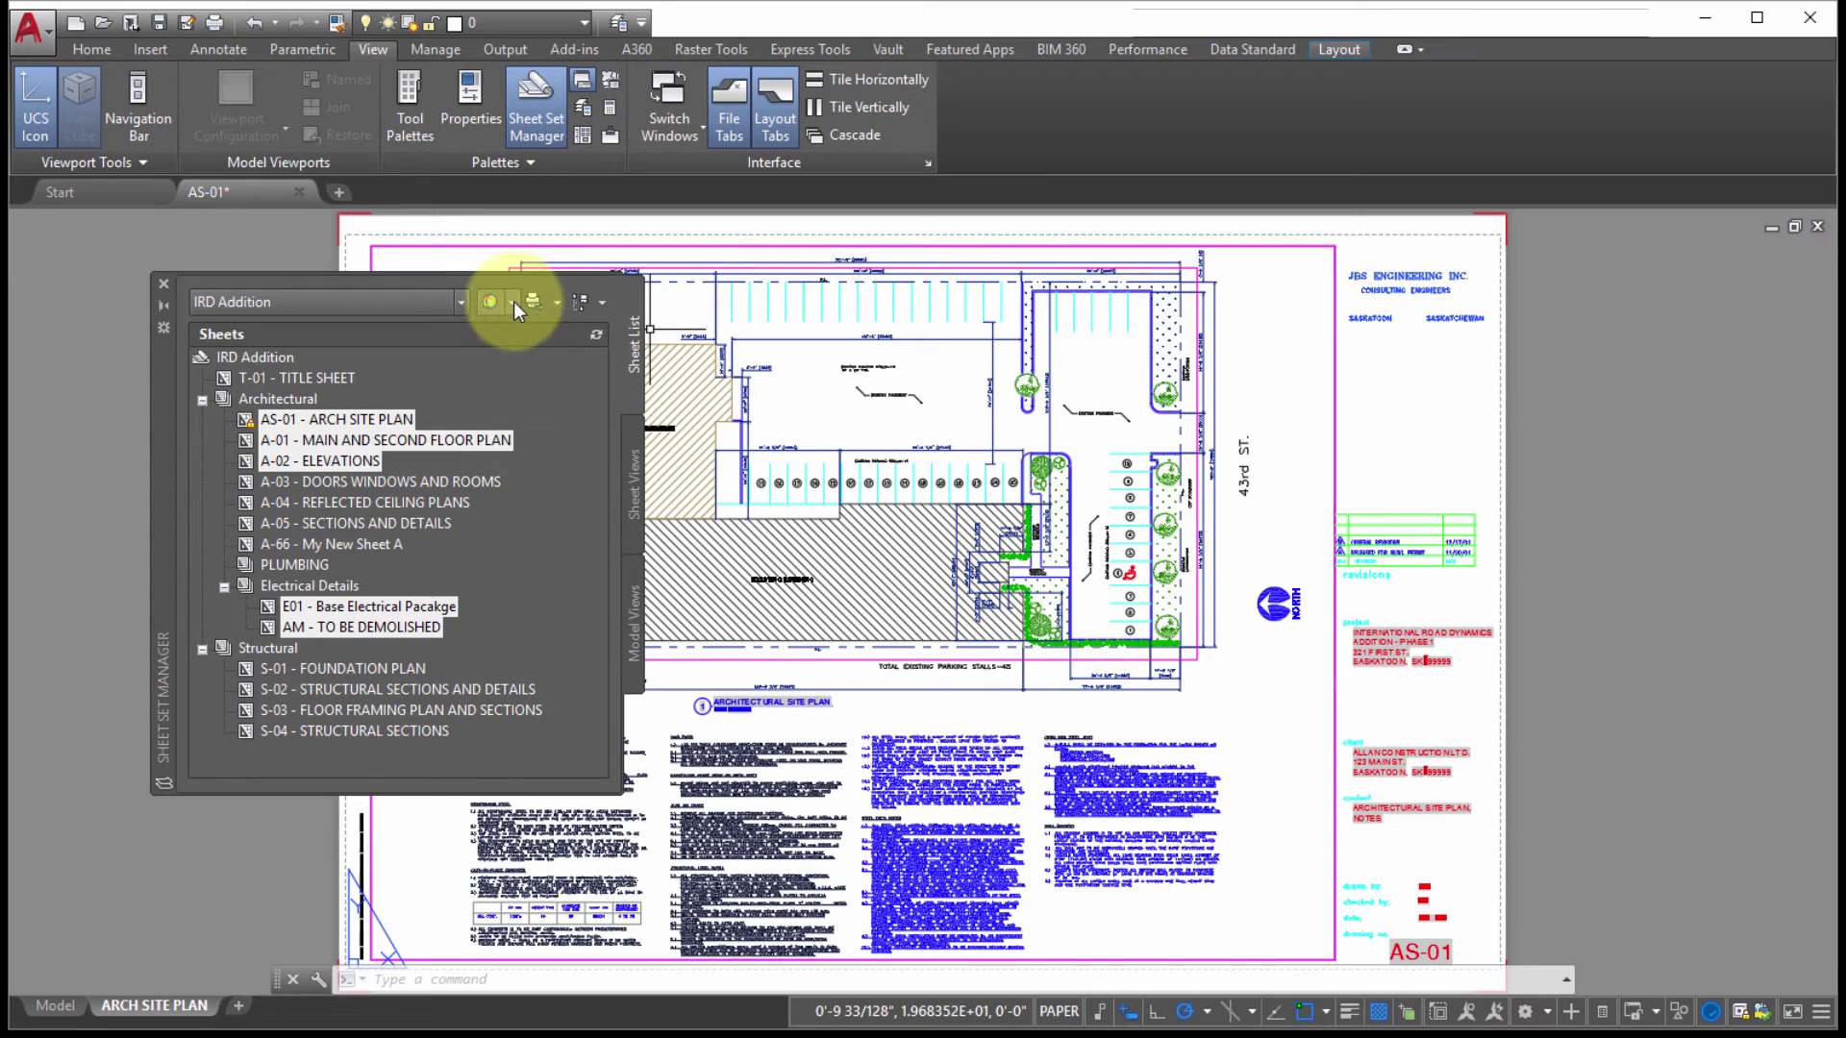
Examine the publish options for the selected sheets and the commands available for the sheet set, the Architectural subset and sheet A-01.
{"action": "left_click", "coordinate": [514, 302]}
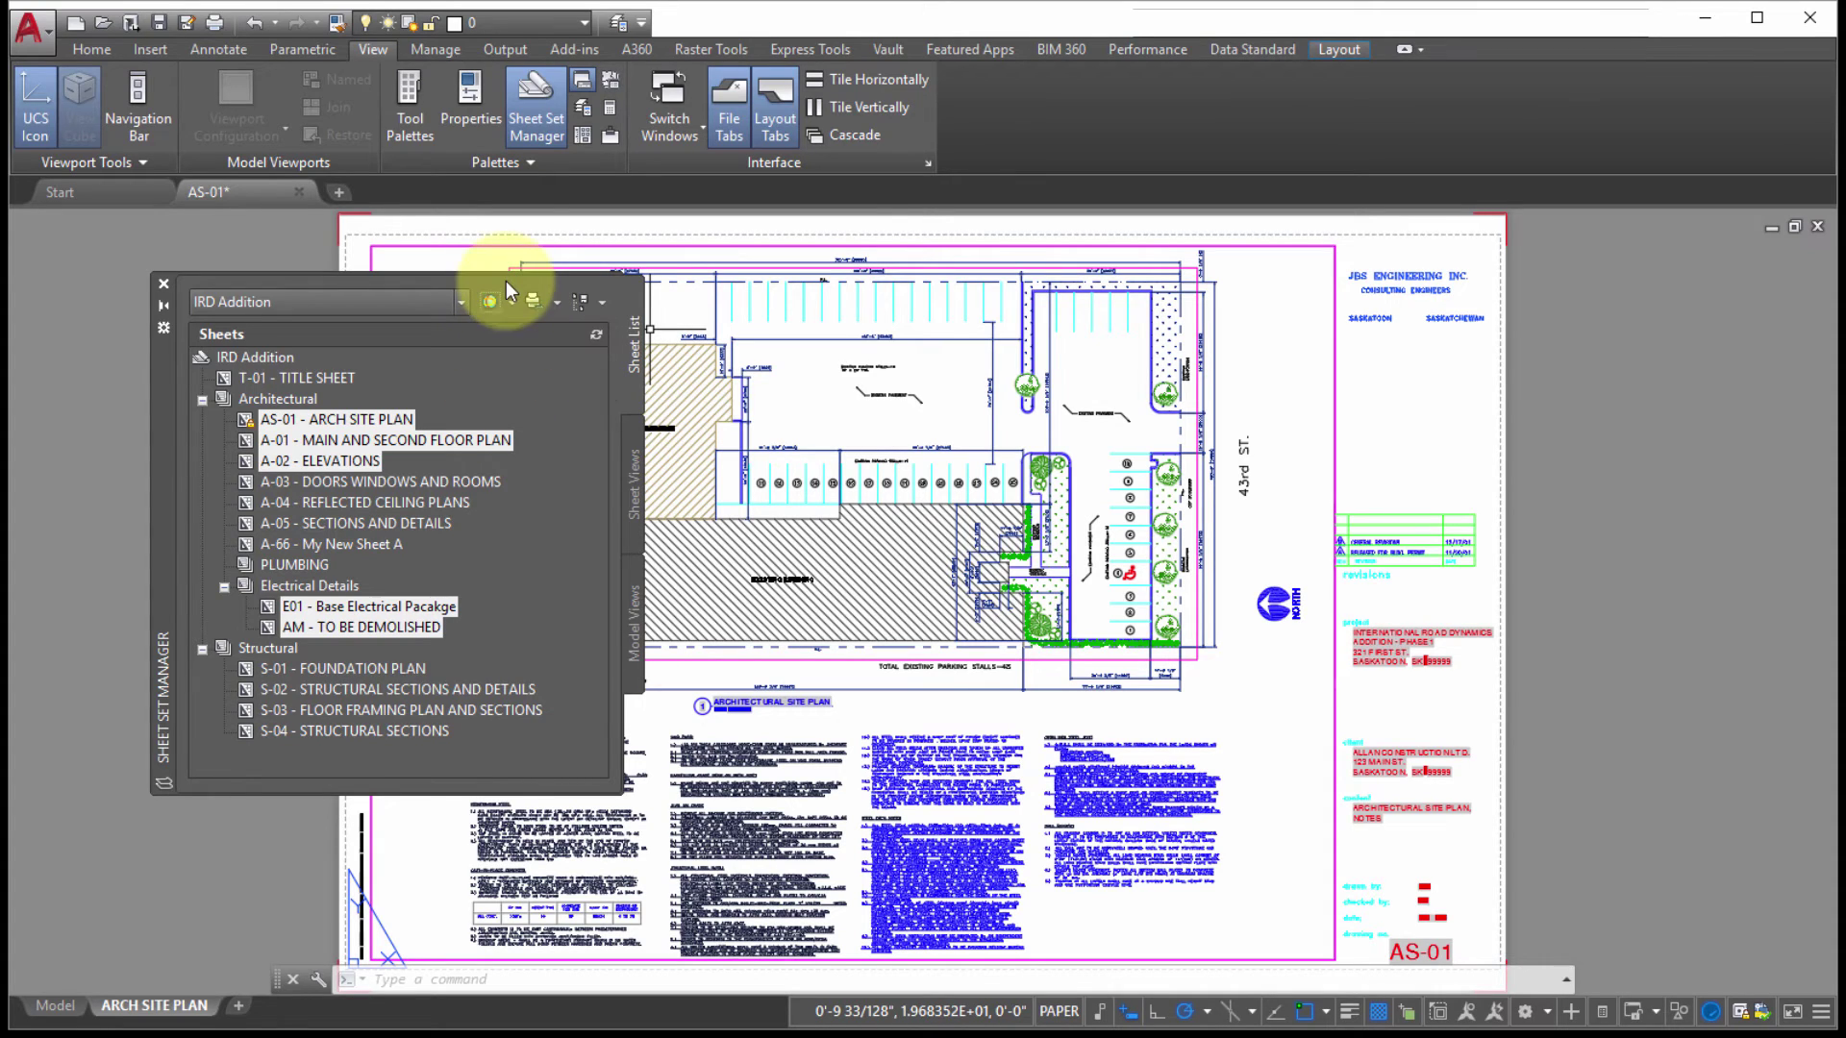
{"action": "left_click", "coordinate": [558, 301]}
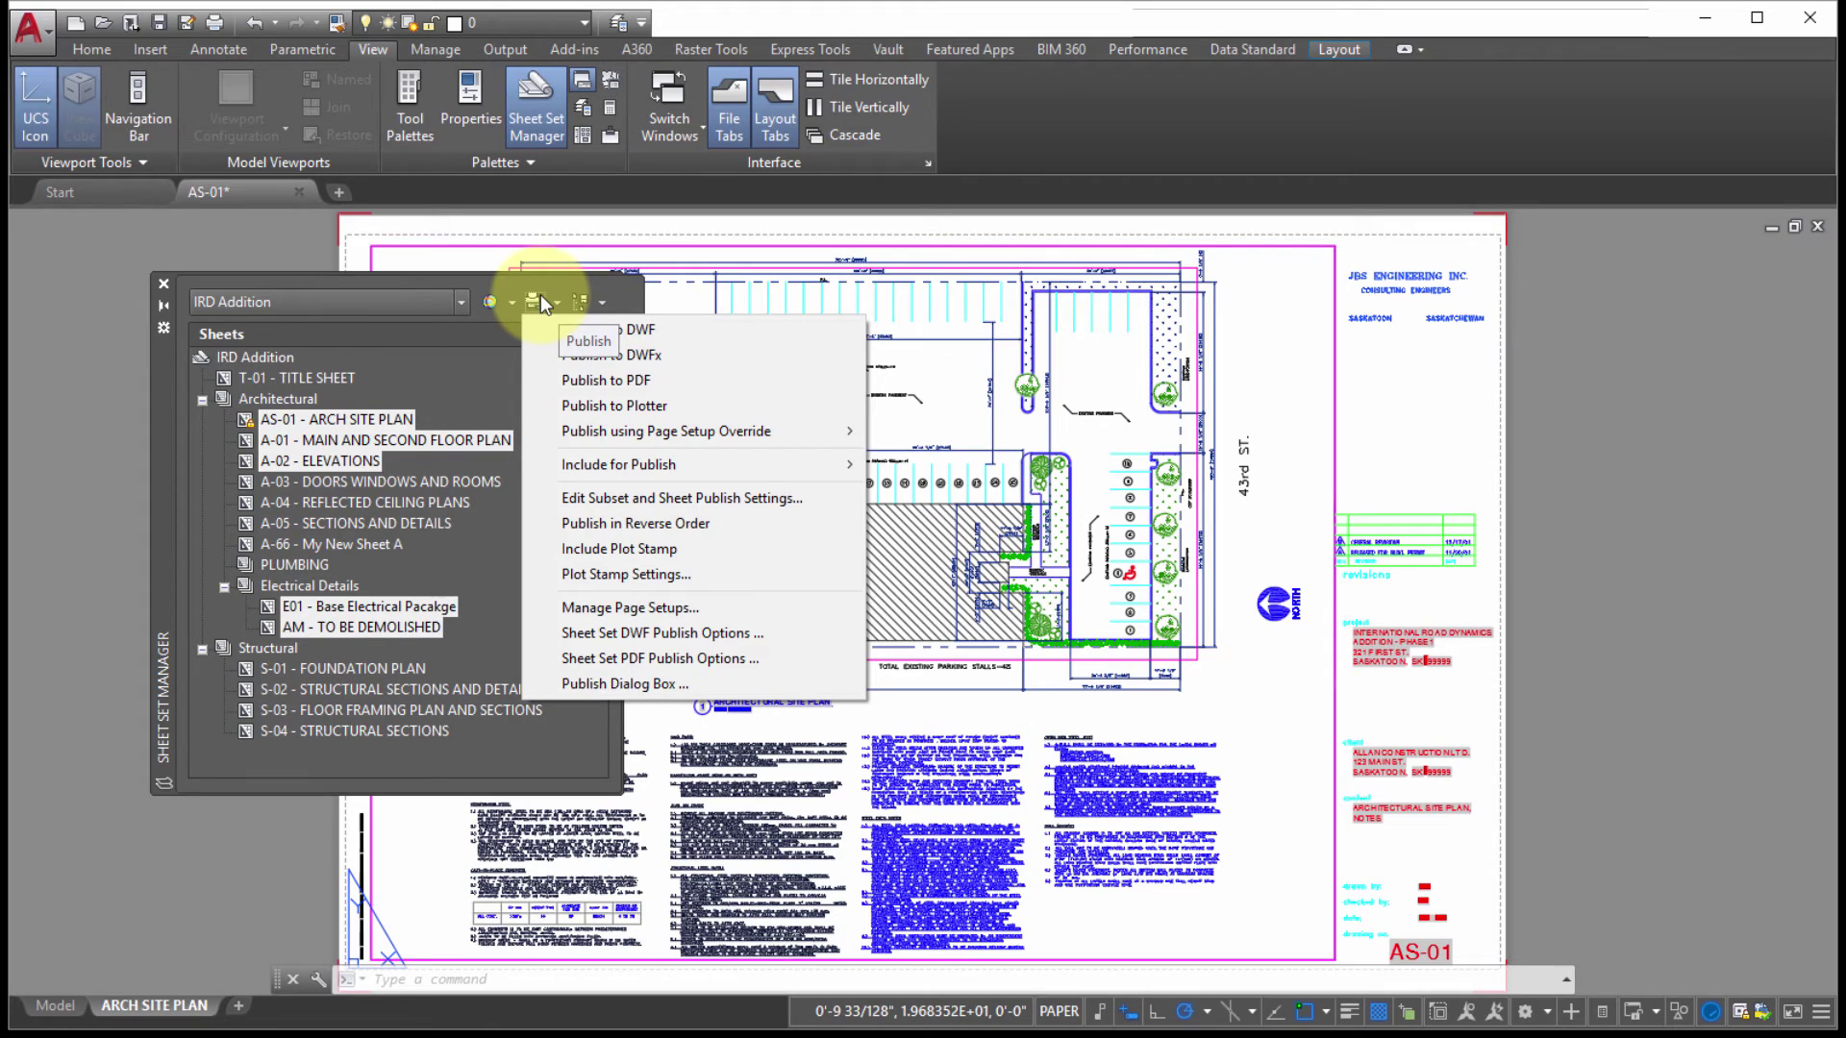
{"action": "left_click", "coordinate": [471, 333]}
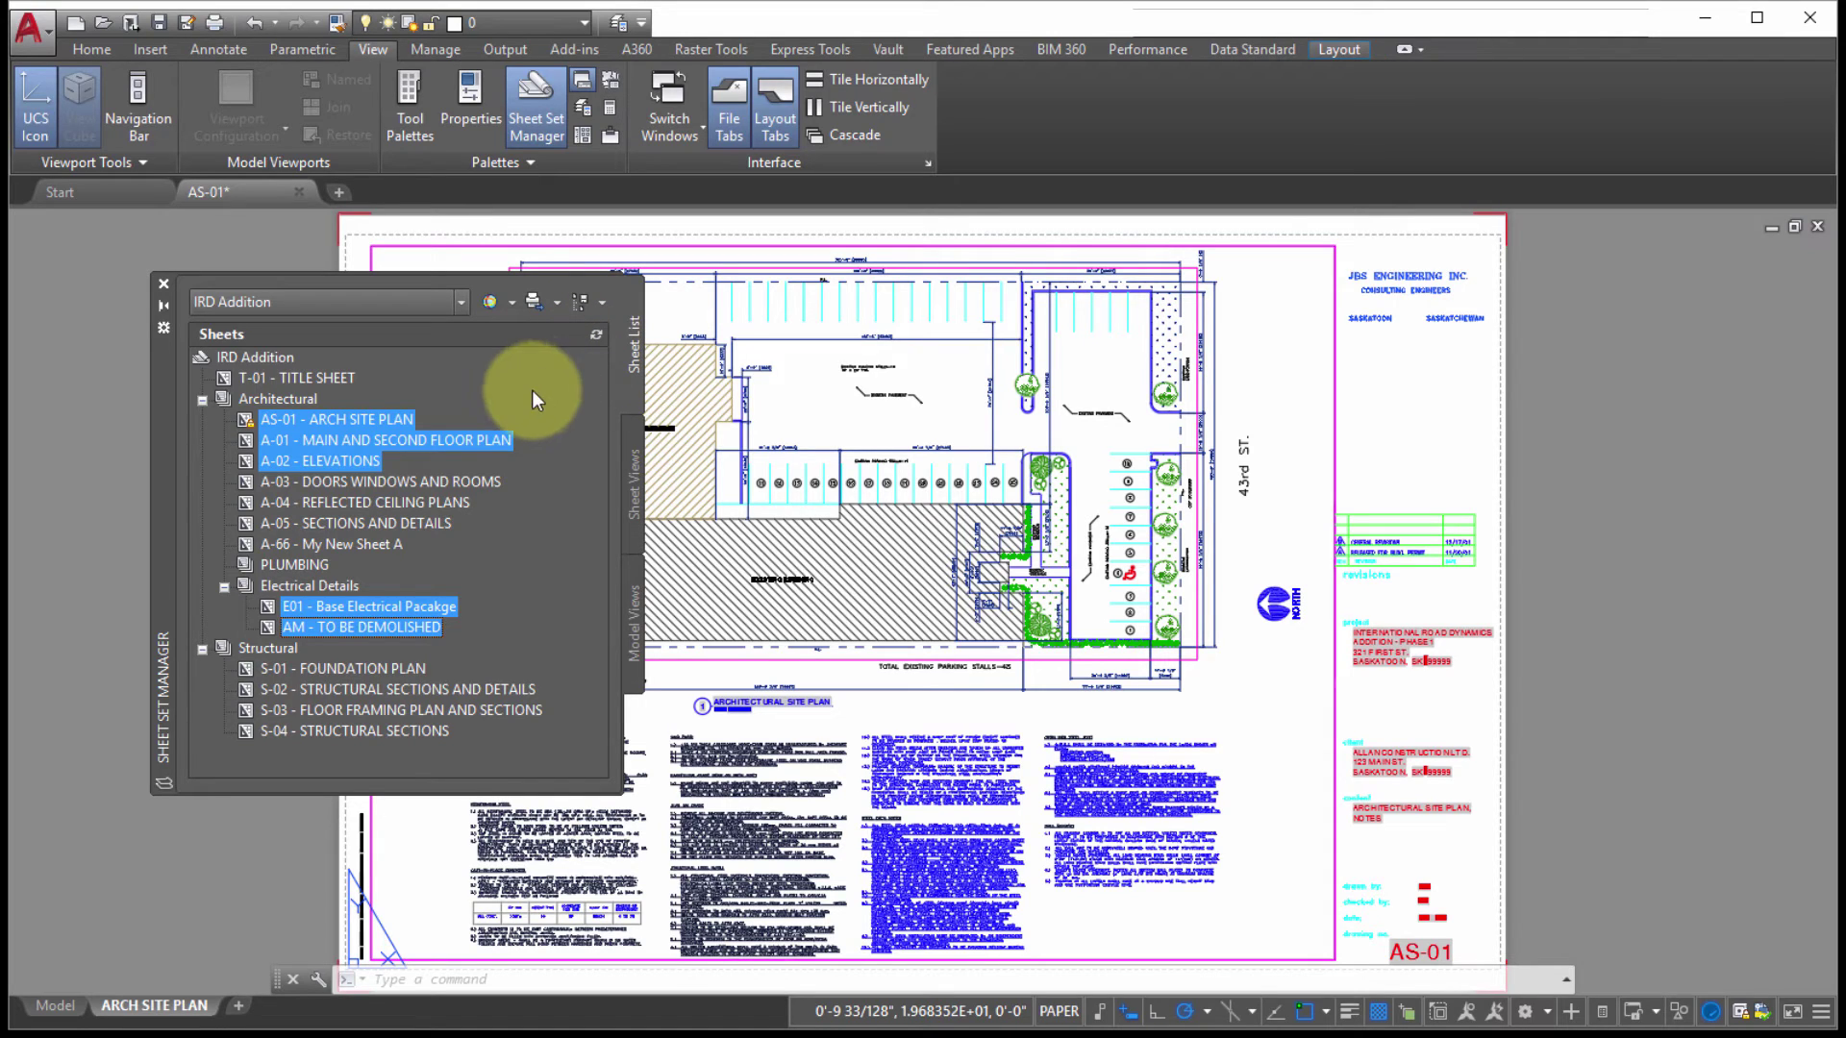
{"action": "right_click", "coordinate": [266, 362]}
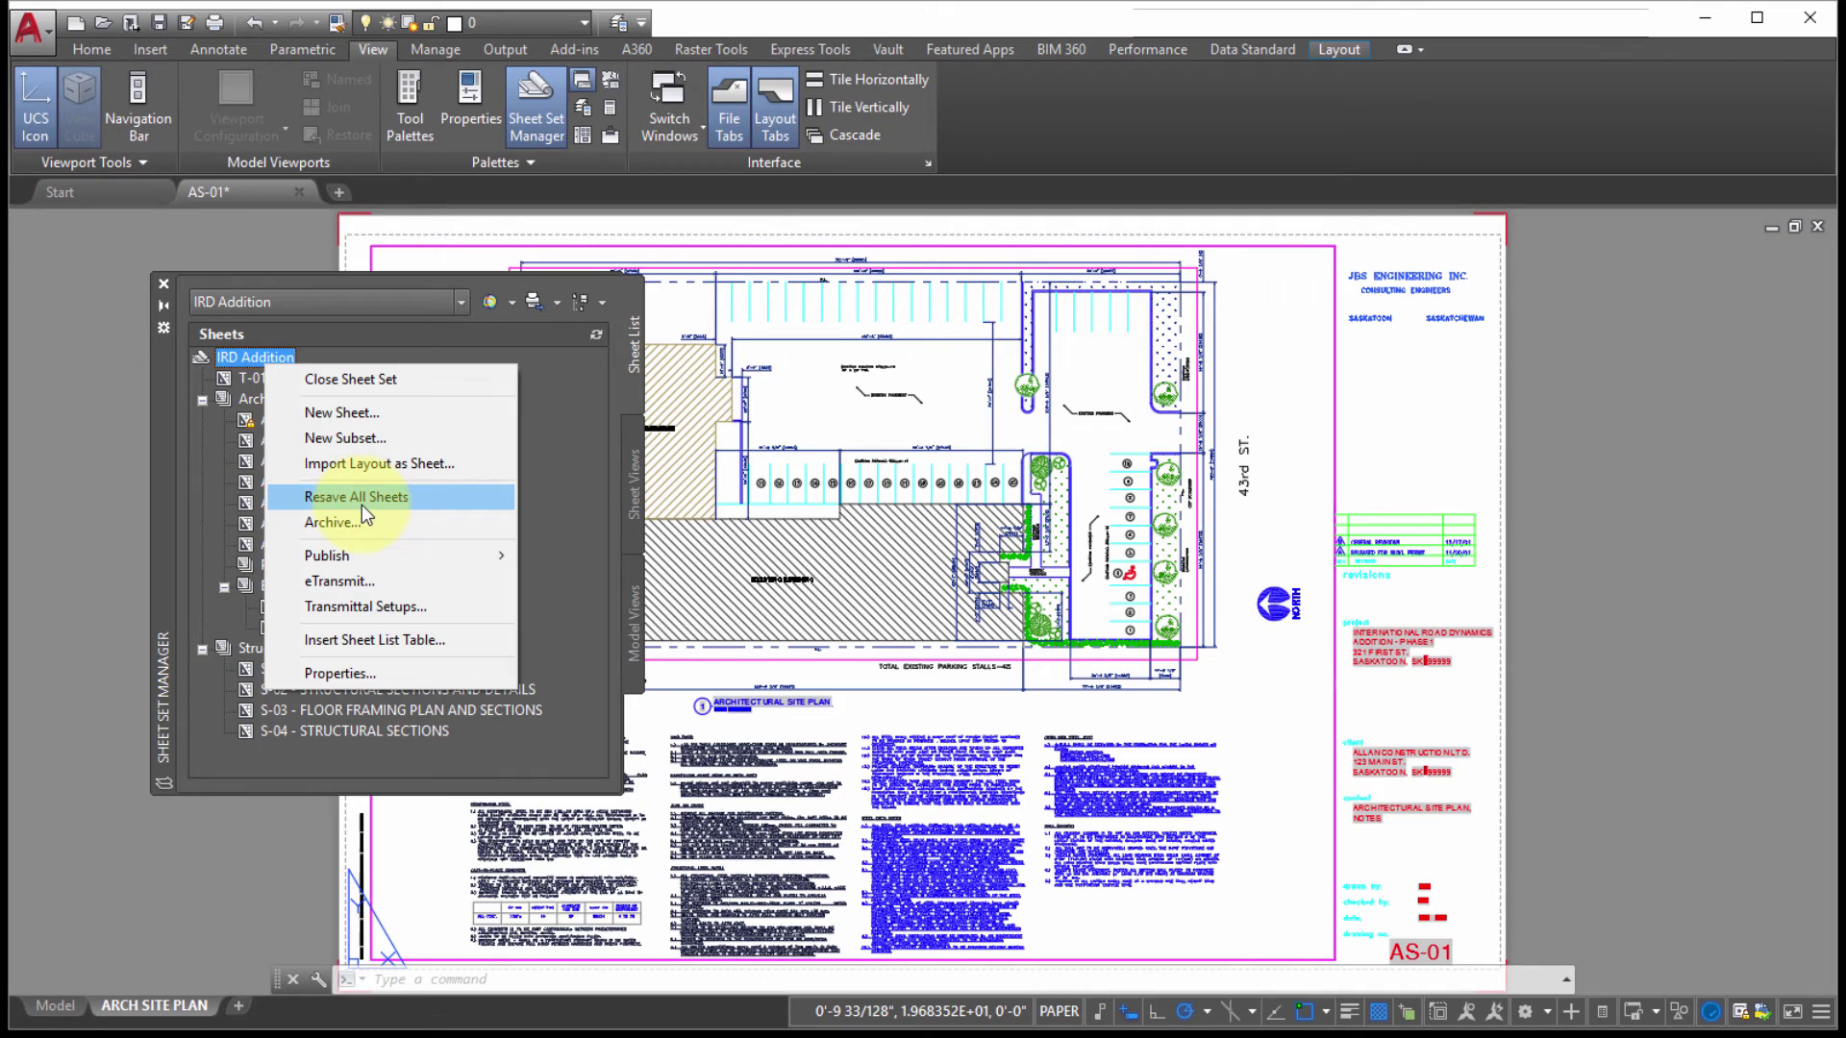
{"action": "left_click", "coordinate": [544, 428]}
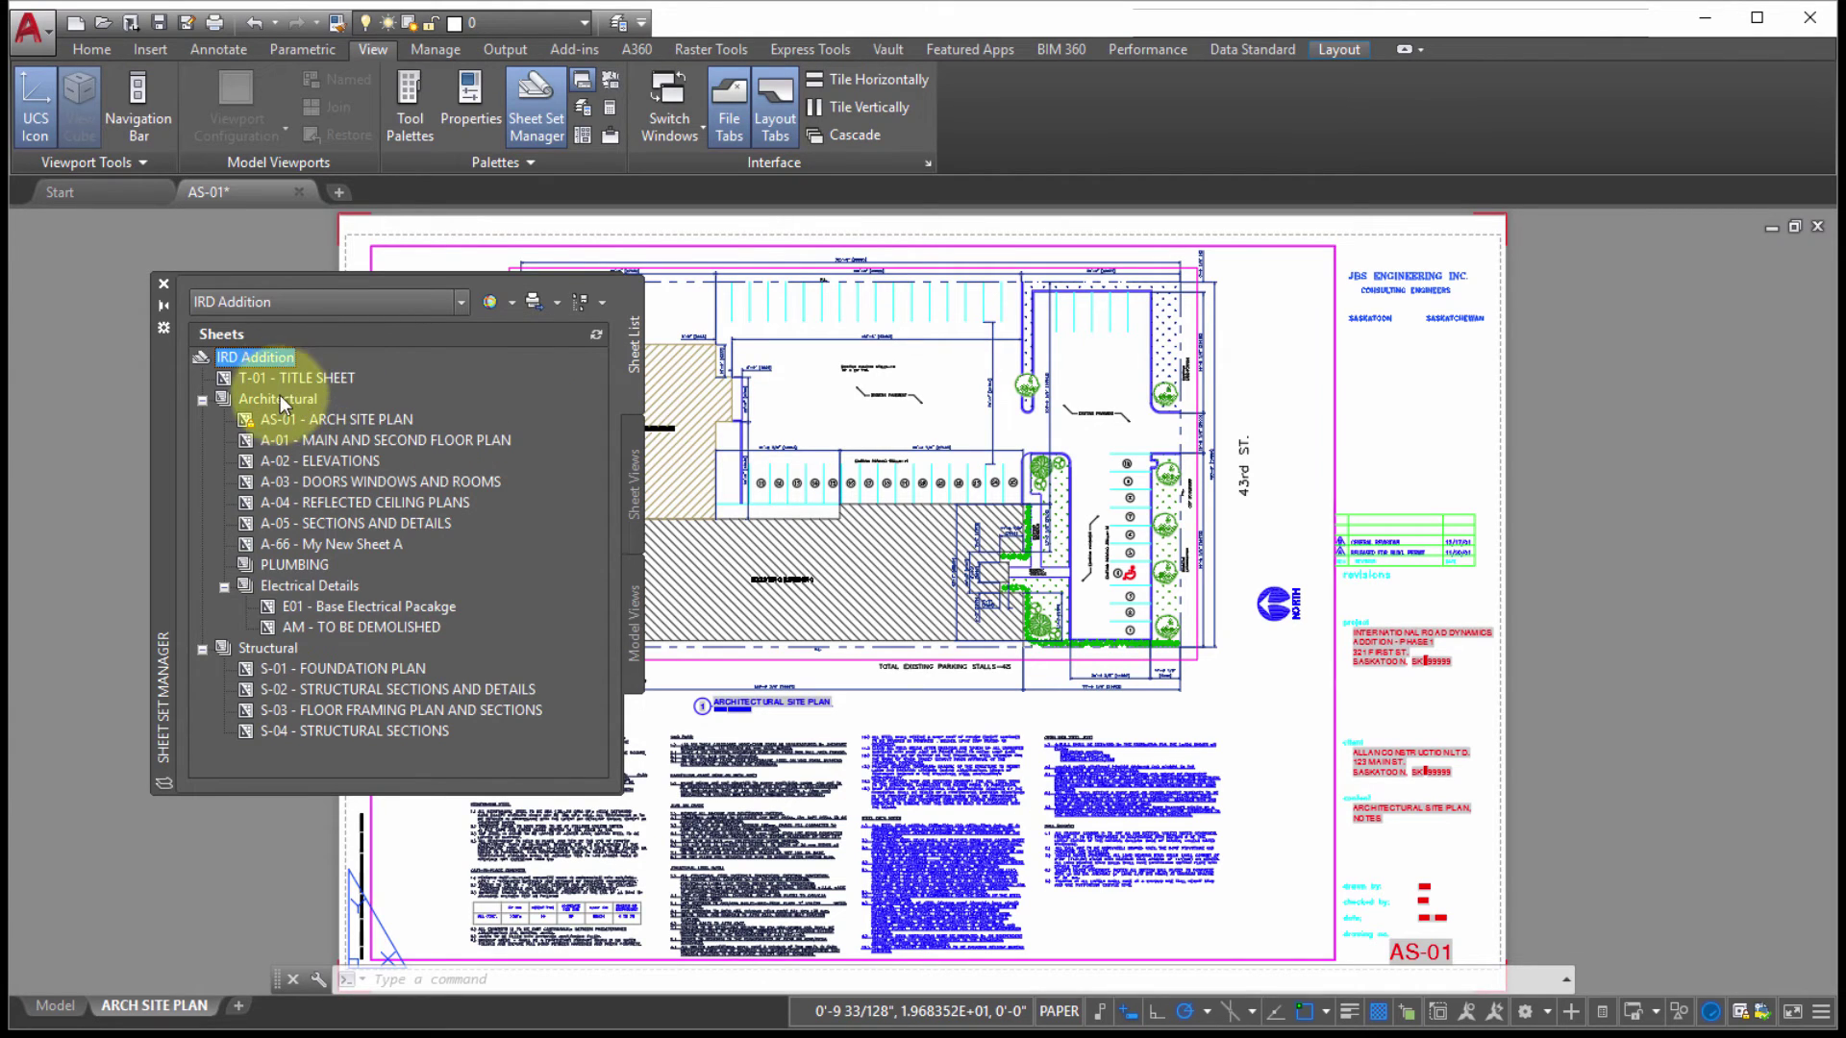
{"action": "right_click", "coordinate": [277, 401]}
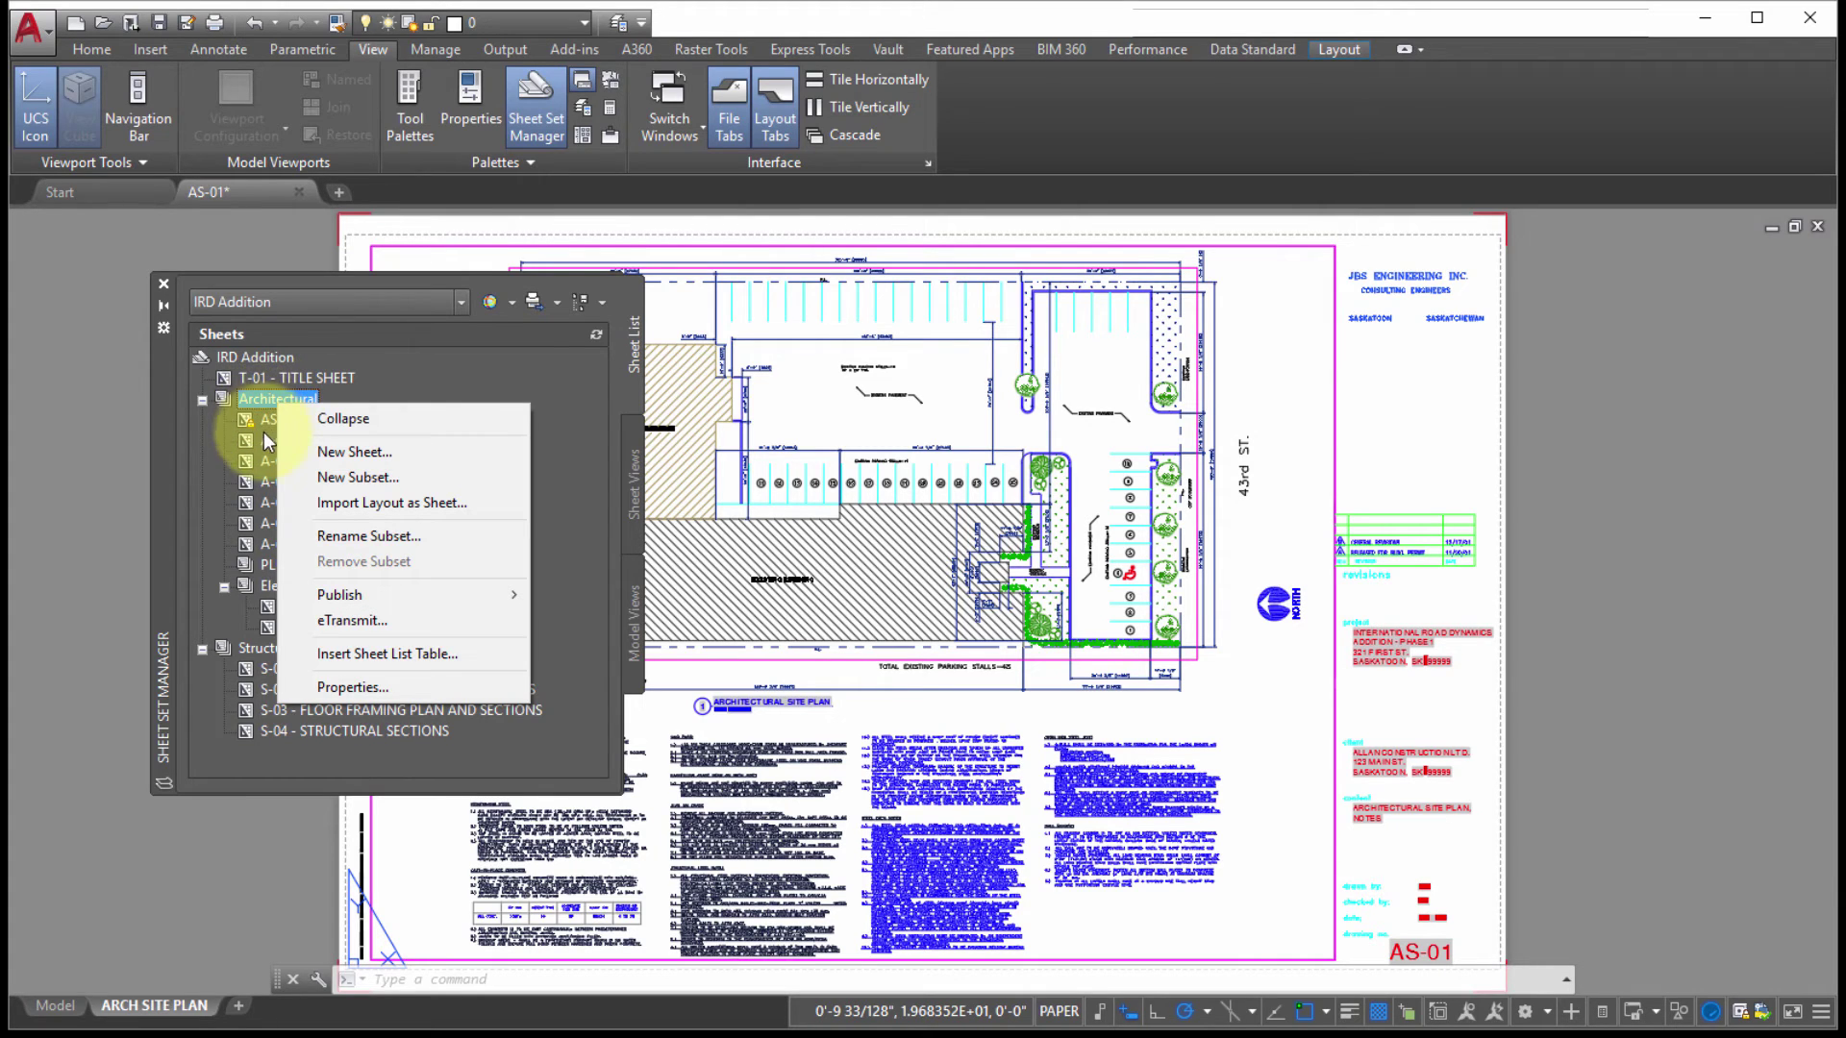
{"action": "left_click", "coordinate": [276, 441]}
{"action": "right_click", "coordinate": [276, 442]}
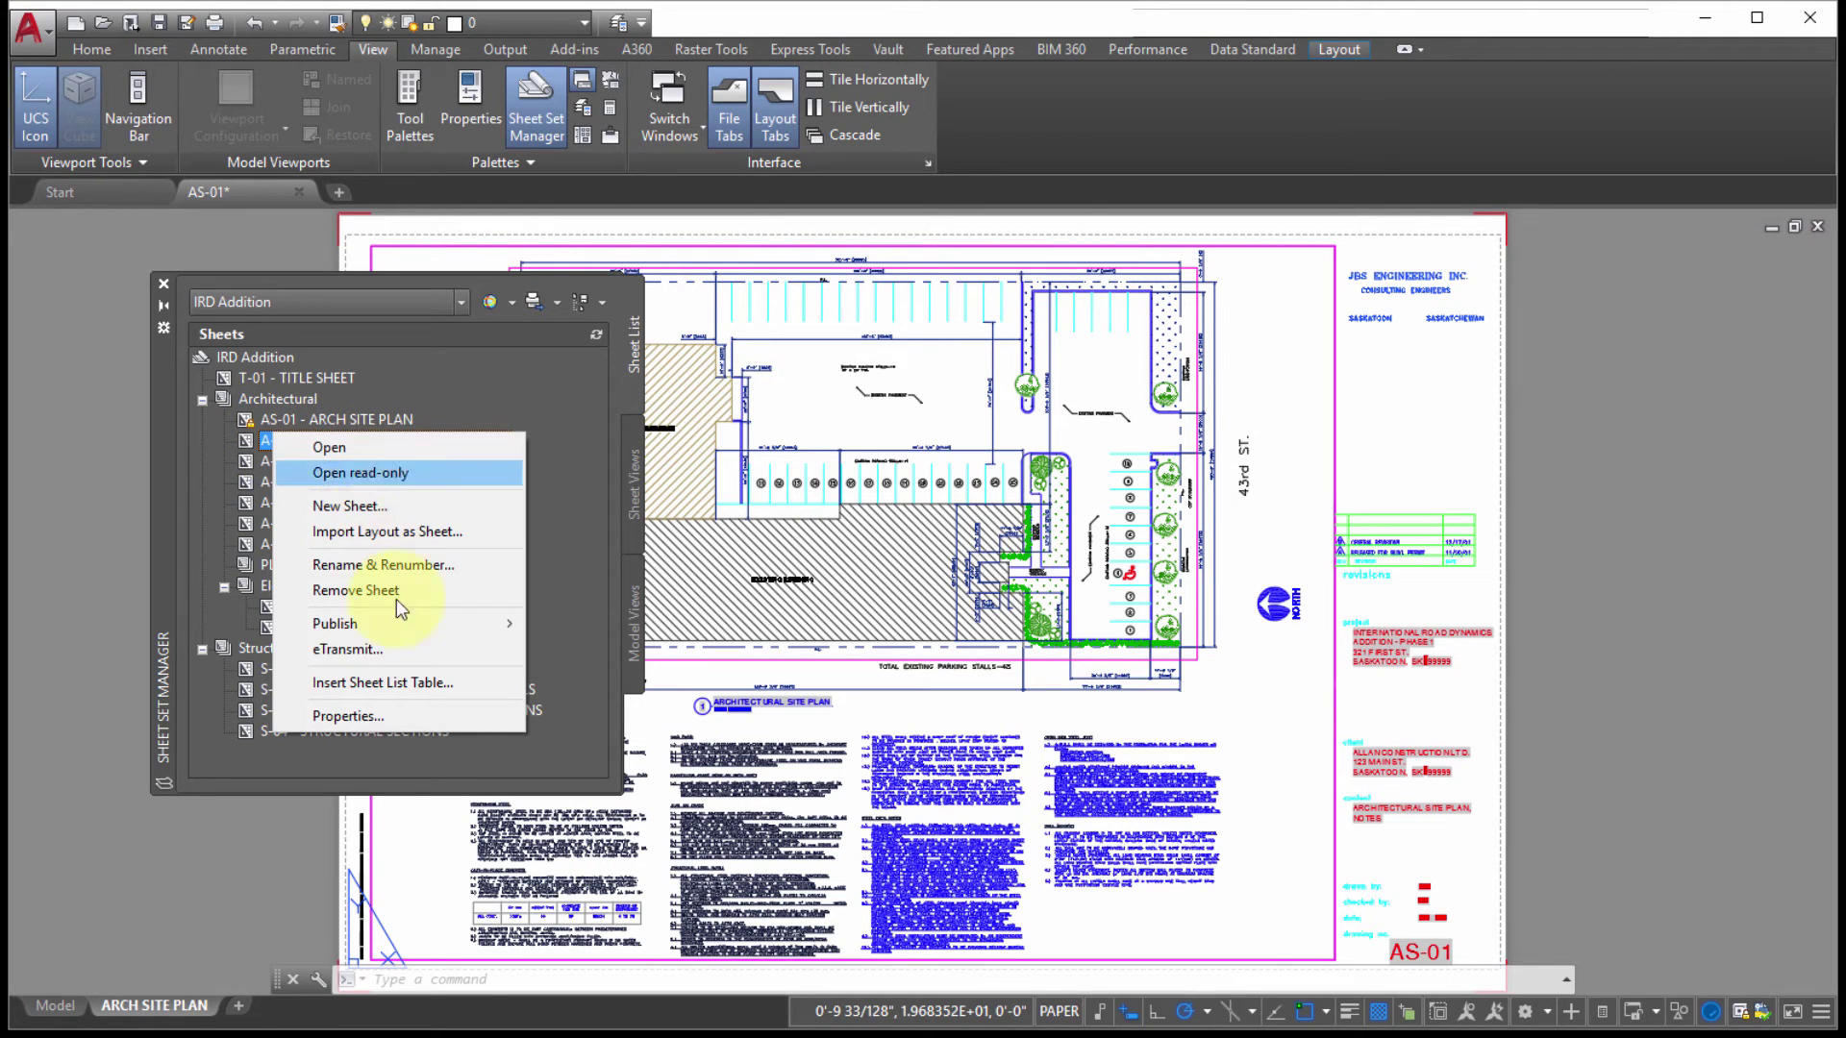
{"action": "left_click", "coordinate": [559, 405]}
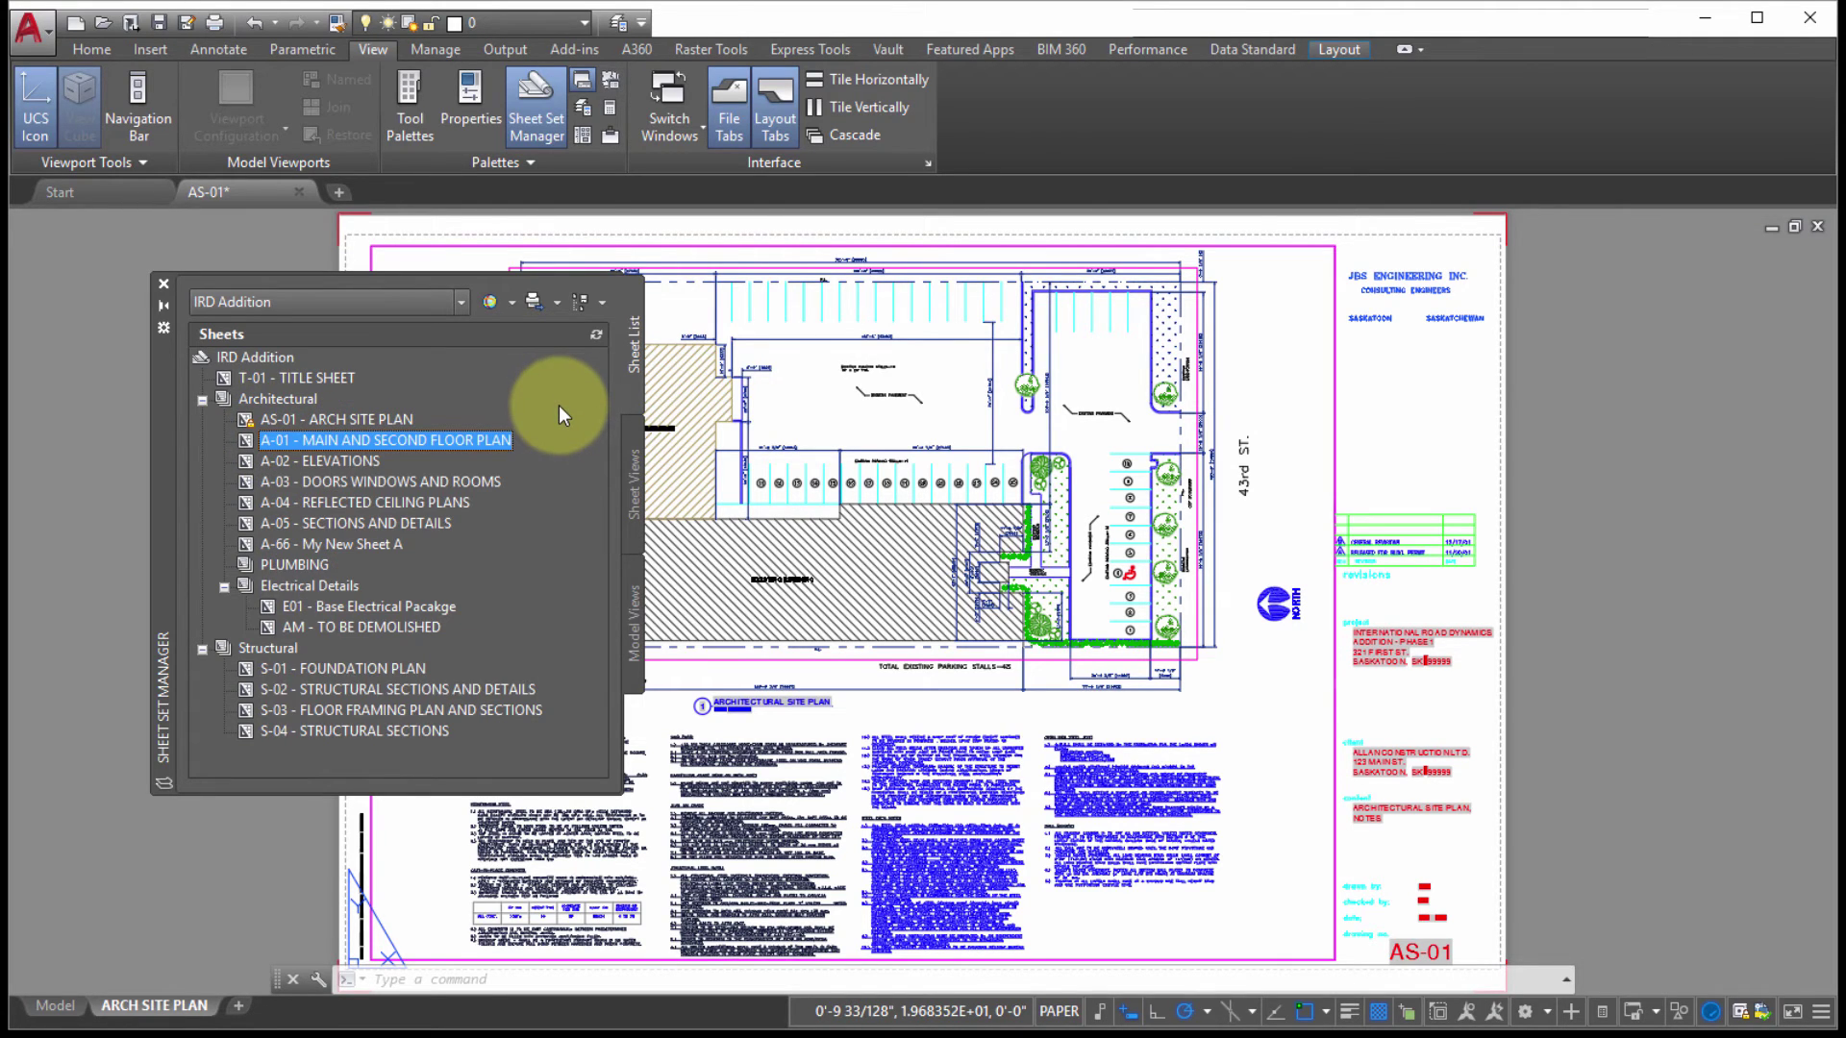
Switch to model space to check the IRD Addition sheet set's available commands, and return to the ARCH SITE PLAN layout.
{"action": "middle_click_drag", "start_coordinate": [920, 598], "coordinate": [1051, 742]}
{"action": "scroll", "coordinate": [961, 742], "scroll_direction": "down", "scroll_amount": 3}
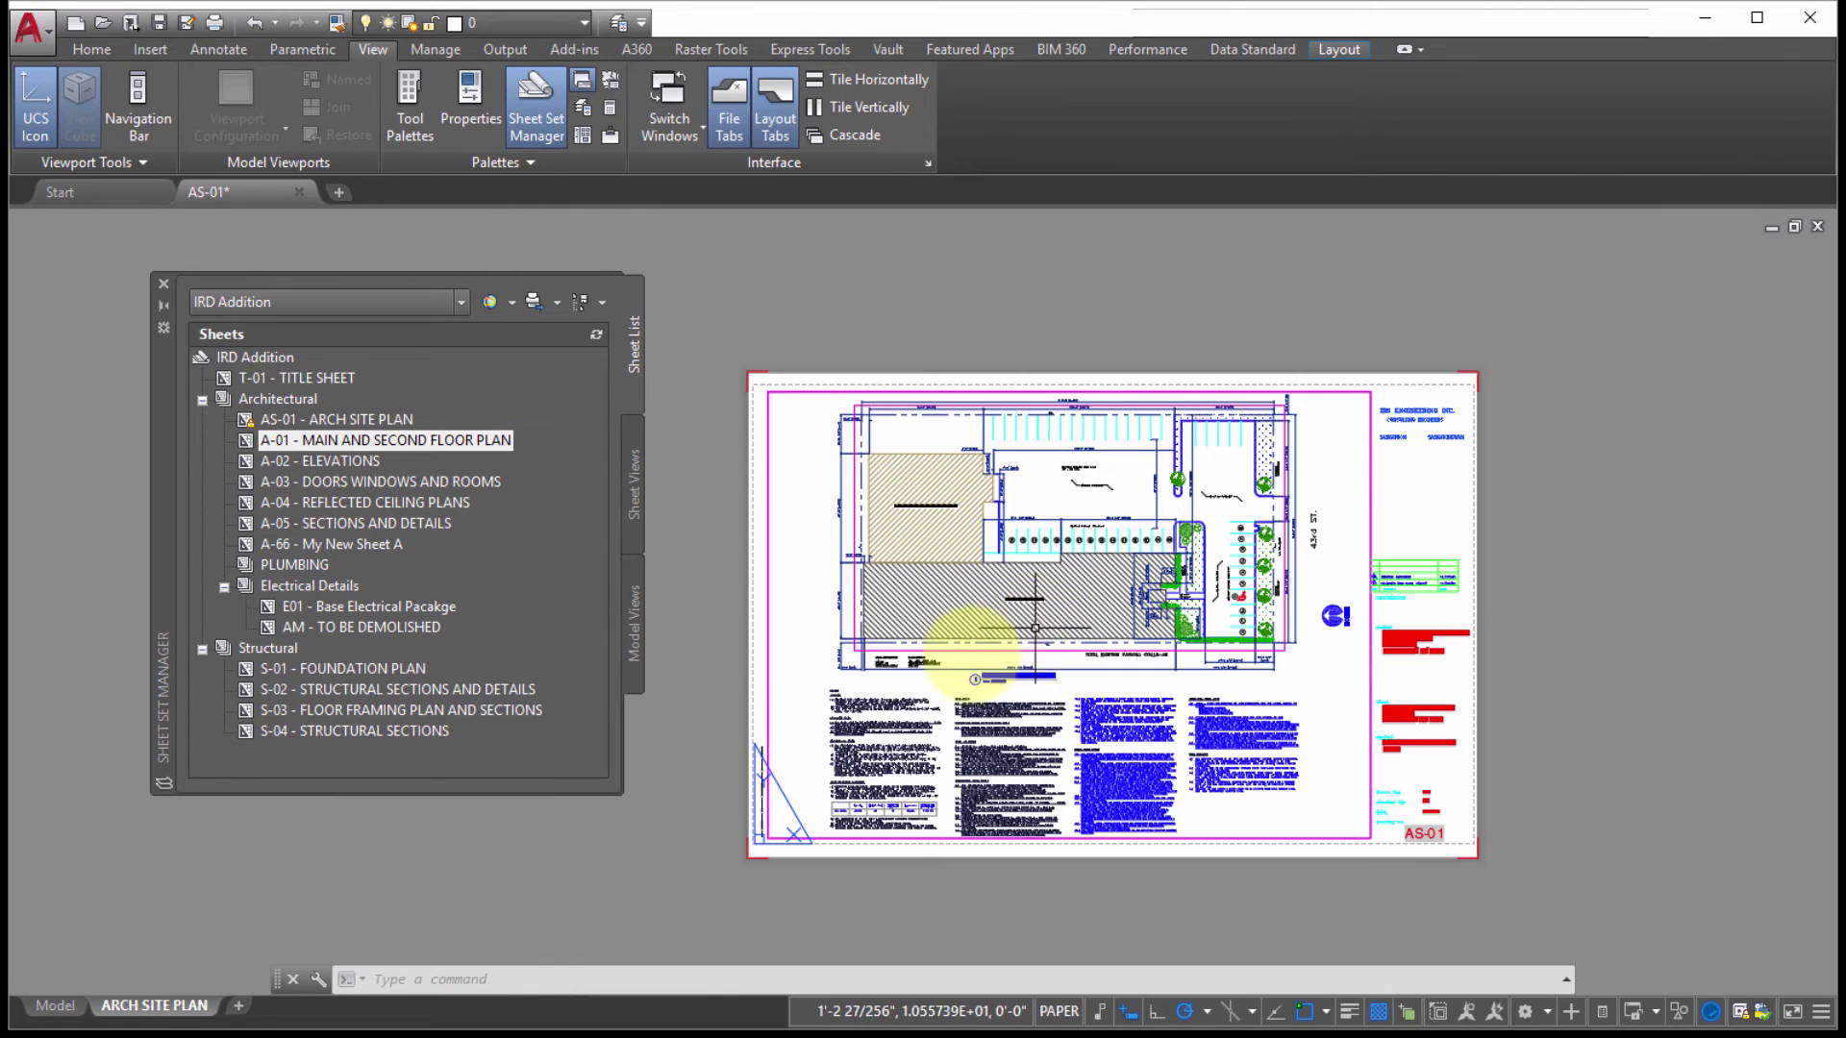
{"action": "middle_click_drag", "start_coordinate": [807, 639], "coordinate": [793, 634]}
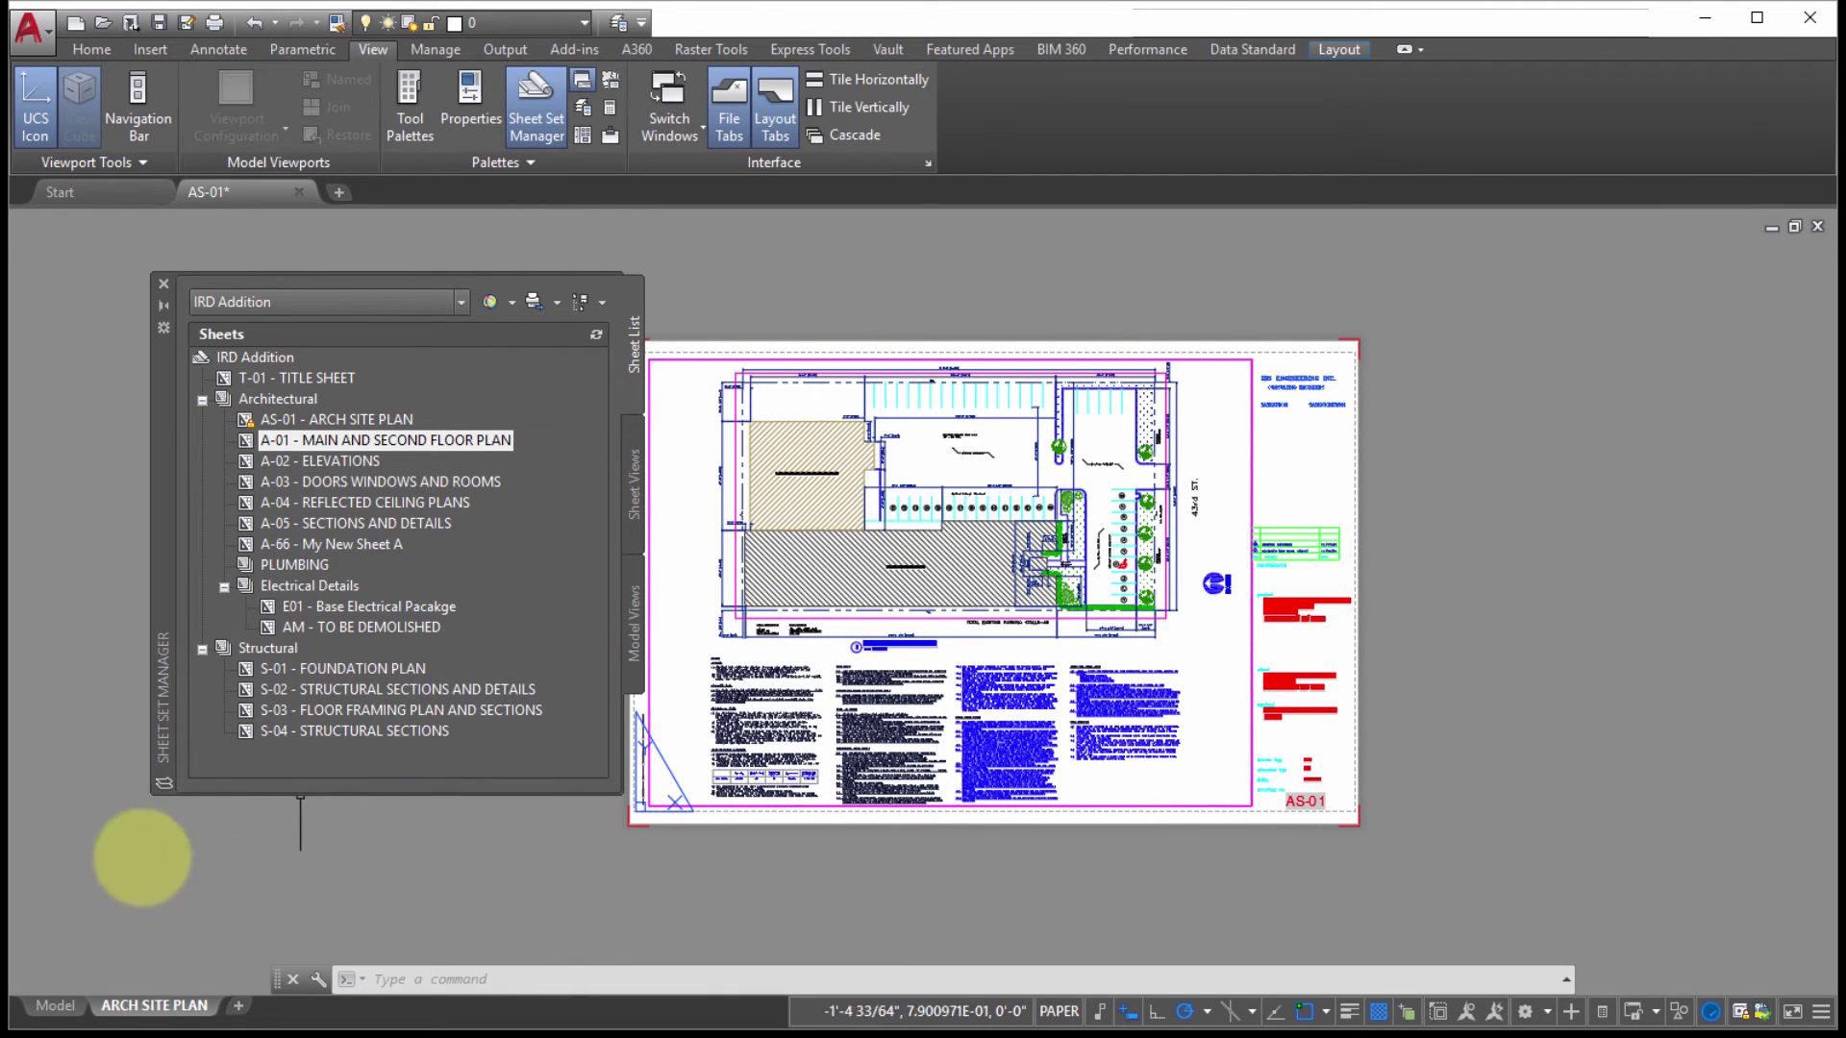
{"action": "left_click", "coordinate": [54, 1004]}
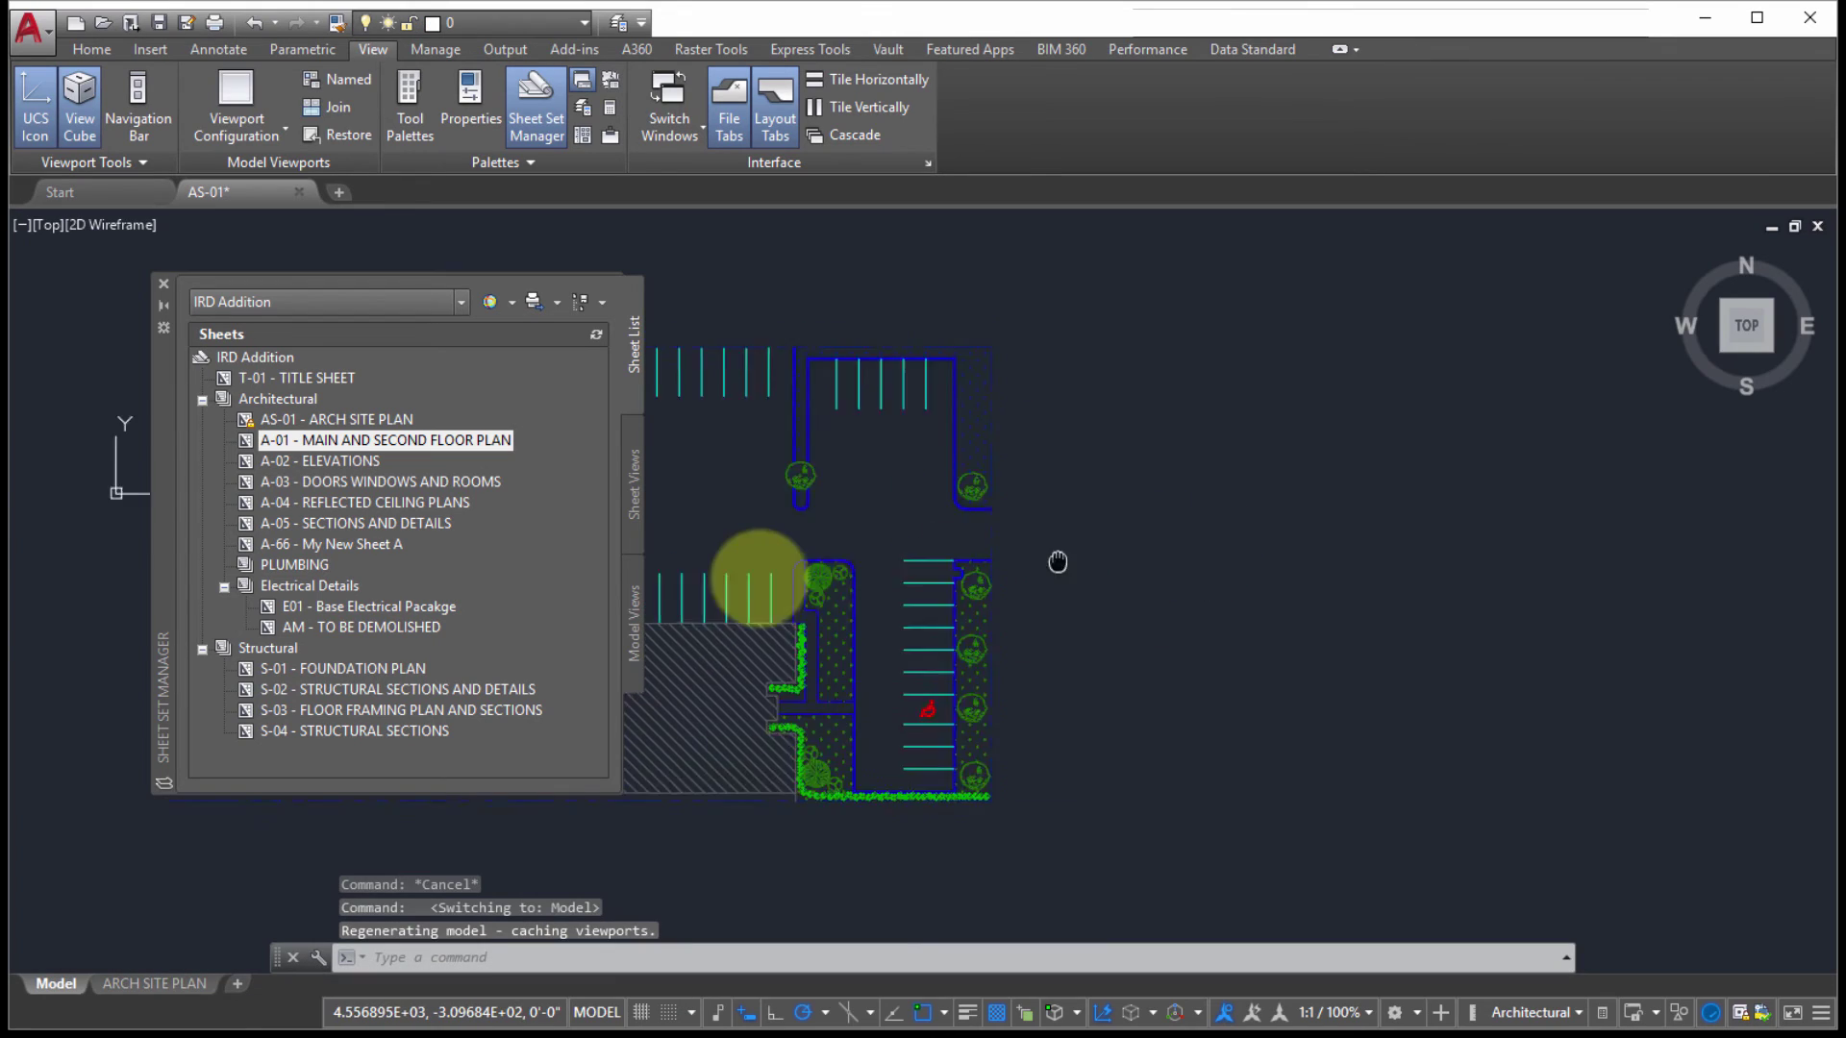
{"action": "right_click", "coordinate": [245, 354]}
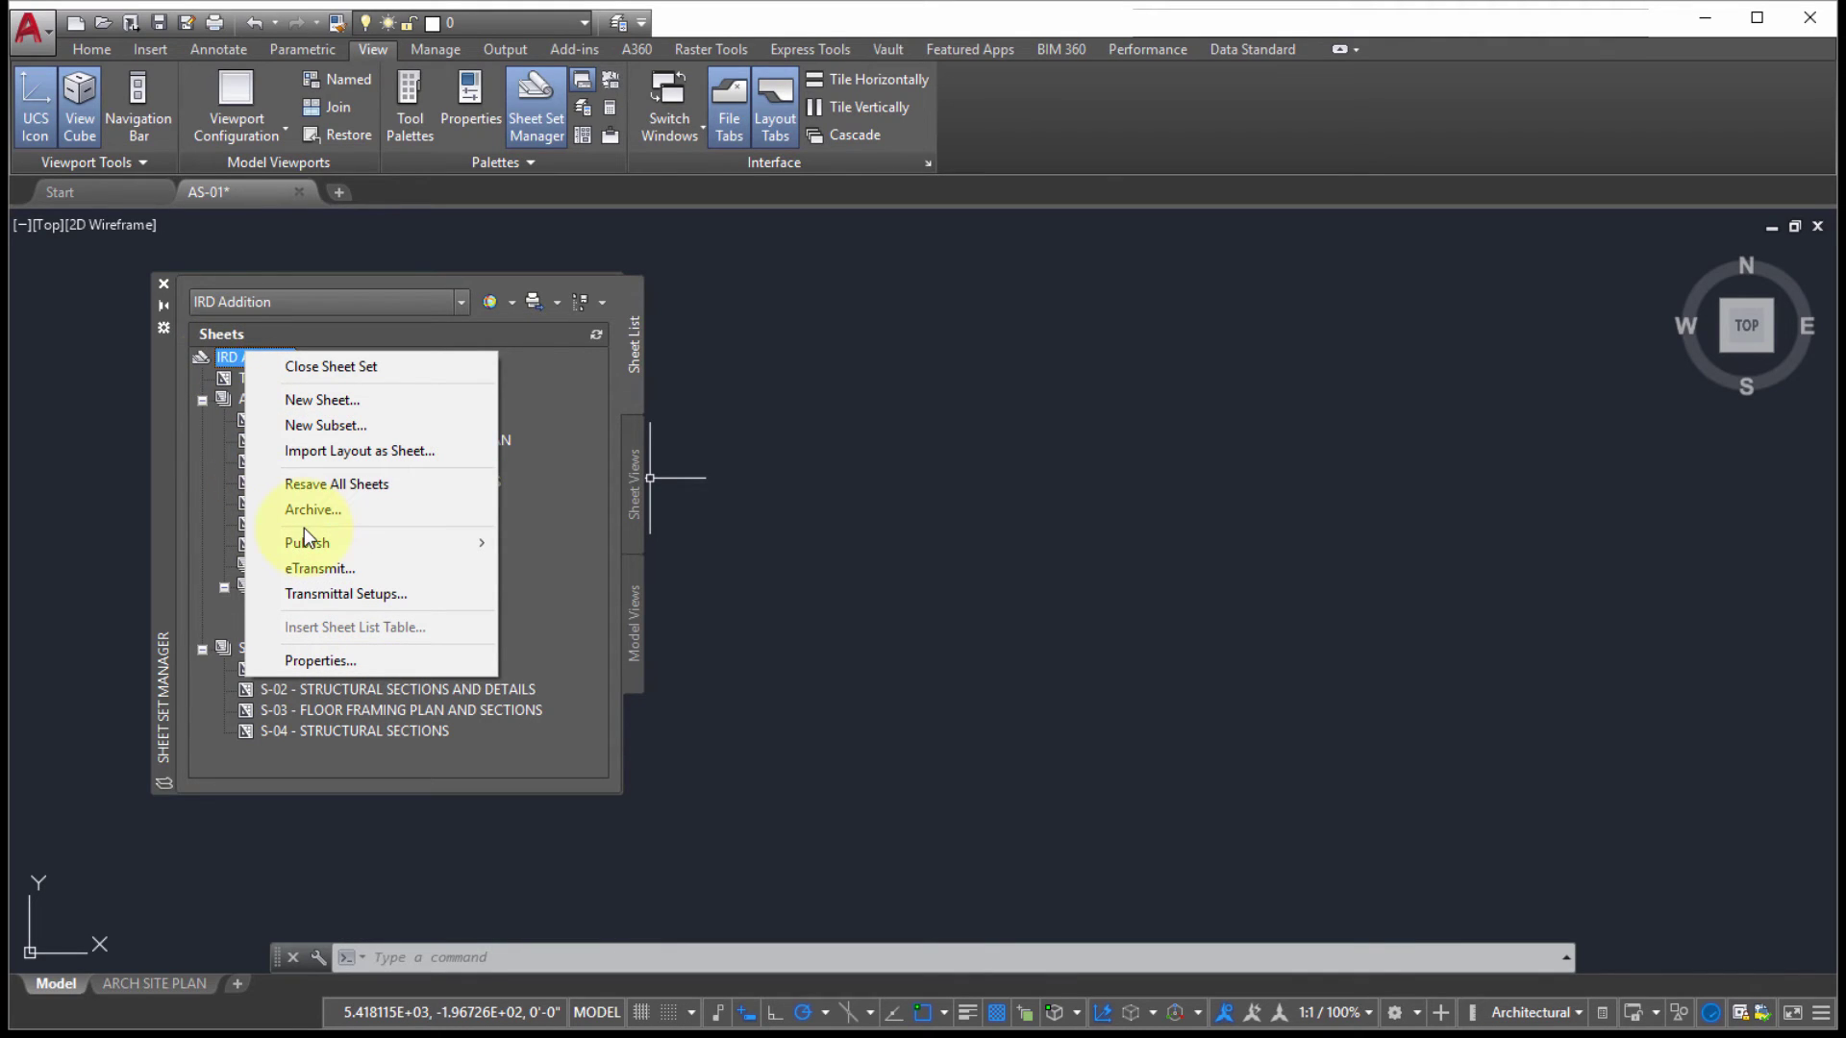
{"action": "left_click", "coordinate": [165, 983]}
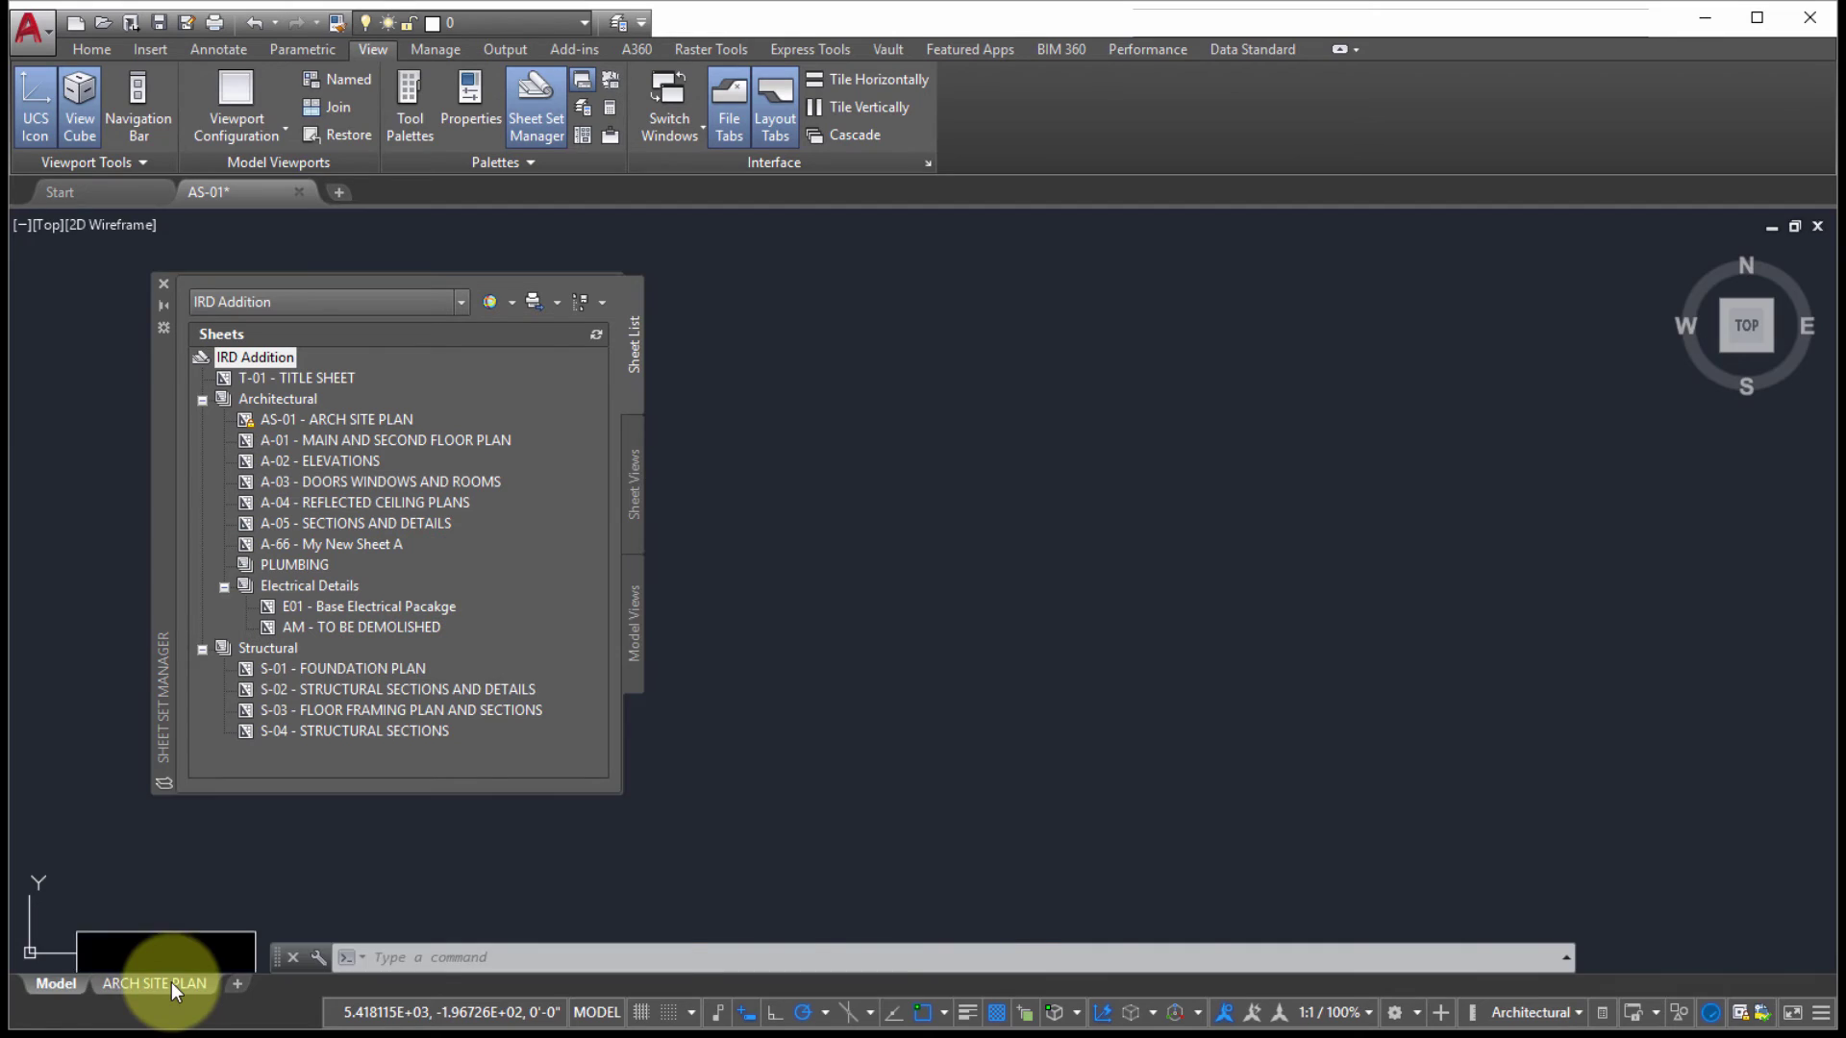
Set up a sheet list table for the IRD Addition sheet set on the ARCH SITE PLAN layout, using the Concrete table style.
{"action": "left_click", "coordinate": [171, 982]}
{"action": "right_click", "coordinate": [269, 356]}
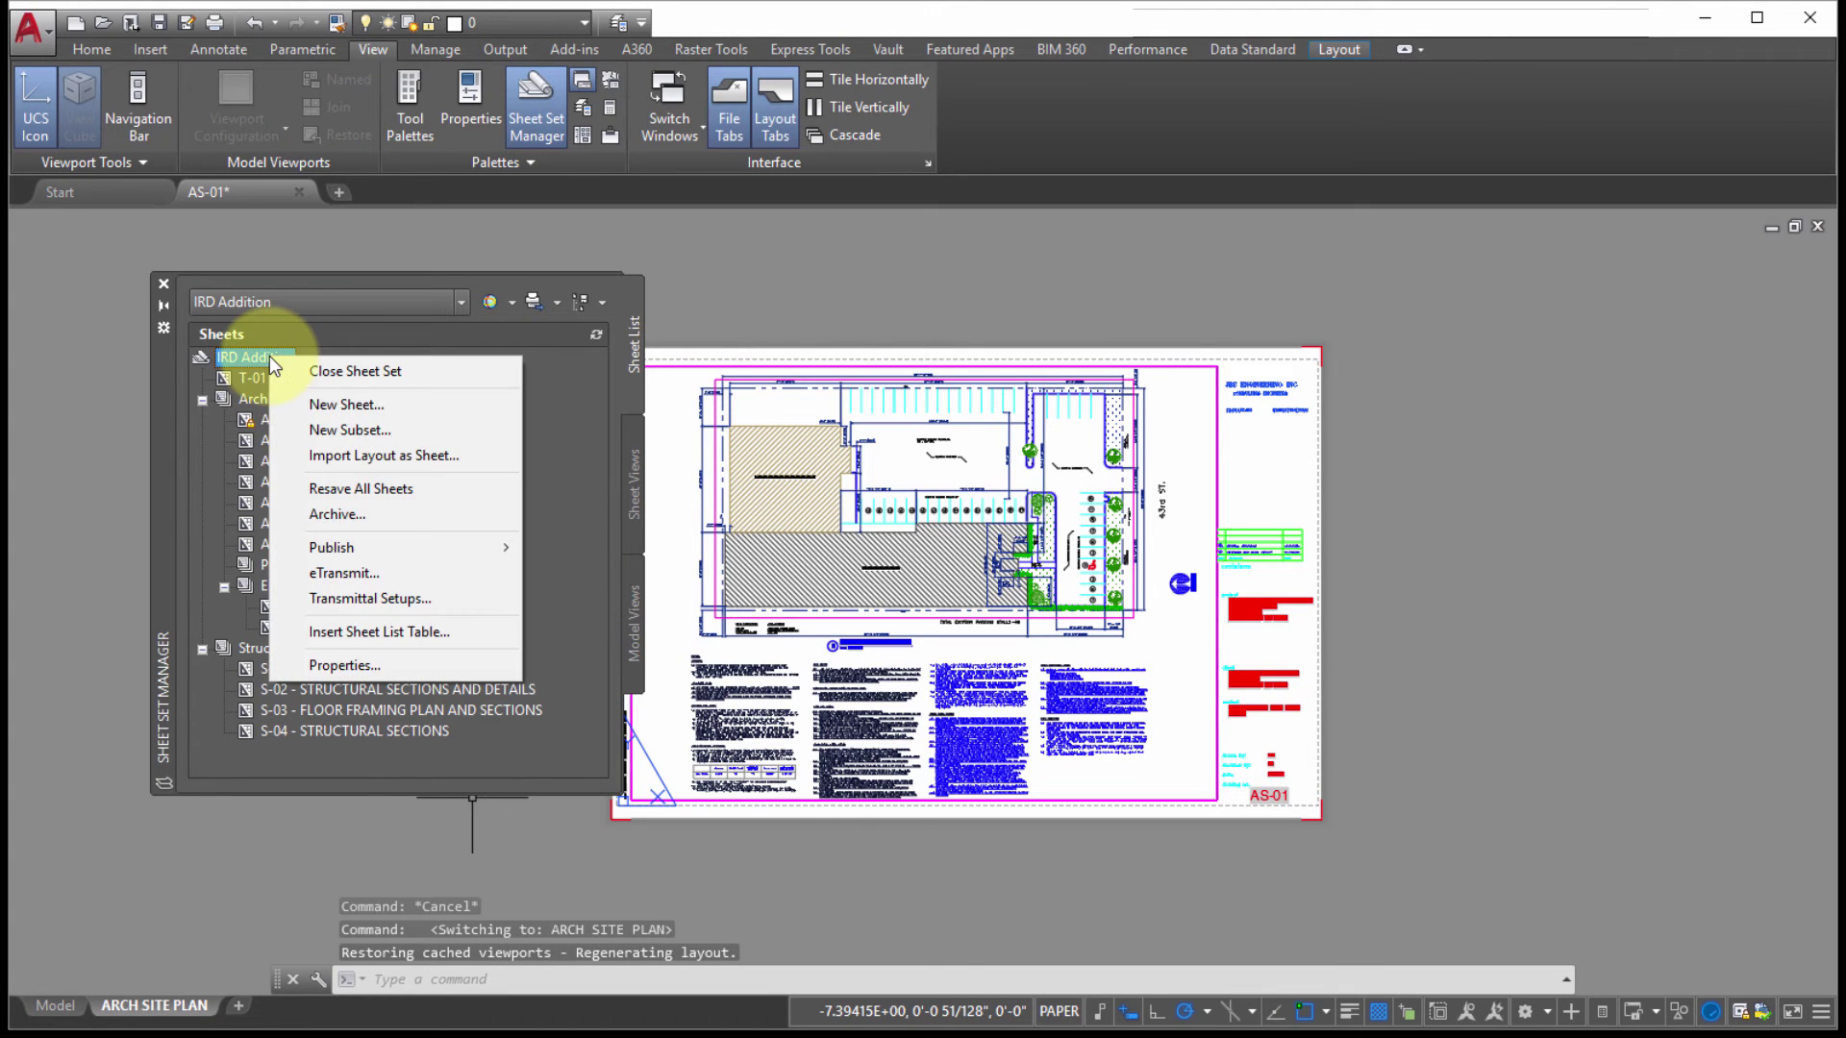
{"action": "left_click", "coordinate": [361, 632]}
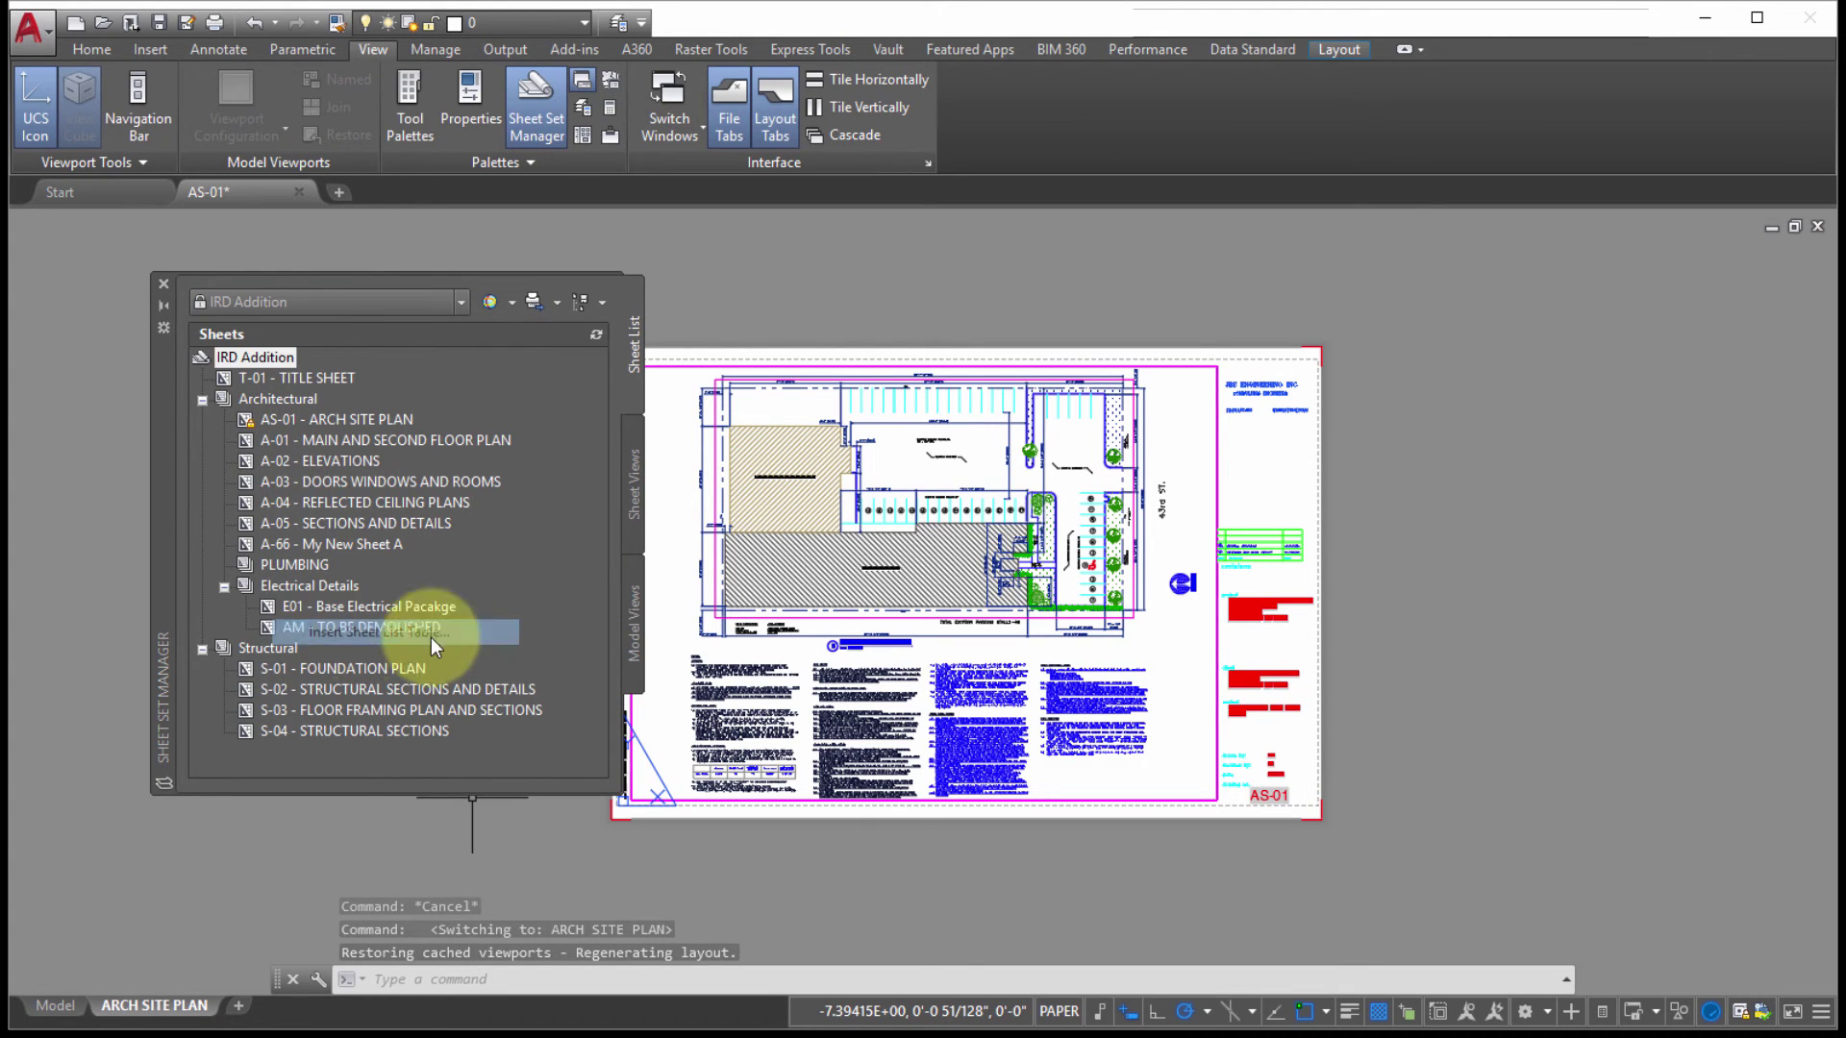
{"action": "left_click_drag", "start_coordinate": [1194, 300], "coordinate": [1046, 290]}
{"action": "left_click", "coordinate": [1037, 375]}
{"action": "left_click", "coordinate": [984, 402]}
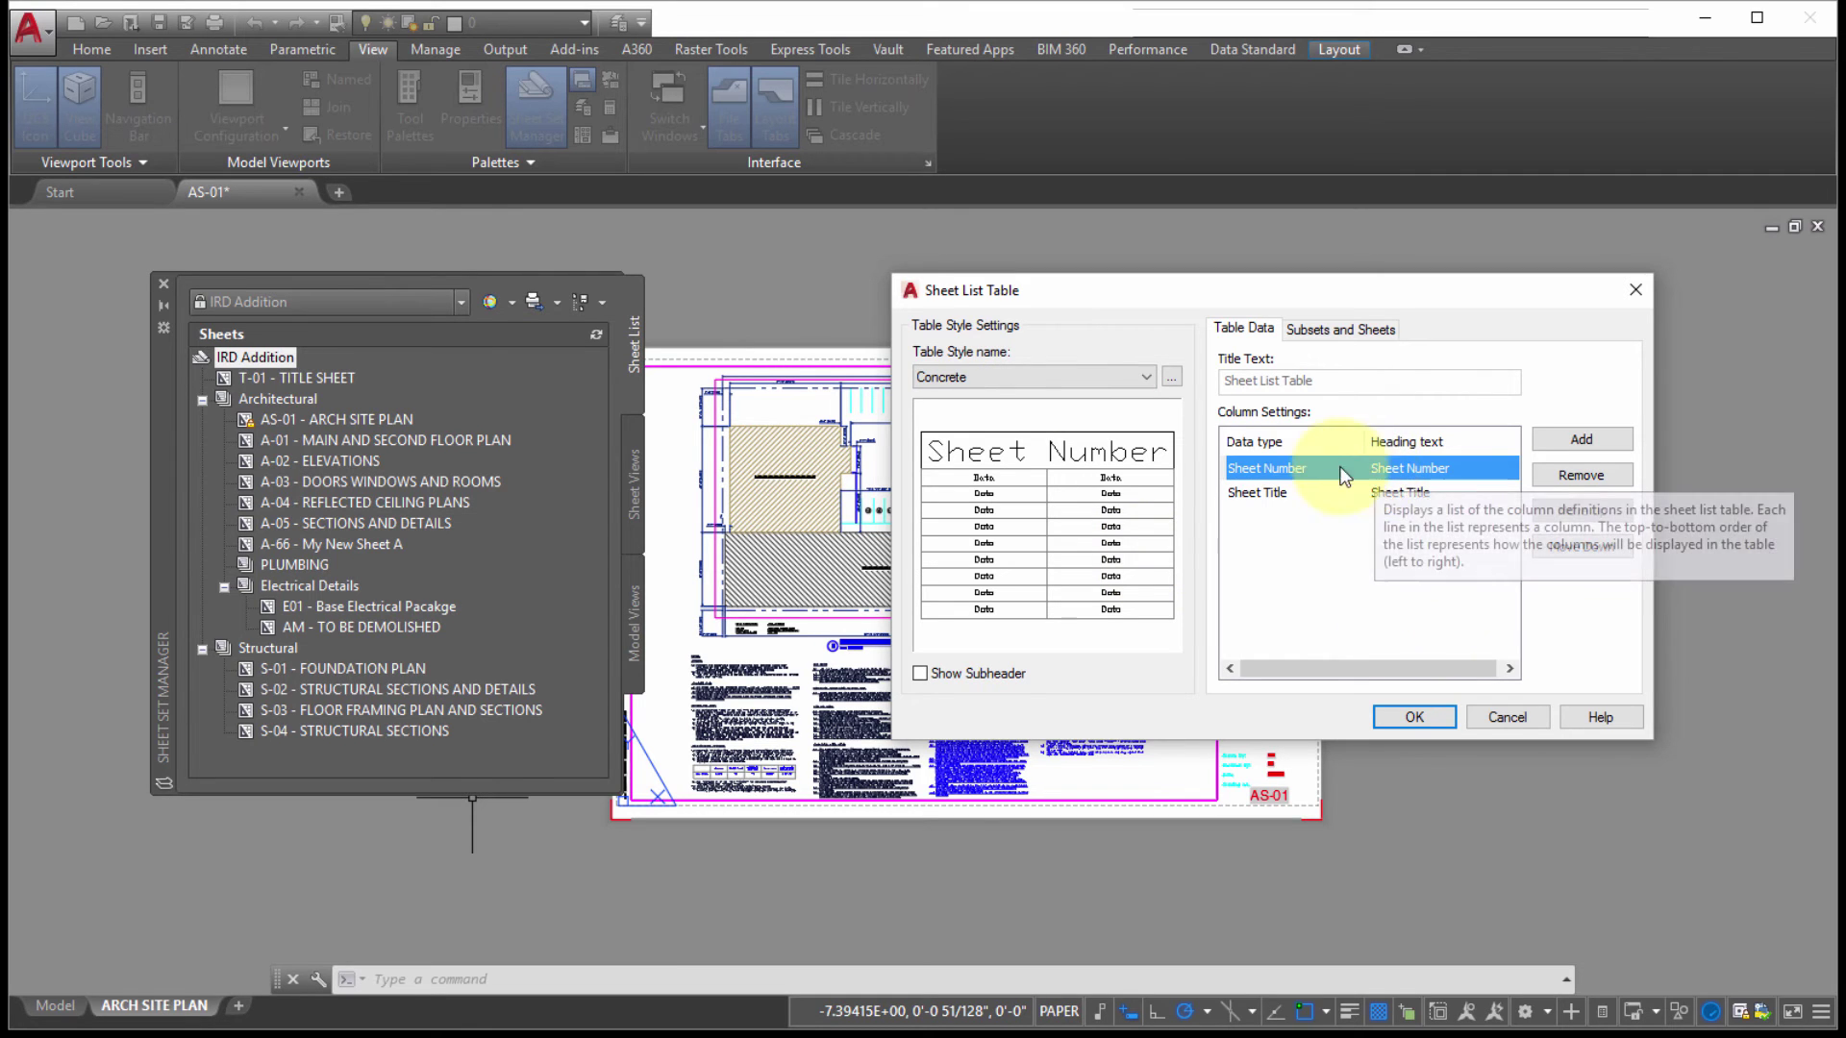
{"action": "left_click", "coordinate": [1413, 718]}
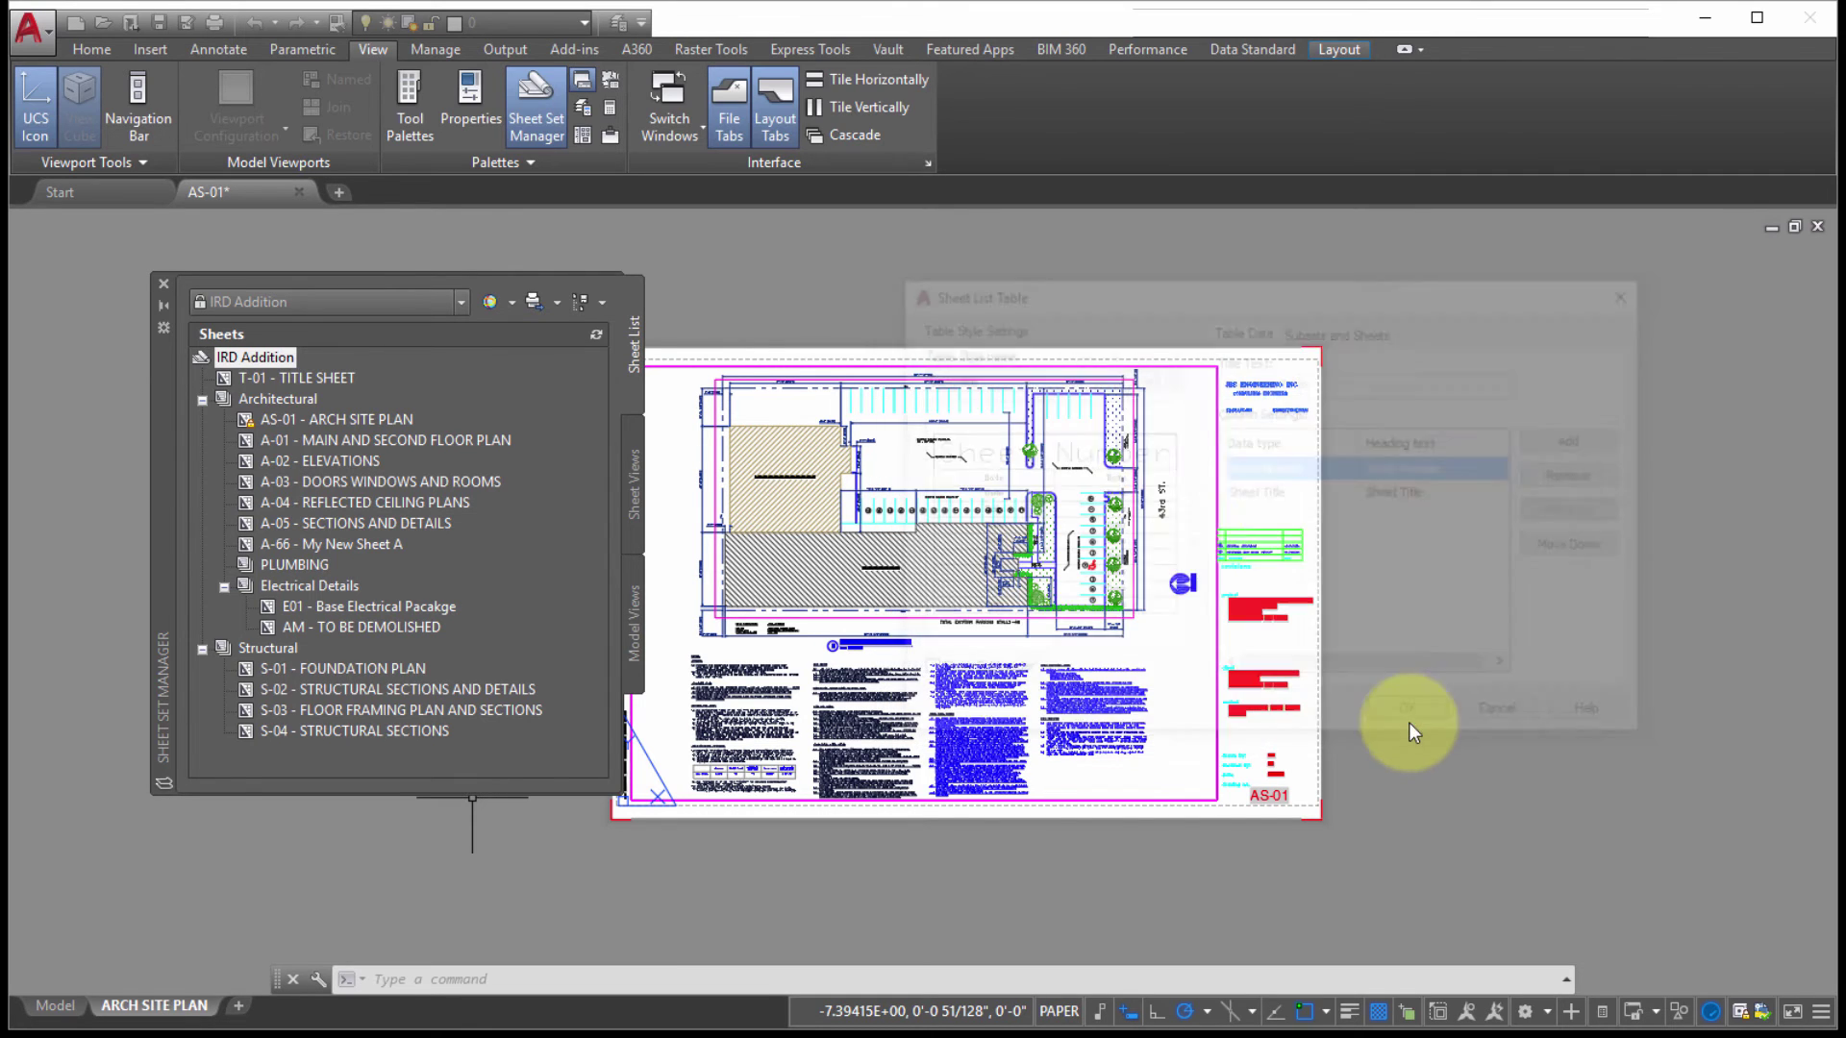
Place the sheet list table on the layout between the 43rd St. label and the title block, above the revisions table.
{"action": "scroll", "coordinate": [1182, 414], "scroll_direction": "up", "scroll_amount": 4}
{"action": "scroll", "coordinate": [1121, 437], "scroll_direction": "down", "scroll_amount": 6}
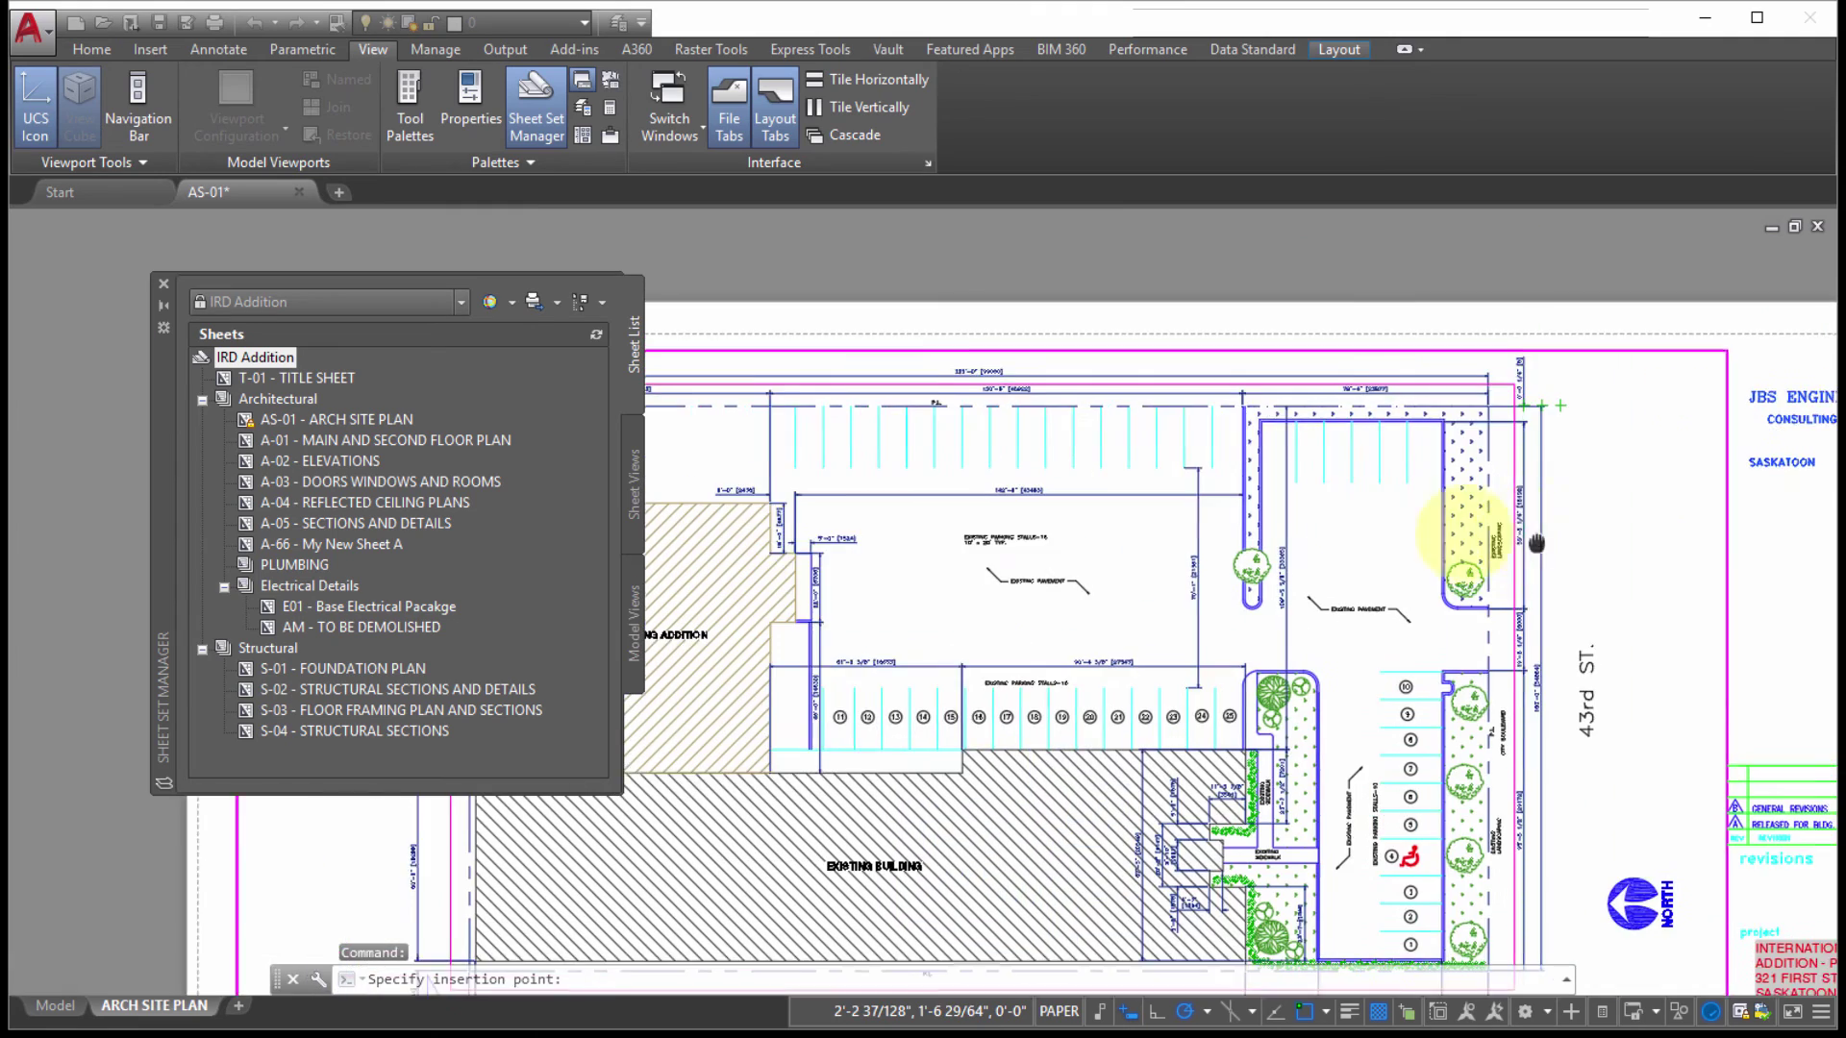
{"action": "middle_click_drag", "start_coordinate": [1229, 556], "coordinate": [854, 556]}
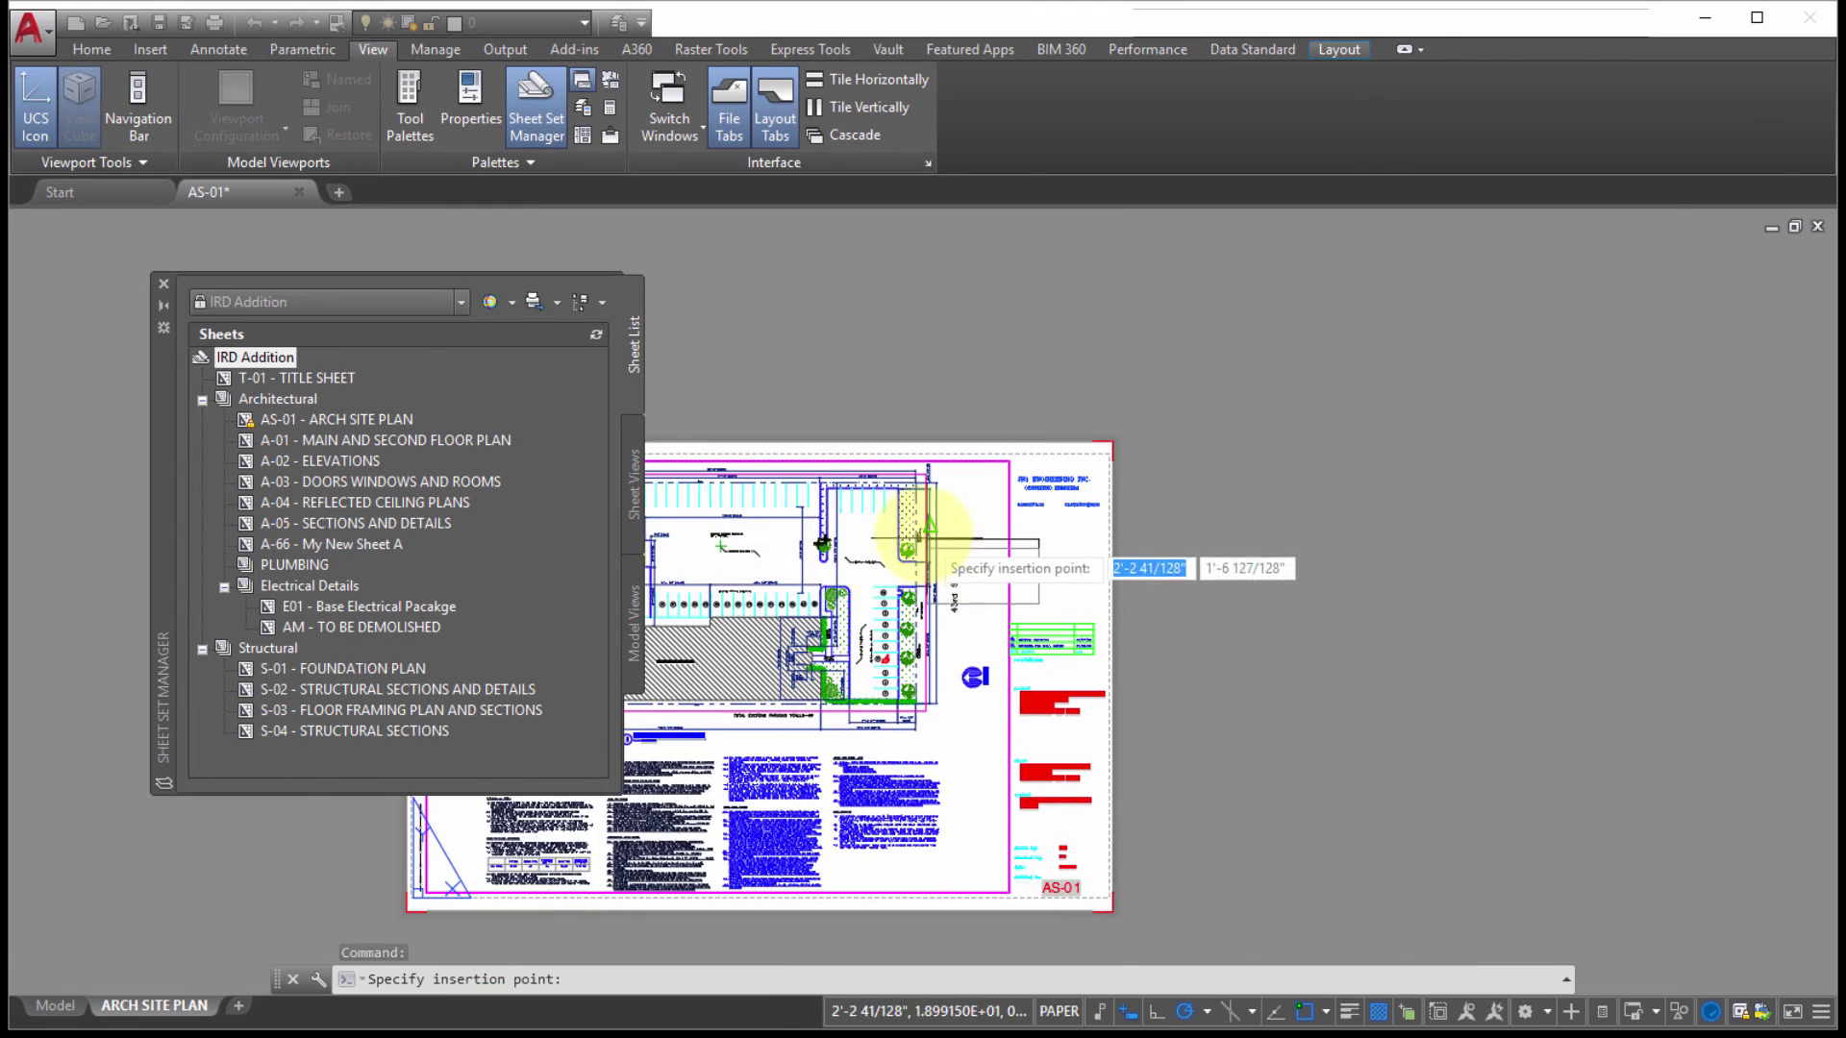
{"action": "scroll", "coordinate": [1135, 528], "scroll_direction": "up", "scroll_amount": 5}
{"action": "left_click", "coordinate": [1136, 509]}
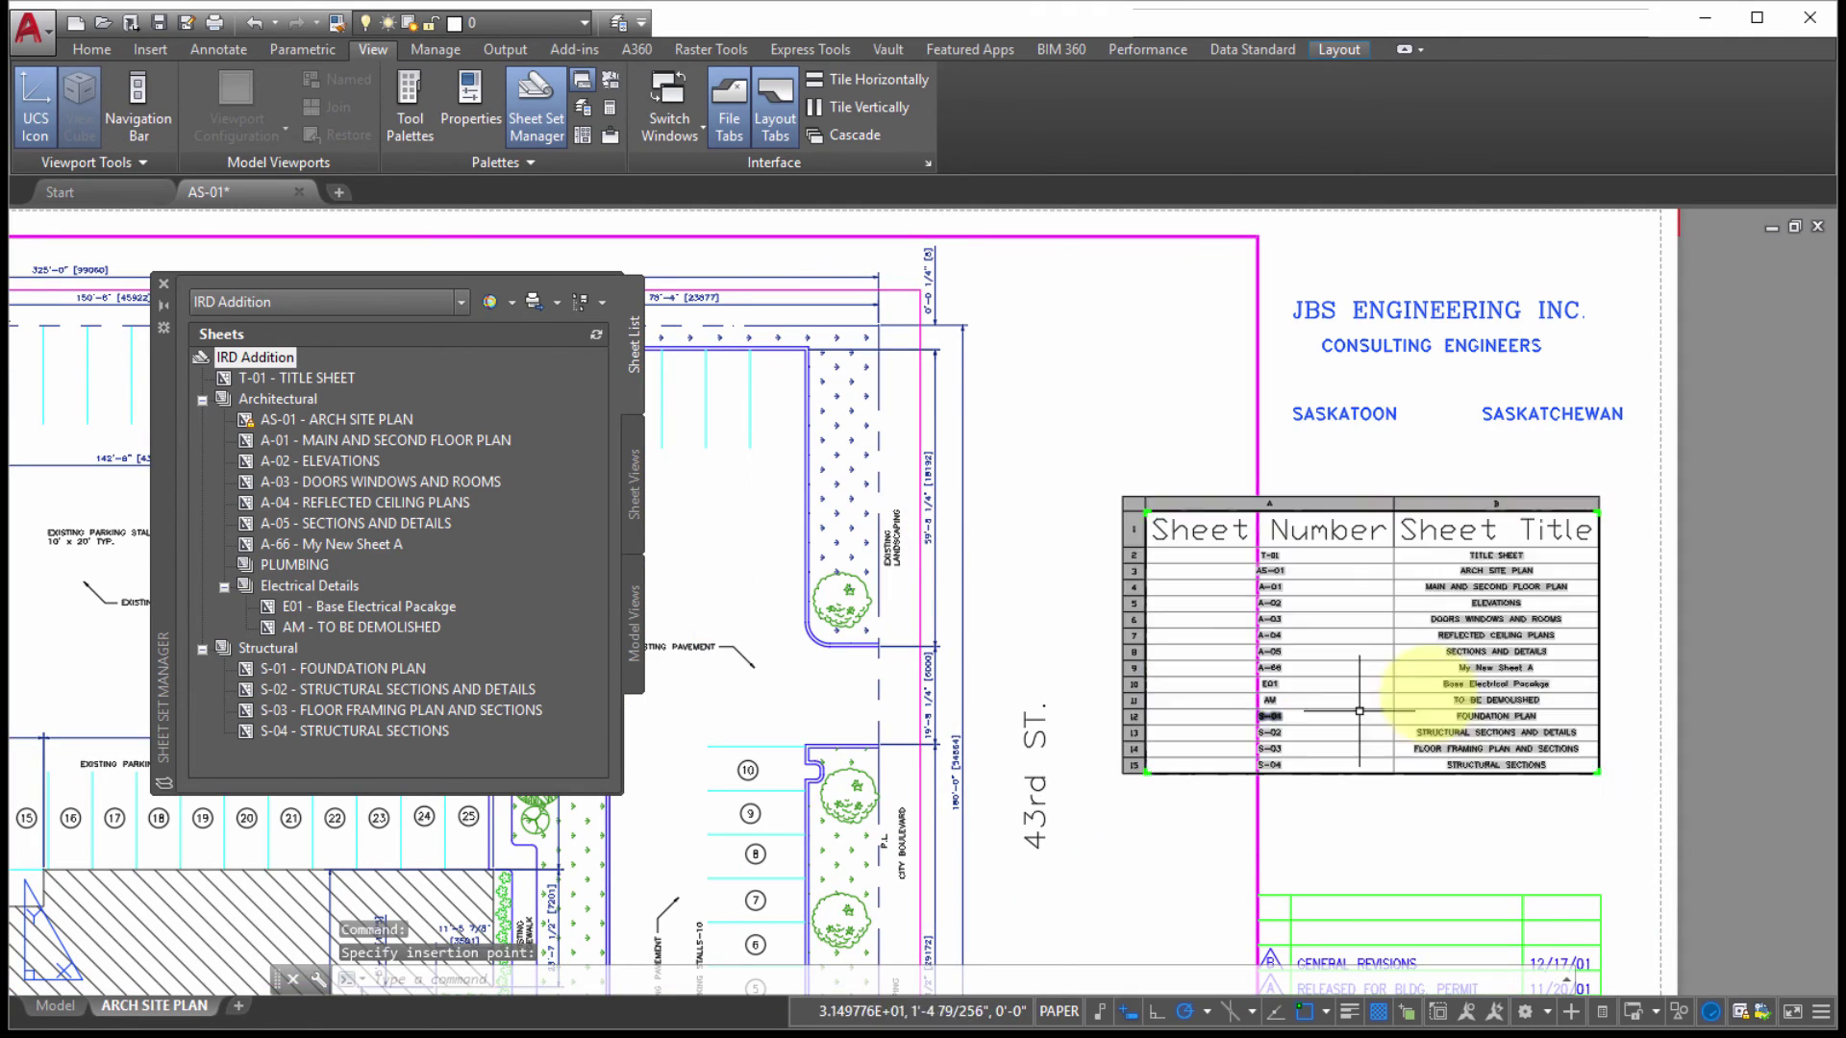
{"action": "scroll", "coordinate": [1461, 502], "scroll_direction": "up", "scroll_amount": 3}
{"action": "middle_click_drag", "start_coordinate": [1219, 684], "coordinate": [993, 520]}
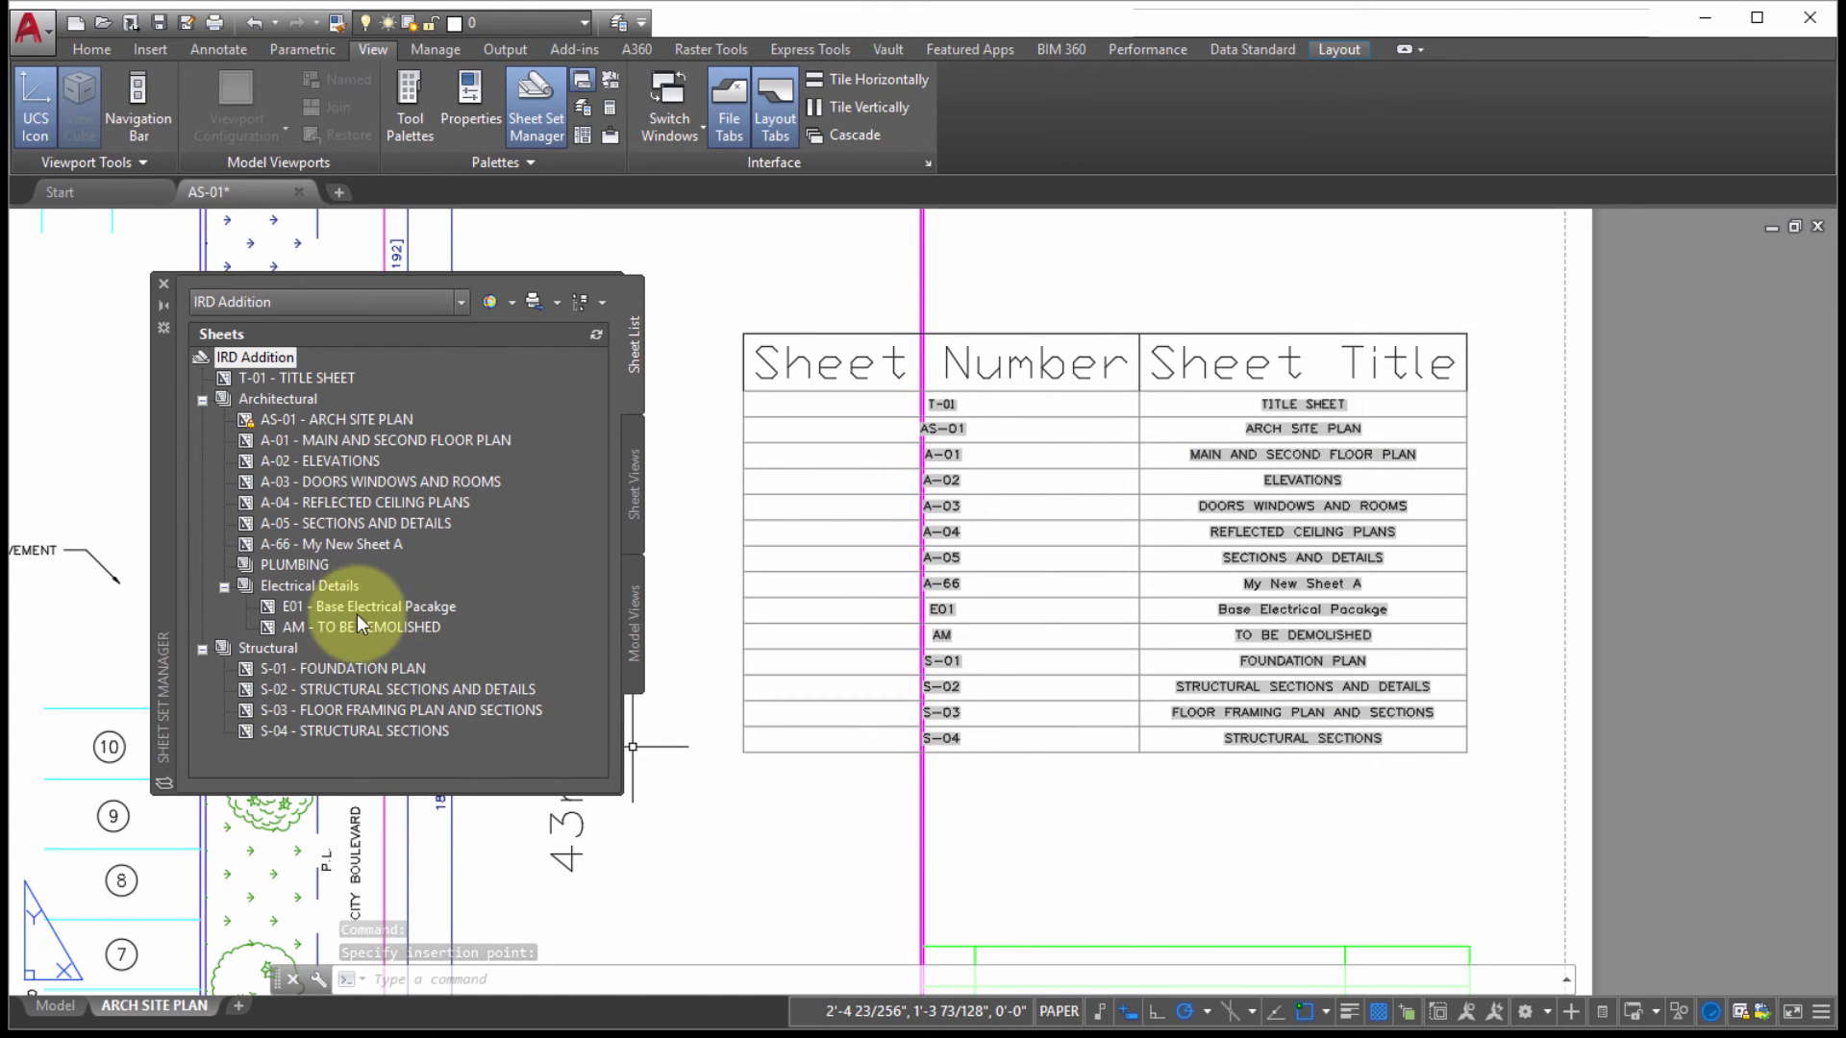
Remove the sheet AM - TO BE DEMOLISHED from the Electrical Details subset.
{"action": "right_click", "coordinate": [332, 629]}
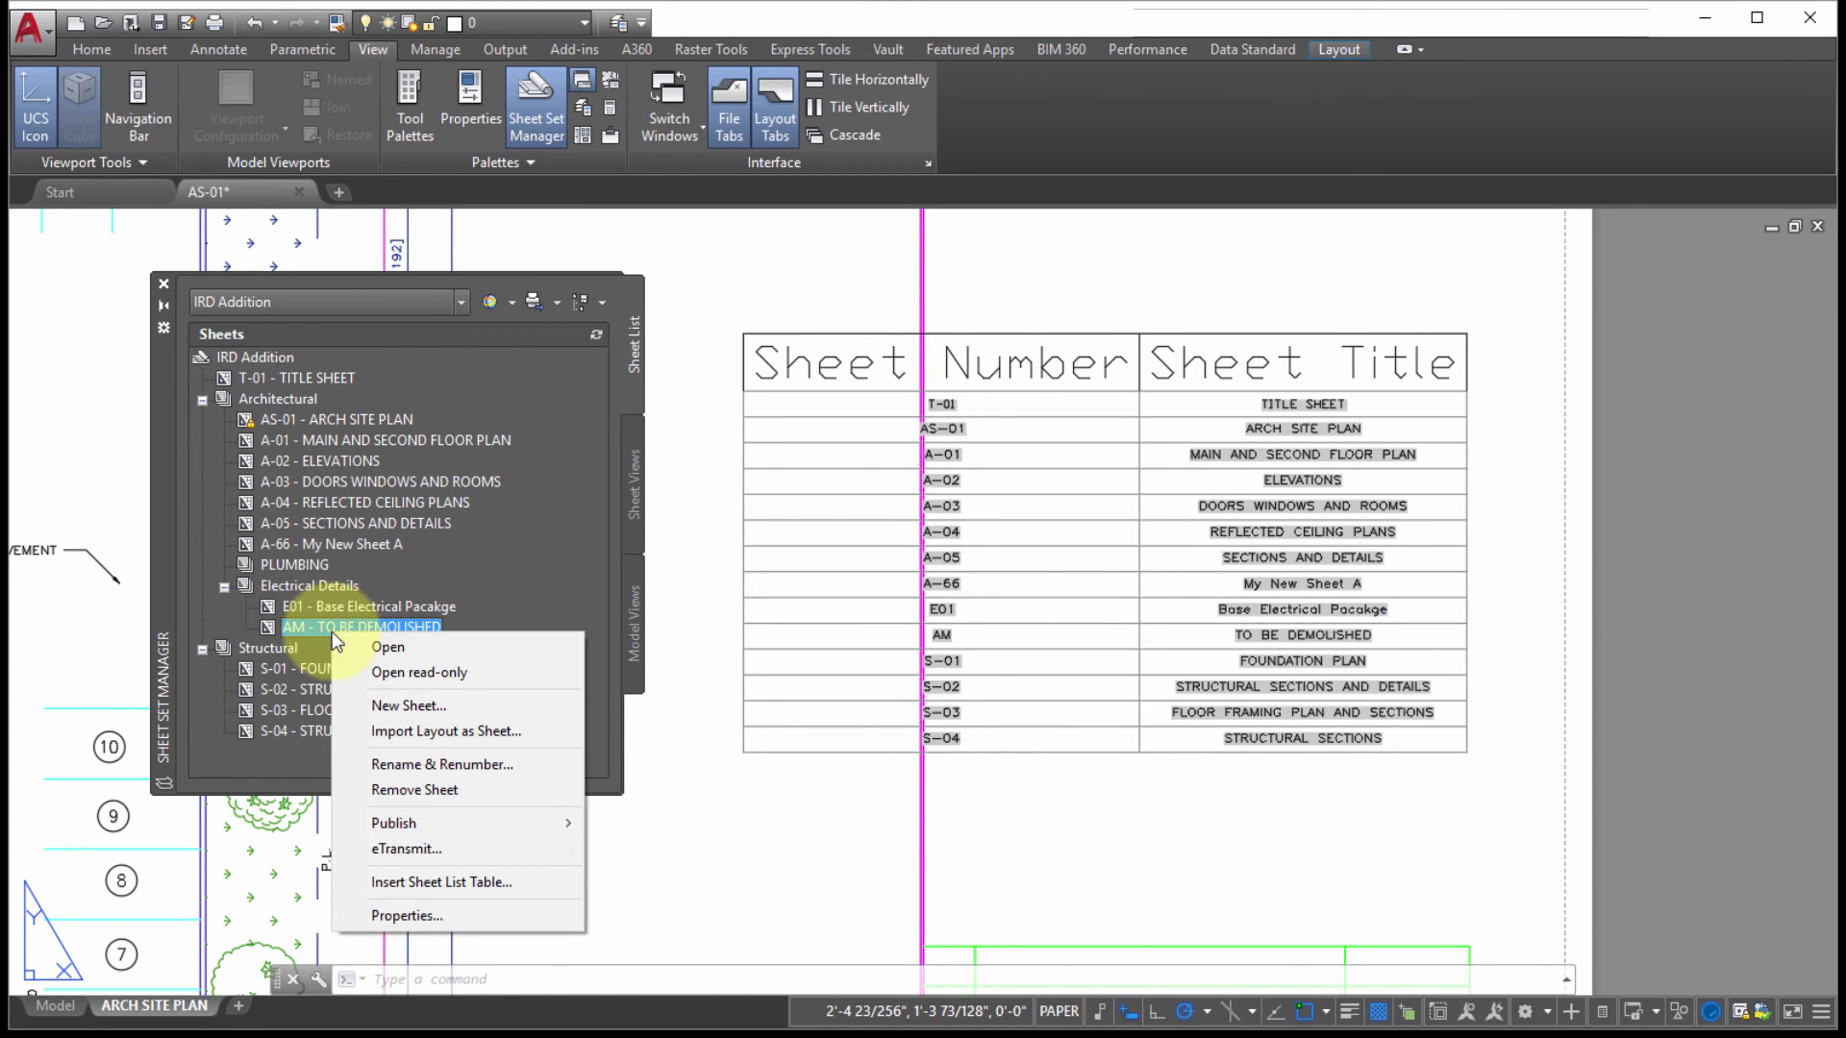
{"action": "left_click", "coordinate": [431, 784]}
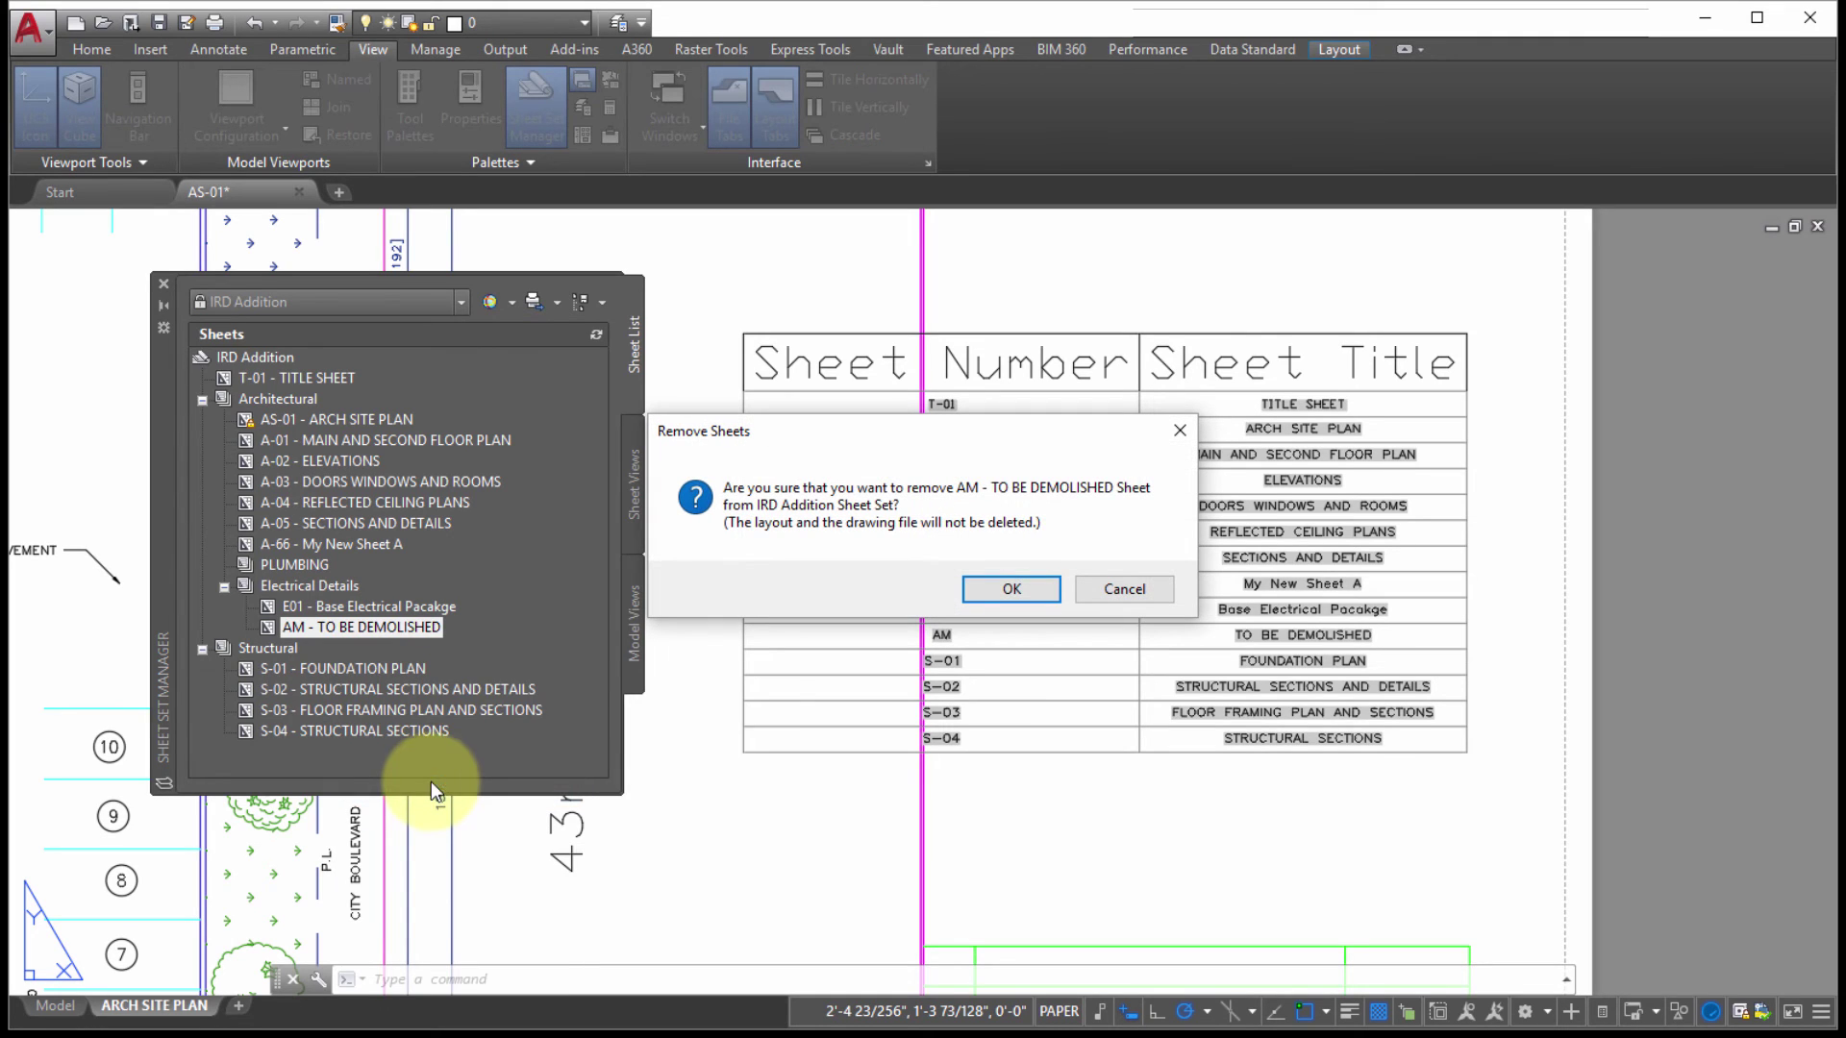
{"action": "left_click", "coordinate": [1004, 586]}
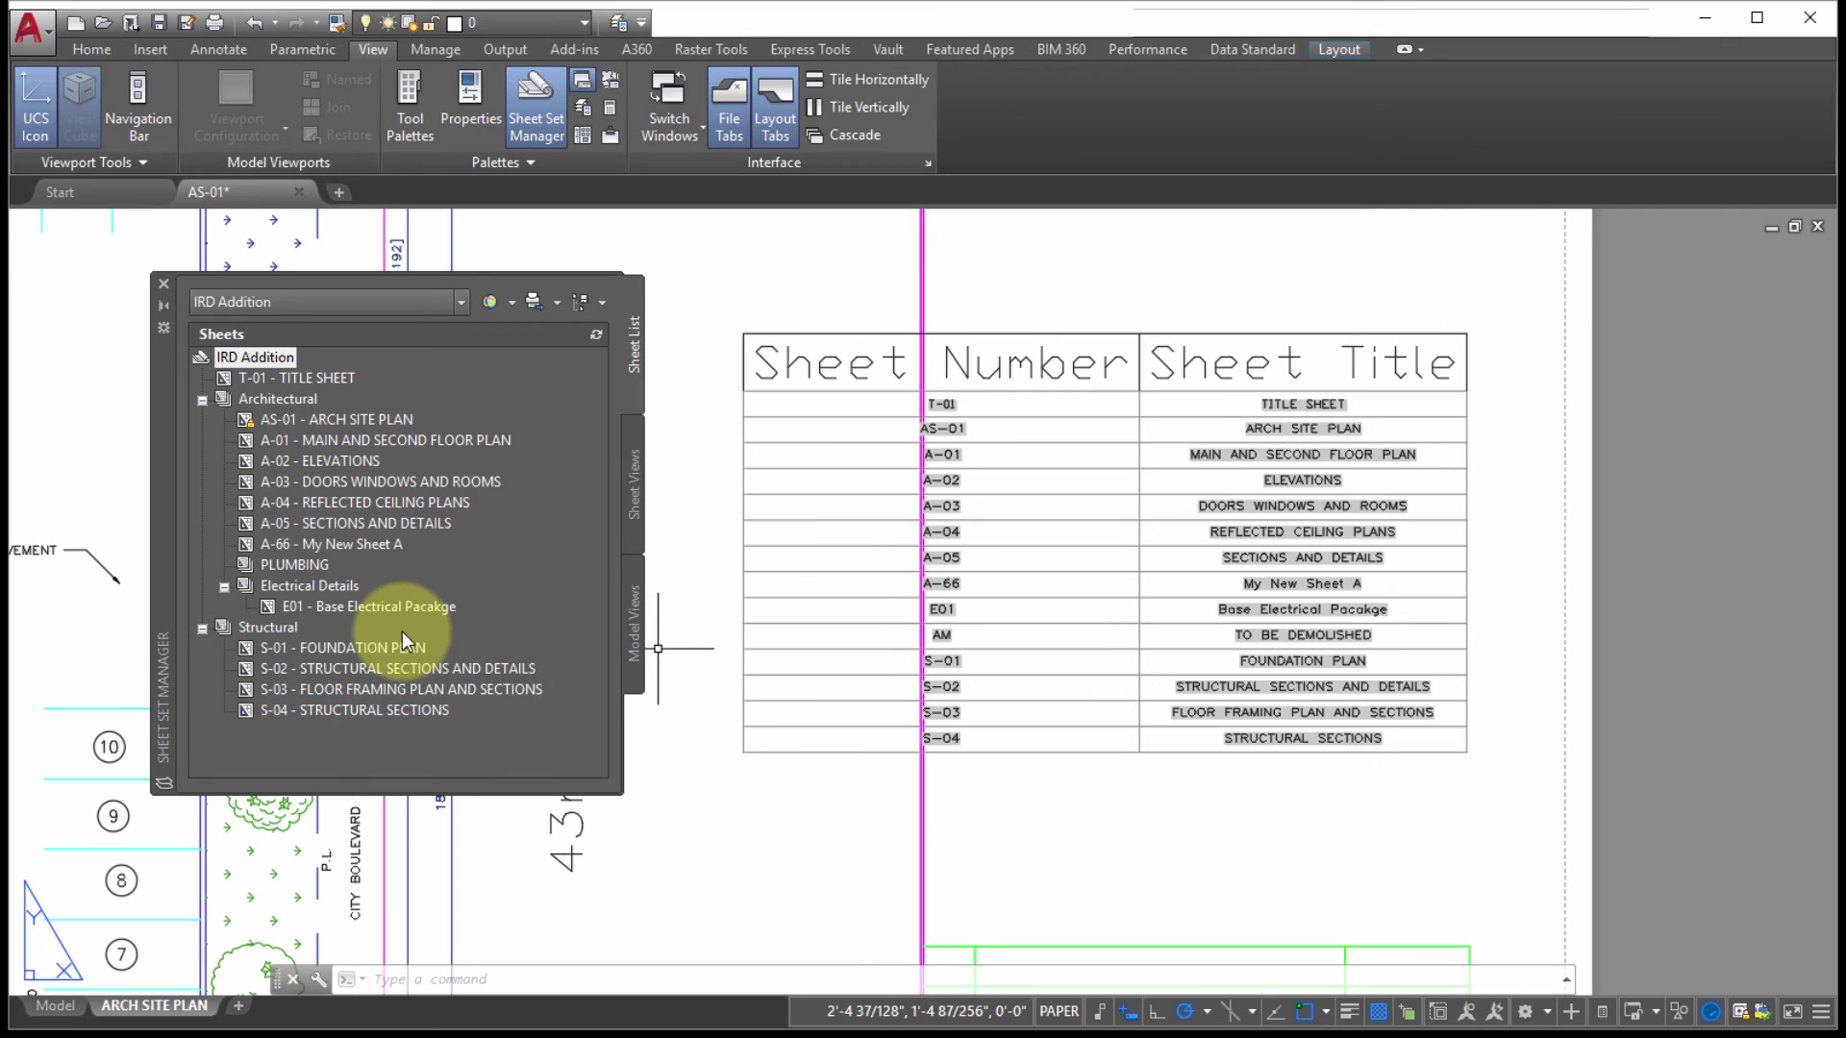
Update the data links of the sheet list table, and clear the selection.
{"action": "left_click", "coordinate": [865, 311]}
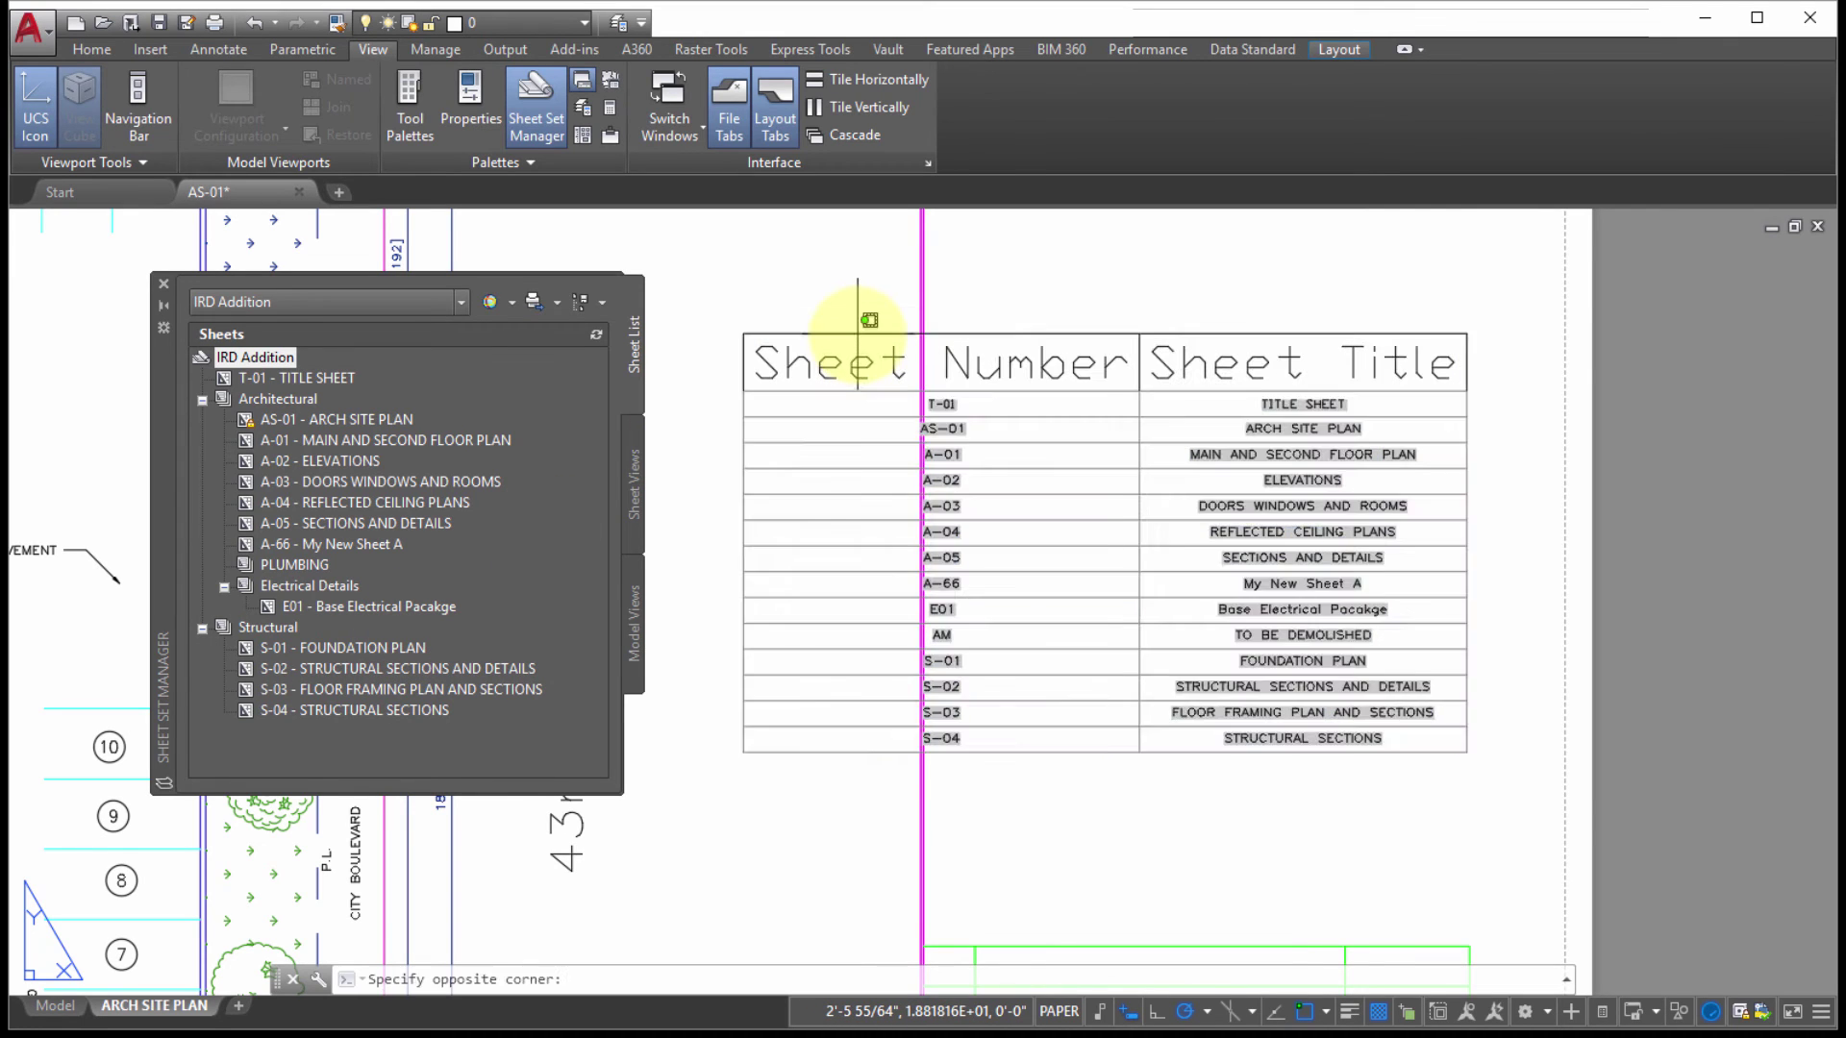
{"action": "right_click", "coordinate": [842, 266]}
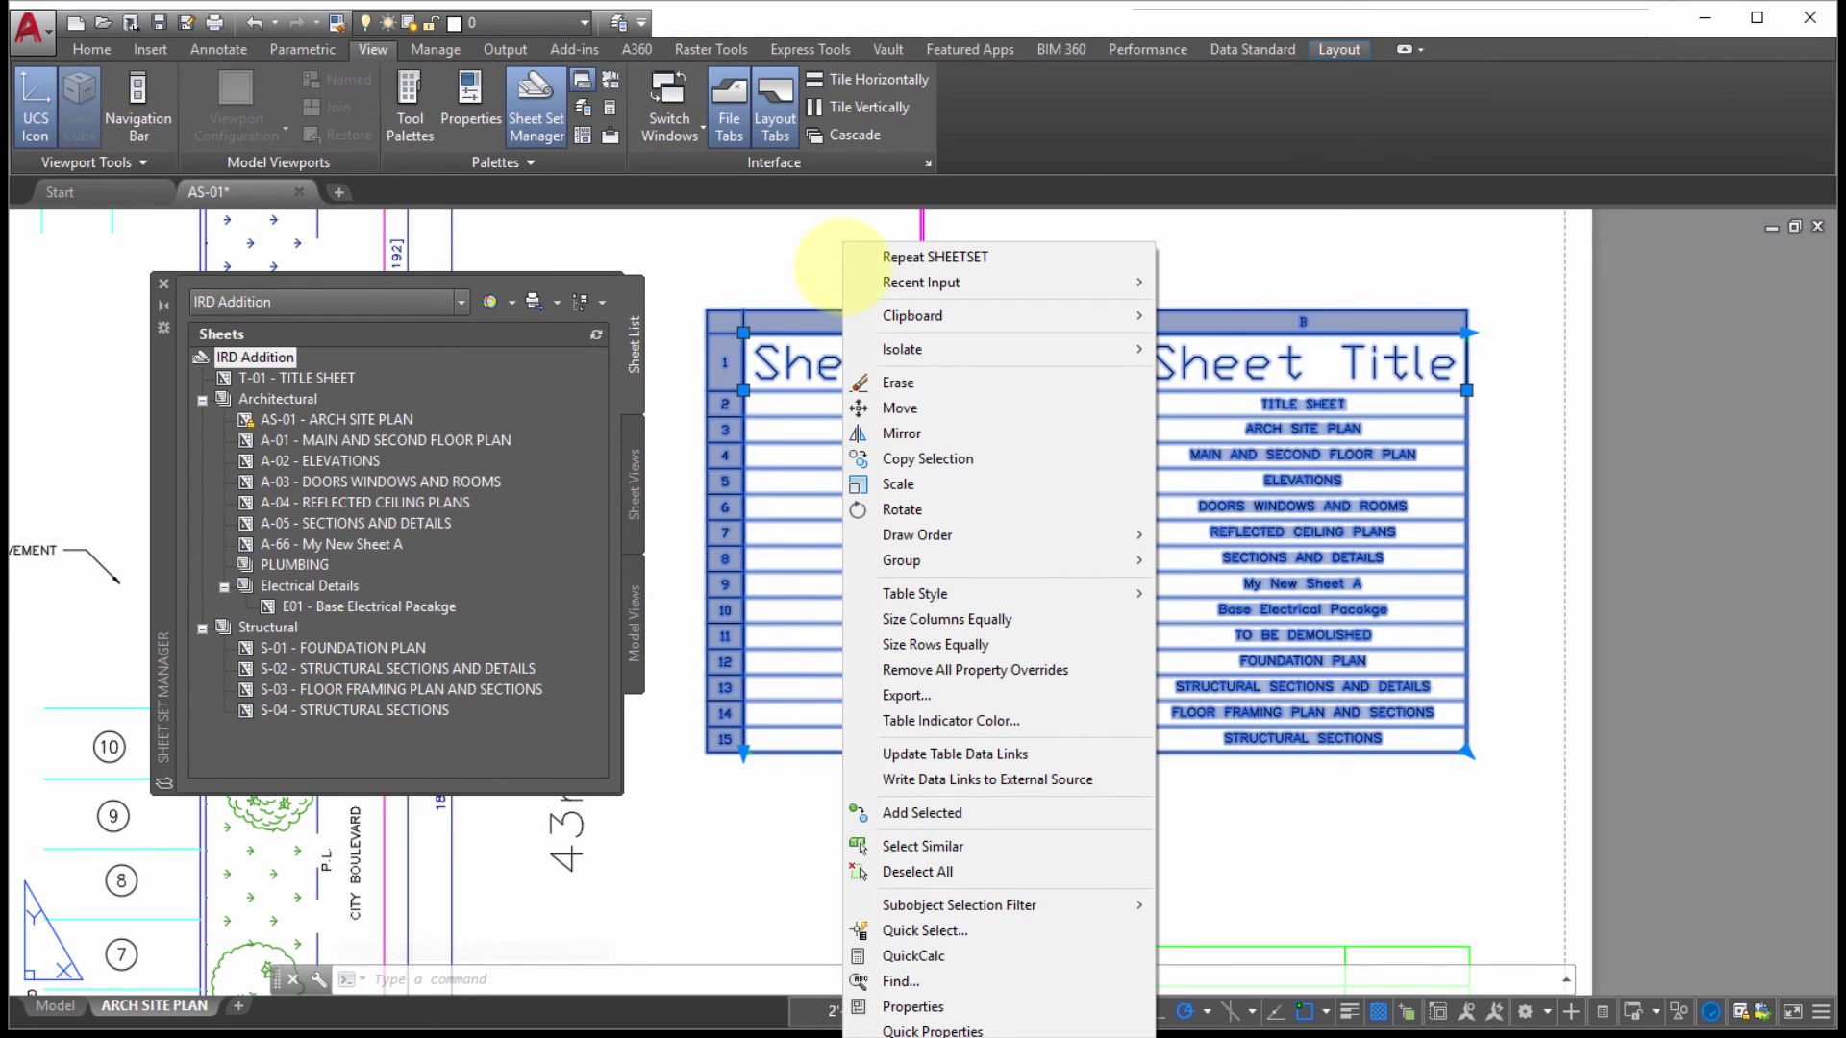
{"action": "left_click", "coordinate": [973, 756]}
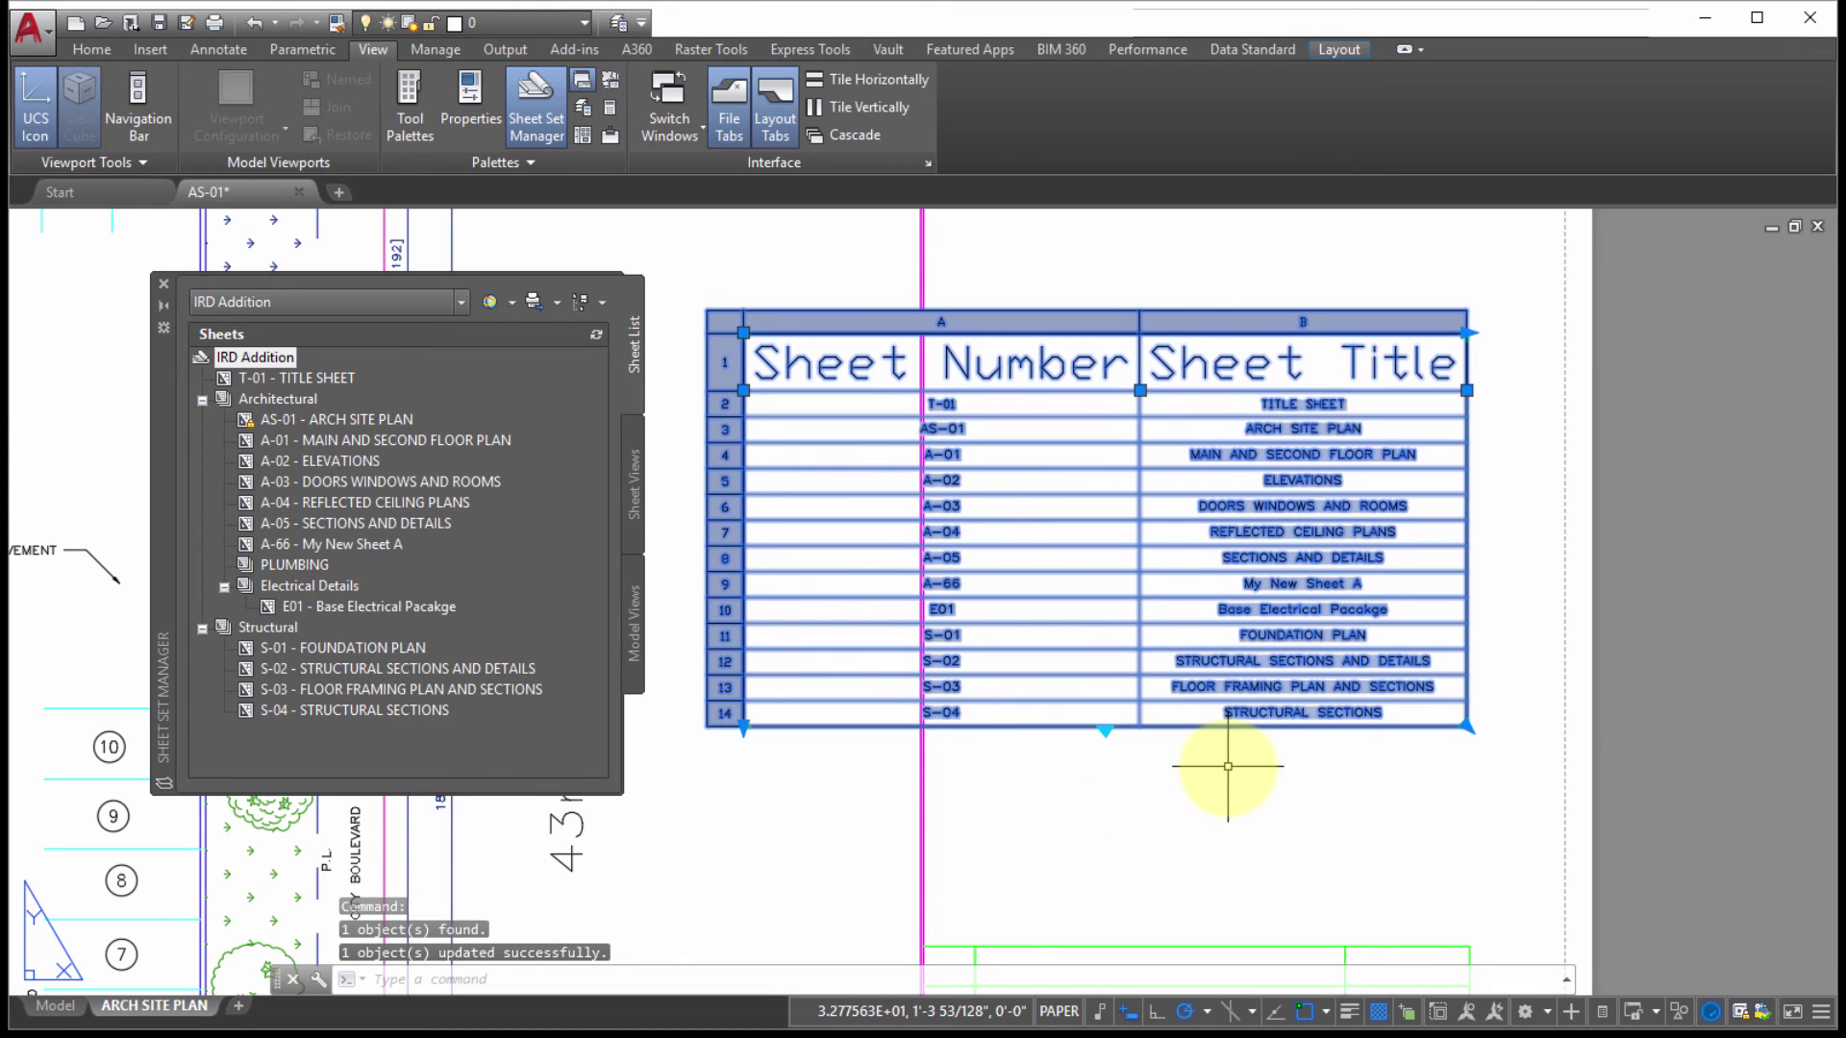
{"action": "key", "text": "Escape"}
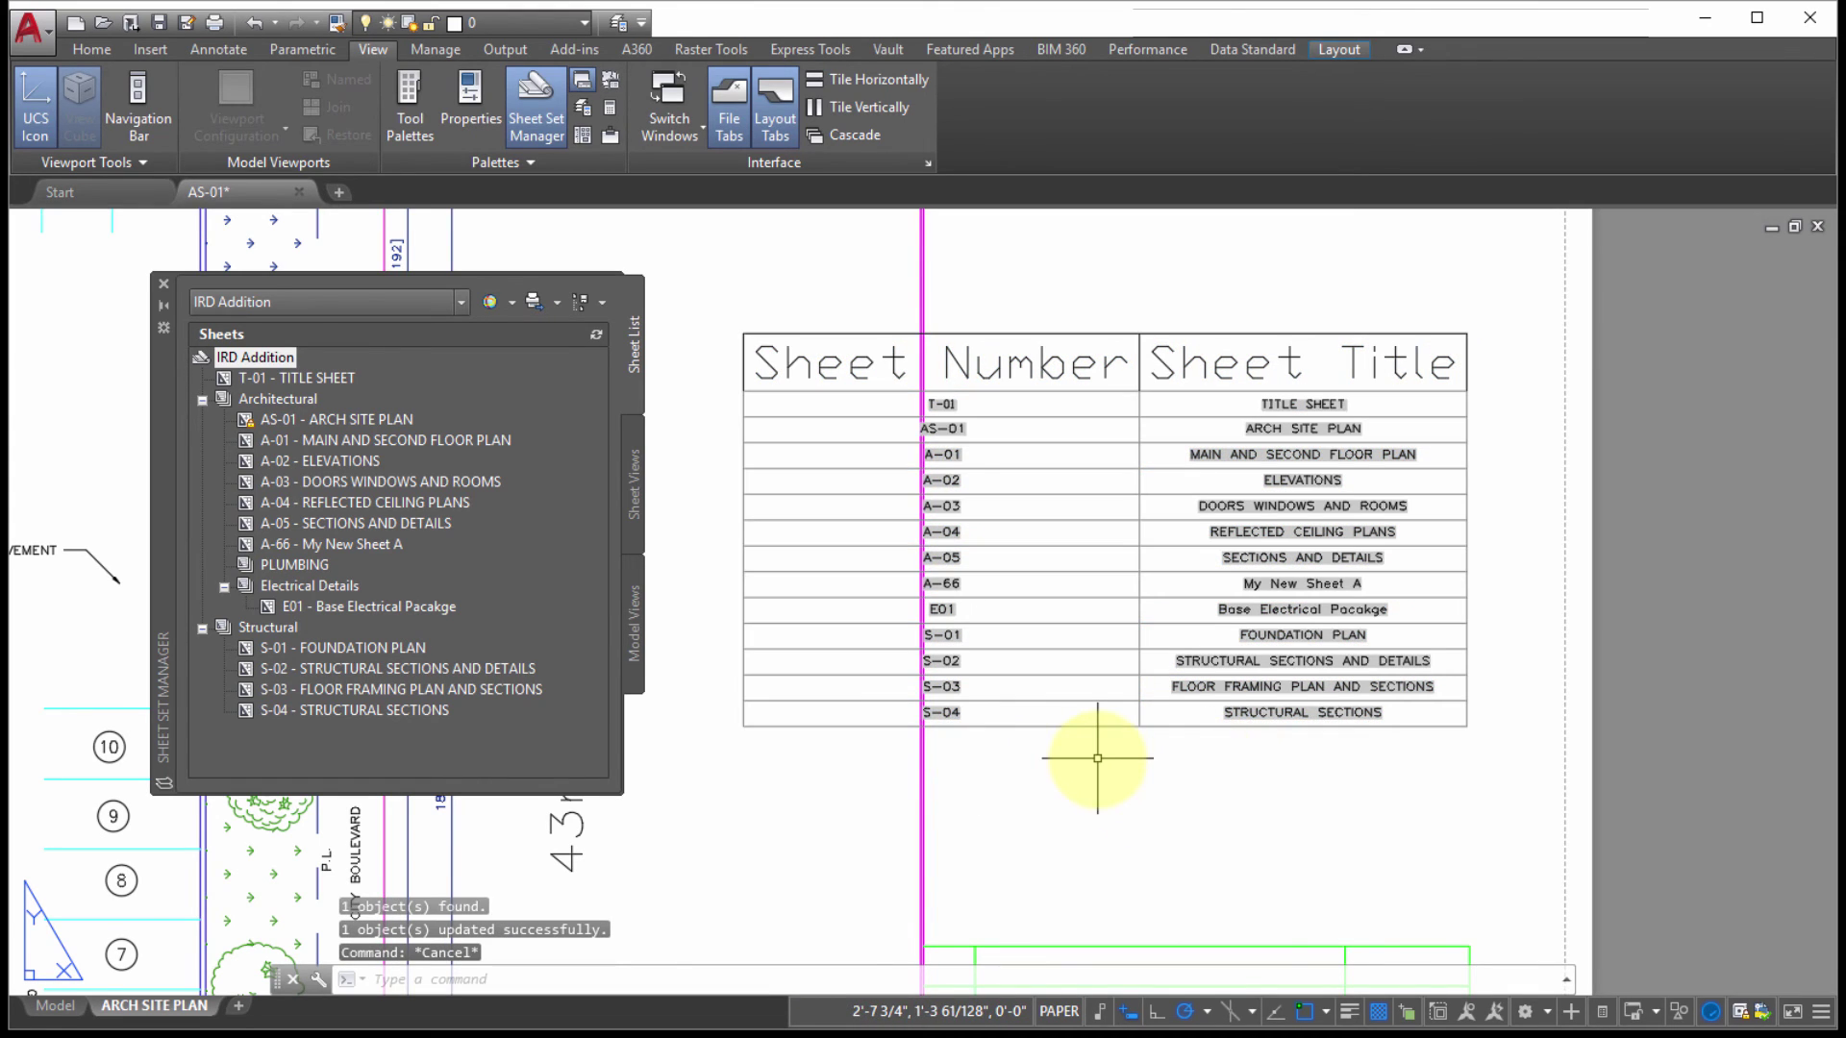
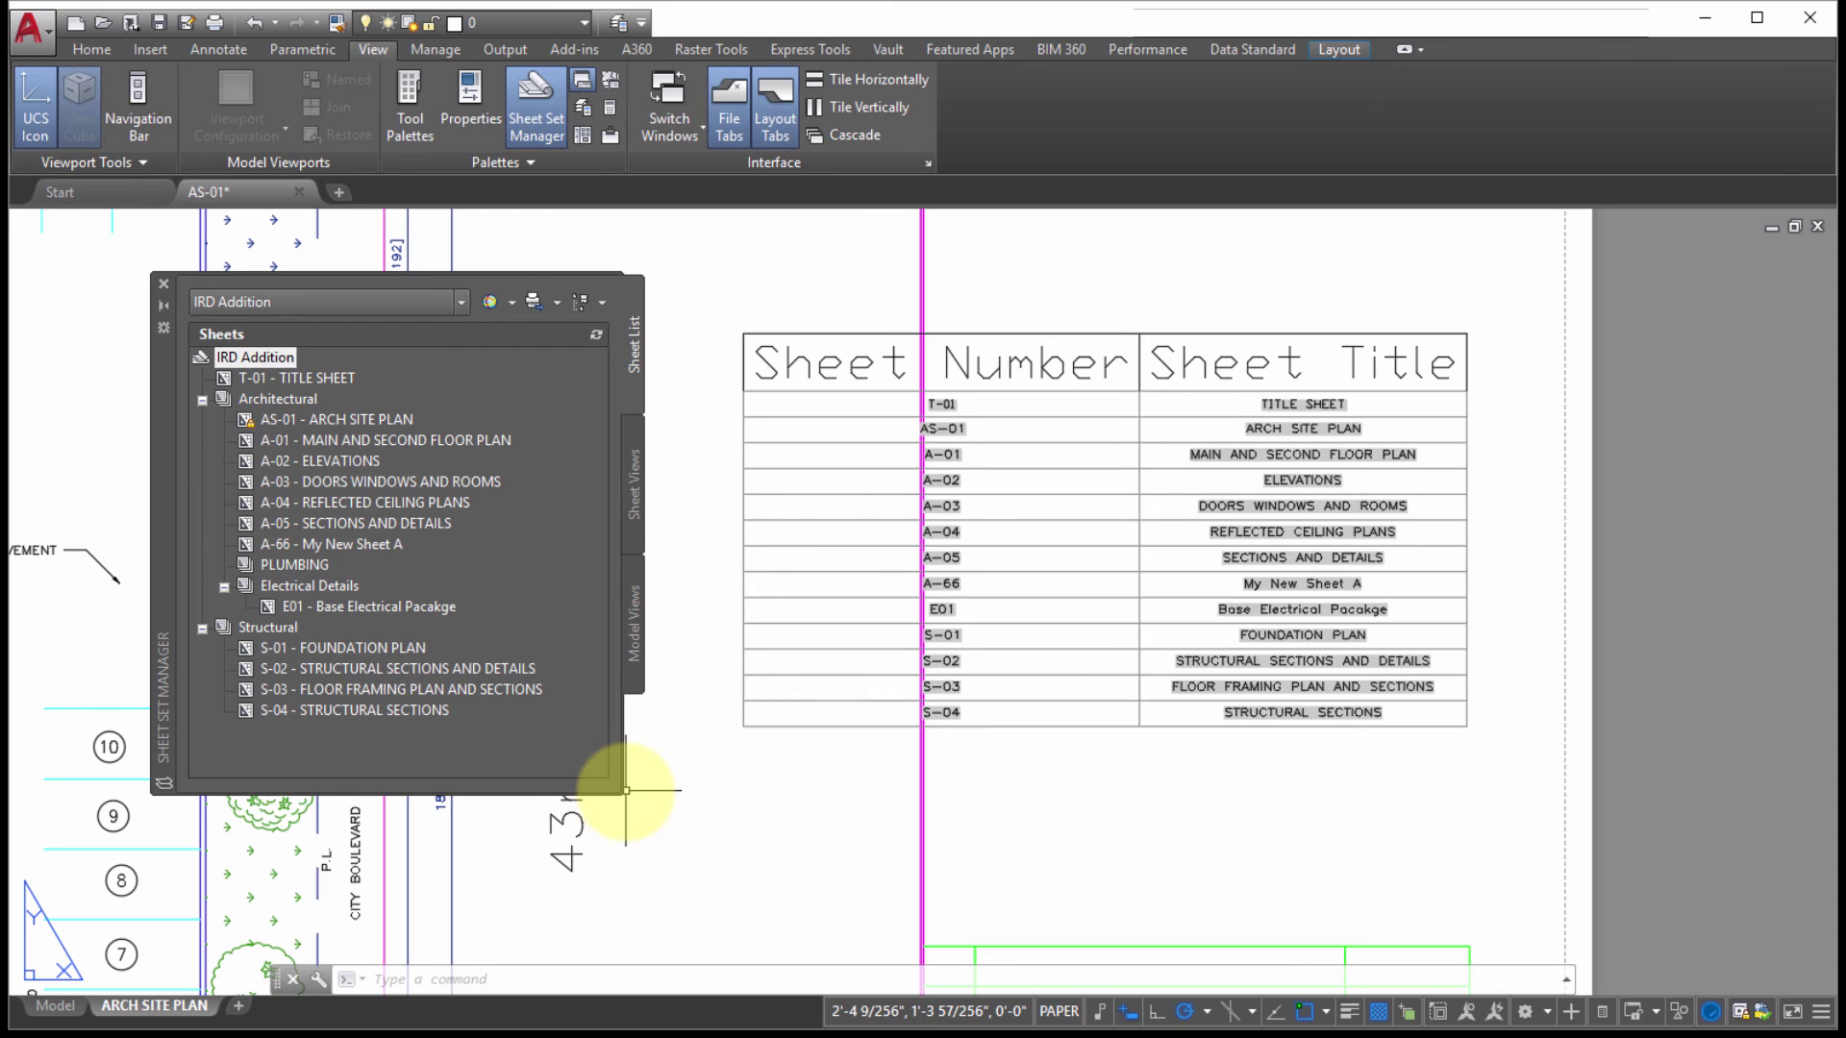
Enlarge the Sheet Set Manager palette and shift it slightly, and close and reopen it.
{"action": "left_click_drag", "start_coordinate": [616, 791], "coordinate": [701, 863]}
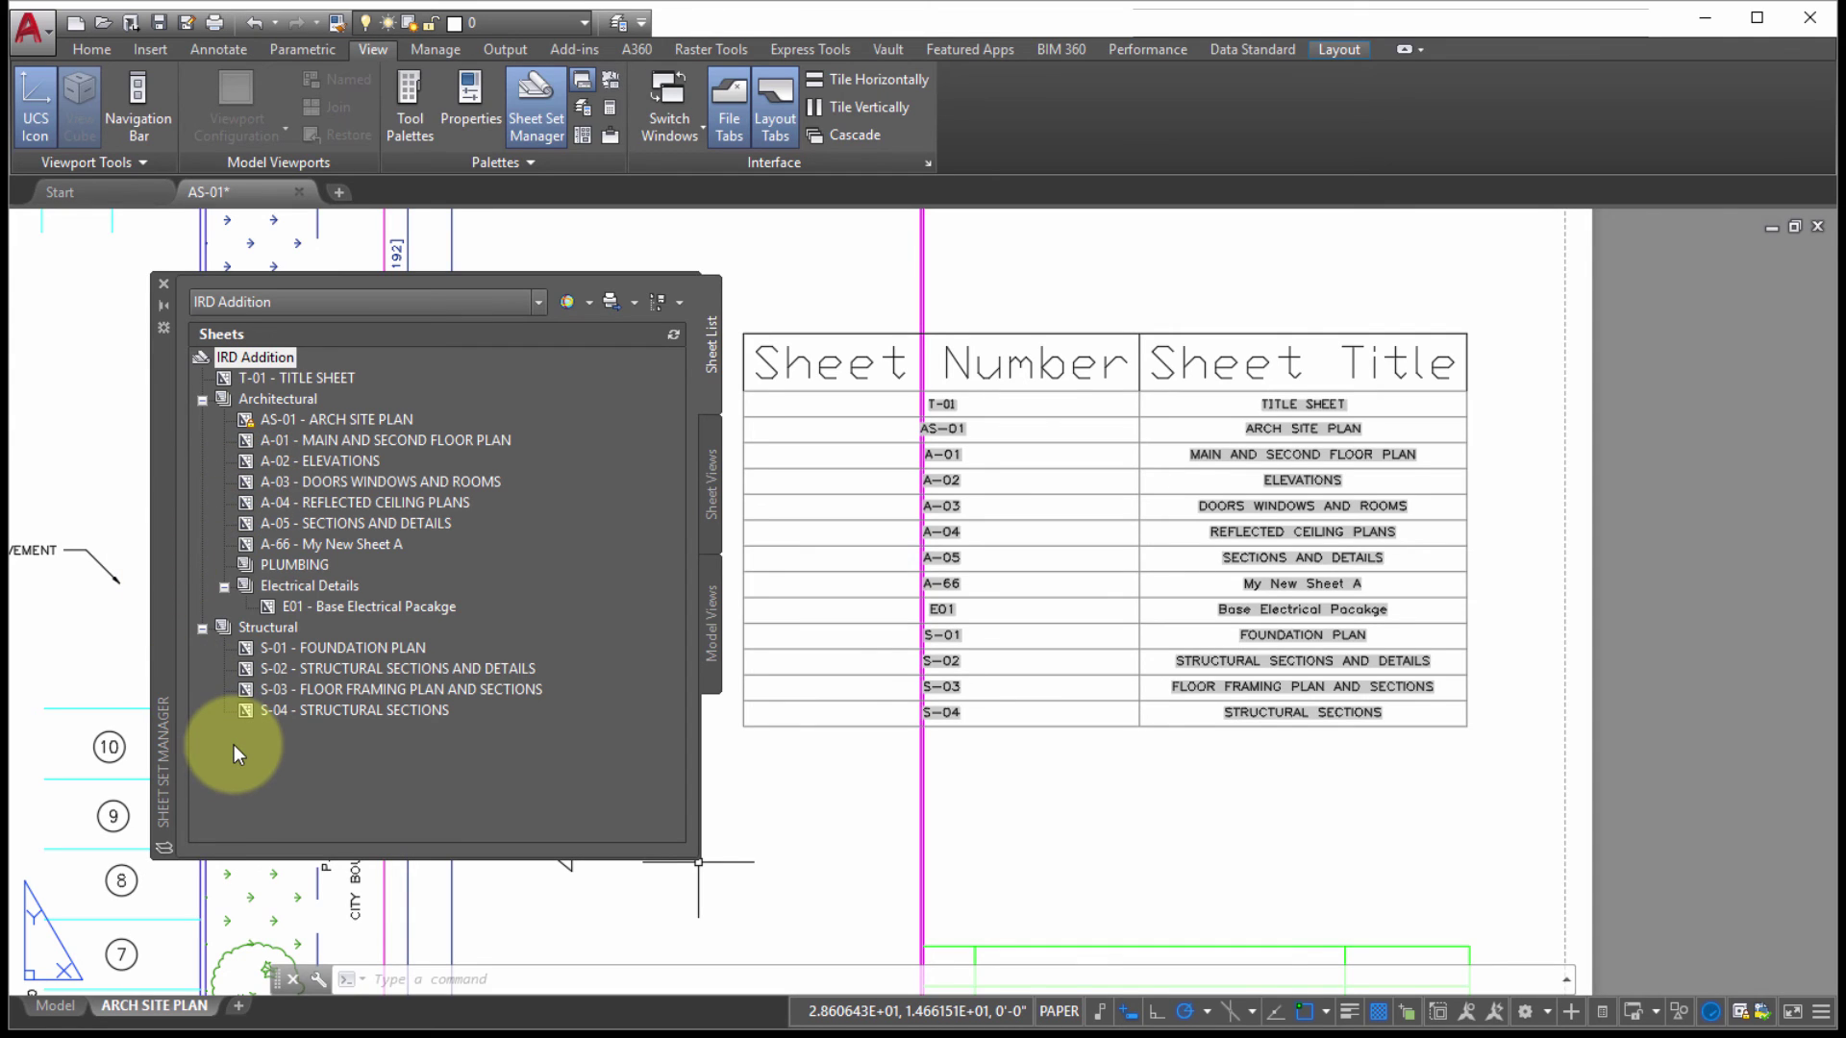
{"action": "left_click_drag", "start_coordinate": [163, 581], "coordinate": [151, 582]}
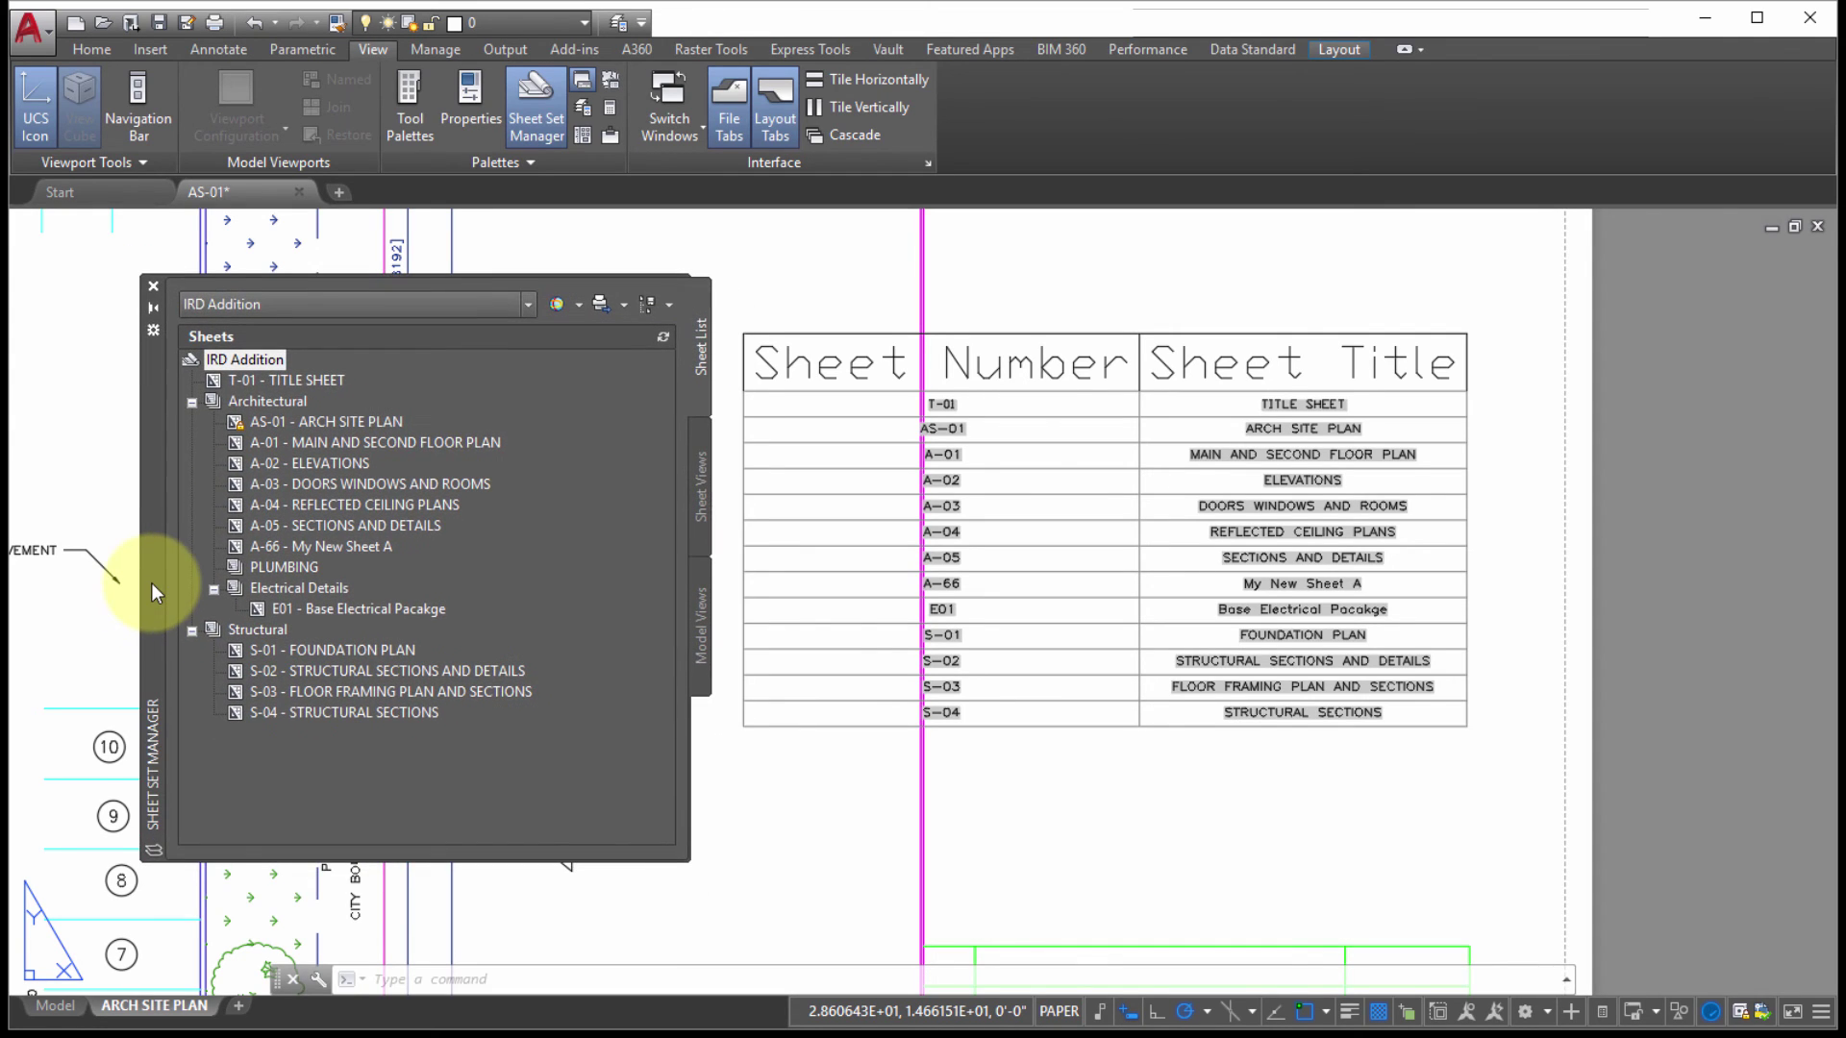
{"action": "left_click", "coordinate": [537, 101]}
{"action": "left_click", "coordinate": [537, 101]}
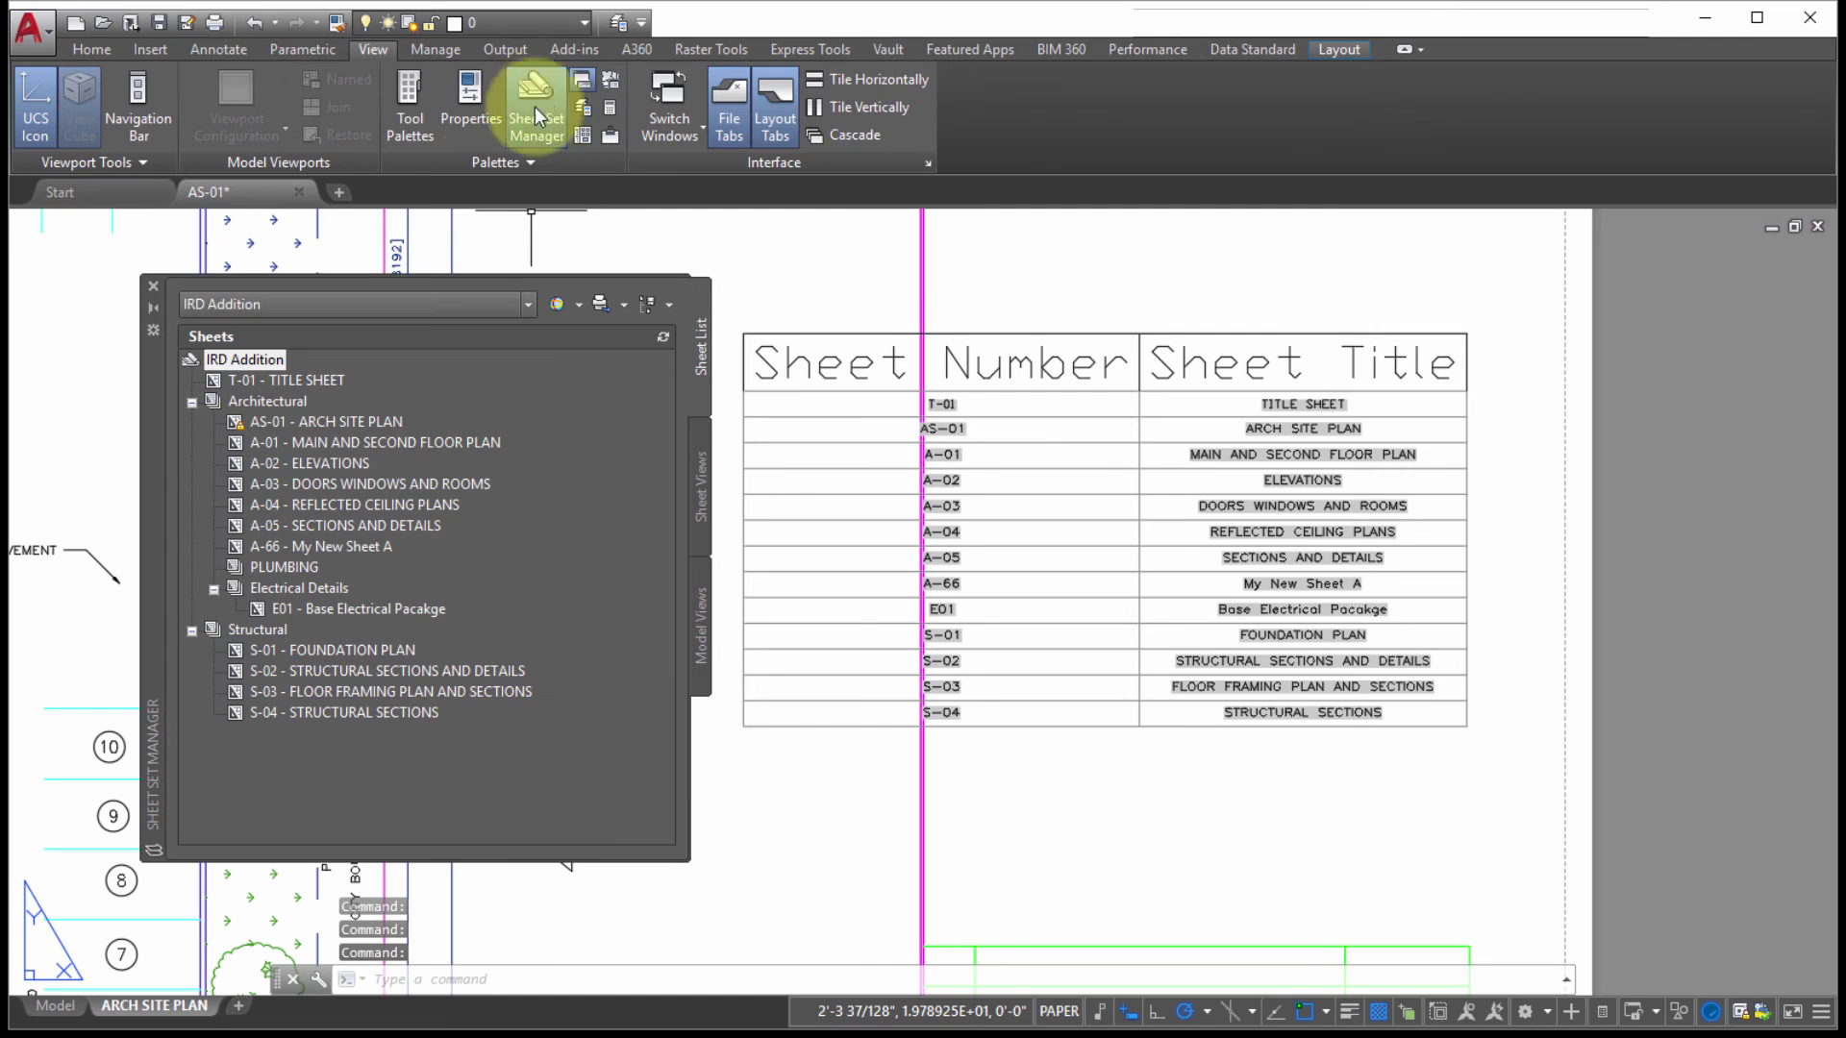
{"action": "left_click", "coordinate": [152, 287]}
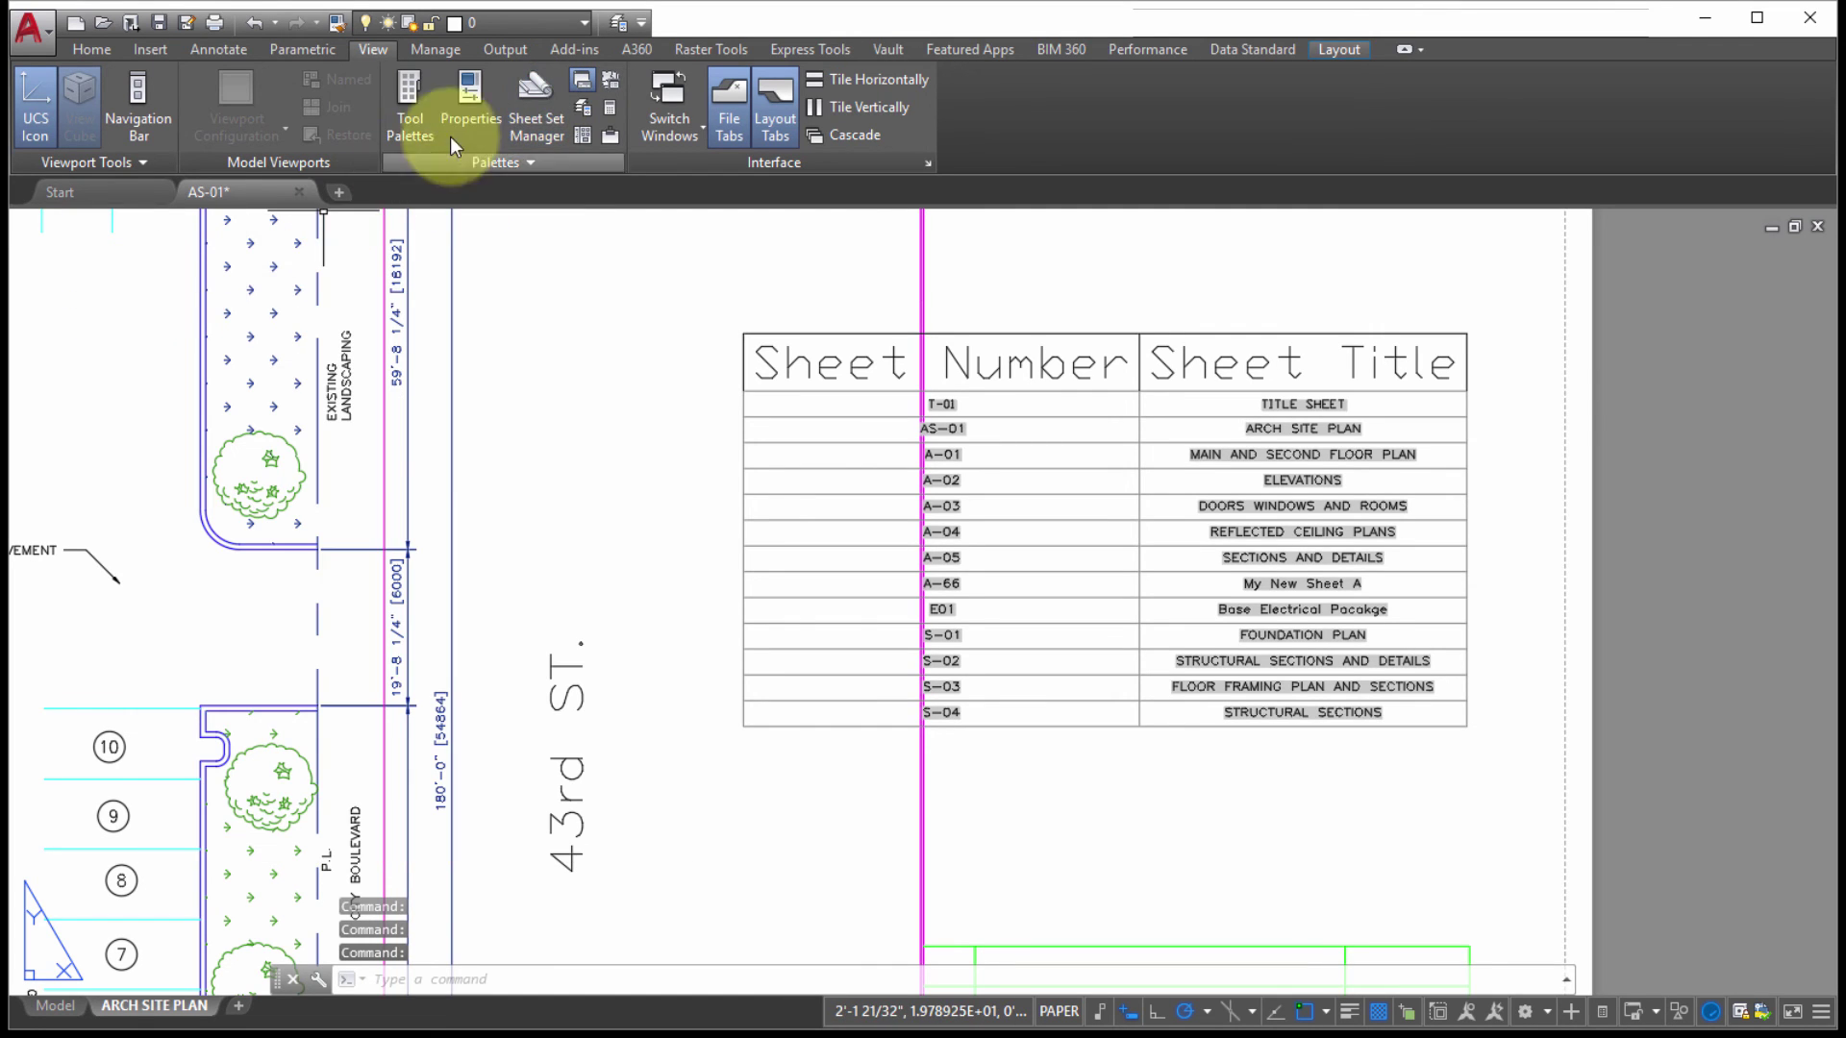
{"action": "left_click", "coordinate": [530, 102]}
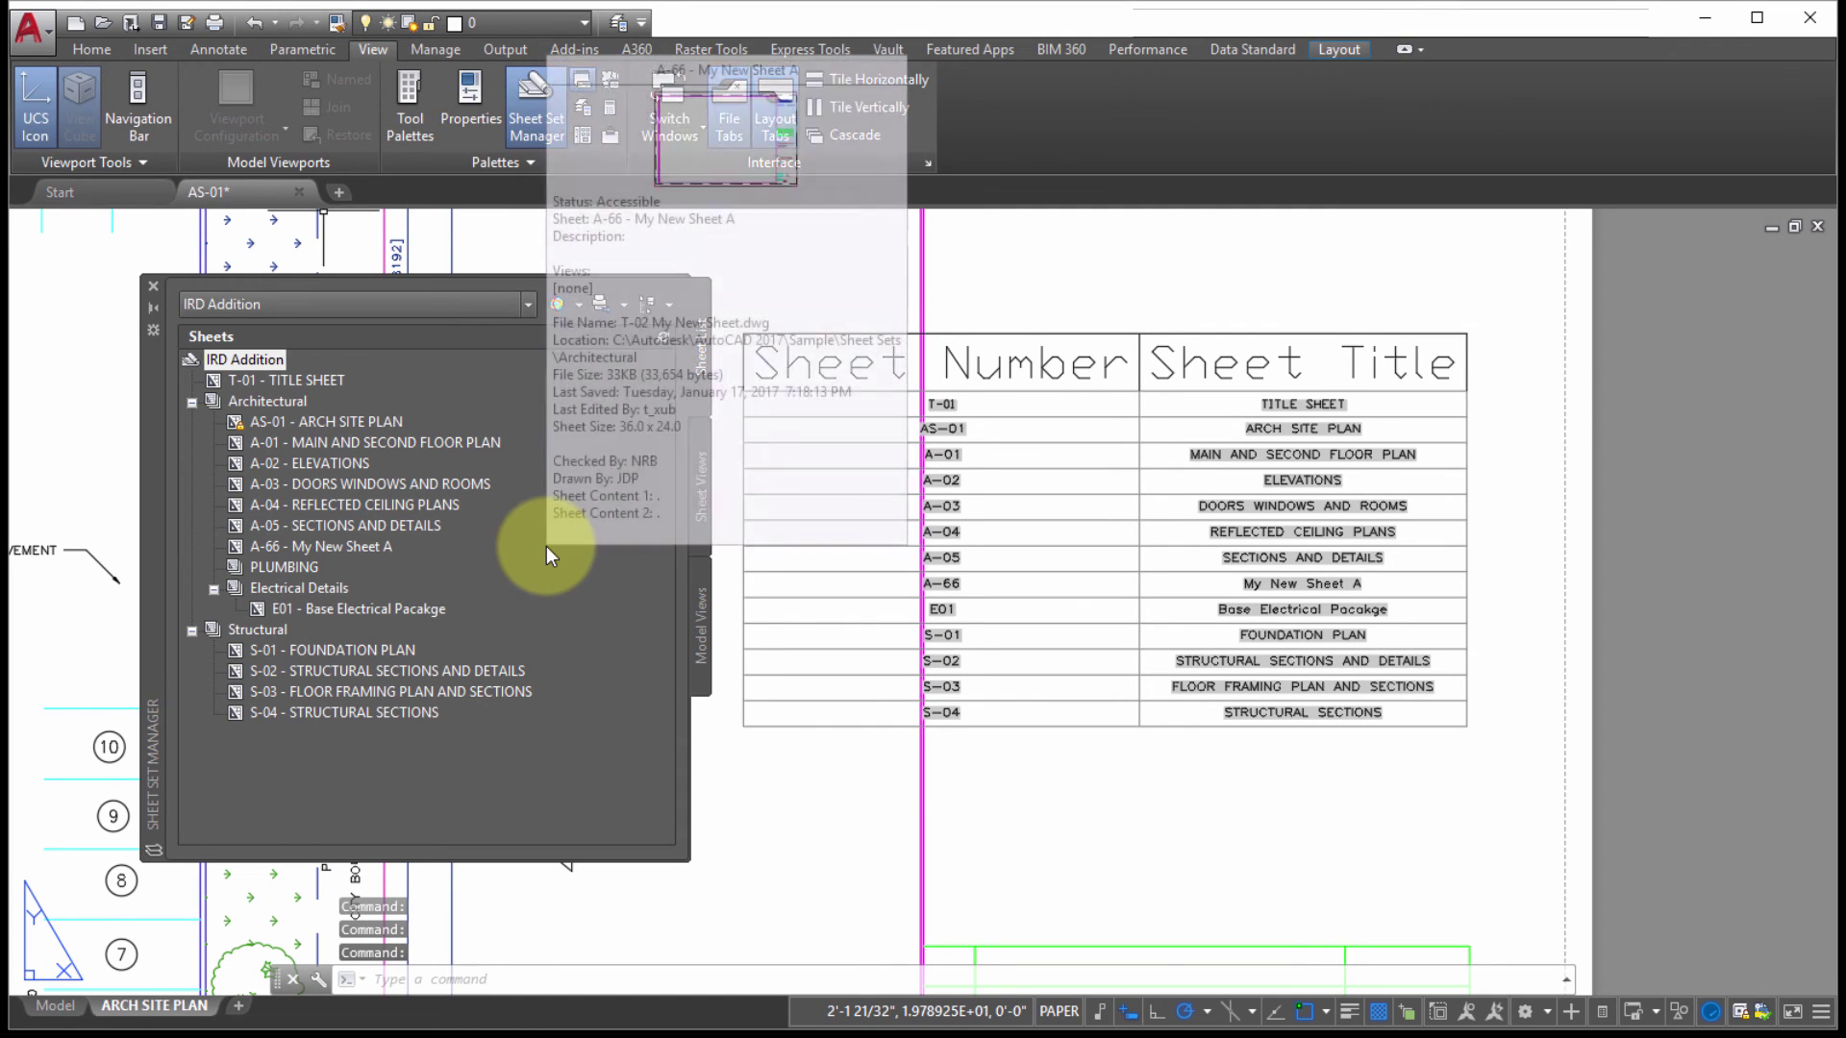
Examine the options for switching, creating and opening sheet sets, and the preview details of the T-01 title sheet.
{"action": "left_click", "coordinate": [425, 303]}
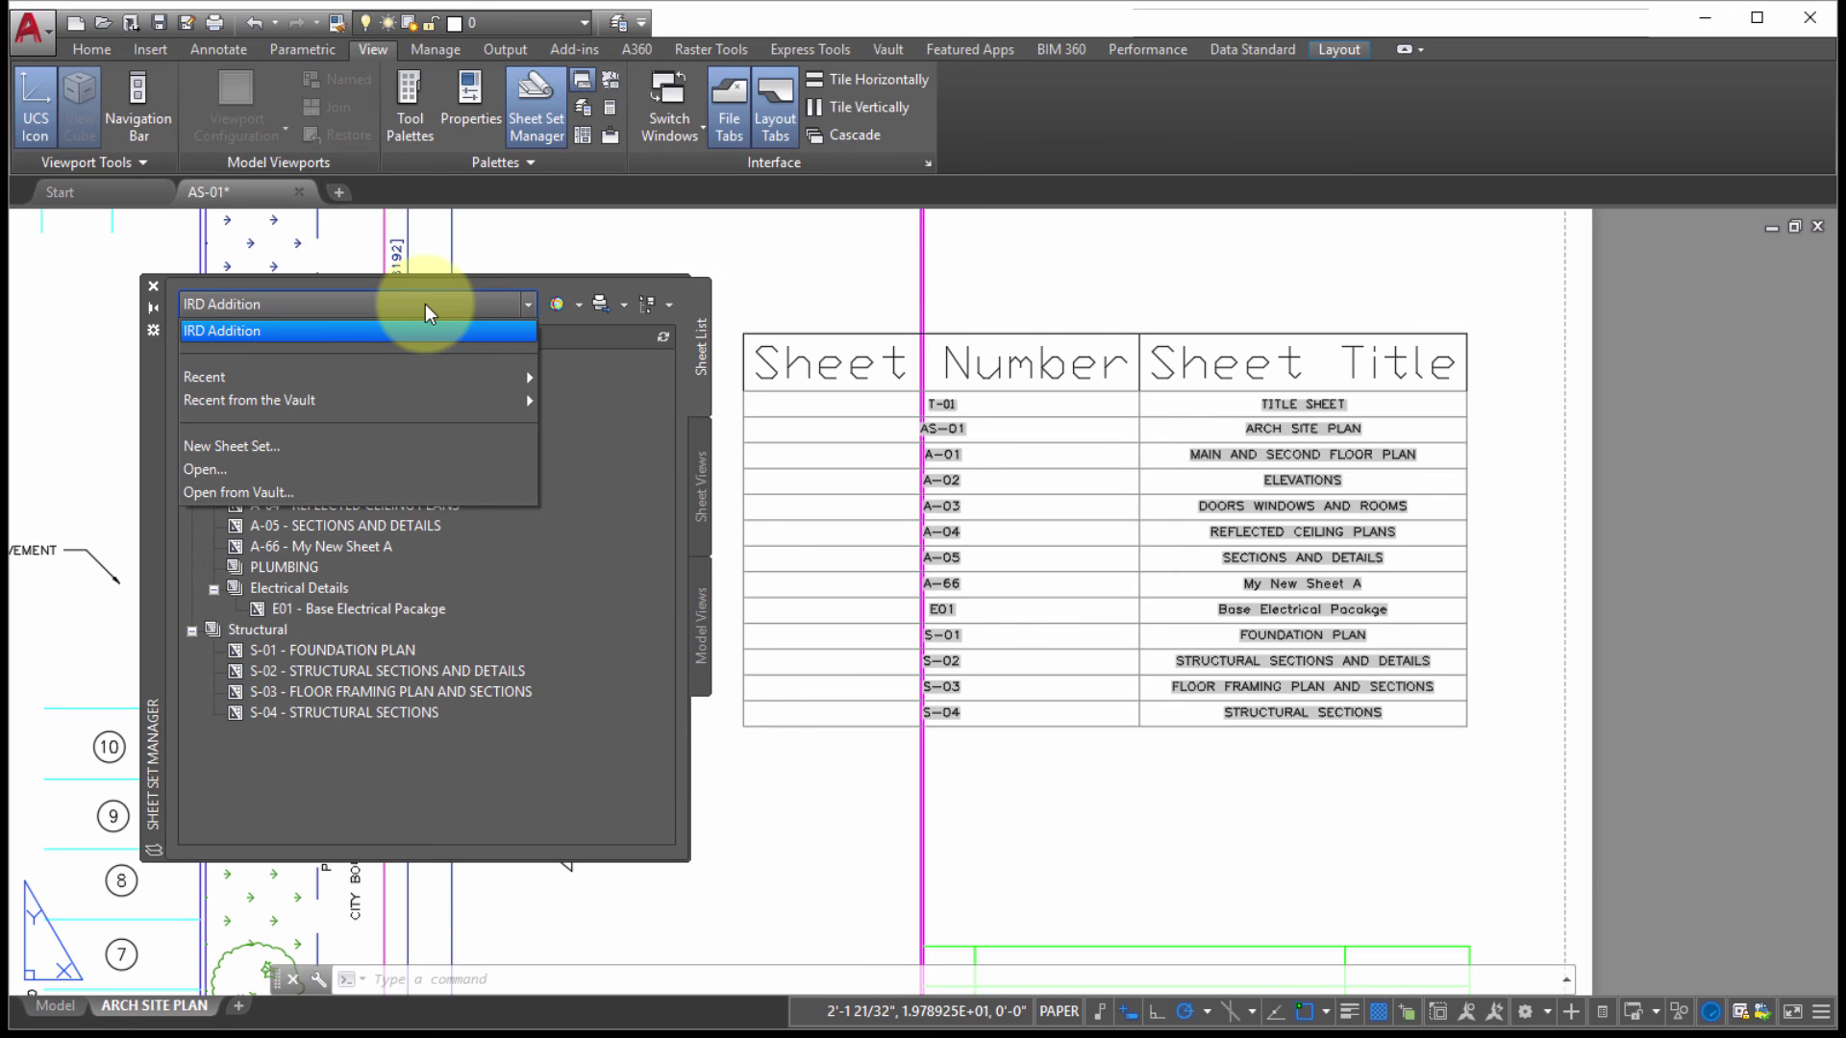
{"action": "left_click", "coordinate": [626, 419]}
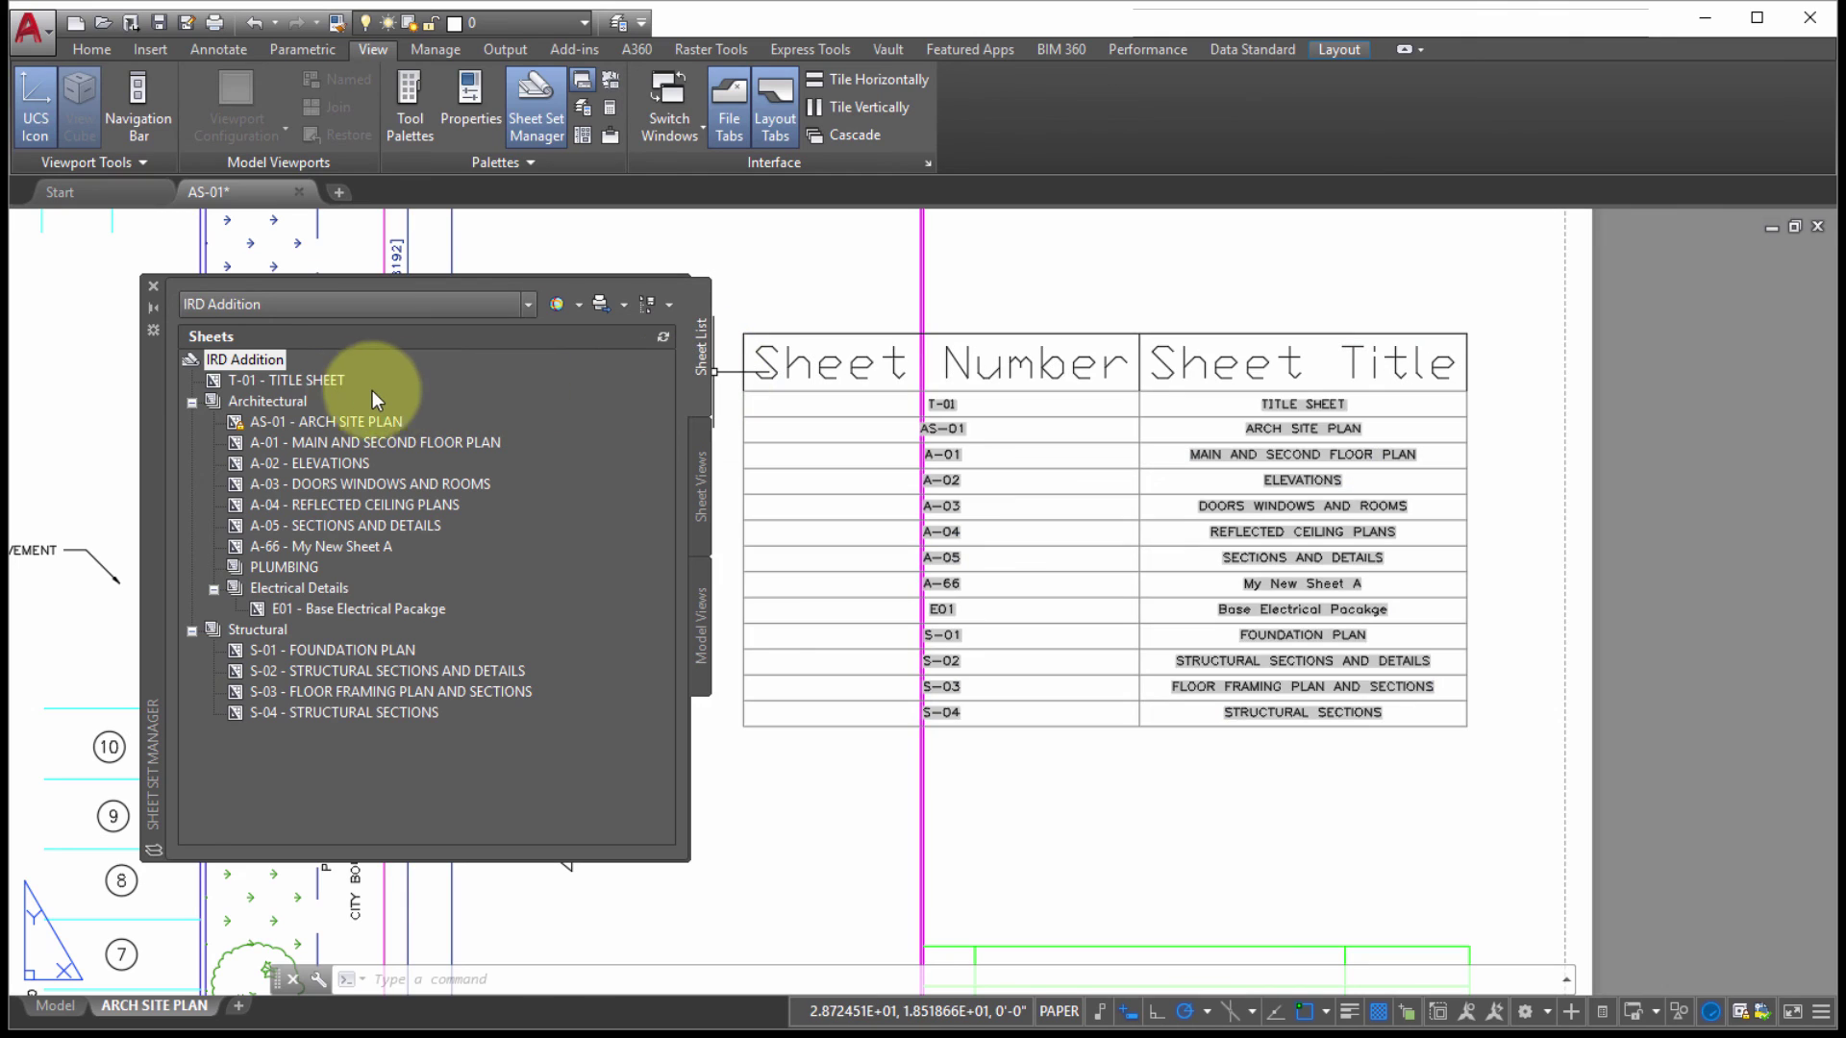
{"action": "mouse_move", "coordinate": [338, 390]}
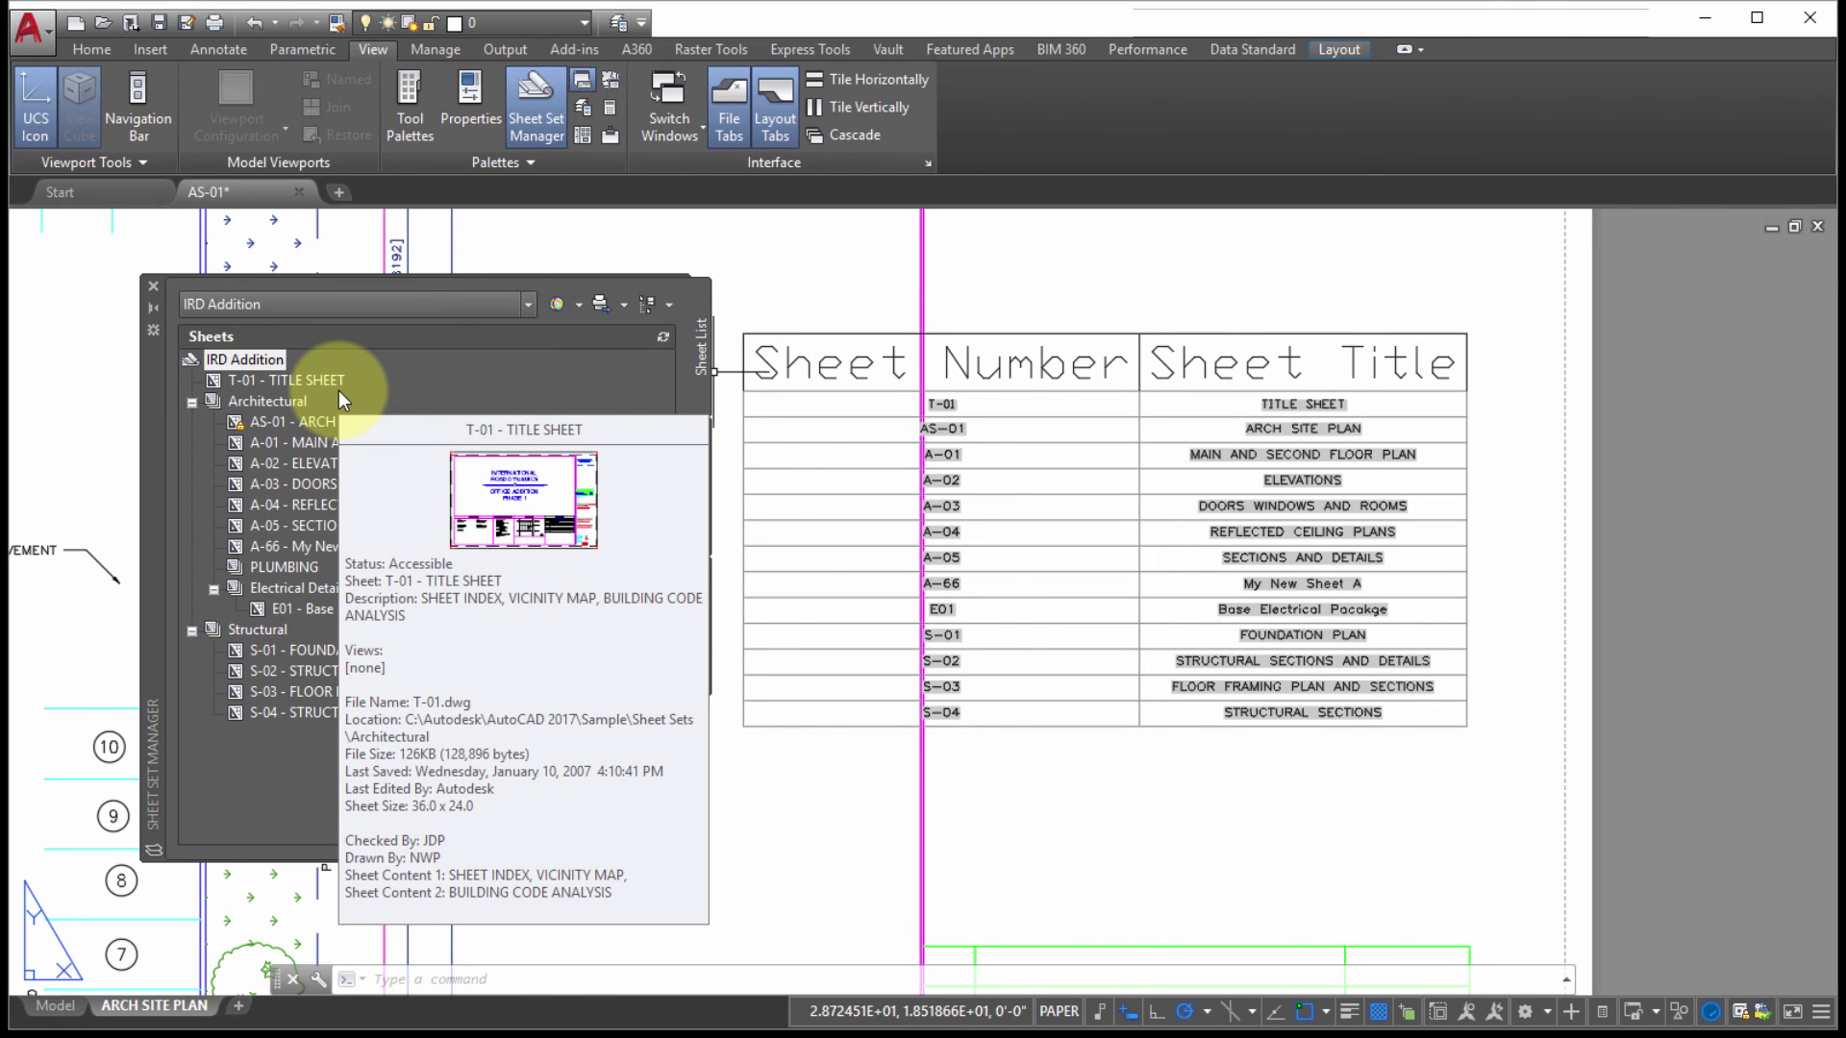
Examine the commands available for the IRD Addition sheet set and the properties of the Architectural subset.
{"action": "left_click", "coordinate": [275, 351]}
{"action": "right_click", "coordinate": [275, 355]}
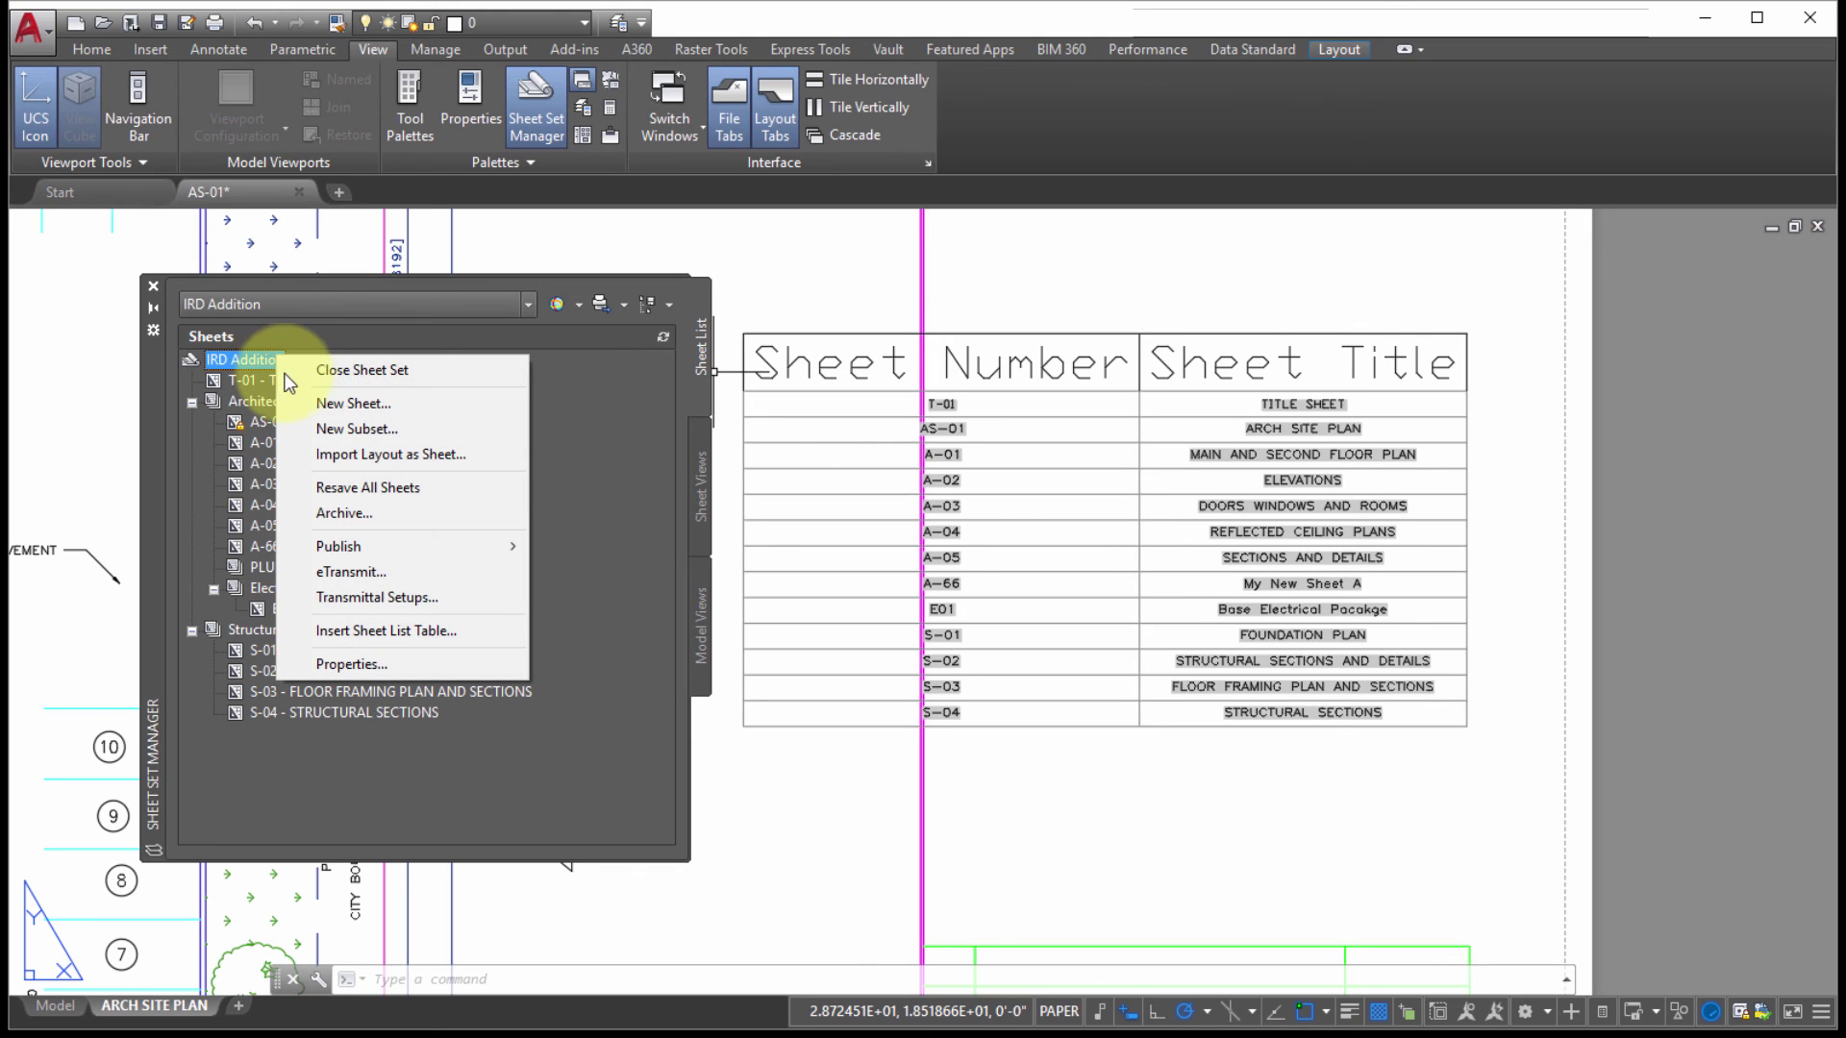
{"action": "left_click", "coordinate": [255, 401]}
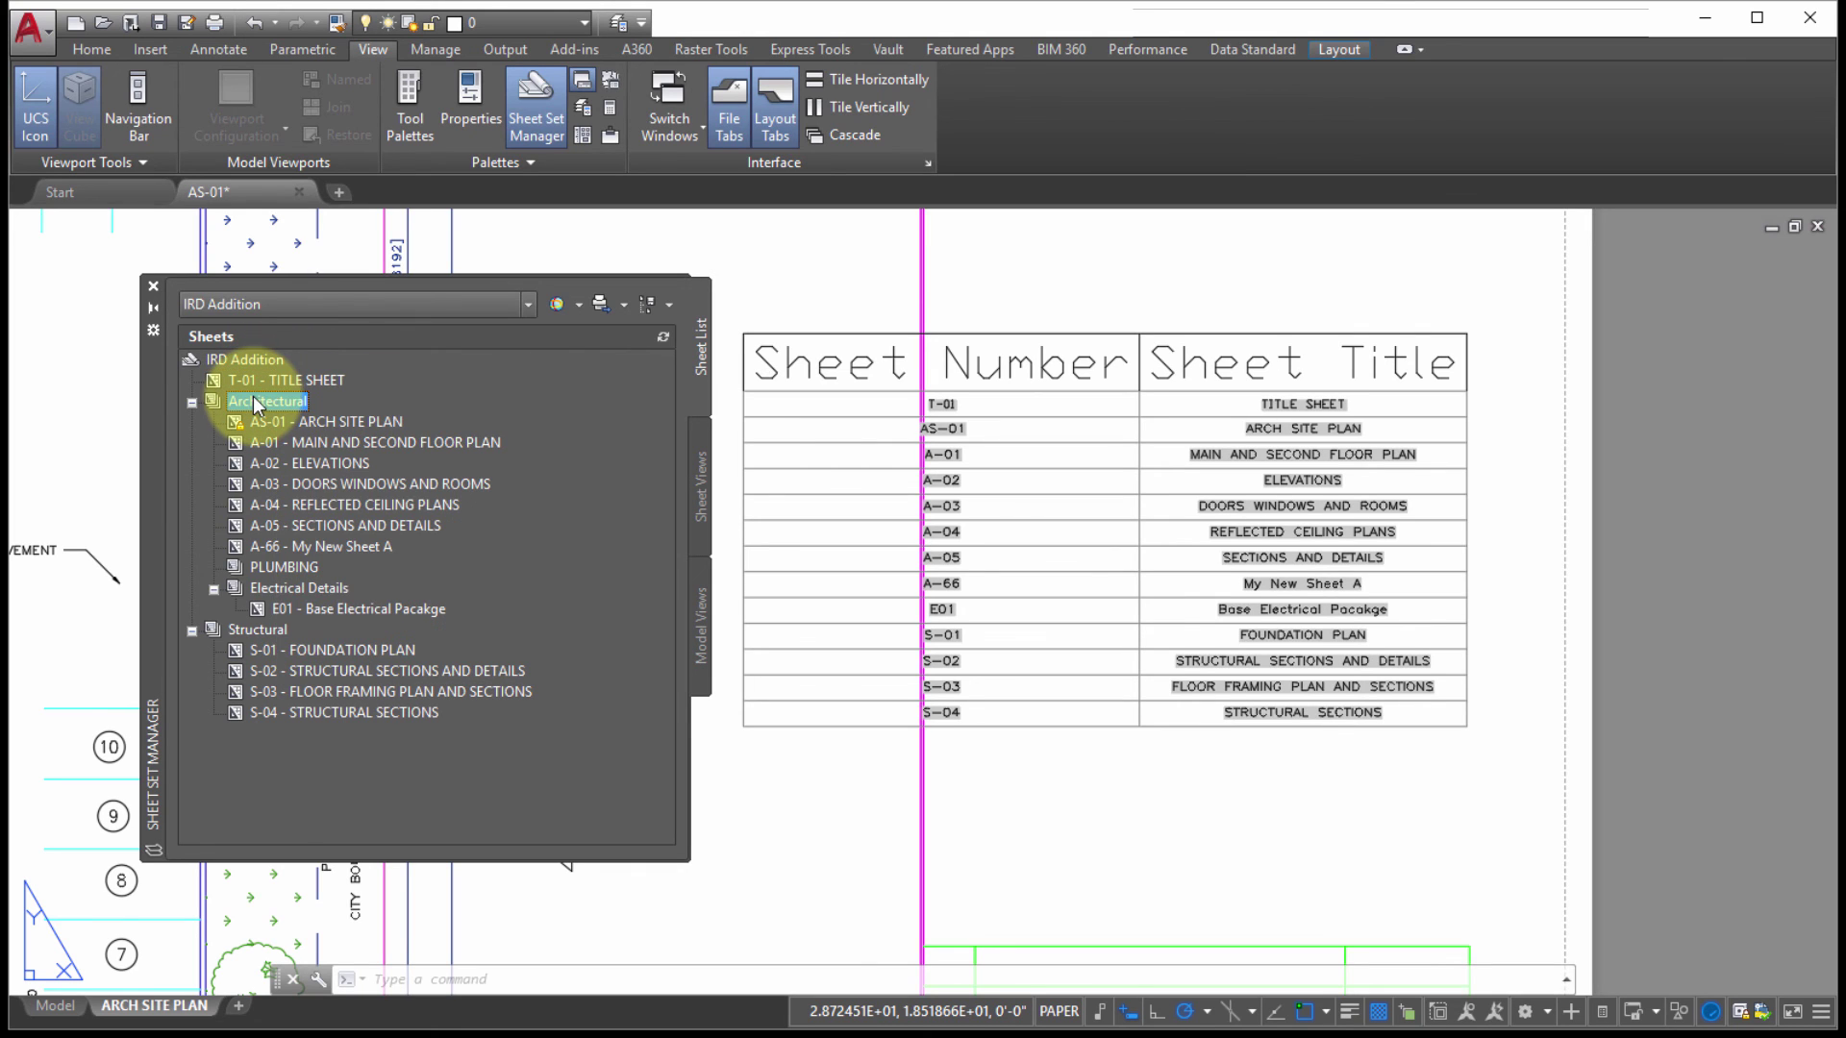
{"action": "right_click", "coordinate": [251, 396]}
{"action": "left_click", "coordinate": [330, 679]}
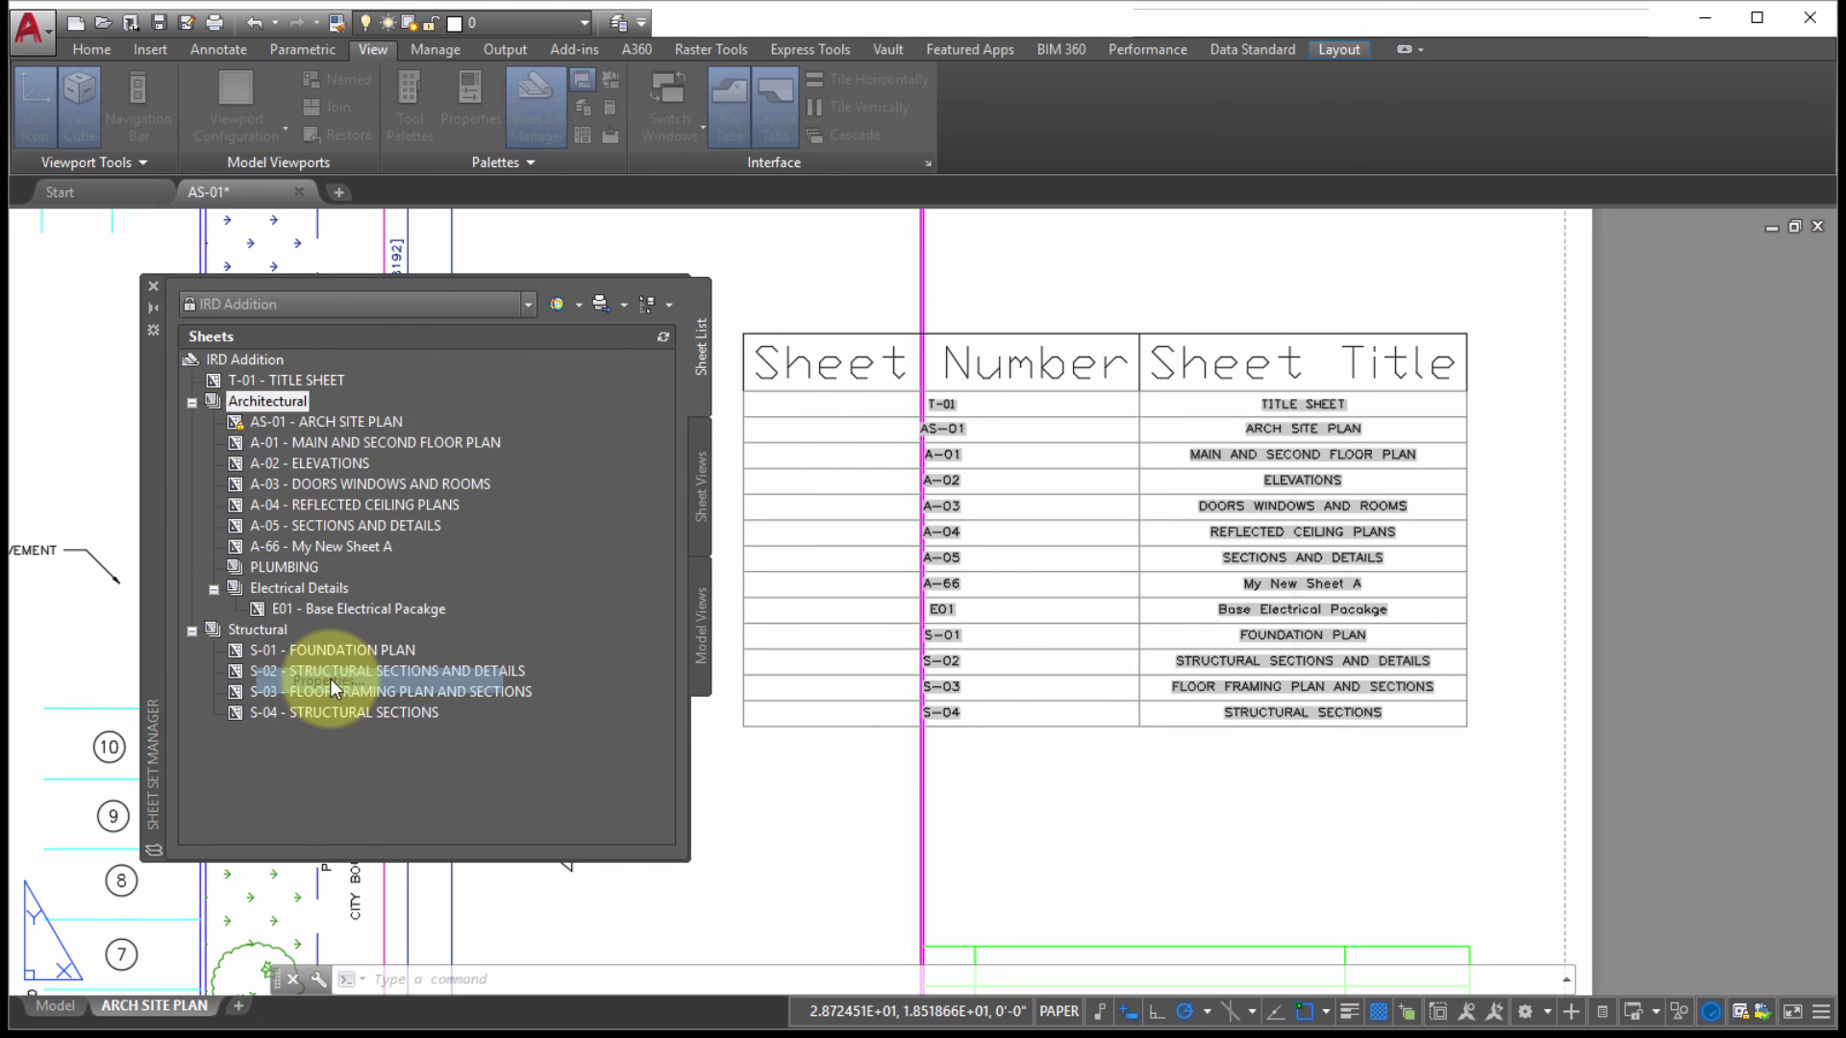
{"action": "left_click", "coordinate": [1159, 774]}
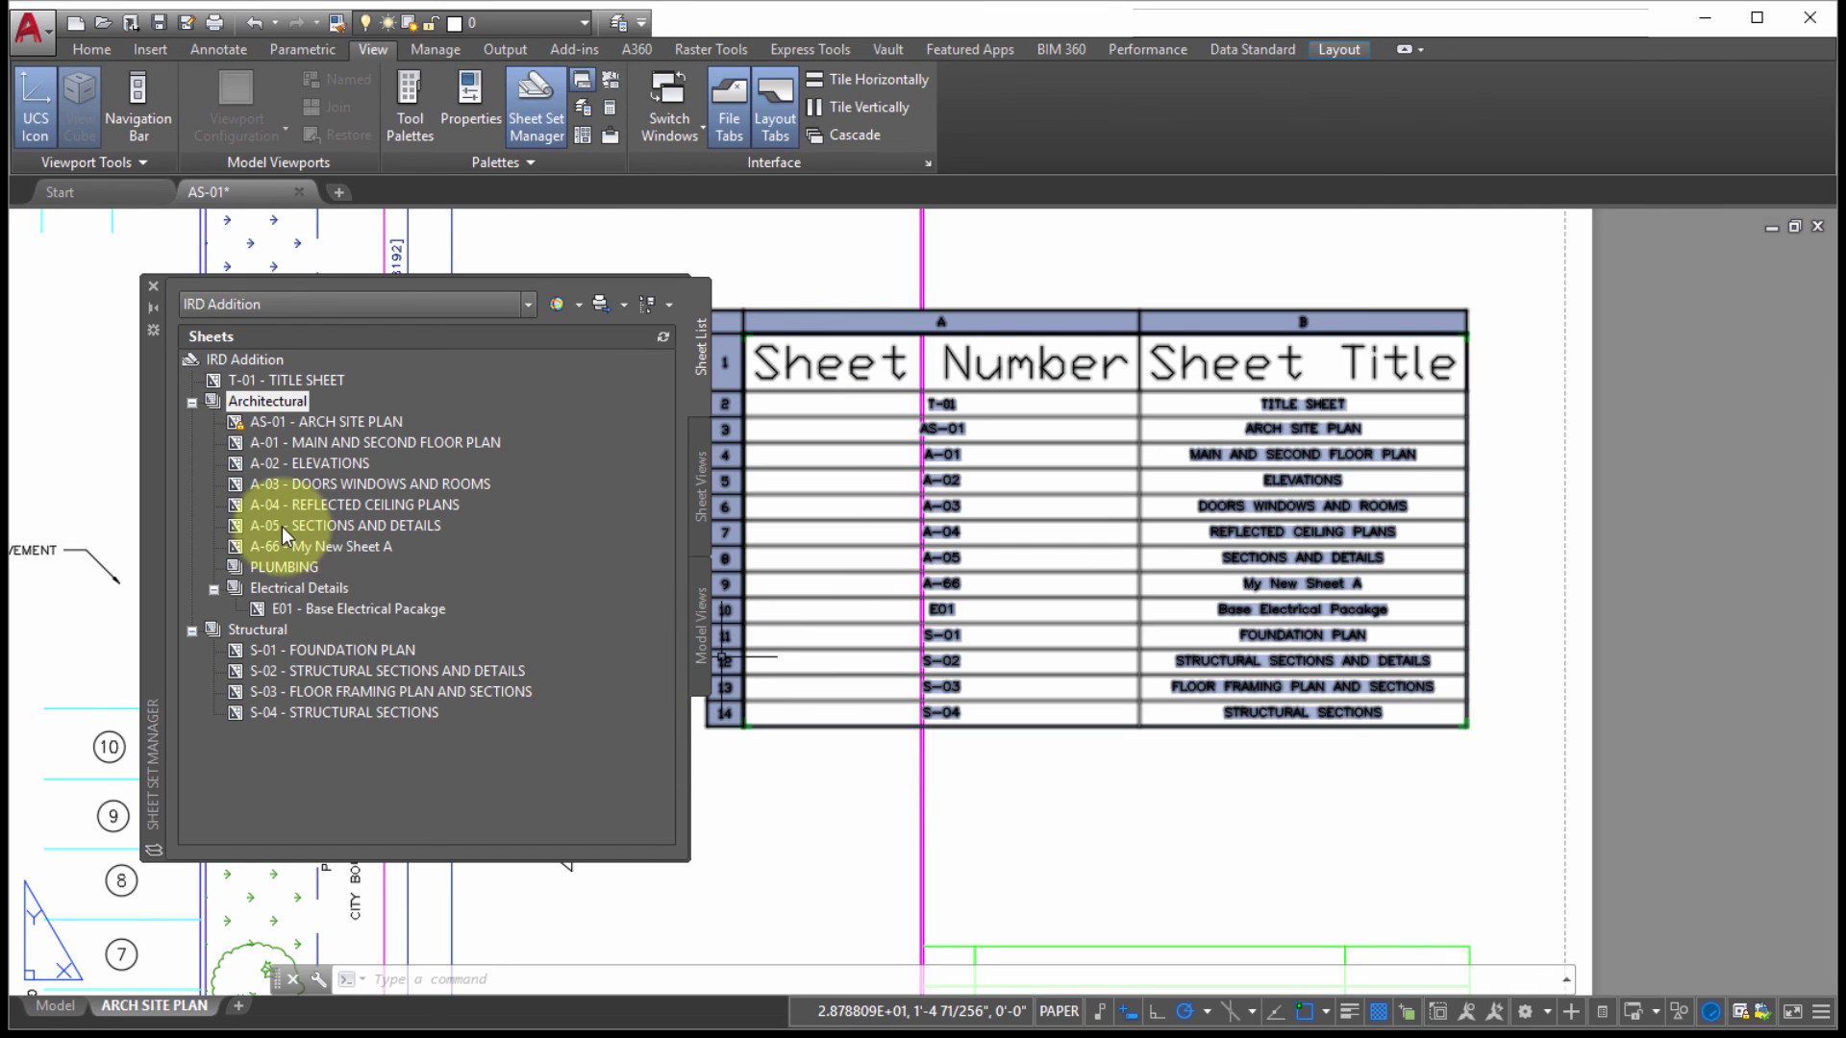
Examine the sheet properties of A-66 - My New Sheet A, including its expected layout, description and rename options.
{"action": "right_click", "coordinate": [255, 546]}
{"action": "left_click", "coordinate": [406, 825]}
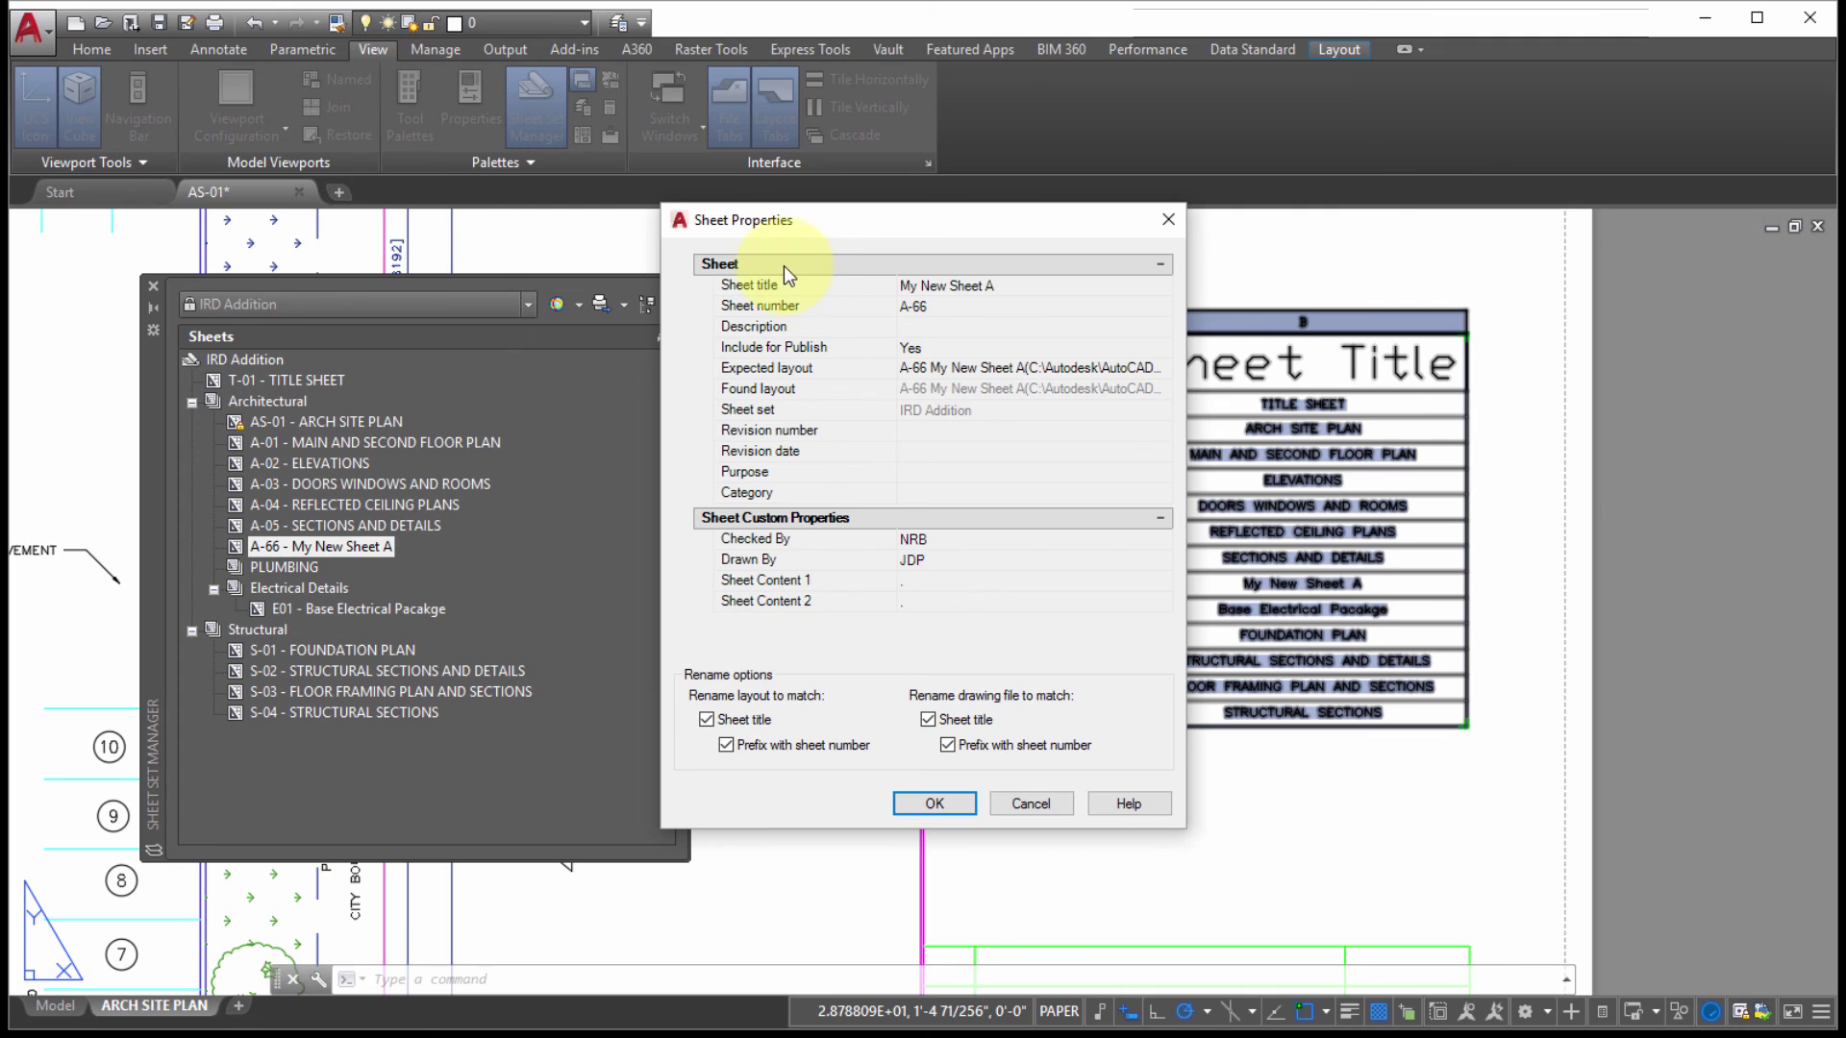
{"action": "mouse_move", "coordinate": [770, 375]}
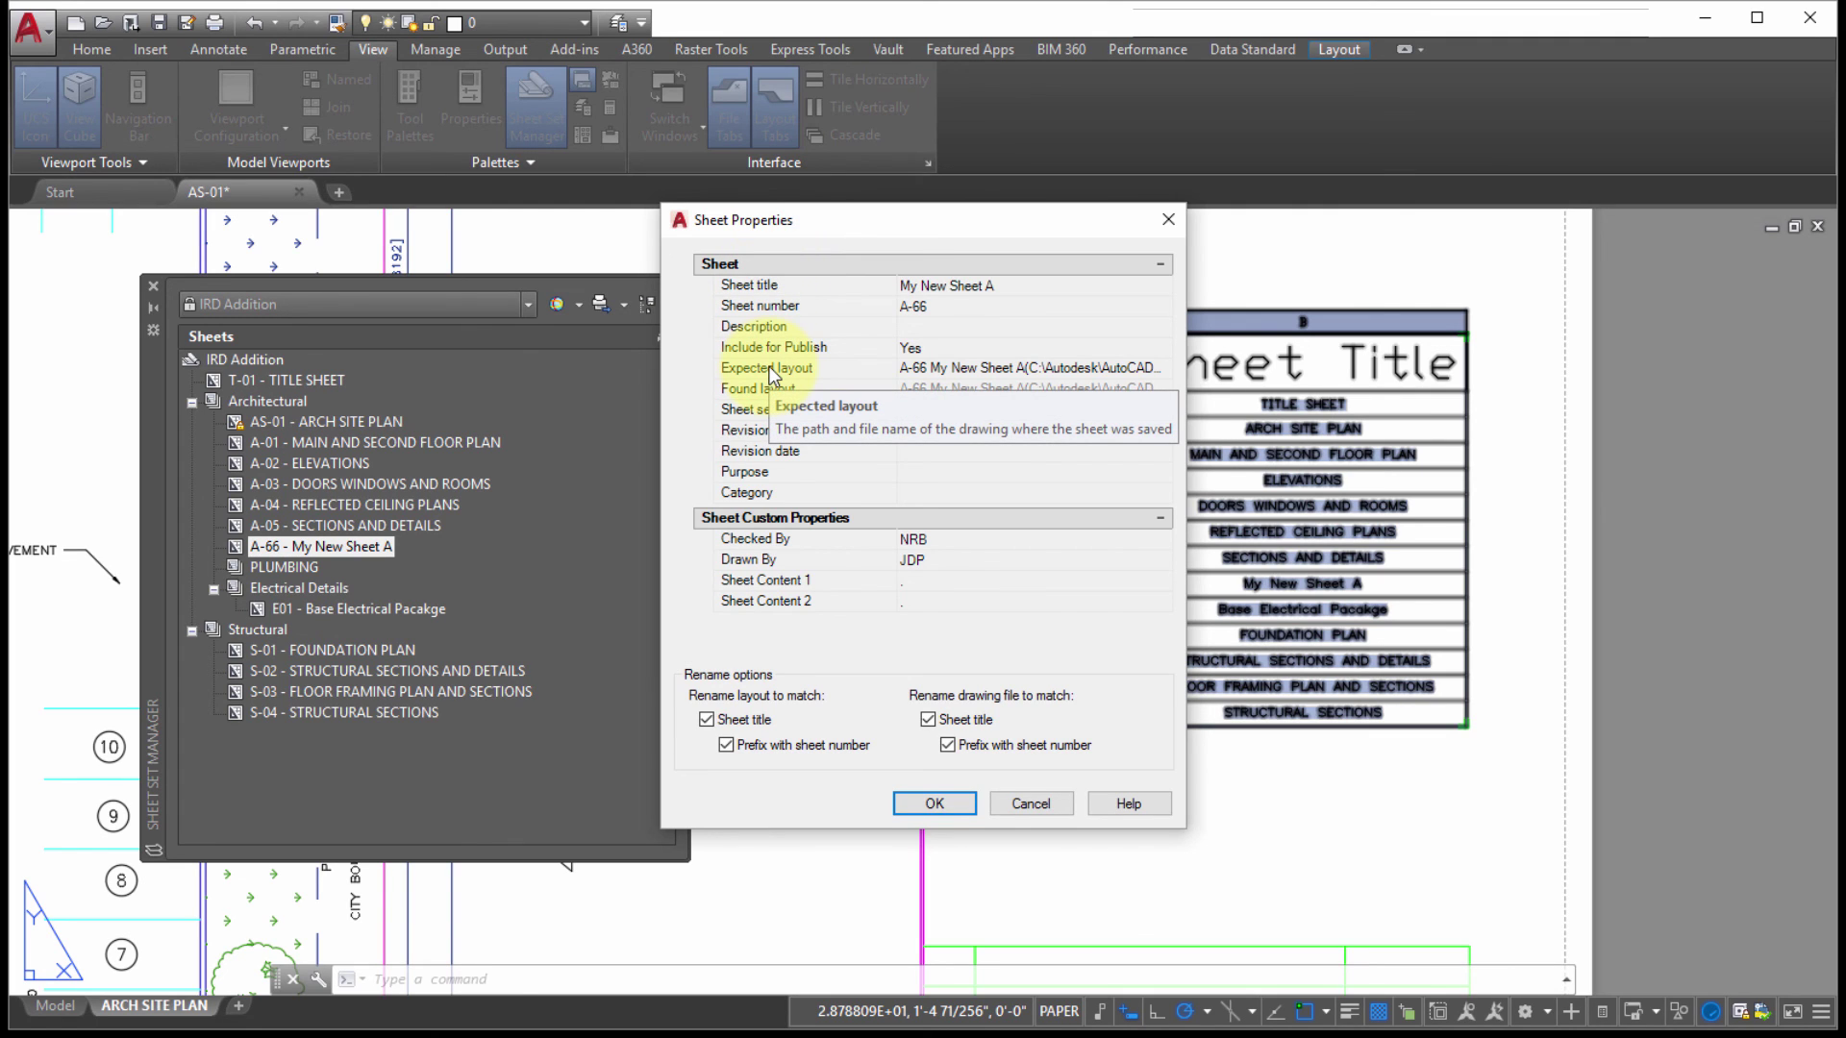
{"action": "left_click", "coordinate": [921, 327]}
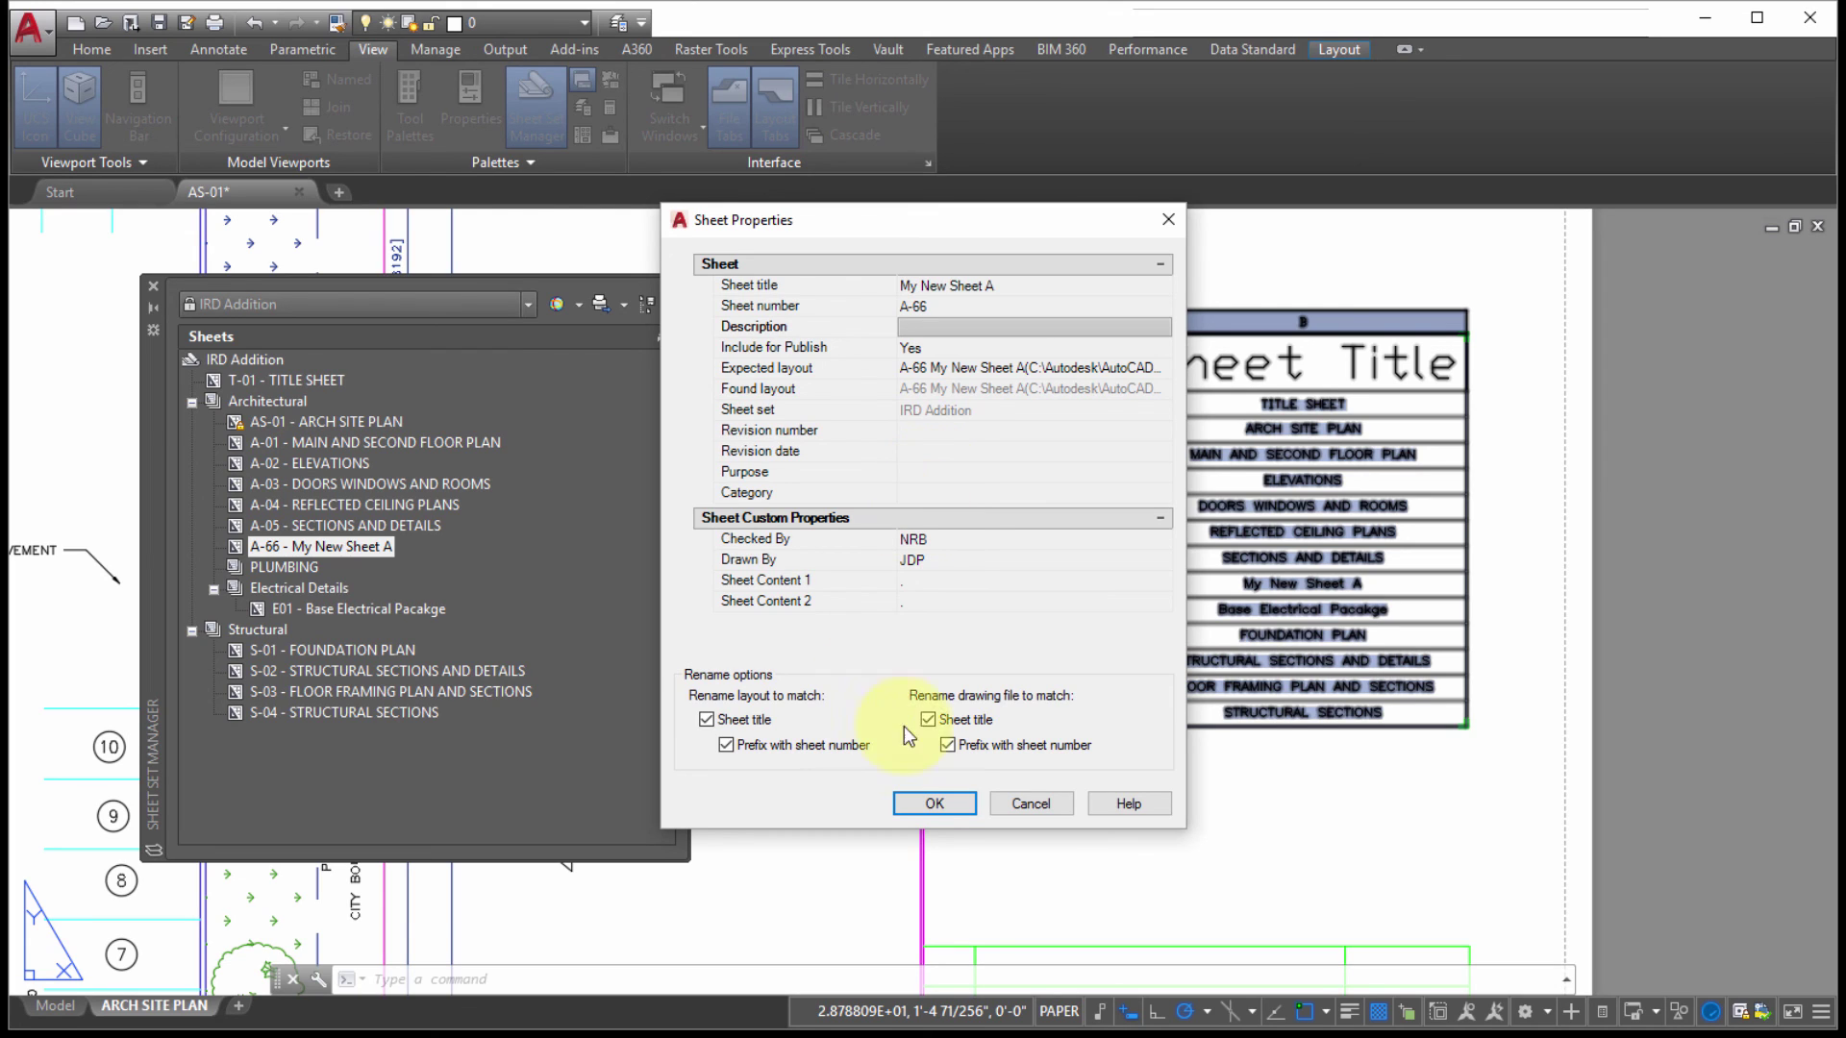
{"action": "left_click", "coordinate": [944, 809]}
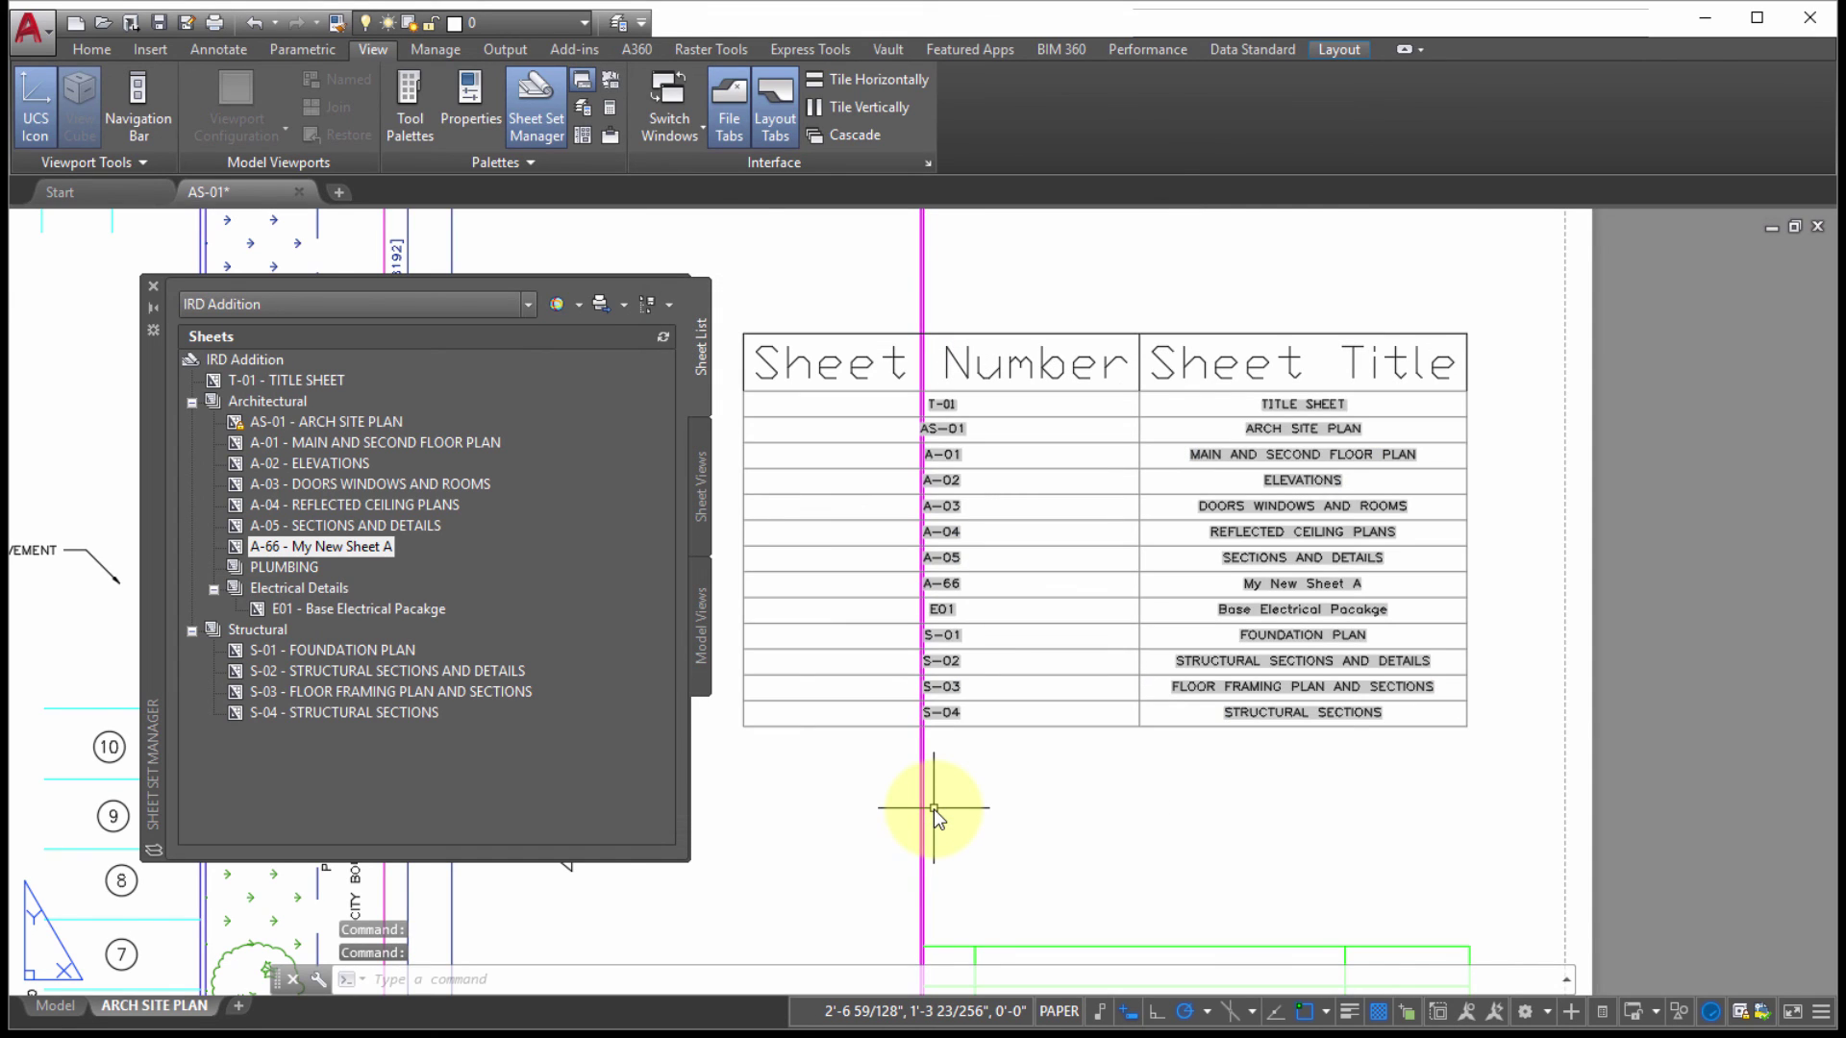